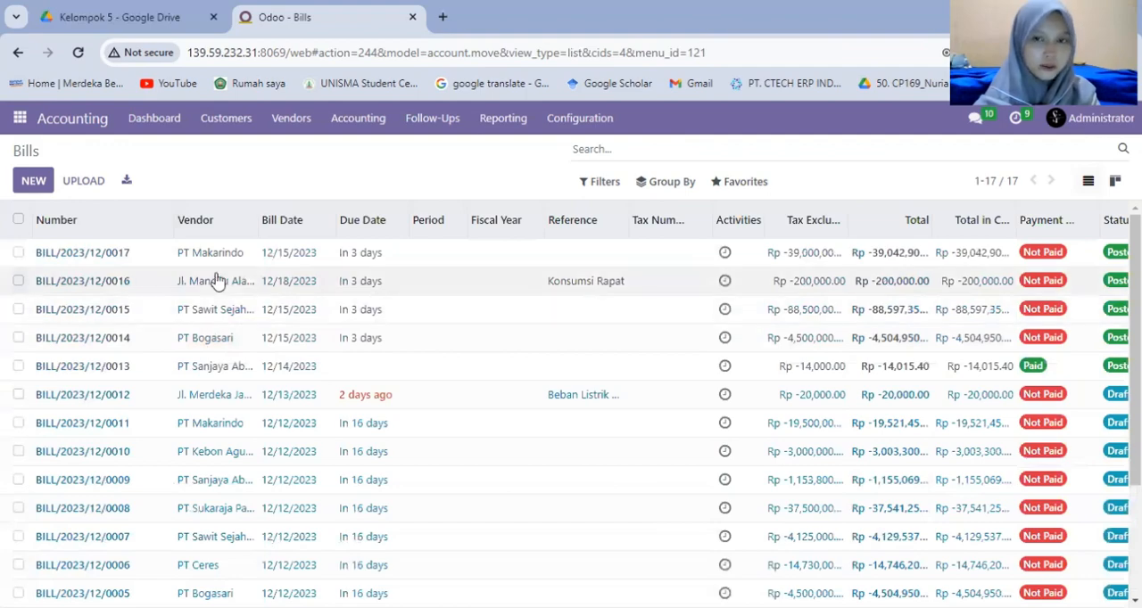
# Duplicate the Bills page into a second browser tab, close the Google Drive tab and return to the original Bills page.
pyautogui.rightClick(256, 18)
pyautogui.click(316, 161)
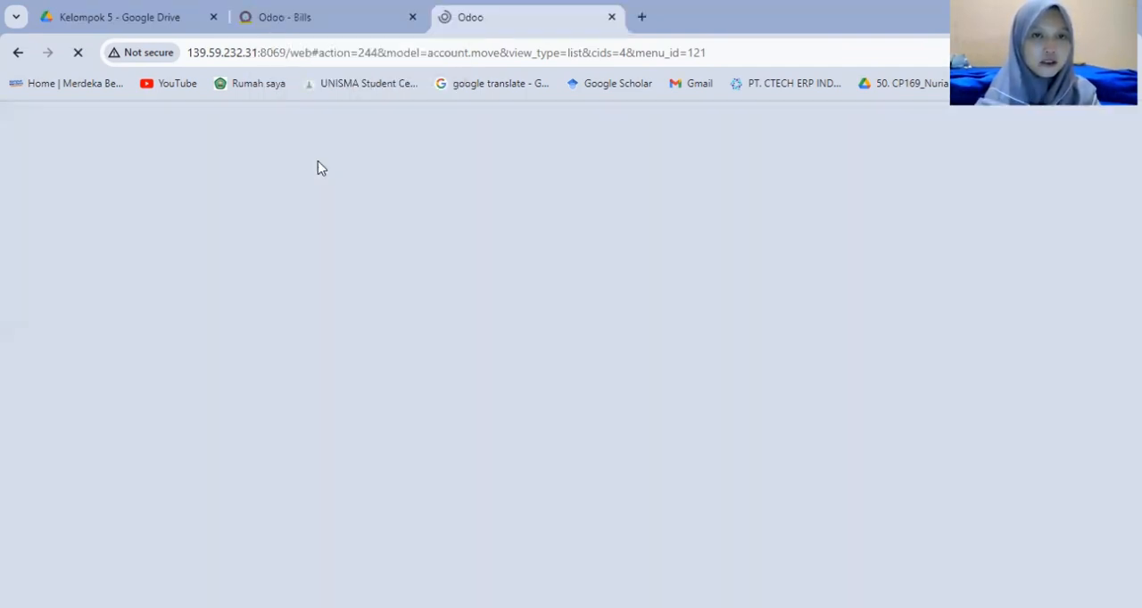
pyautogui.click(212, 18)
pyautogui.click(143, 21)
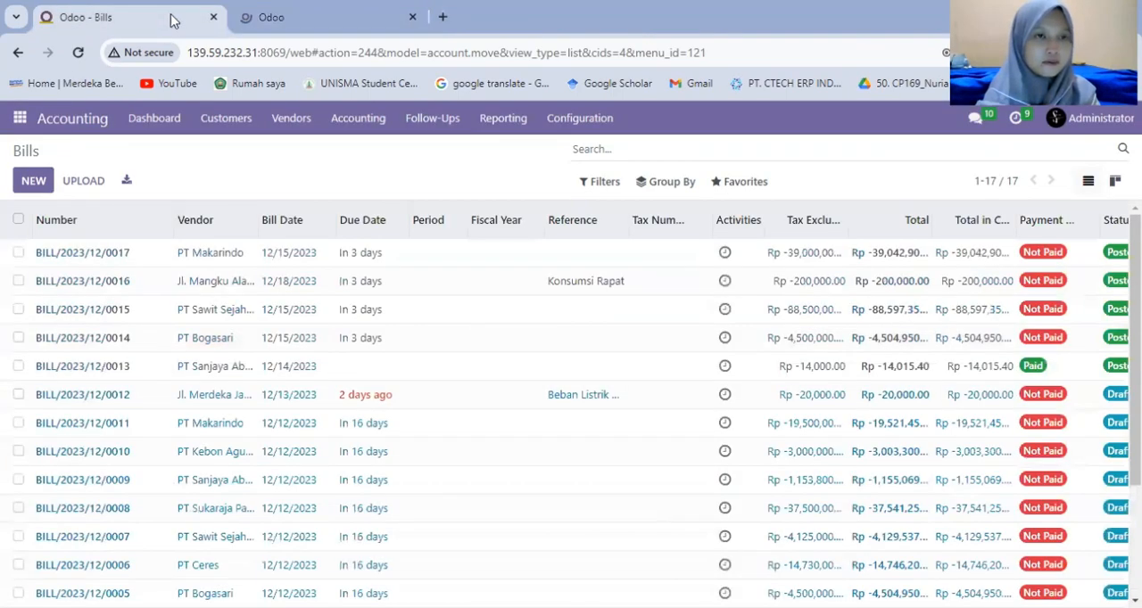
# Look up the purchase orders in the Purchase app in the first browser tab, and return to the Bills list in the second.
pyautogui.click(22, 121)
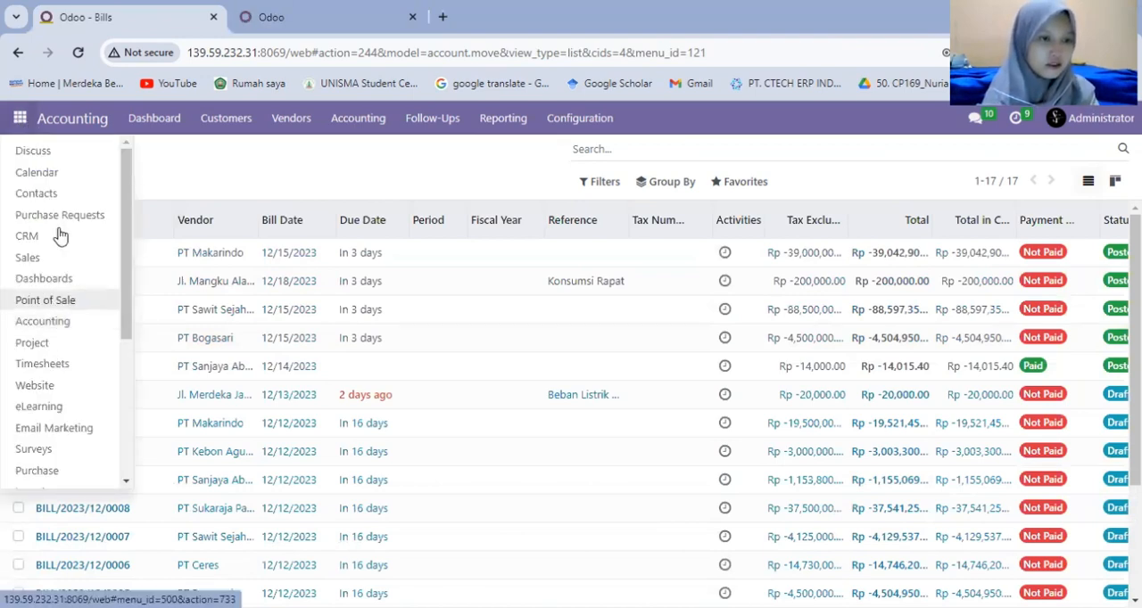
pyautogui.click(50, 479)
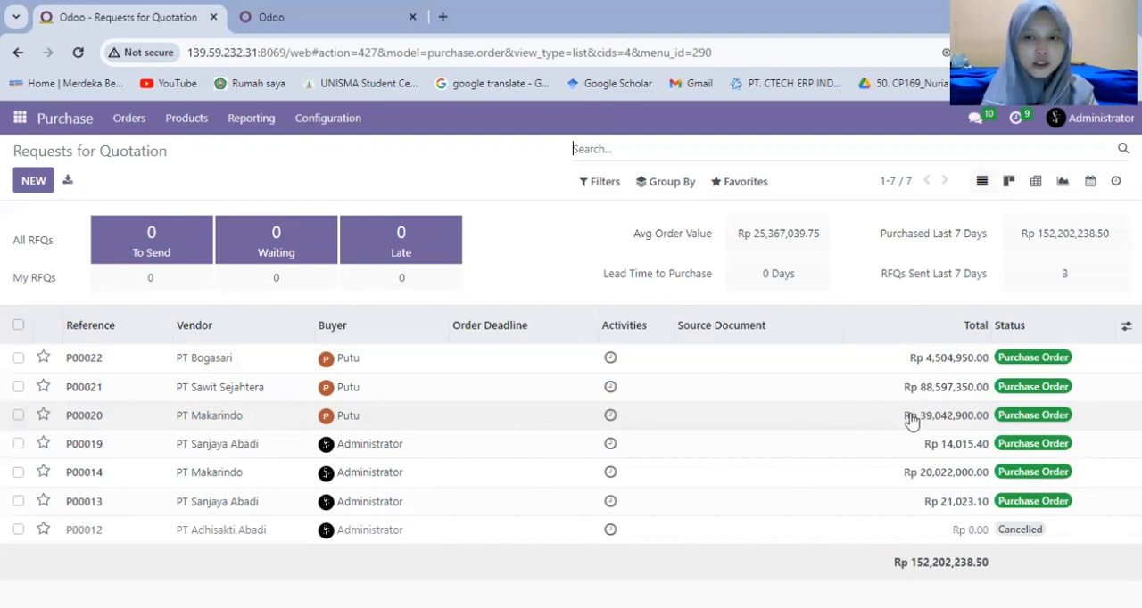
pyautogui.click(245, 23)
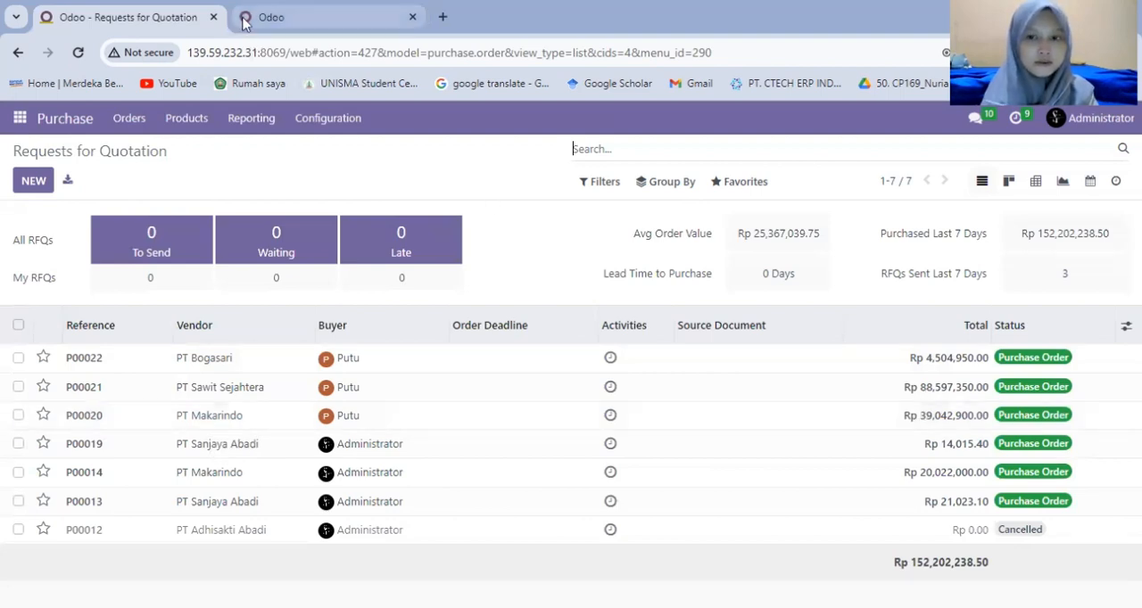
pyautogui.click(139, 18)
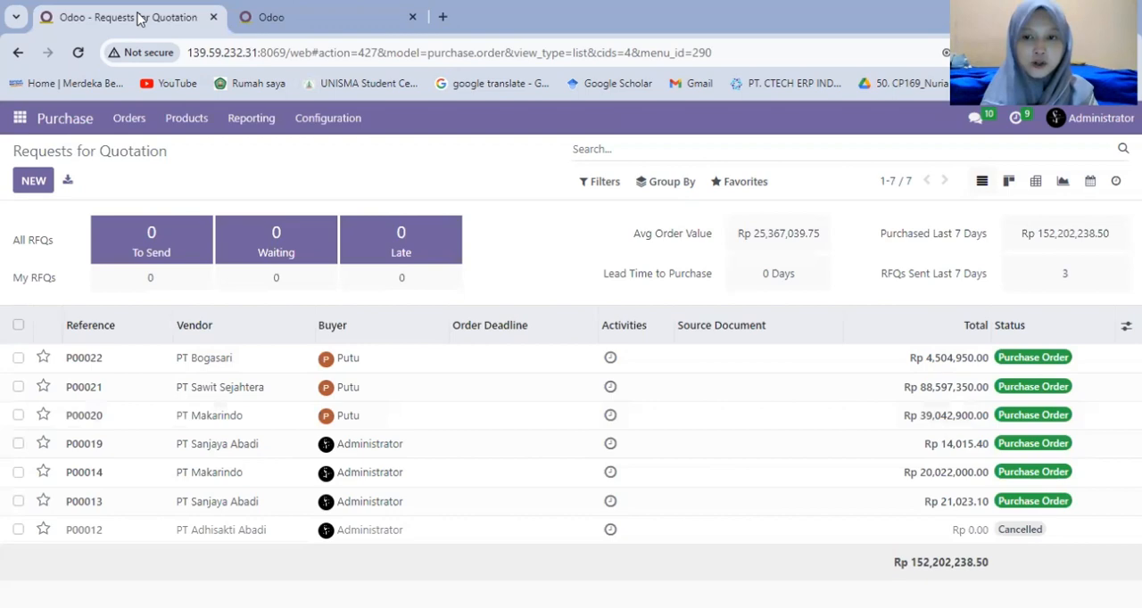
pyautogui.click(256, 20)
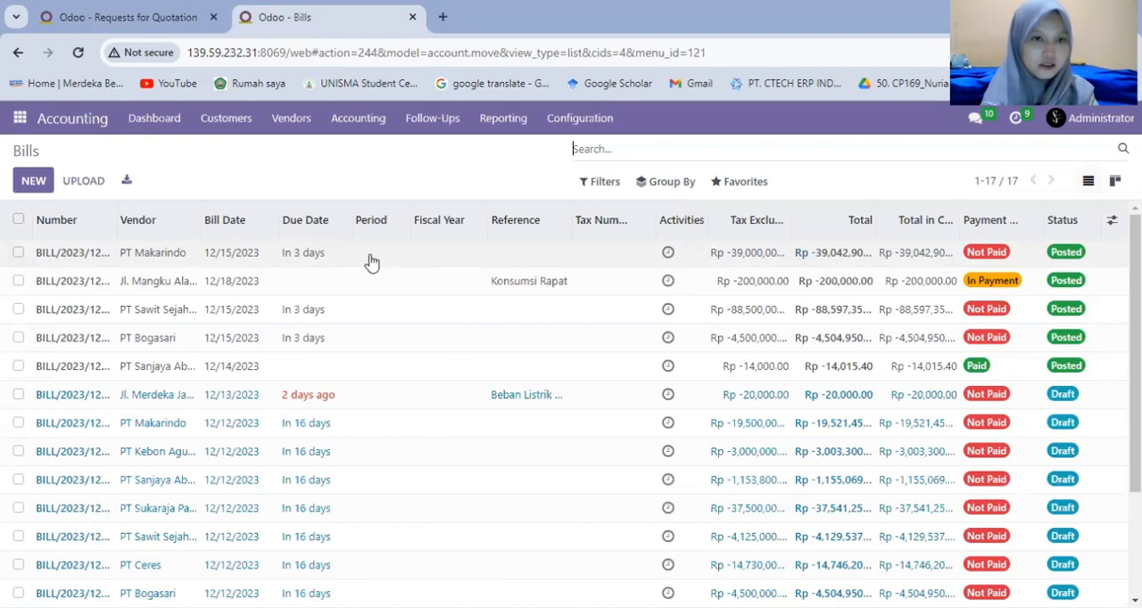
# Sort the vendor bills by number in descending order.
pyautogui.click(103, 222)
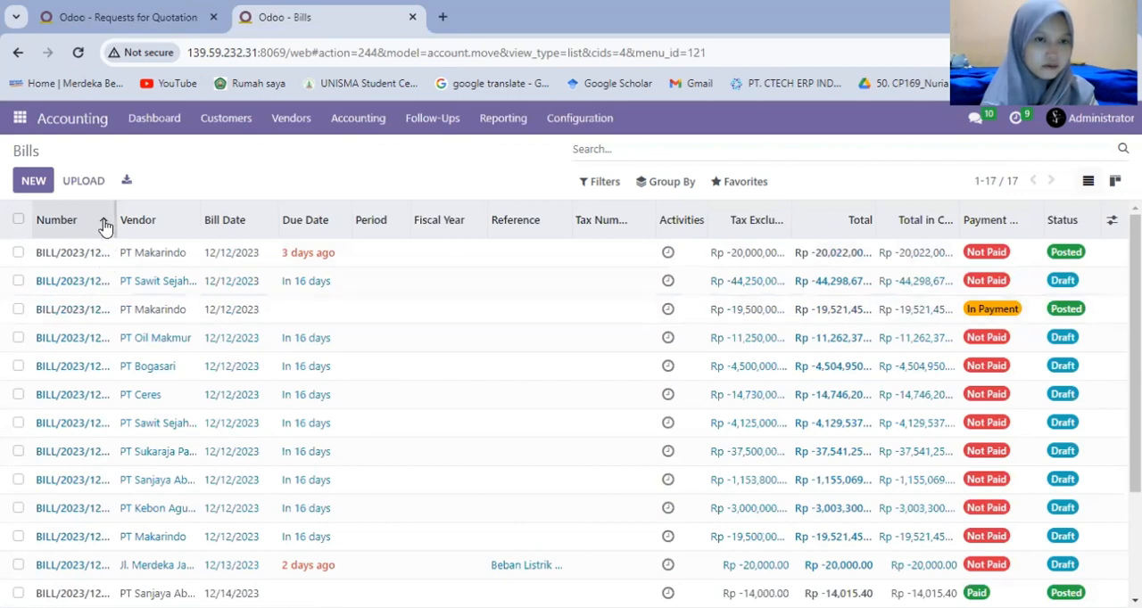
pyautogui.click(107, 223)
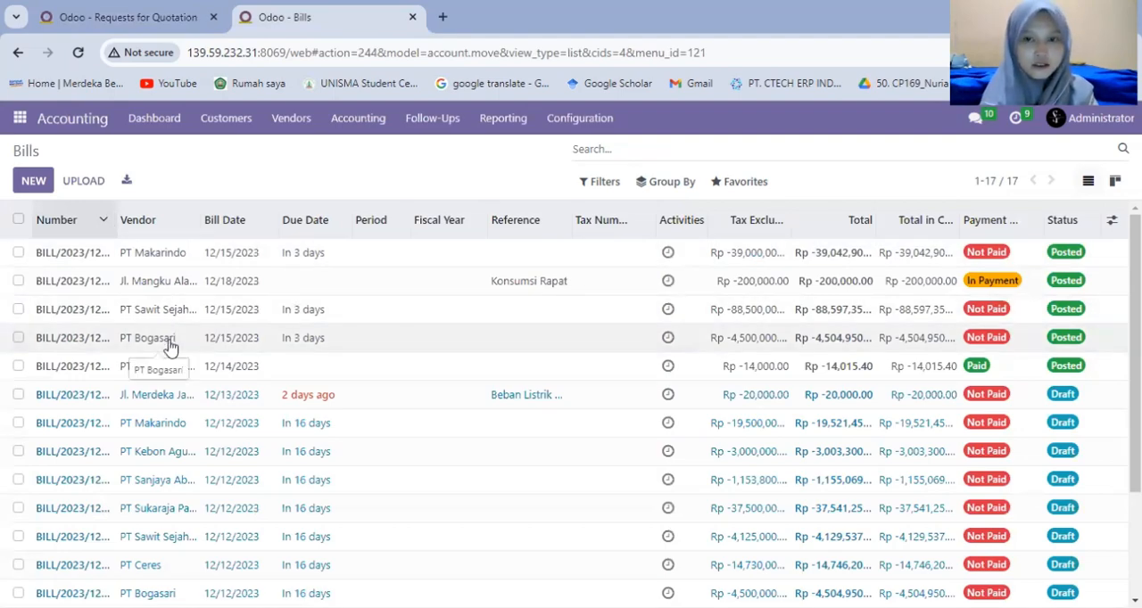
pyautogui.click(192, 13)
pyautogui.click(258, 18)
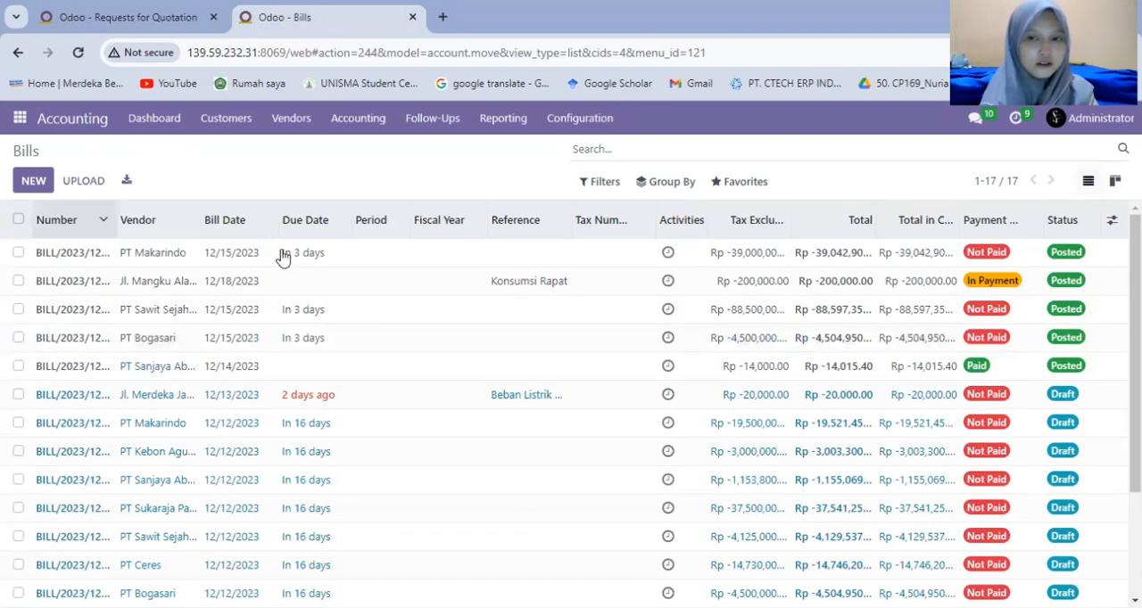
# Open PT Makarindo's bill dated 12/15/2023 and start registering its payment.
pyautogui.doubleClick(170, 259)
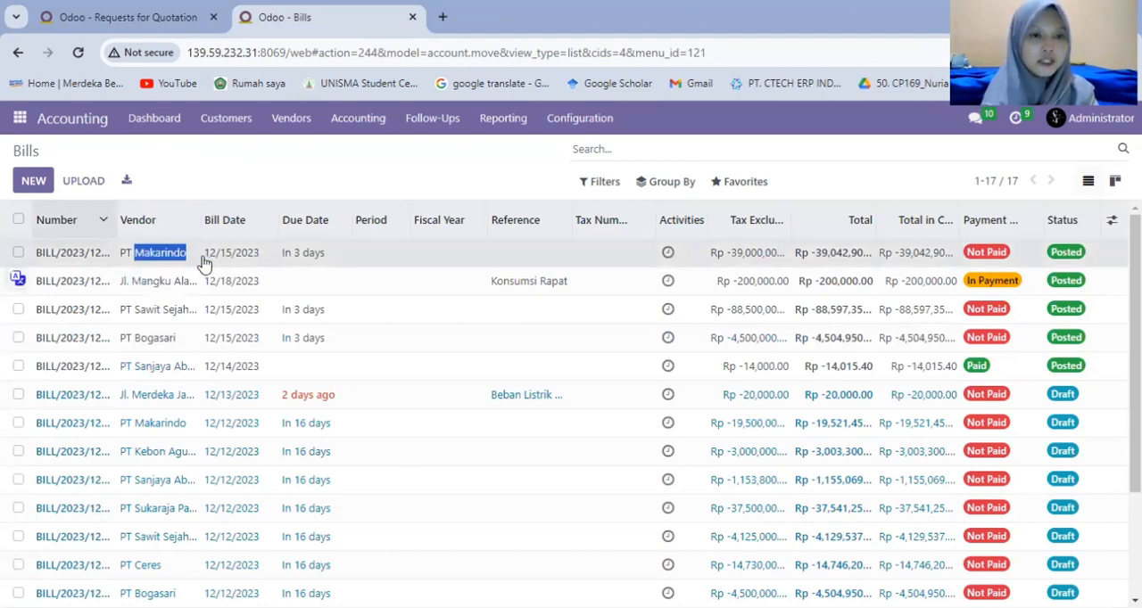
pyautogui.click(202, 256)
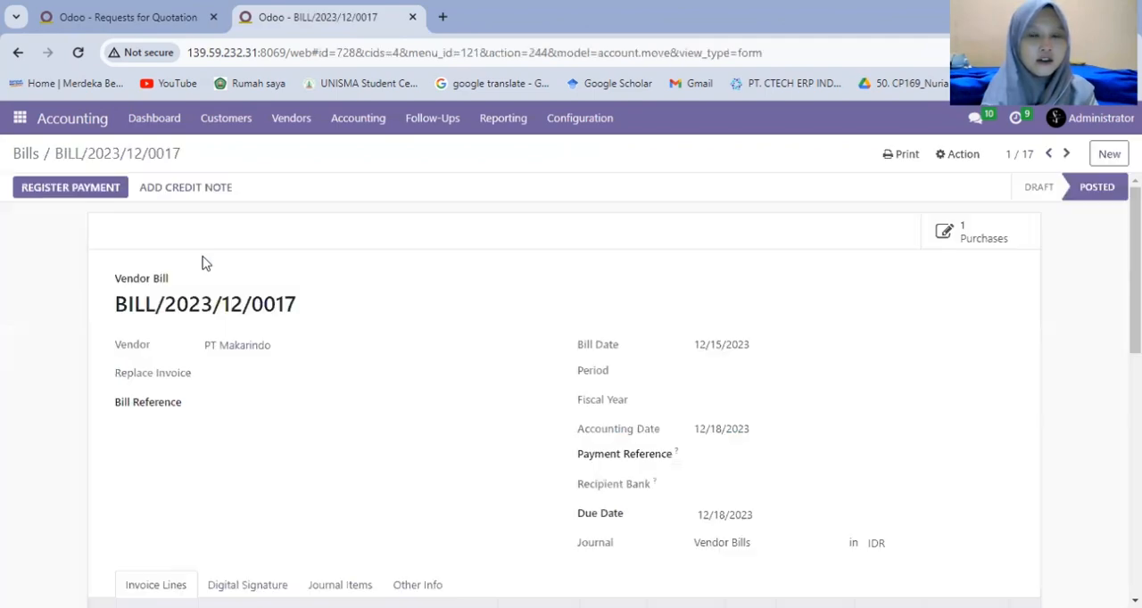
pyautogui.click(93, 190)
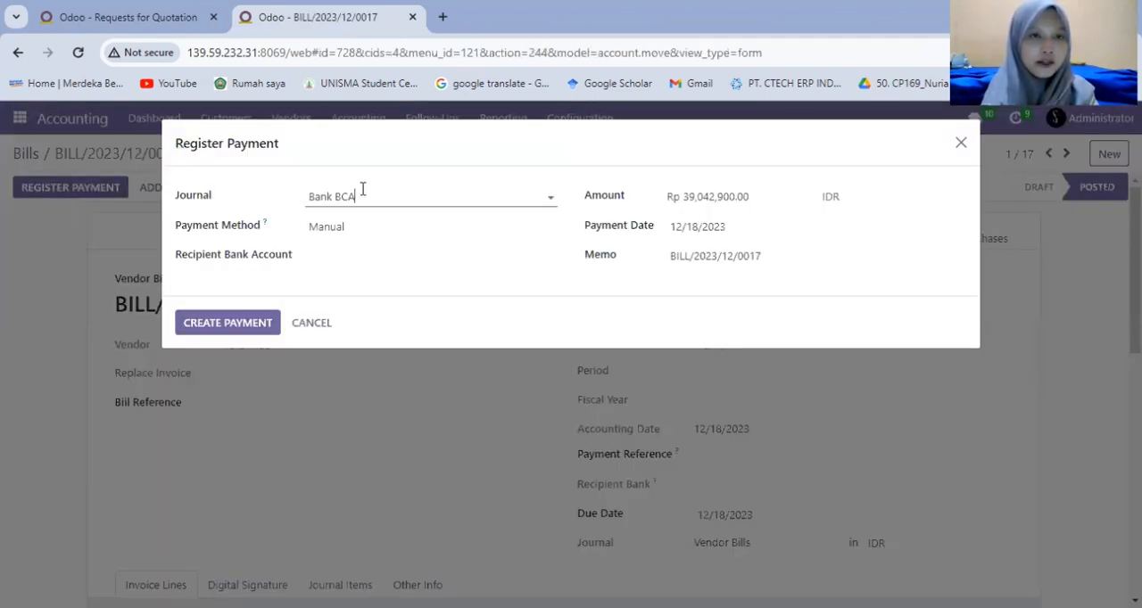
# View the dynamic General Ledger report for this financial year, posted entries only, in the first browser tab to check the bank balances.
pyautogui.click(164, 29)
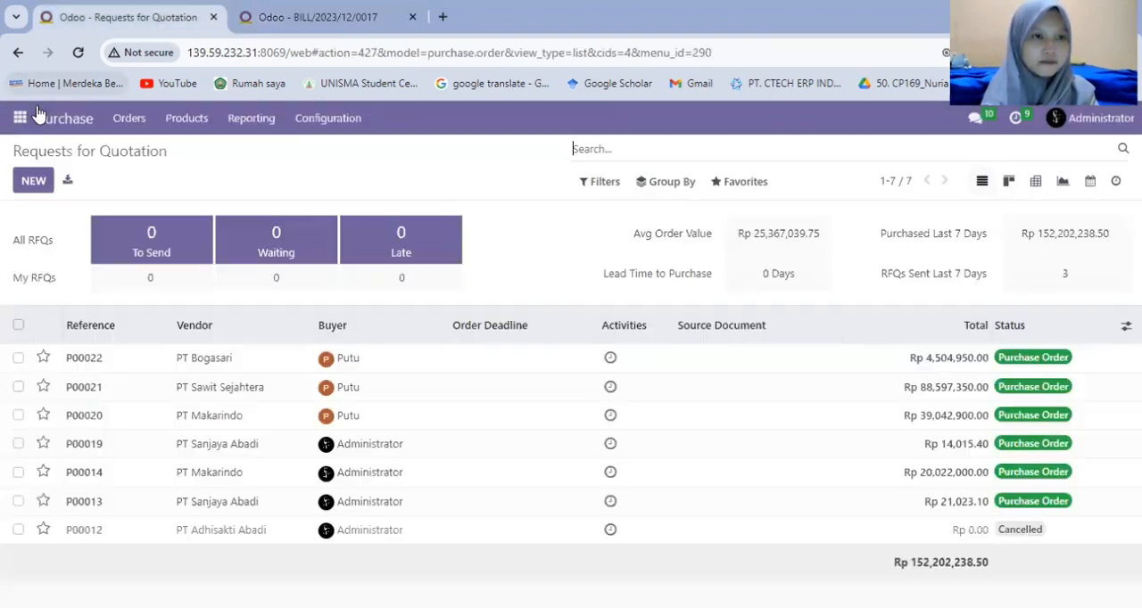
pyautogui.click(18, 130)
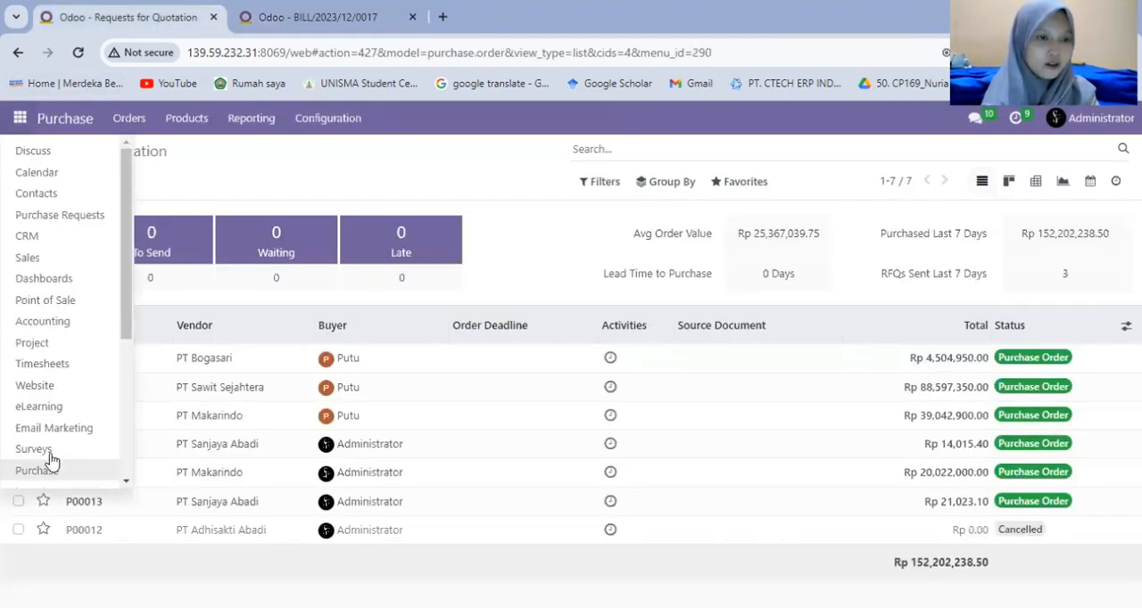
pyautogui.click(70, 327)
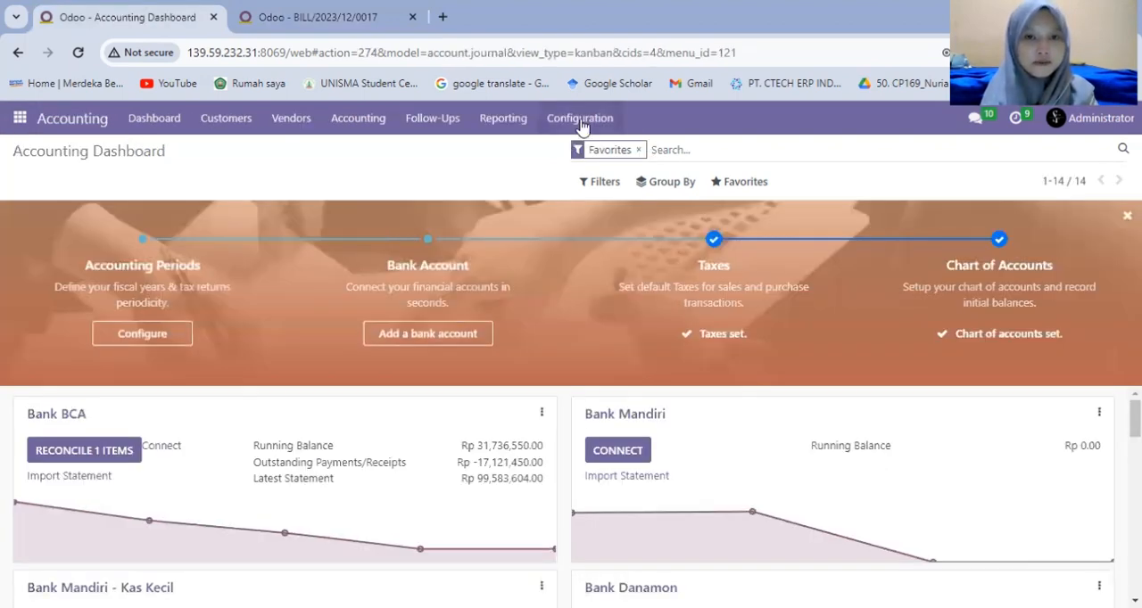
pyautogui.click(581, 125)
pyautogui.click(496, 122)
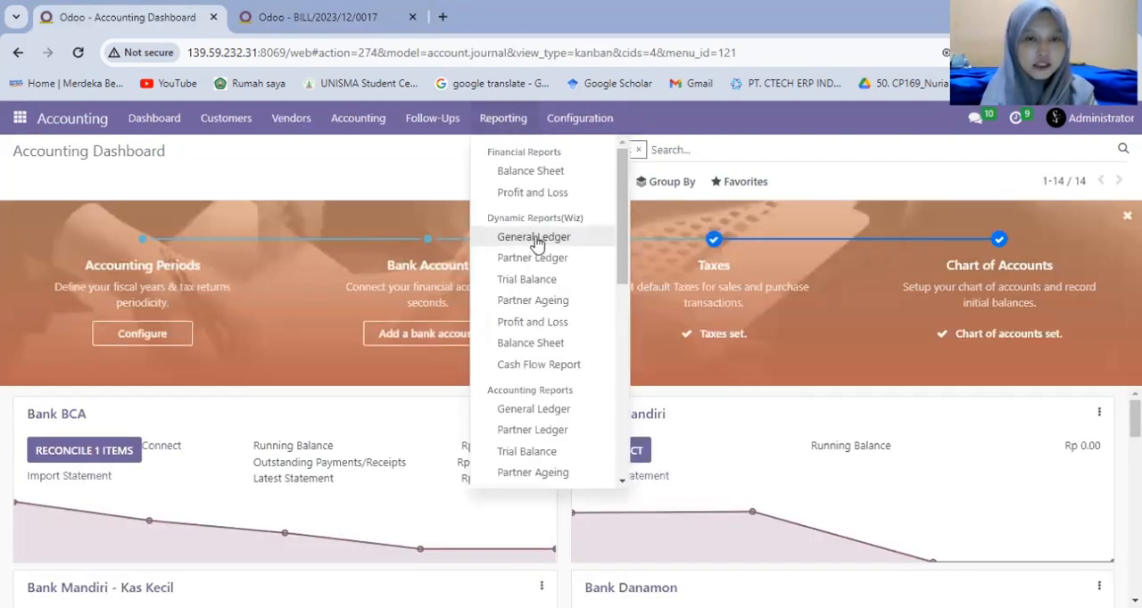
pyautogui.click(535, 238)
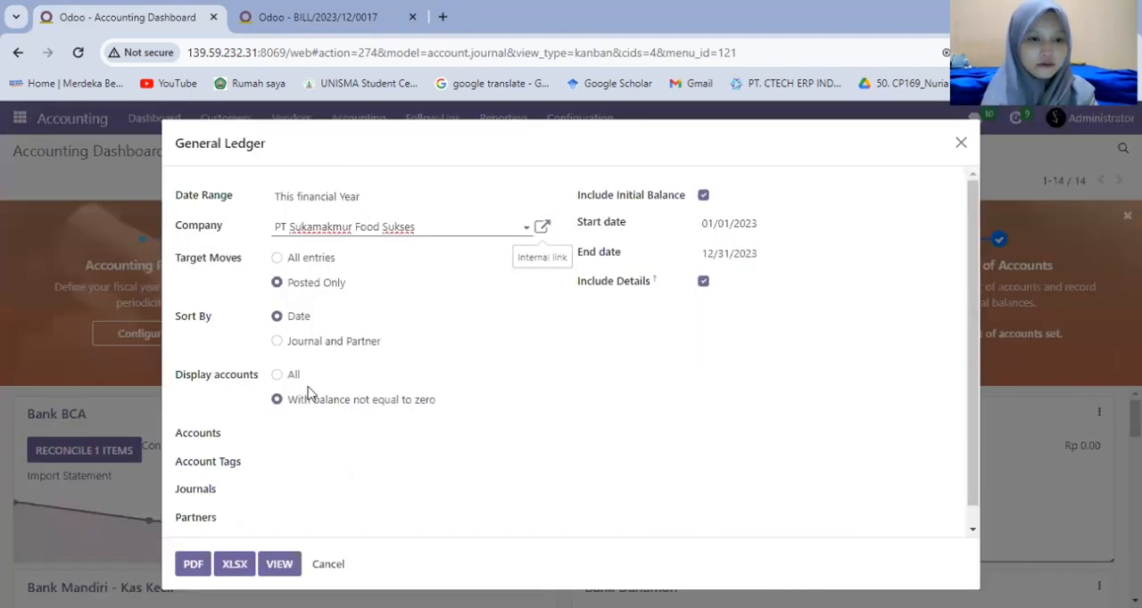
pyautogui.click(280, 565)
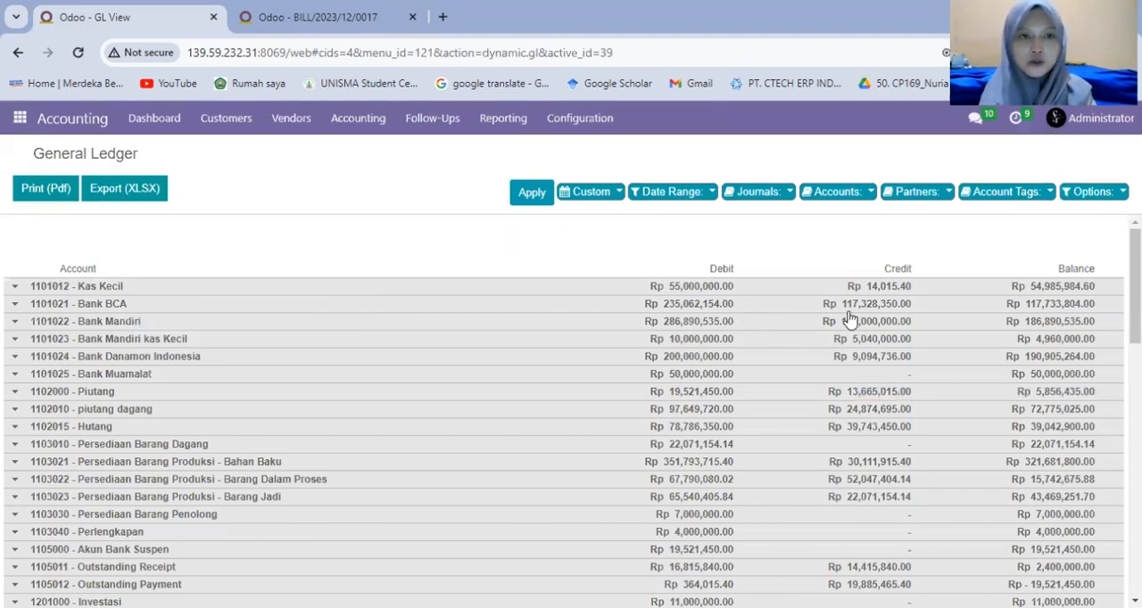
# Back in PT Makarindo's bill, create a partial payment of Rp 20,042,900.00 through Bank BCA, keeping the difference open.
pyautogui.click(246, 26)
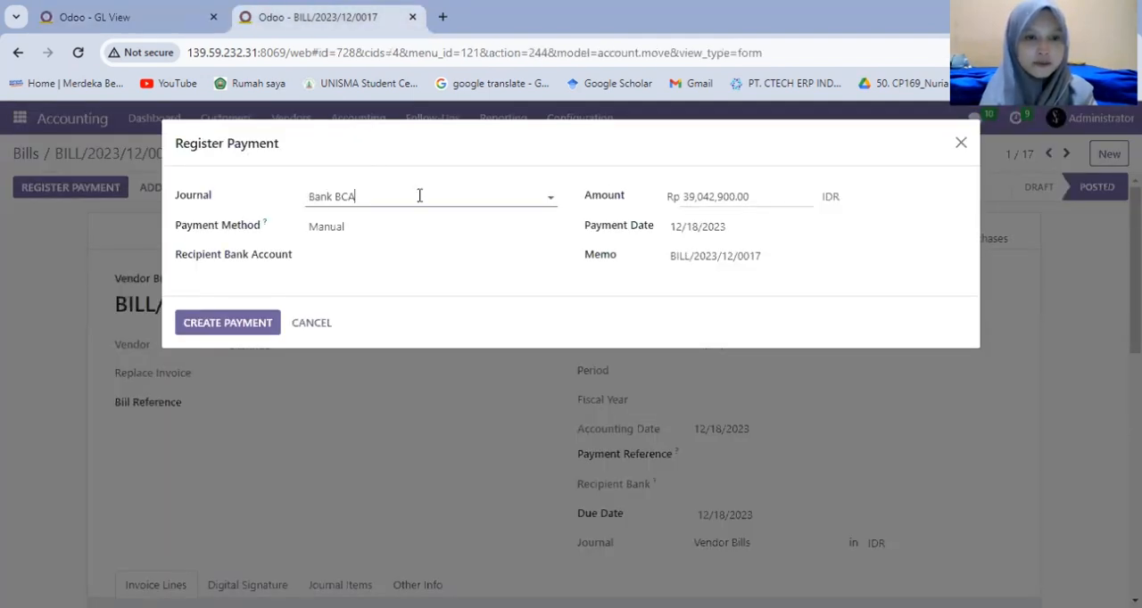
pyautogui.click(694, 203)
pyautogui.press('BackSpace')
pyautogui.press('BackSpace')
pyautogui.press('BackSpace')
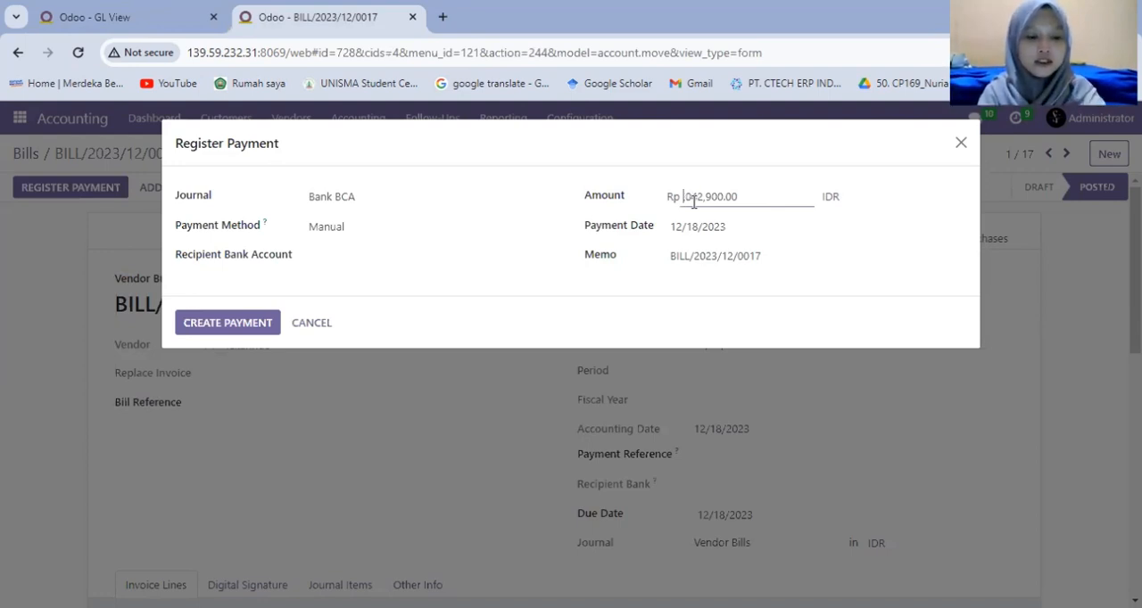
pyautogui.write('20,')
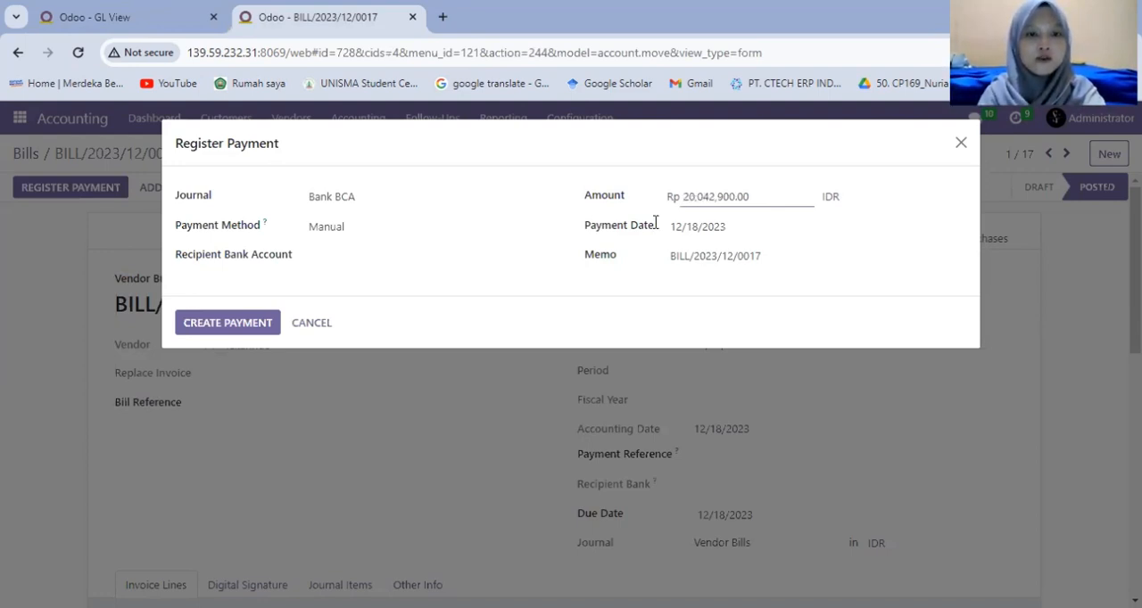
pyautogui.click(356, 253)
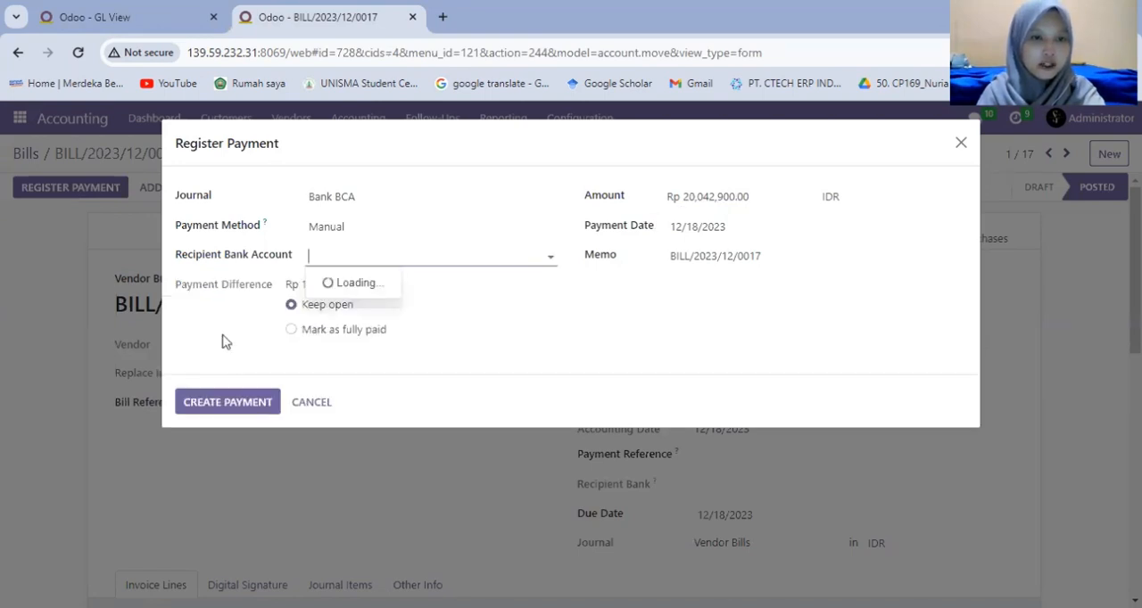
pyautogui.click(361, 311)
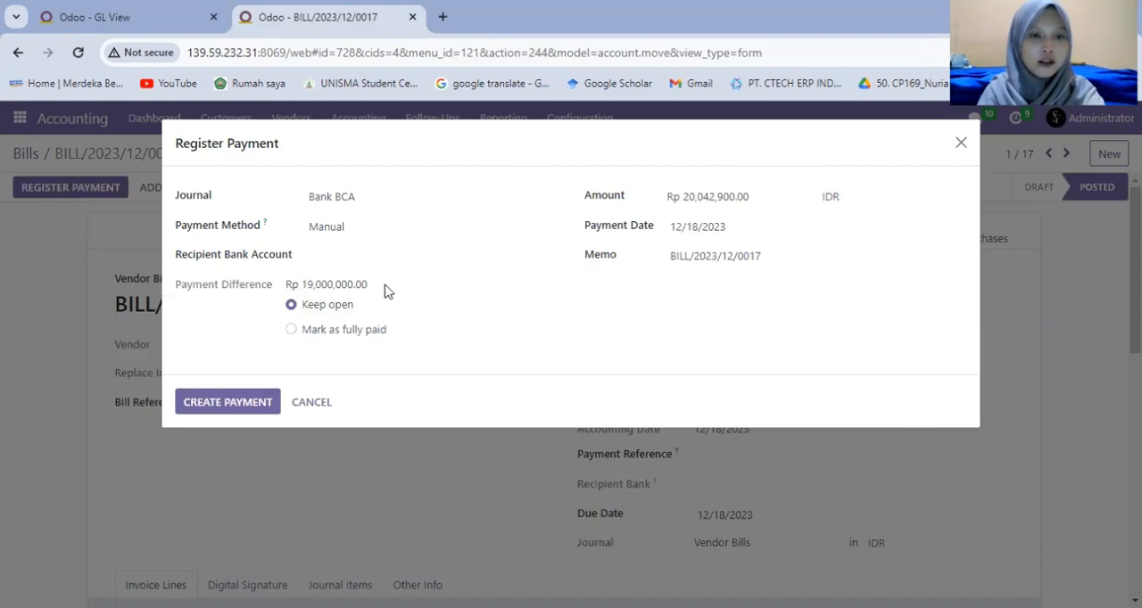
pyautogui.click(237, 408)
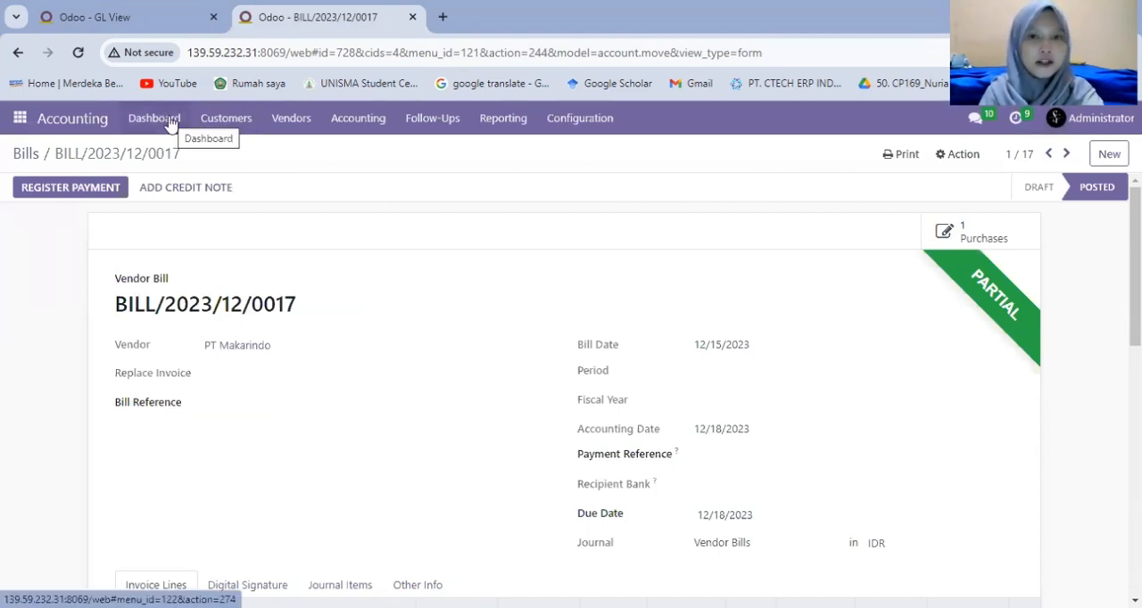
# Move on to PT Sawit Sejahtera's posted bill dated 12/15/2023 and review its details.
pyautogui.click(1069, 154)
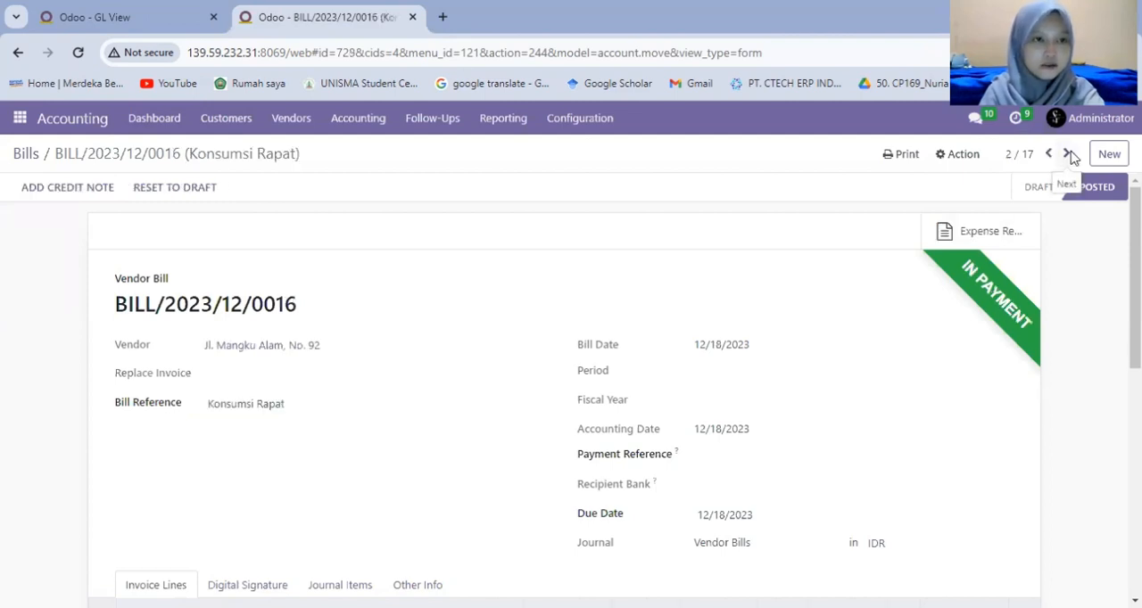
pyautogui.click(1069, 155)
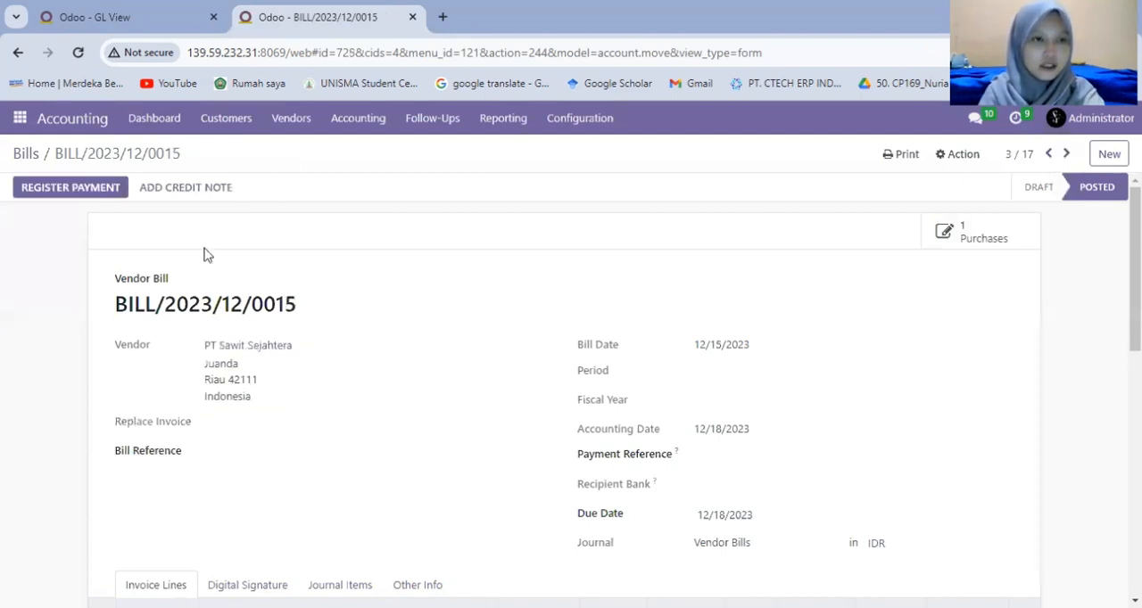
pyautogui.scroll(-1, 389, 398)
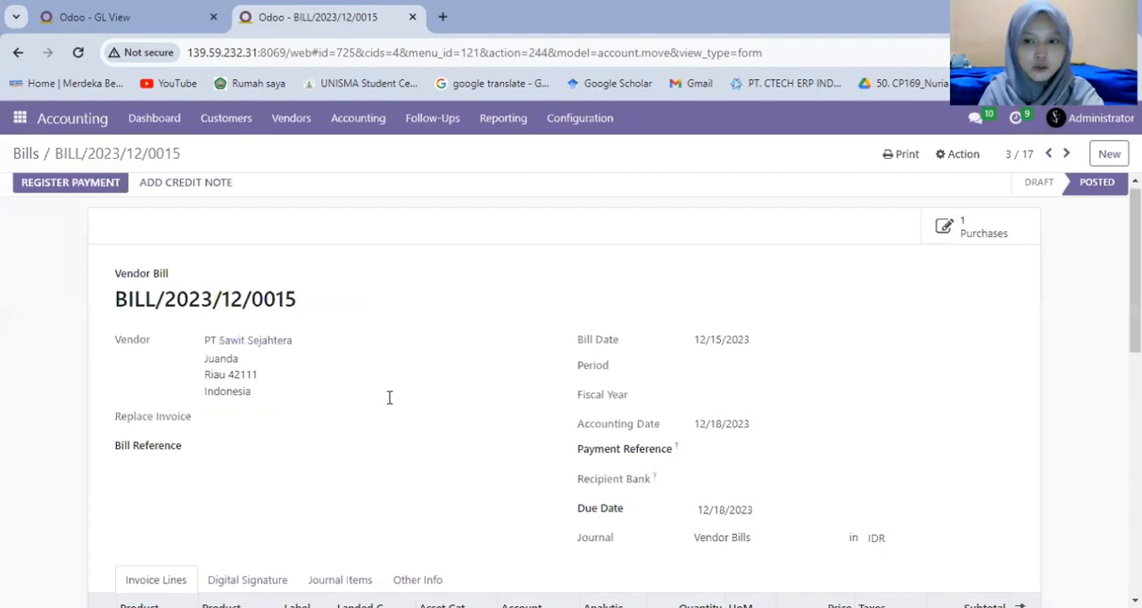
pyautogui.scroll(-2, 262, 318)
pyautogui.scroll(2, 208, 389)
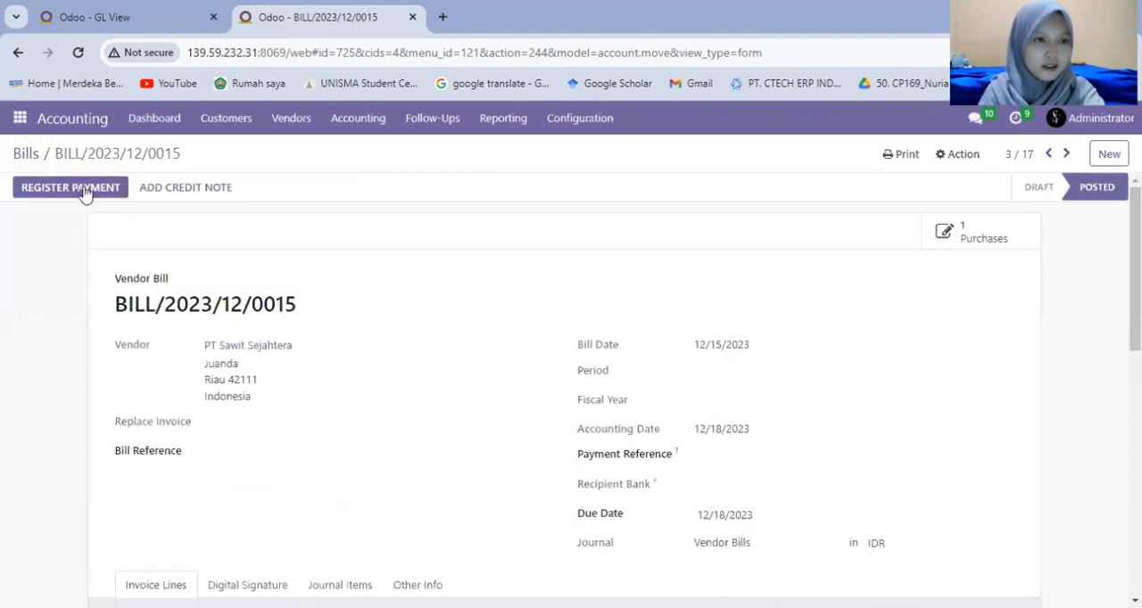
# Register a partial payment of Rp 50,597,350.00 through Bank BCA for PT Sawit Sejahtera's bill, with the manual method and the difference kept open.
pyautogui.click(85, 193)
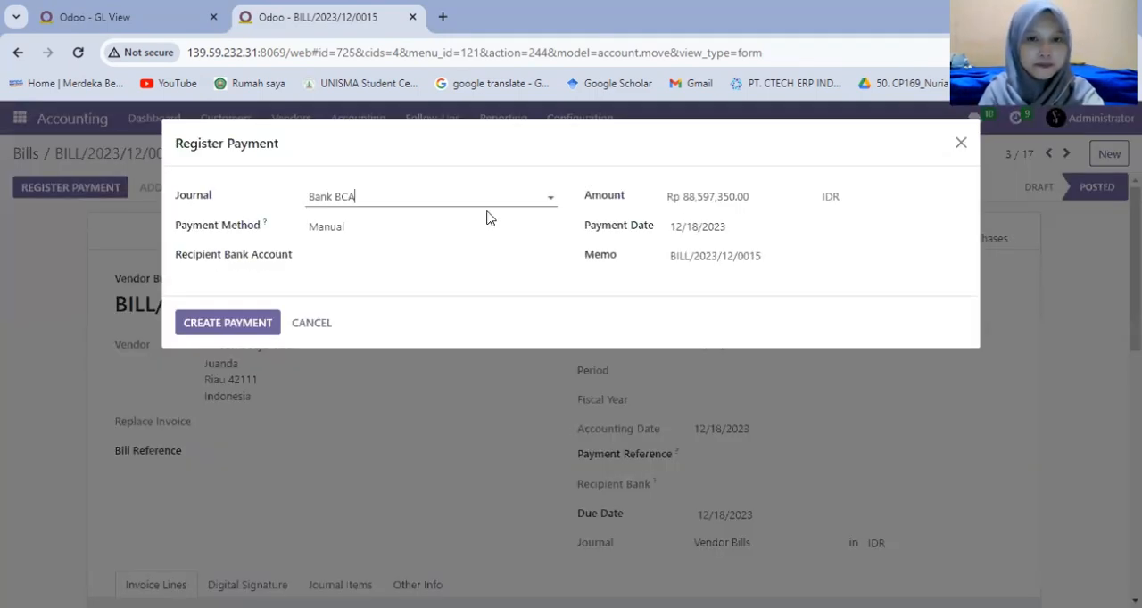
pyautogui.click(695, 198)
pyautogui.press('BackSpace')
pyautogui.press('BackSpace')
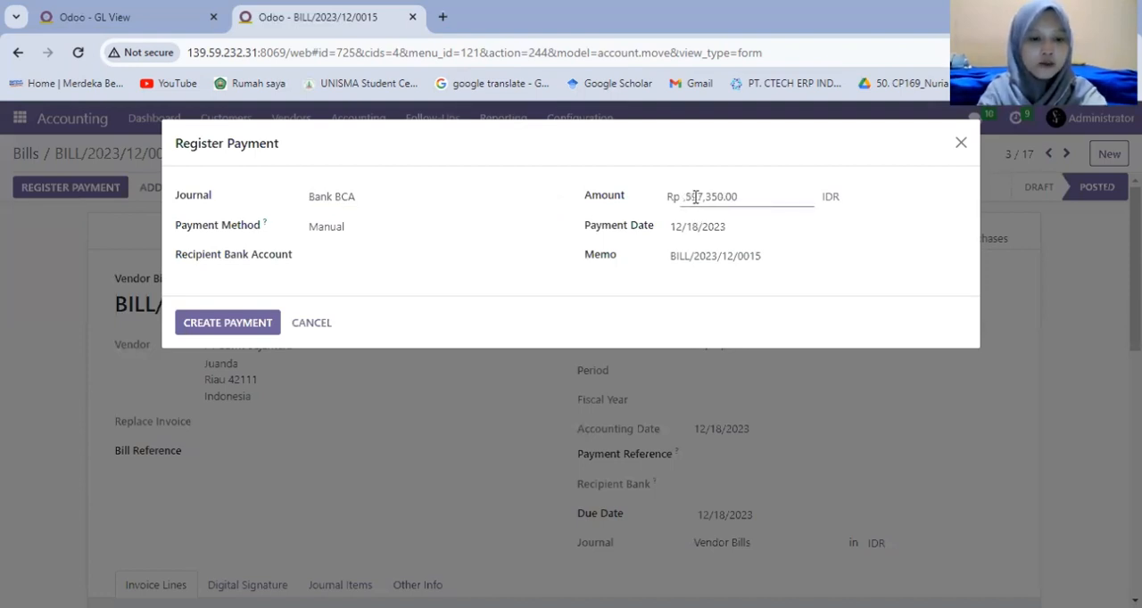
pyautogui.write('50,')
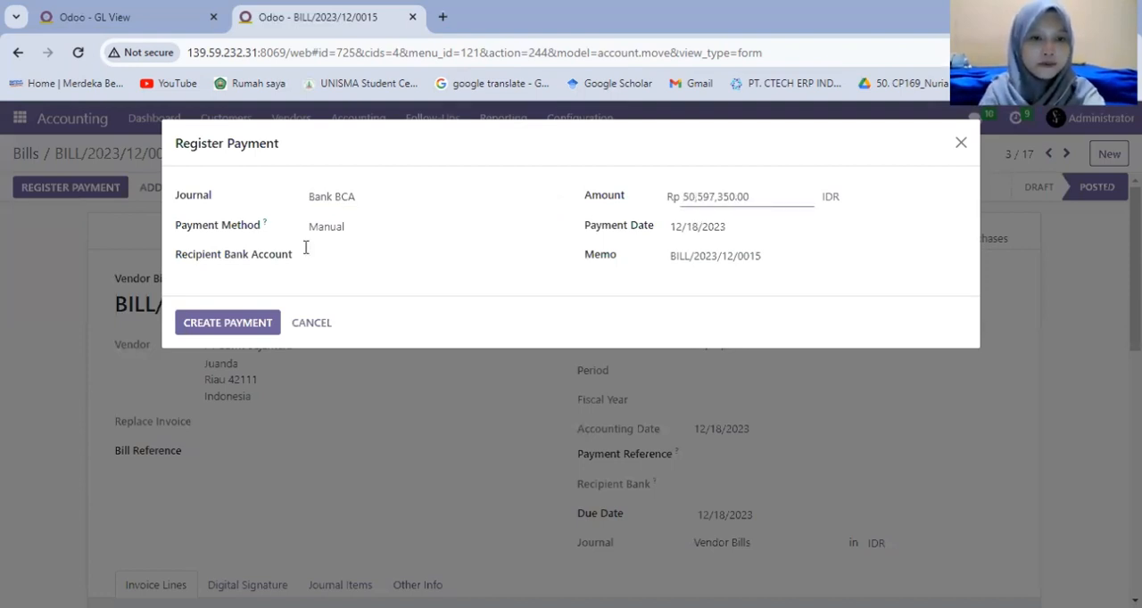
pyautogui.click(438, 230)
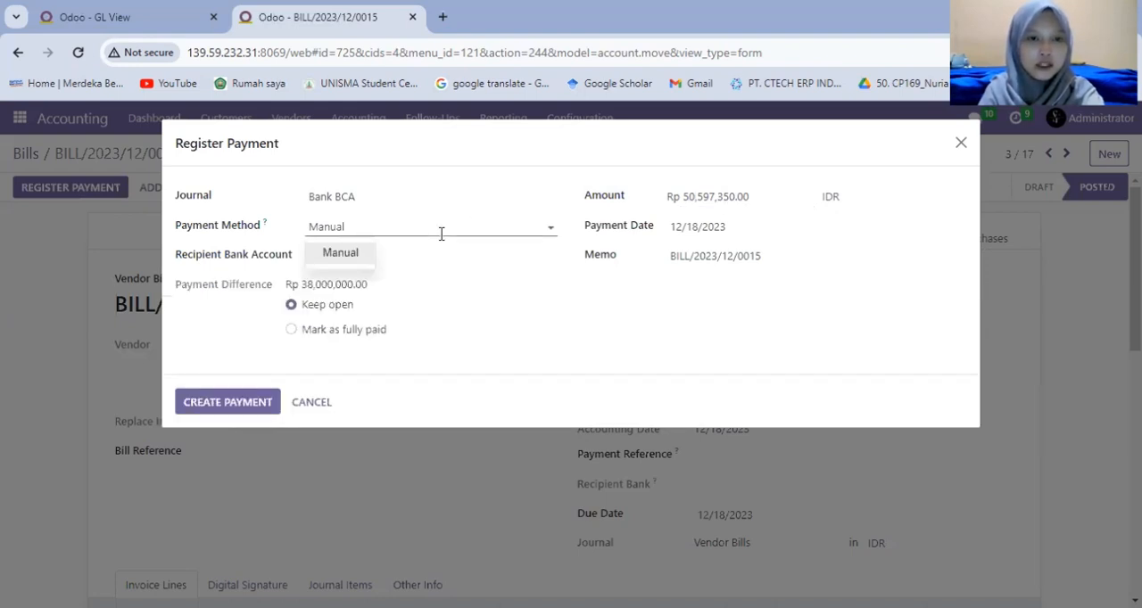
pyautogui.click(228, 402)
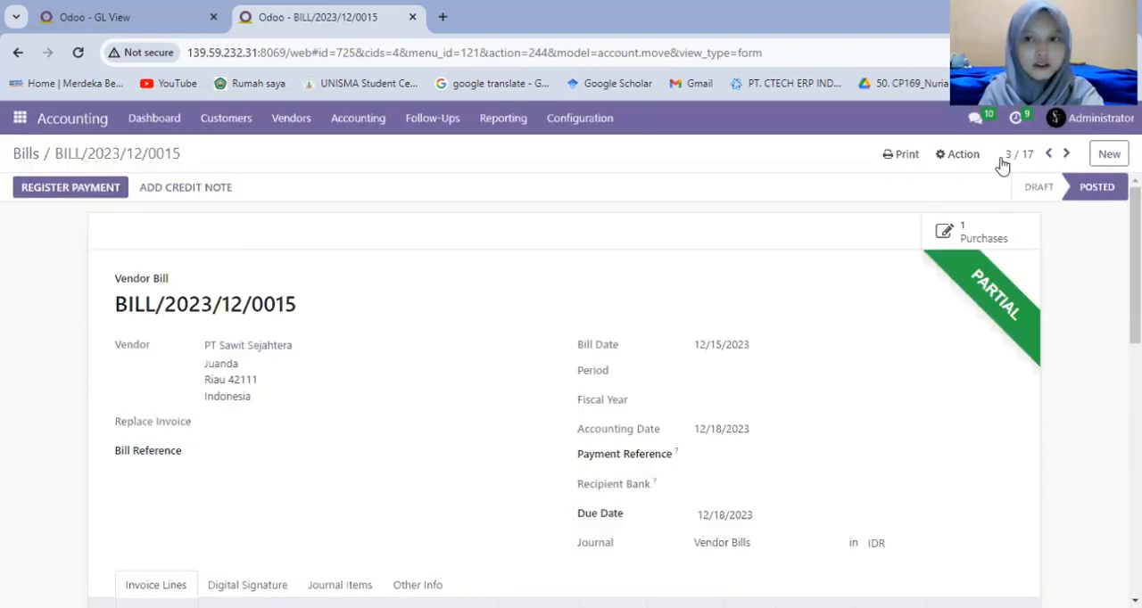
# Move on to PT Bogasari's posted bill dated 12/15/2023 and review its lines and amount due.
pyautogui.click(1067, 153)
pyautogui.scroll(-10, 473, 505)
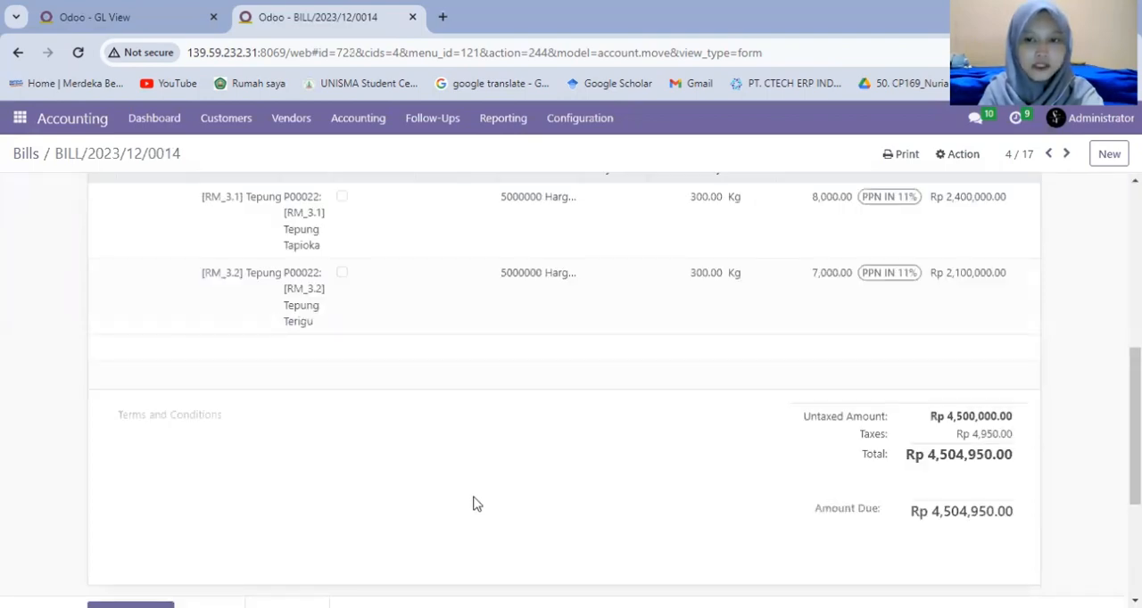
pyautogui.scroll(3, 655, 391)
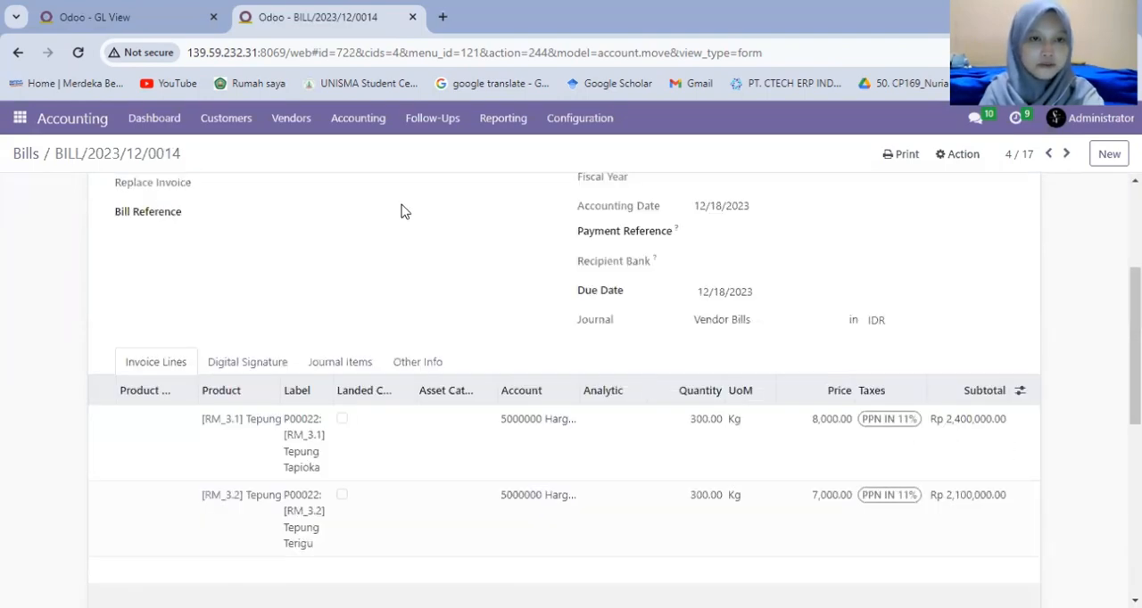
pyautogui.scroll(2, 400, 211)
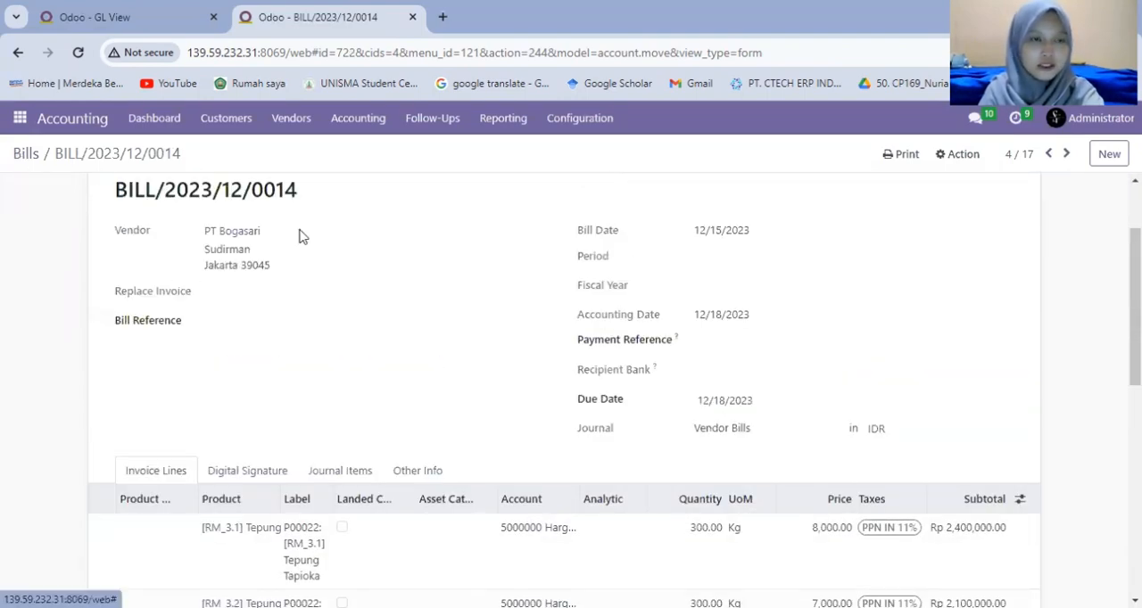
pyautogui.scroll(2, 56, 193)
# Register a partial payment of Rp 504,950.00 through Bank BCA for PT Bogasari's bill, using the manual payment method.
pyautogui.click(61, 190)
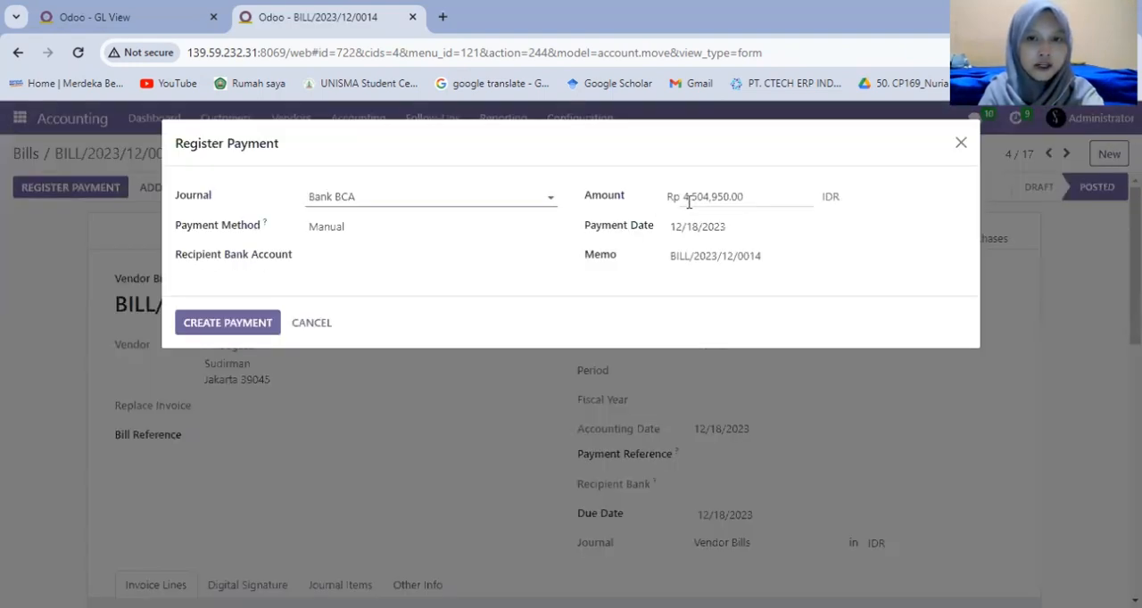
pyautogui.click(688, 198)
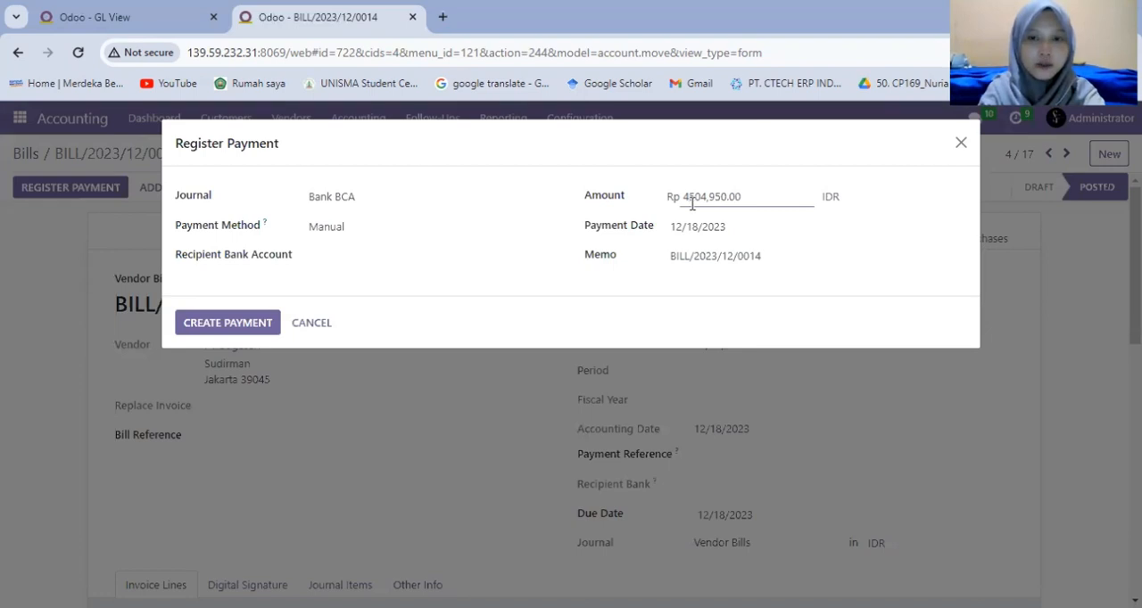
pyautogui.press('BackSpace')
pyautogui.press('BackSpace')
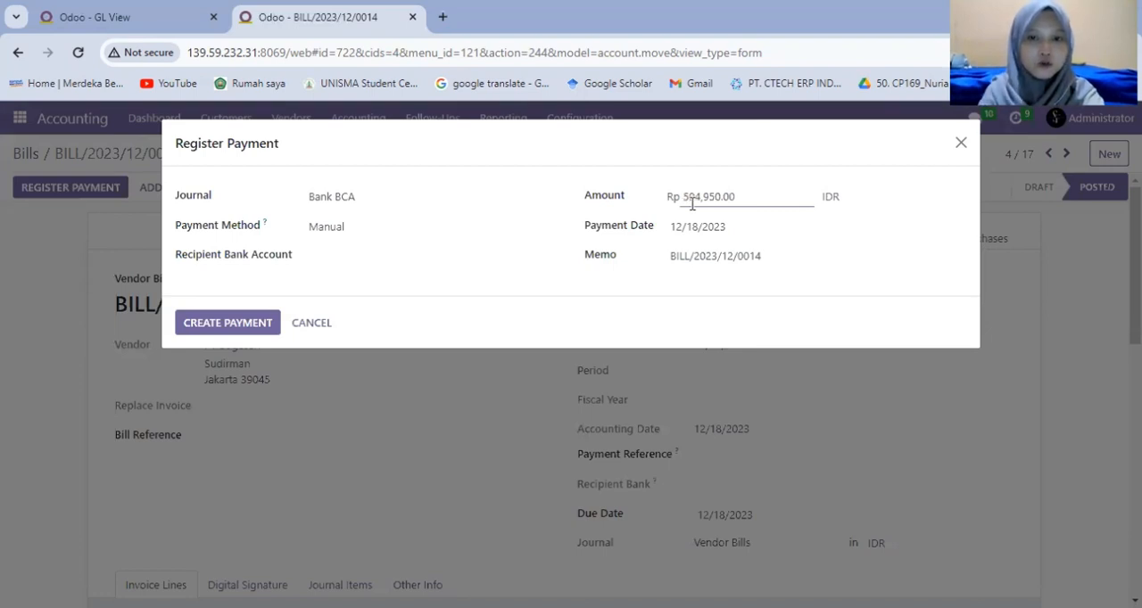
pyautogui.click(404, 232)
pyautogui.click(252, 404)
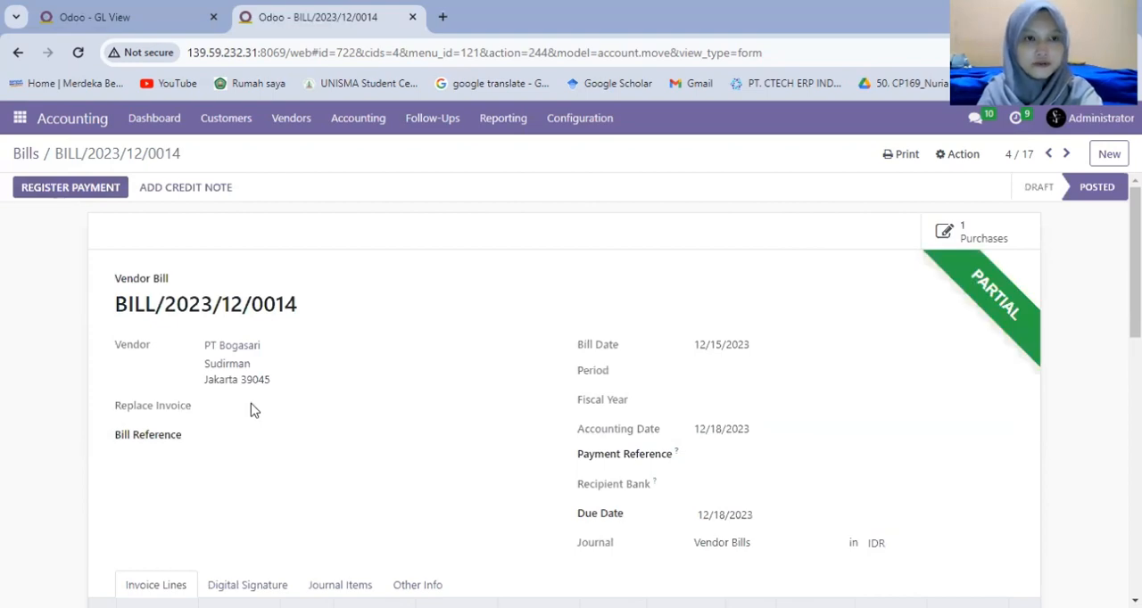
# Show the Accounting dashboard in both browser tabs and list Bank BCA's vendor payments in the first one.
pyautogui.click(154, 121)
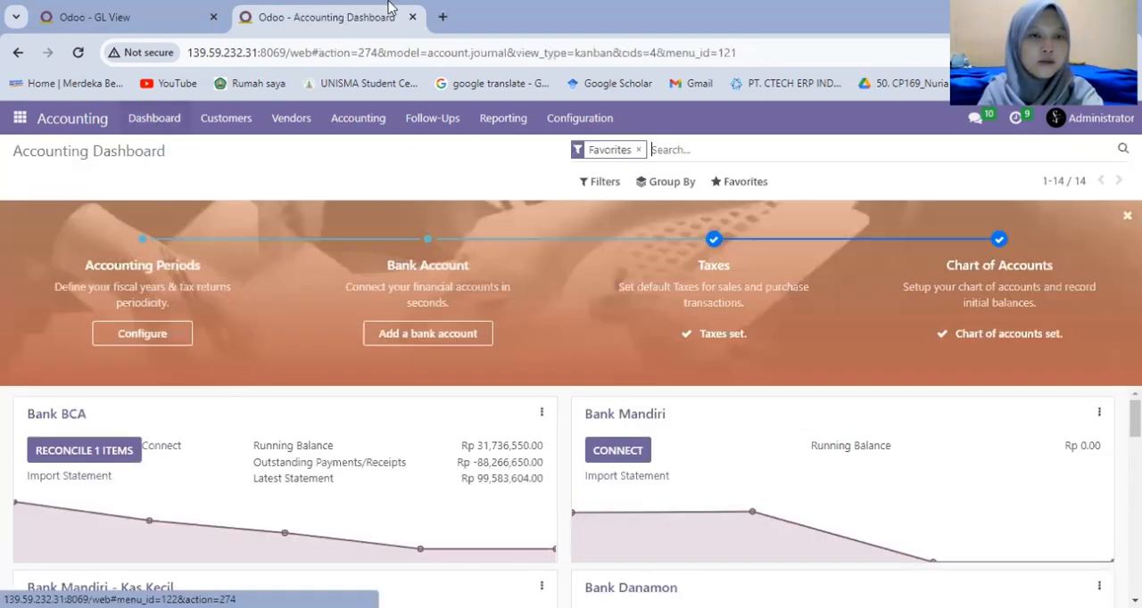
pyautogui.rightClick(382, 17)
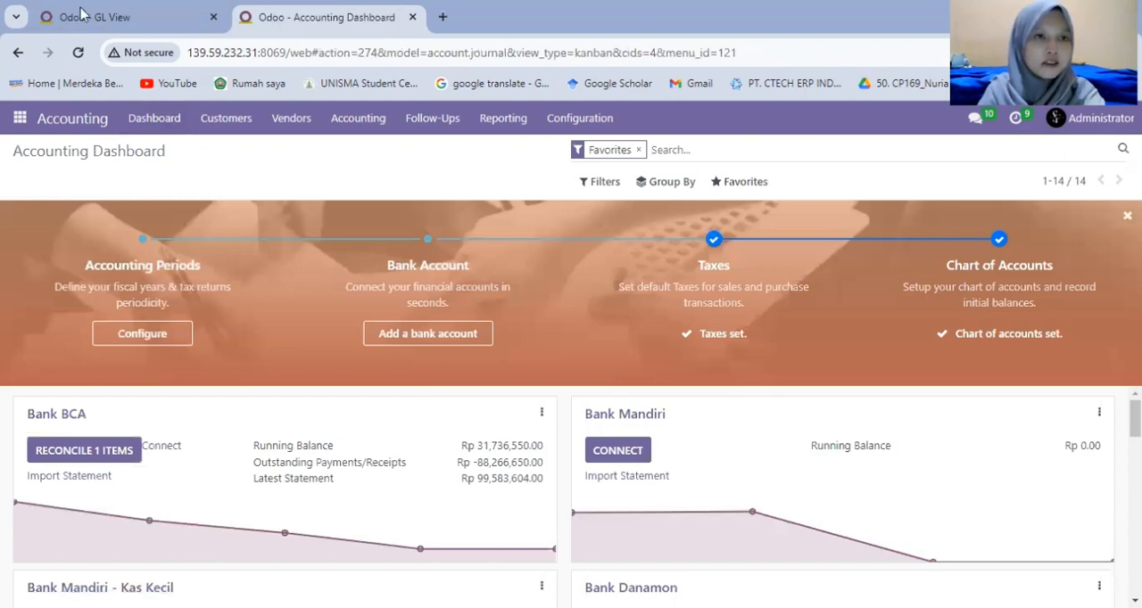
pyautogui.click(82, 15)
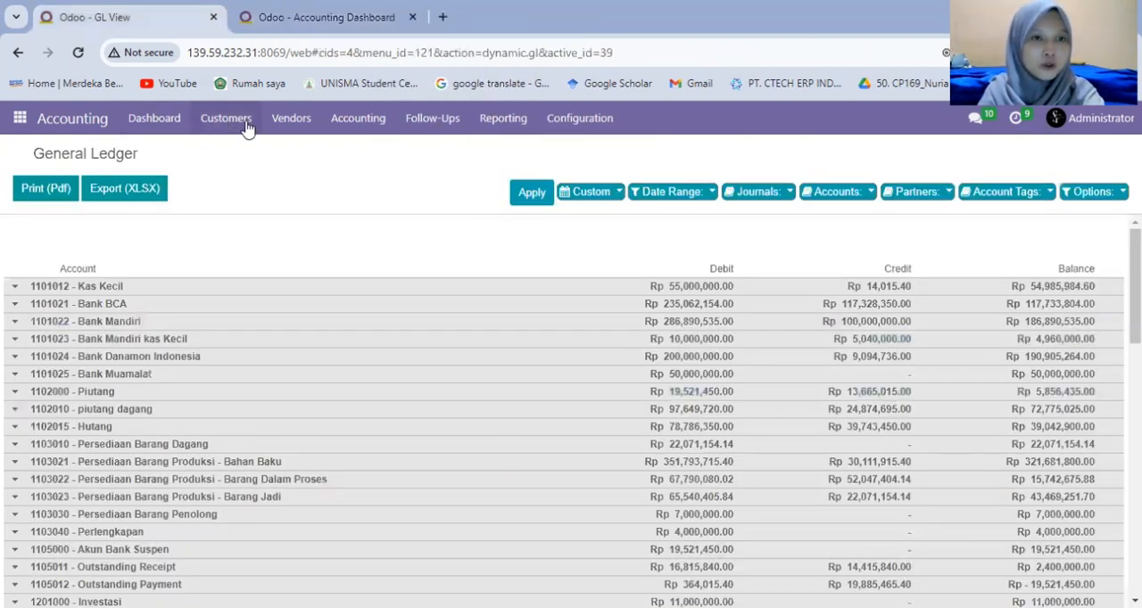
pyautogui.click(282, 123)
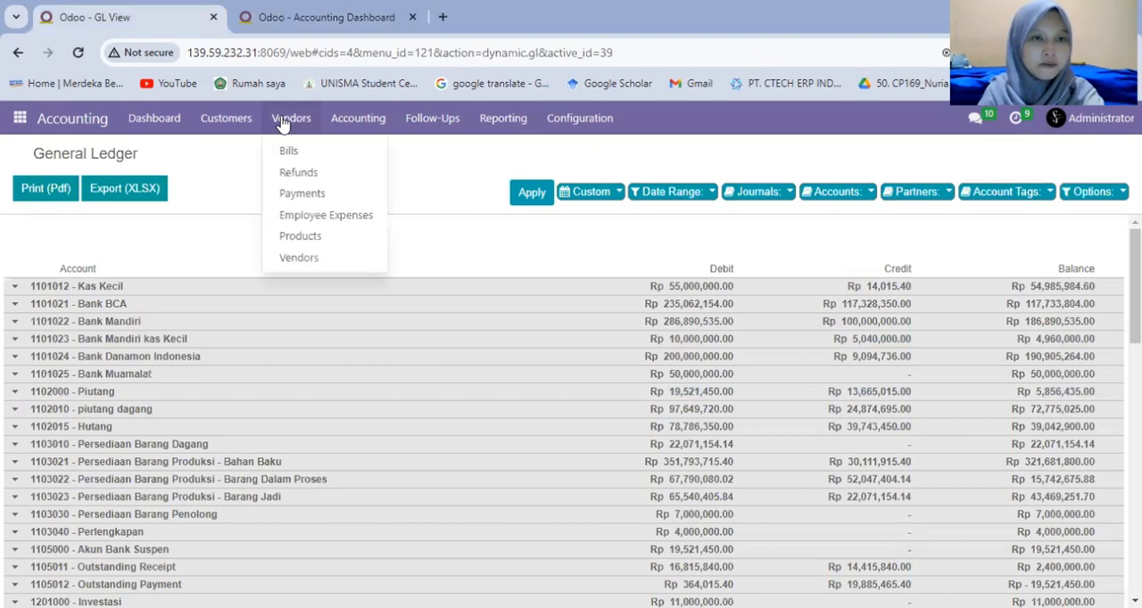
pyautogui.click(162, 123)
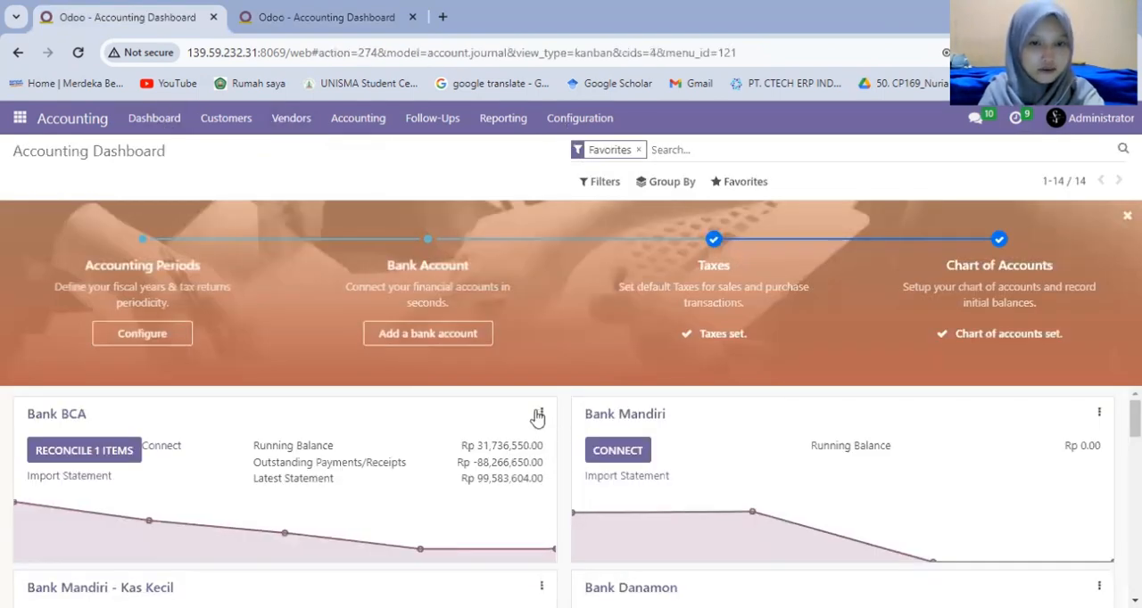
pyautogui.click(540, 413)
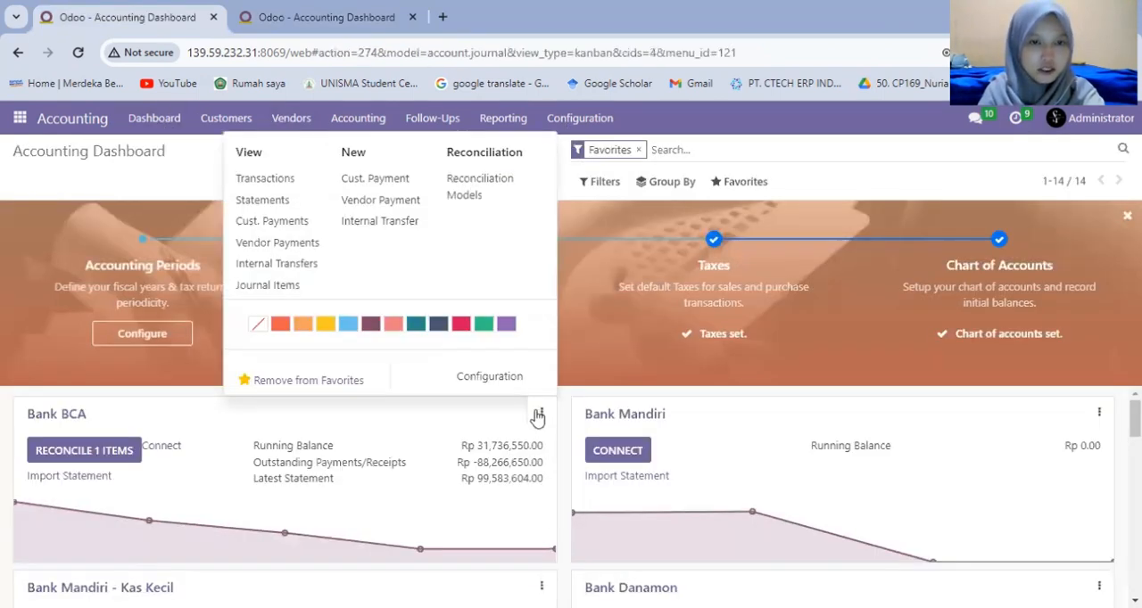
pyautogui.click(265, 249)
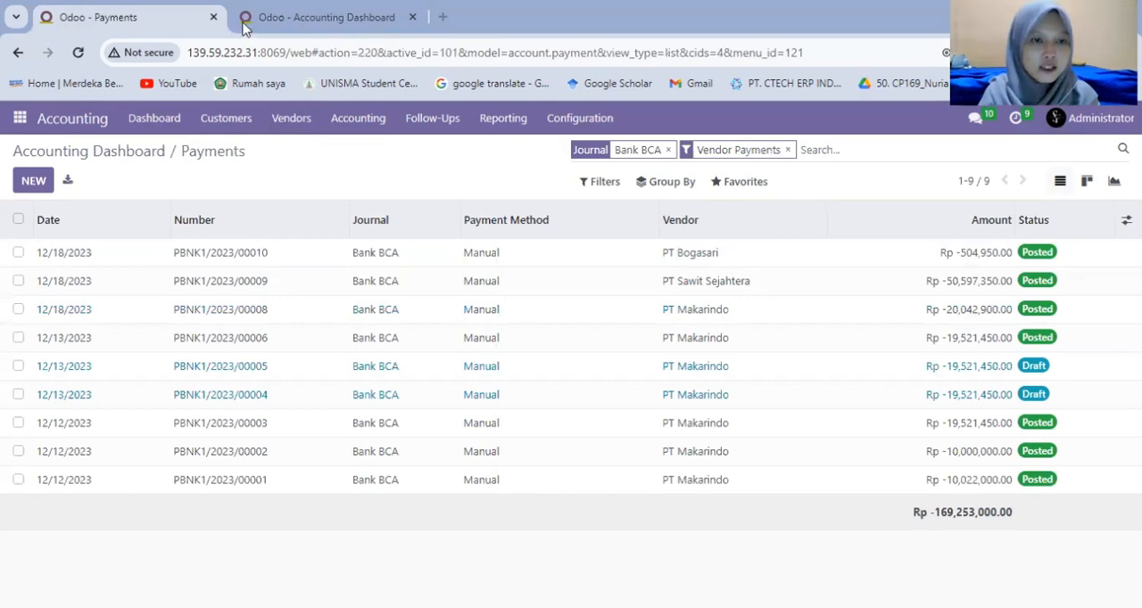
# In the second browser tab, view Bank BCA's transactions and start a new bank statement line.
pyautogui.hotkey('ctrl', 'Tab')
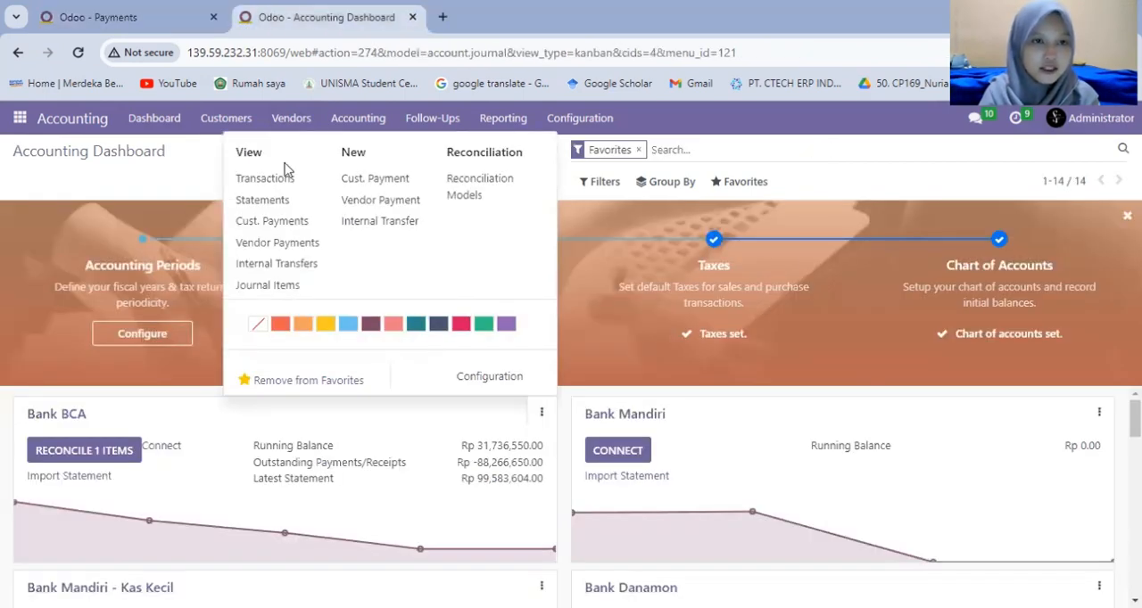
pyautogui.click(276, 181)
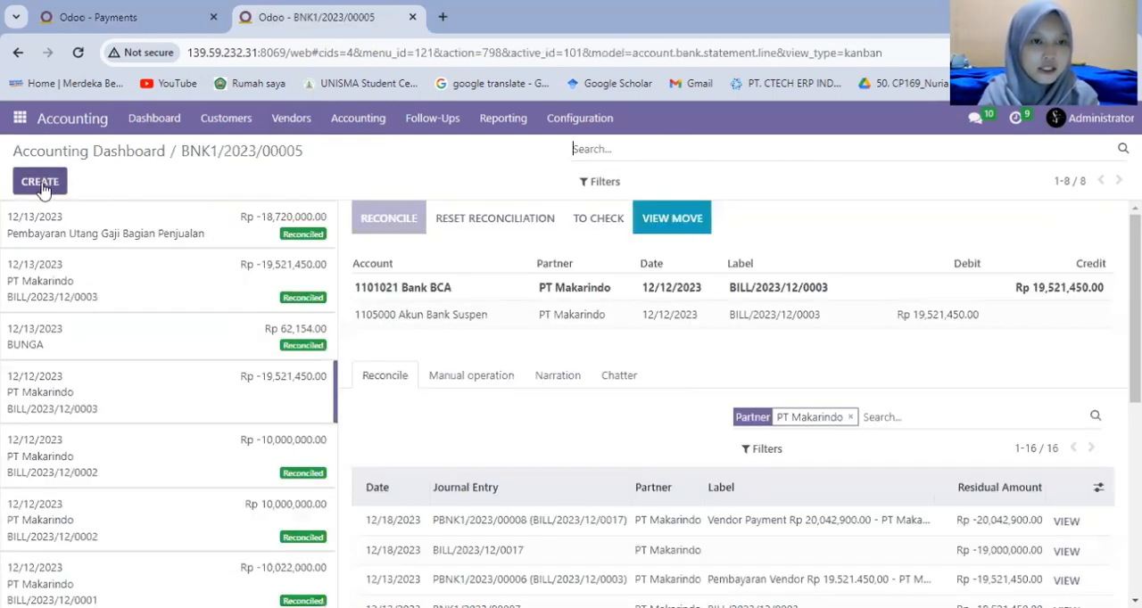
pyautogui.click(40, 182)
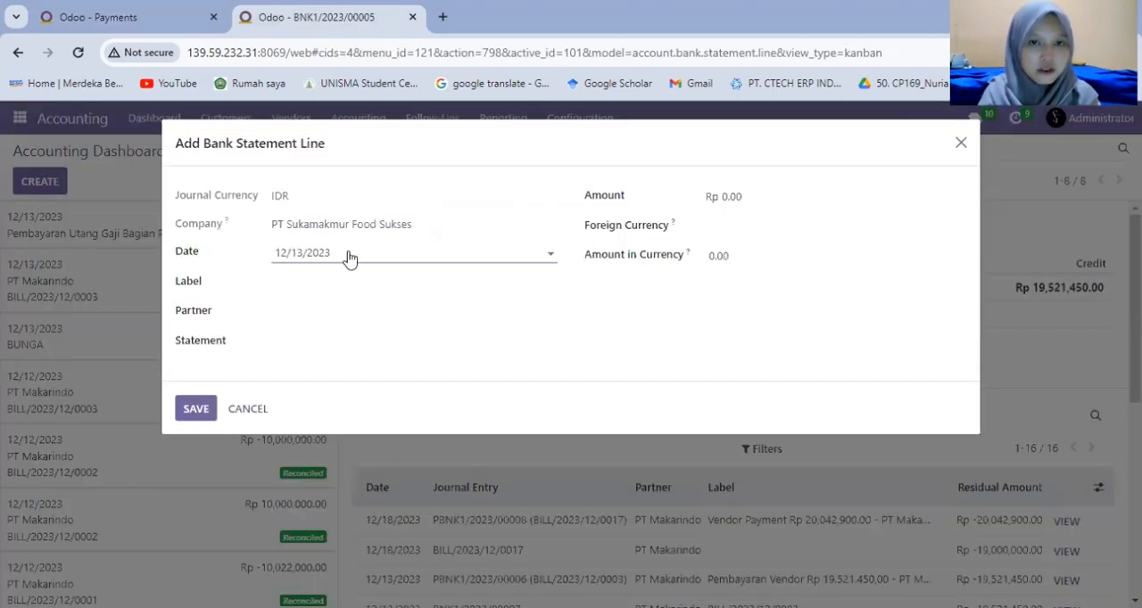
# Label the statement line with the number of PT Makarindo's 12/18/2023 payment, copied from its record, followed by "PEMBELIAN BAHAN BAKU".
pyautogui.click(359, 287)
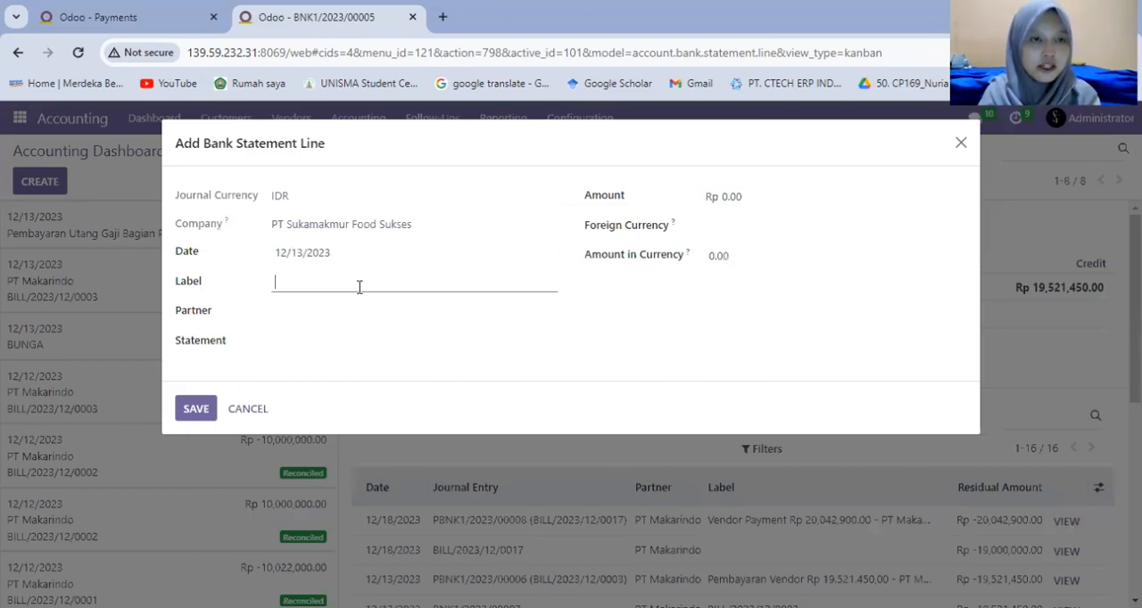
pyautogui.click(156, 22)
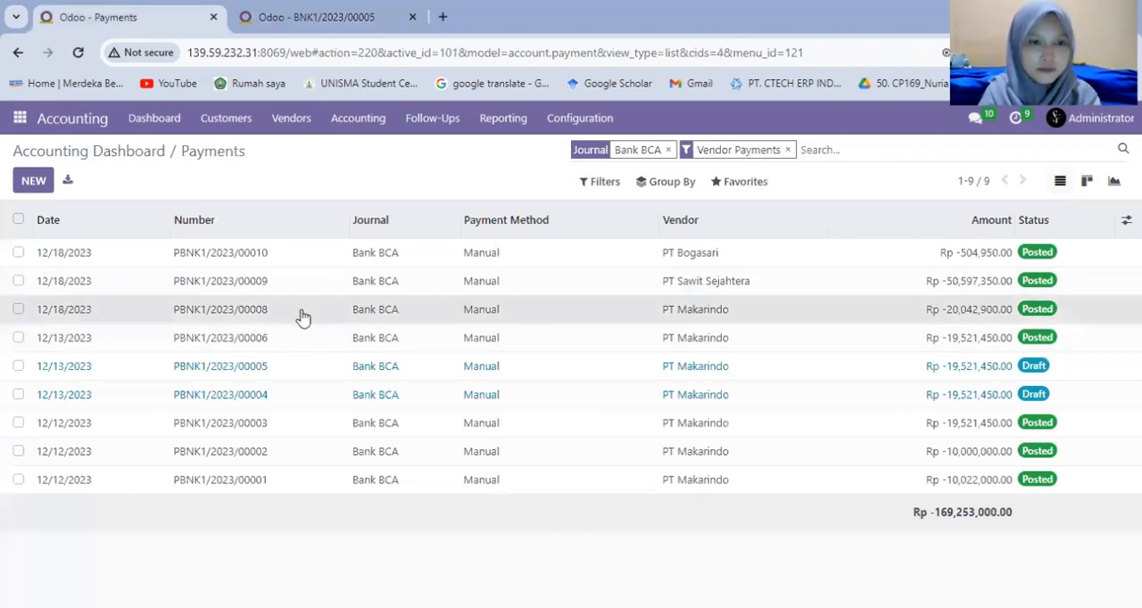
pyautogui.click(304, 318)
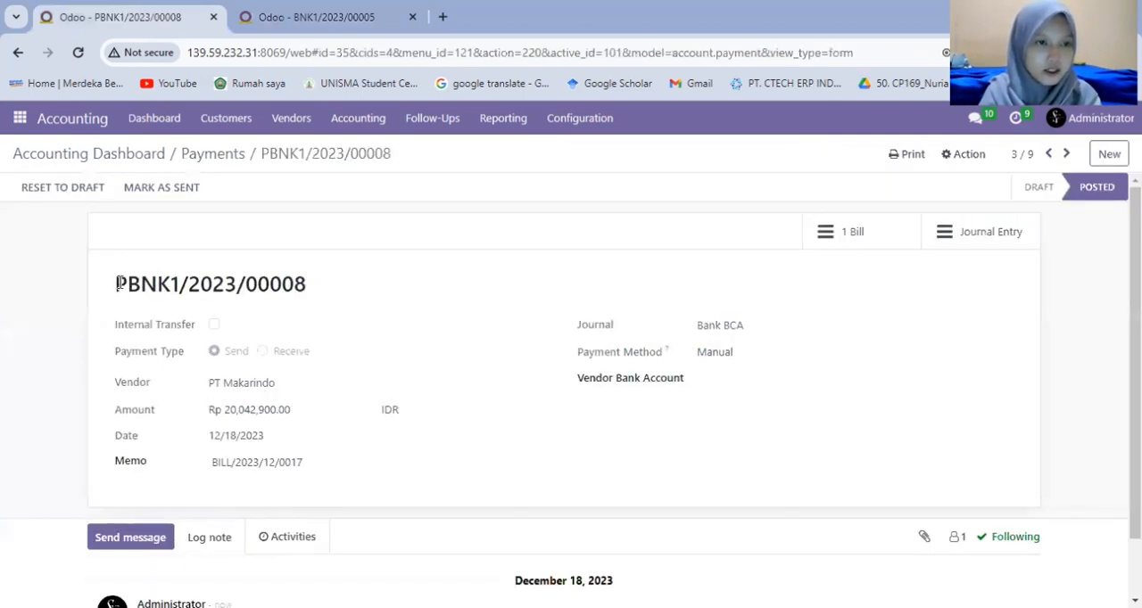
pyautogui.tripleClick(314, 308)
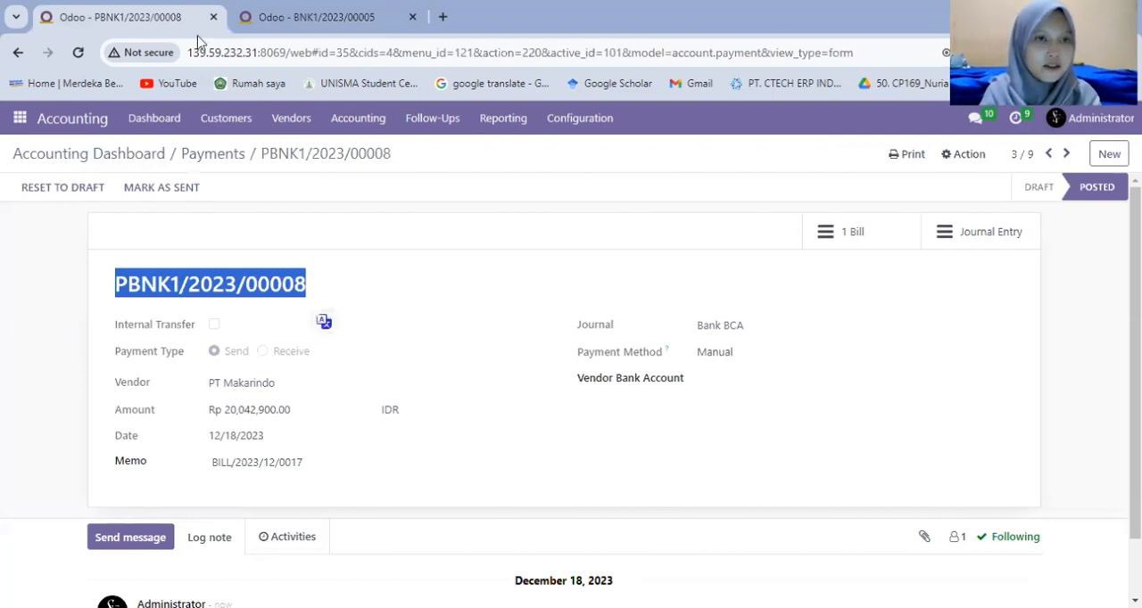
pyautogui.write('PBNK1/2023/00008')
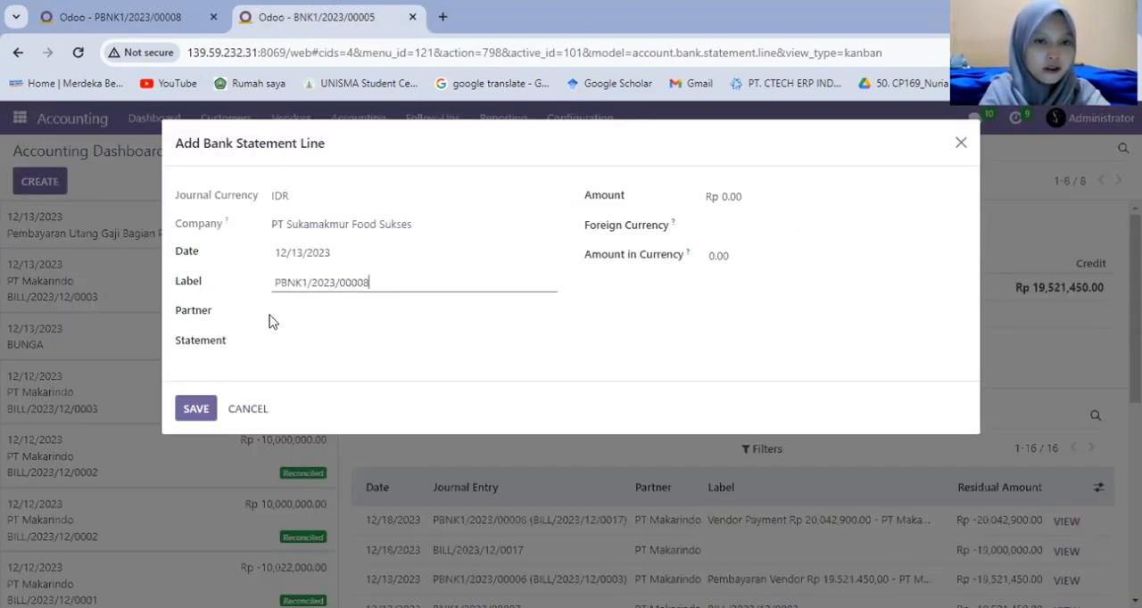
pyautogui.write('PE')
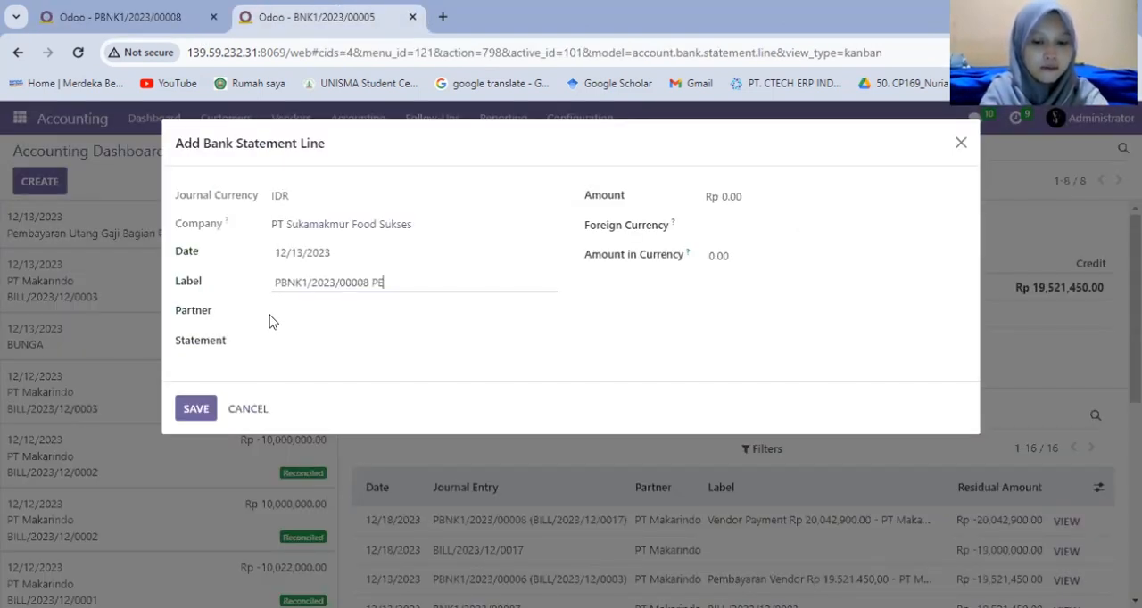
pyautogui.write('MBELIAN BAHAN BAK')
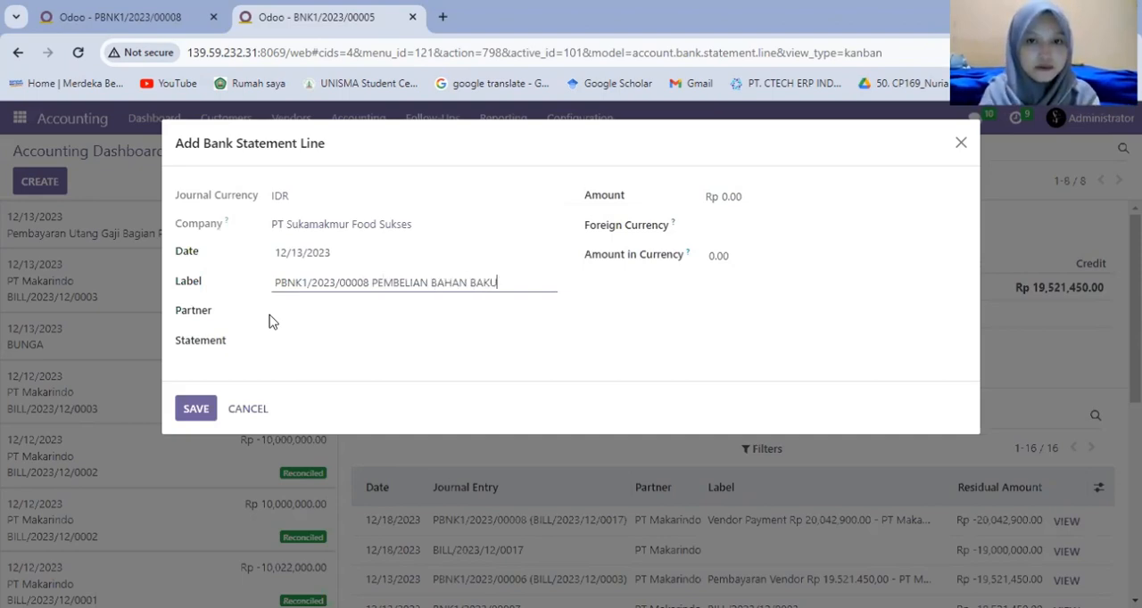
pyautogui.write('U')
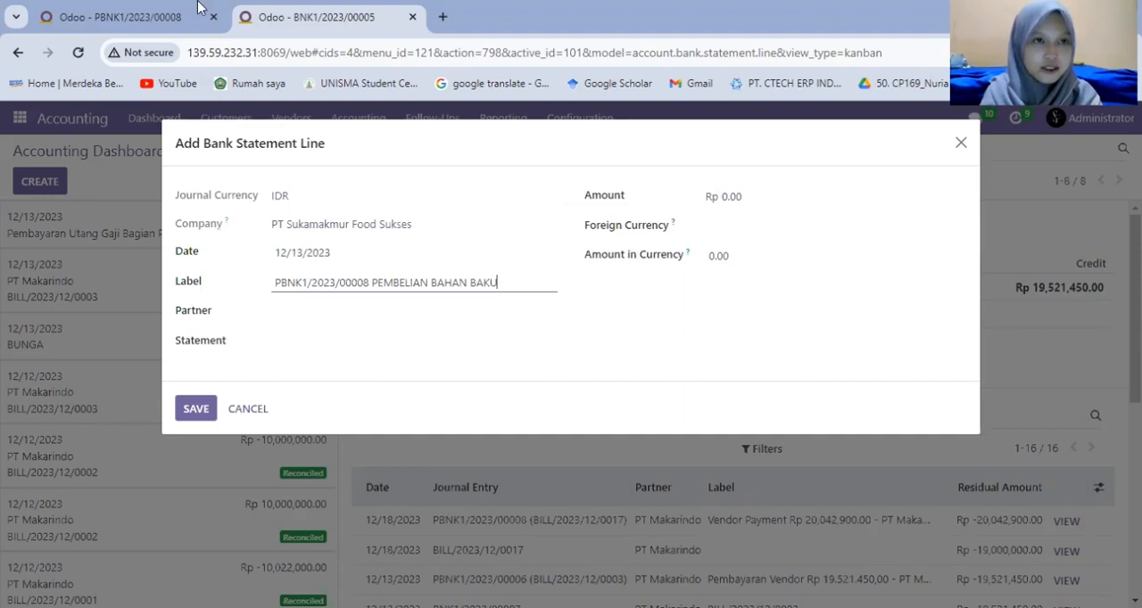
# Check the vendor on the payment record and set the statement line's partner to PT Makarindo.
pyautogui.click(155, 20)
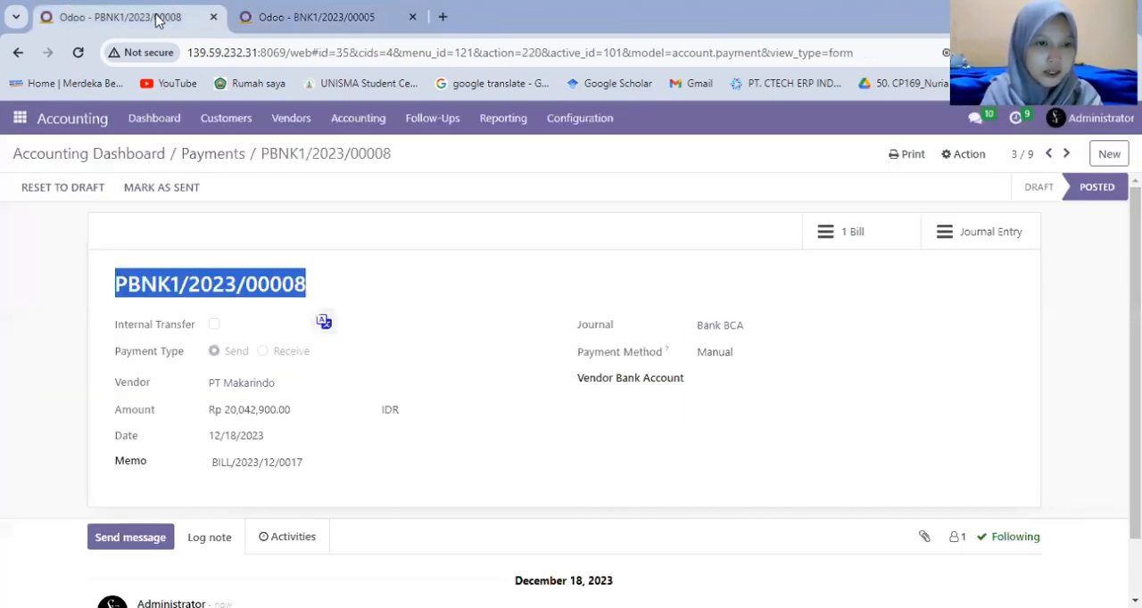
pyautogui.click(250, 22)
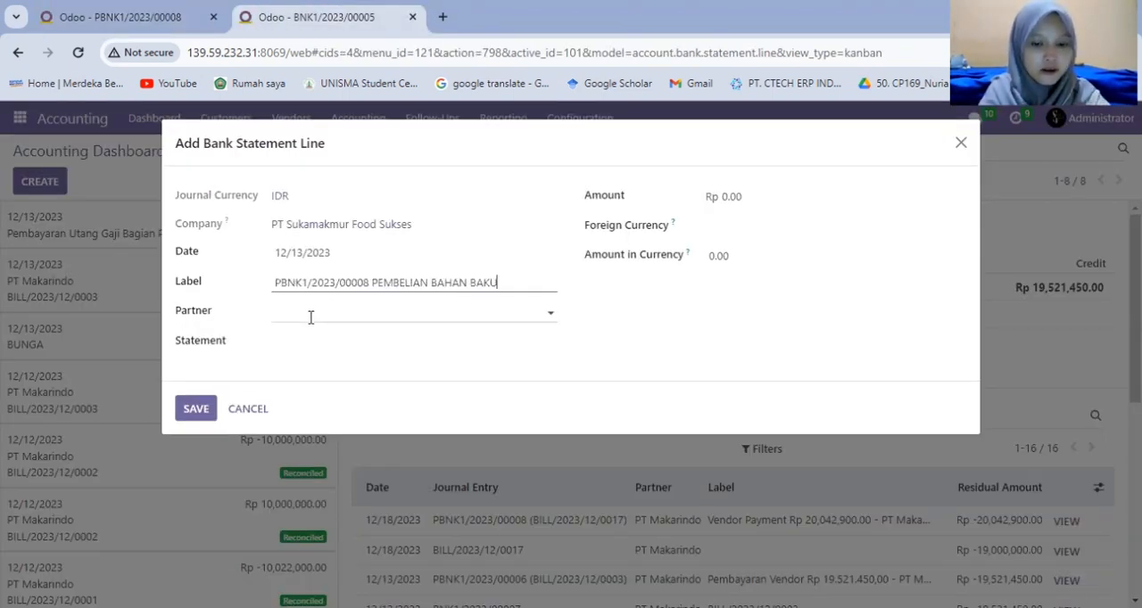
pyautogui.click(310, 316)
pyautogui.write('MAKA')
pyautogui.press('Return')
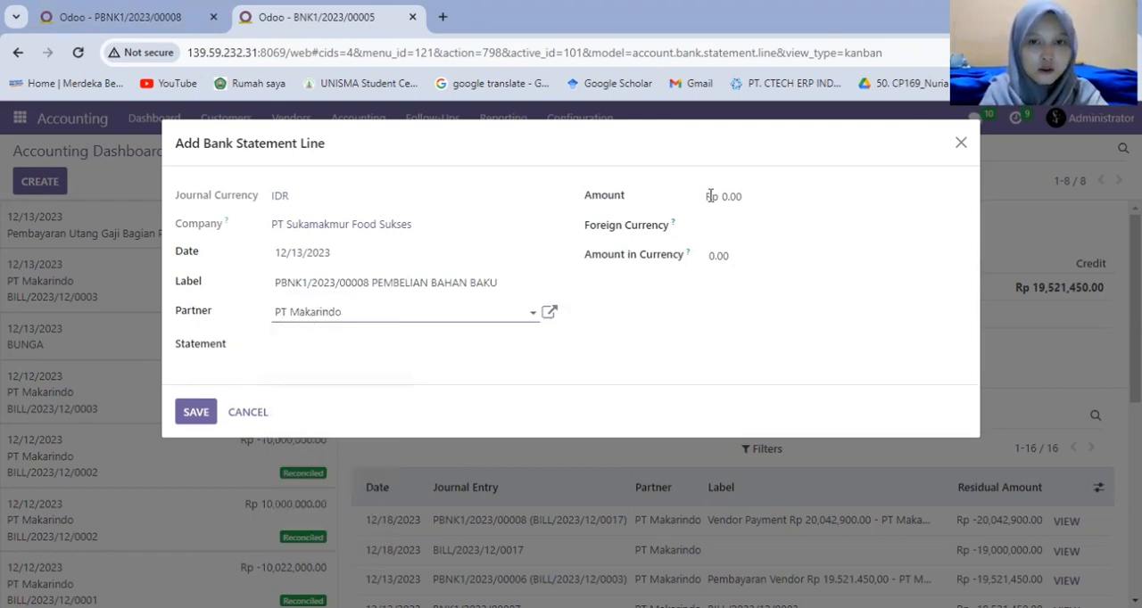
# Copy the amount from PT Makarindo's payment record and set the statement line's amount to Rp -20,042,900.00.
pyautogui.click(160, 33)
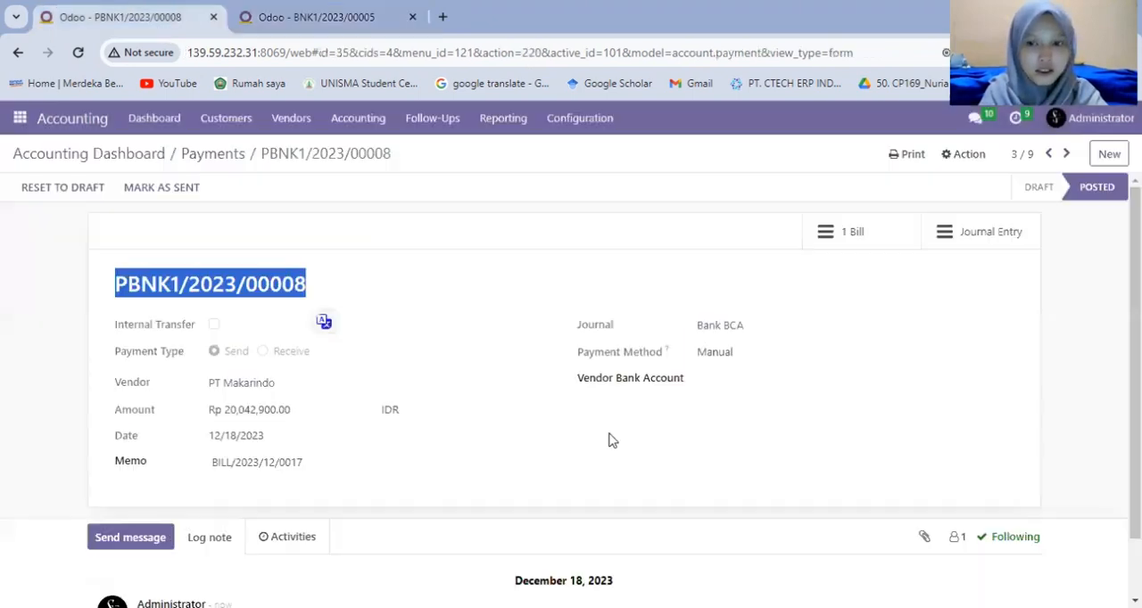
pyautogui.scroll(-1, 610, 439)
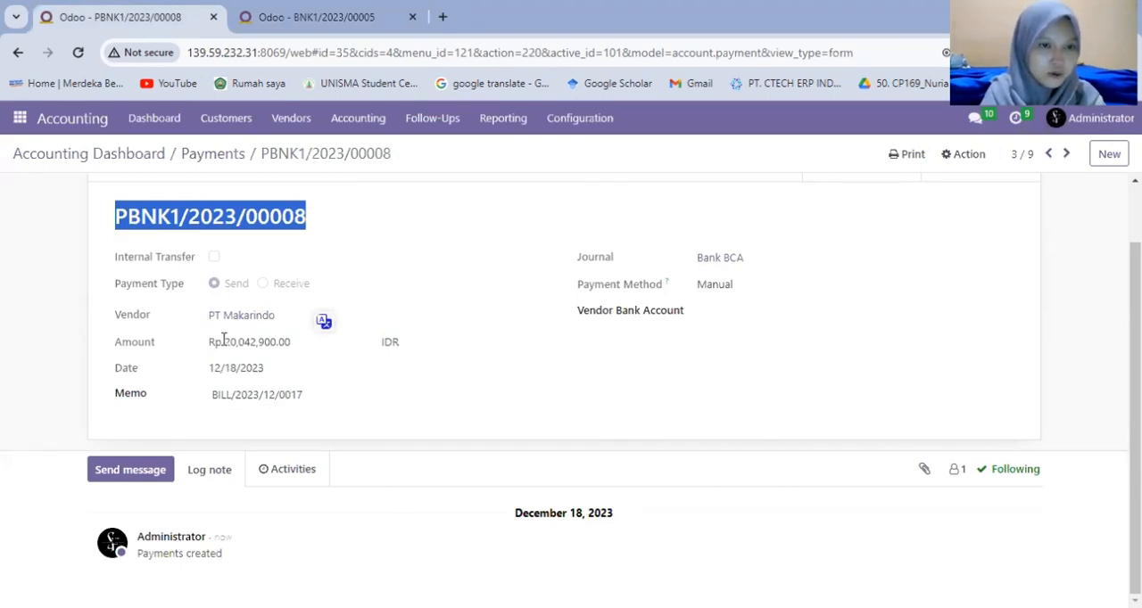
pyautogui.doubleClick(283, 348)
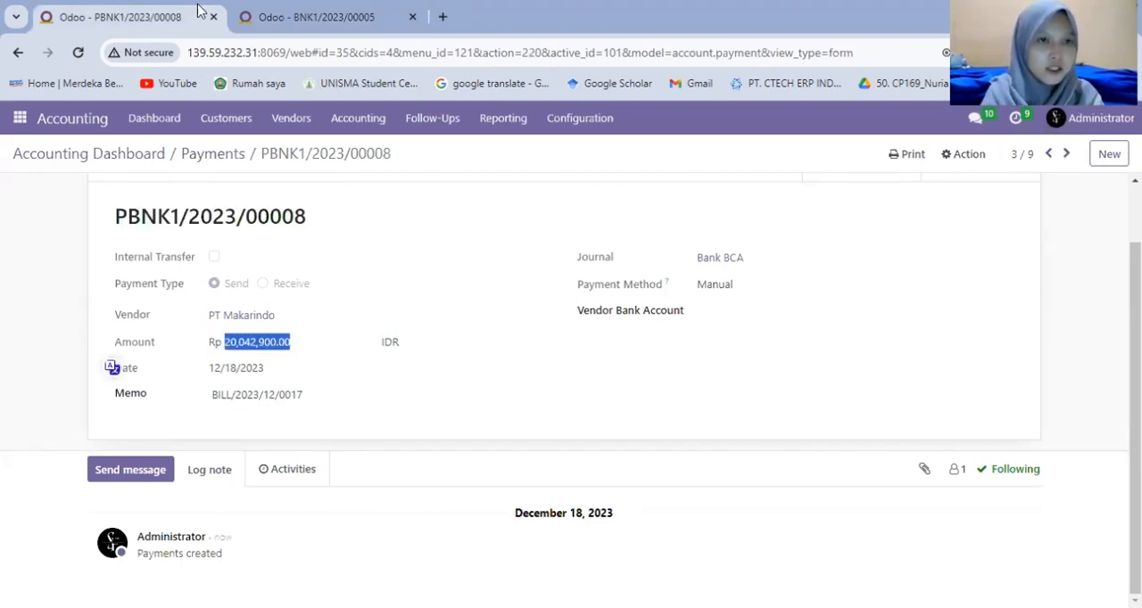
pyautogui.hotkey('ctrl', 'Tab')
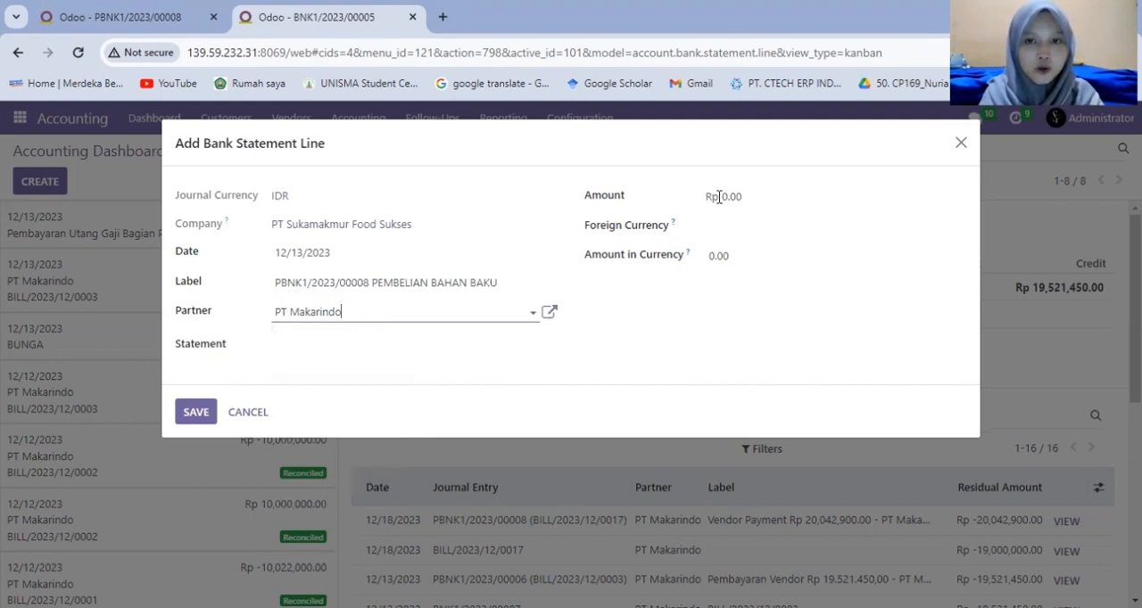
pyautogui.click(719, 196)
pyautogui.click(719, 196)
pyautogui.doubleClick(721, 197)
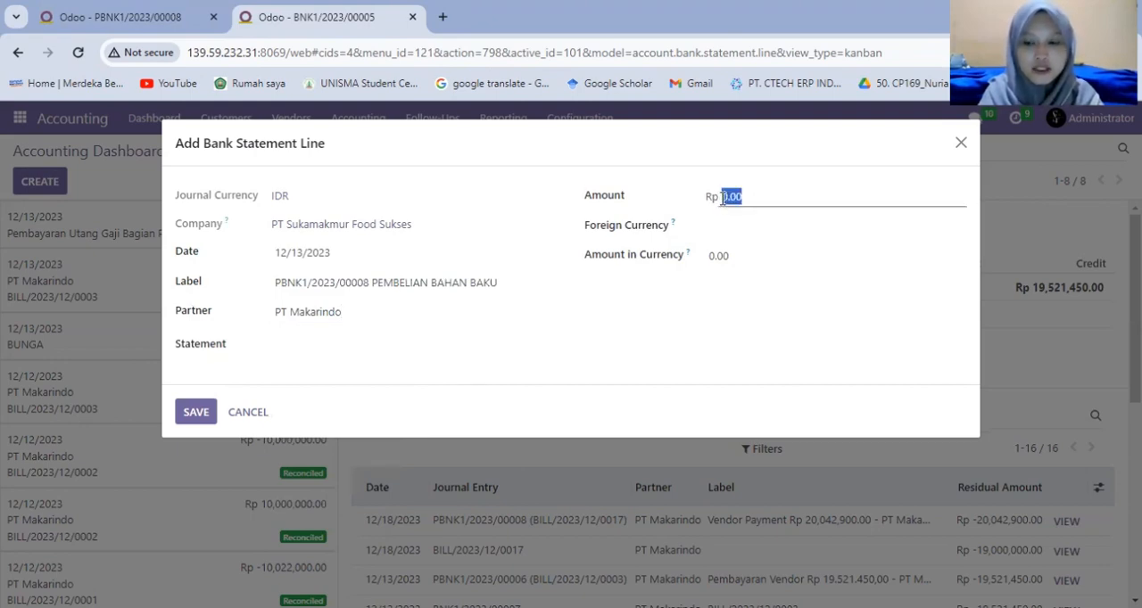
pyautogui.press('BackSpace')
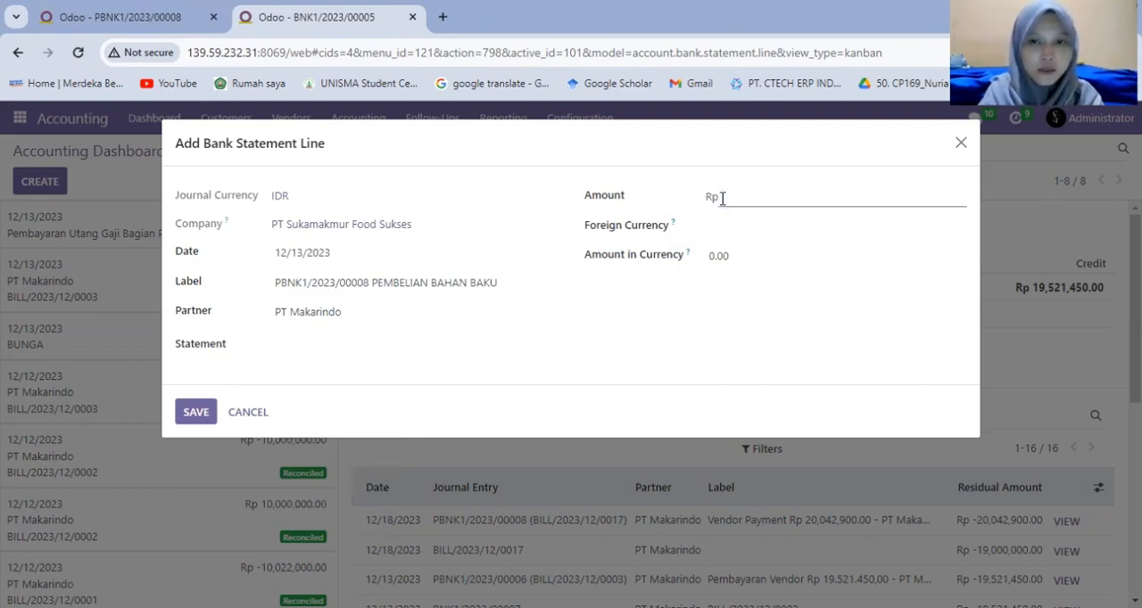
pyautogui.write('-20,042,900.00')
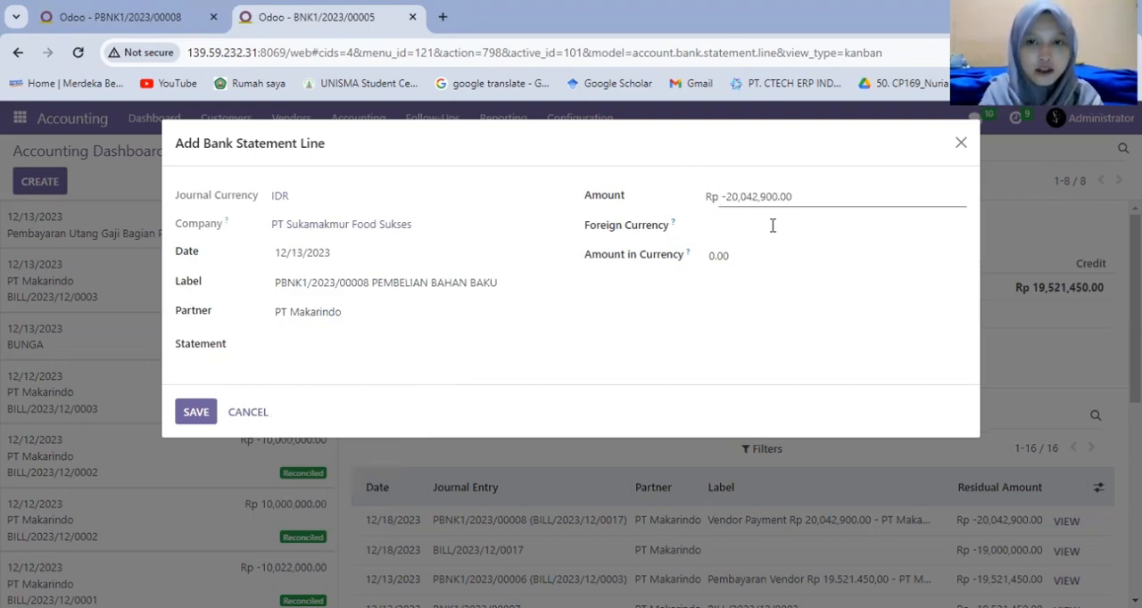
# Save PT Makarindo's Rp -20,042,900.00 bank statement line and open it for reconciliation.
pyautogui.click(367, 370)
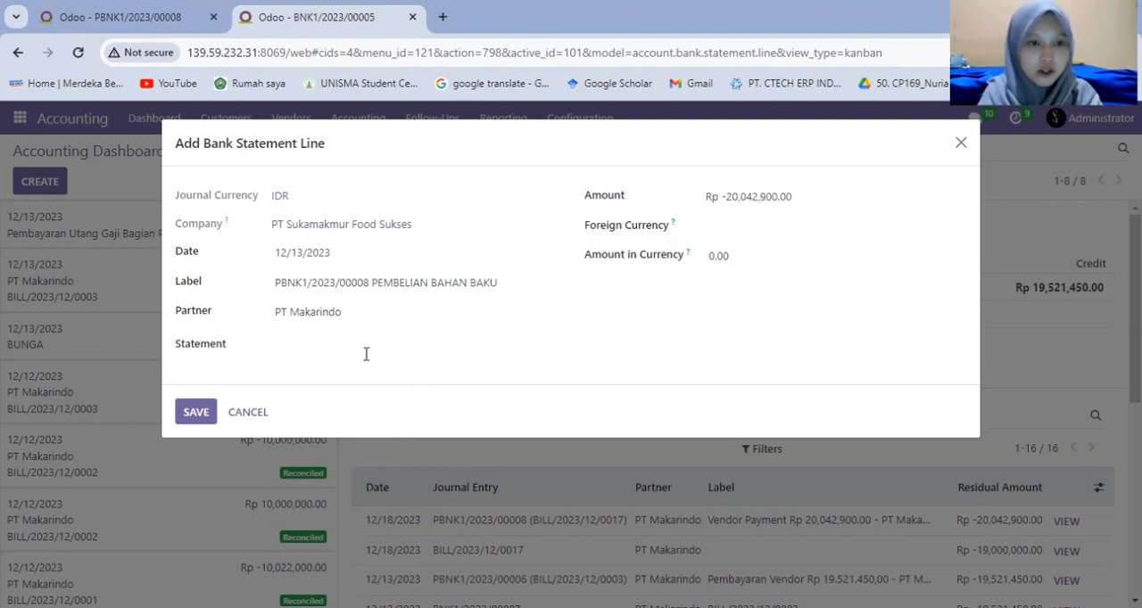
pyautogui.click(196, 413)
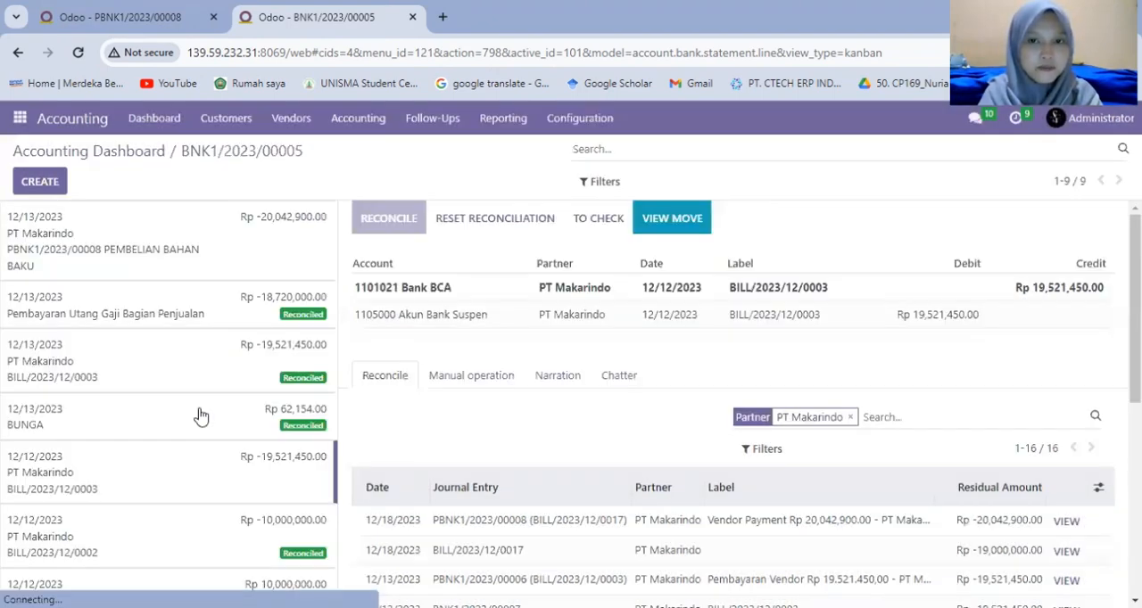
pyautogui.click(182, 239)
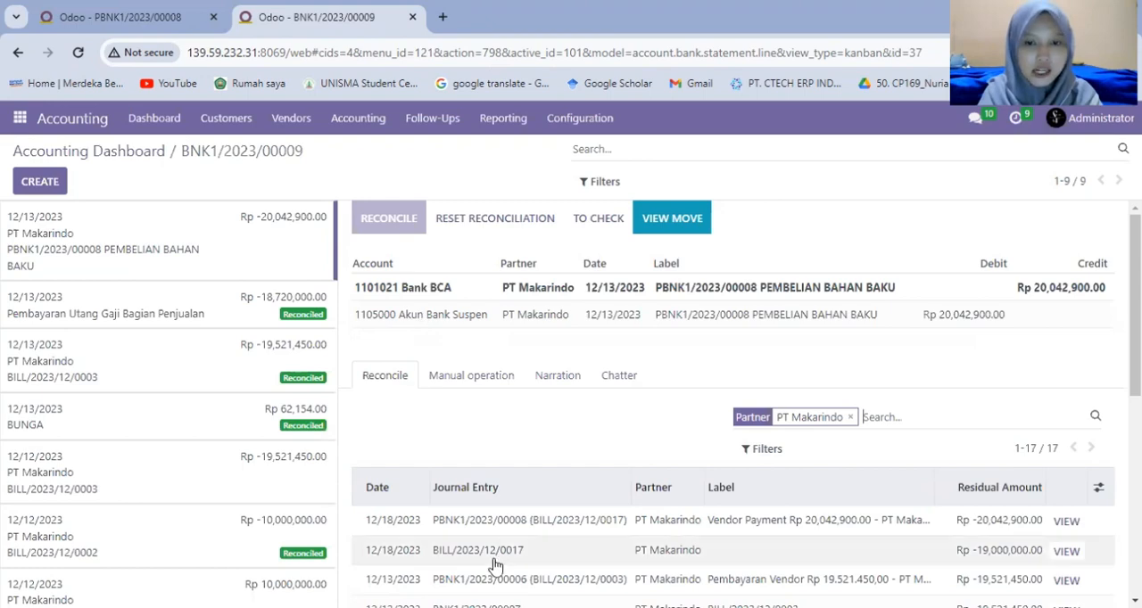
# Match the statement line with PT Makarindo's 12/18/2023 vendor payment of Rp 20,042,900.00 and validate the reconciliation.
pyautogui.scroll(-1, 571, 512)
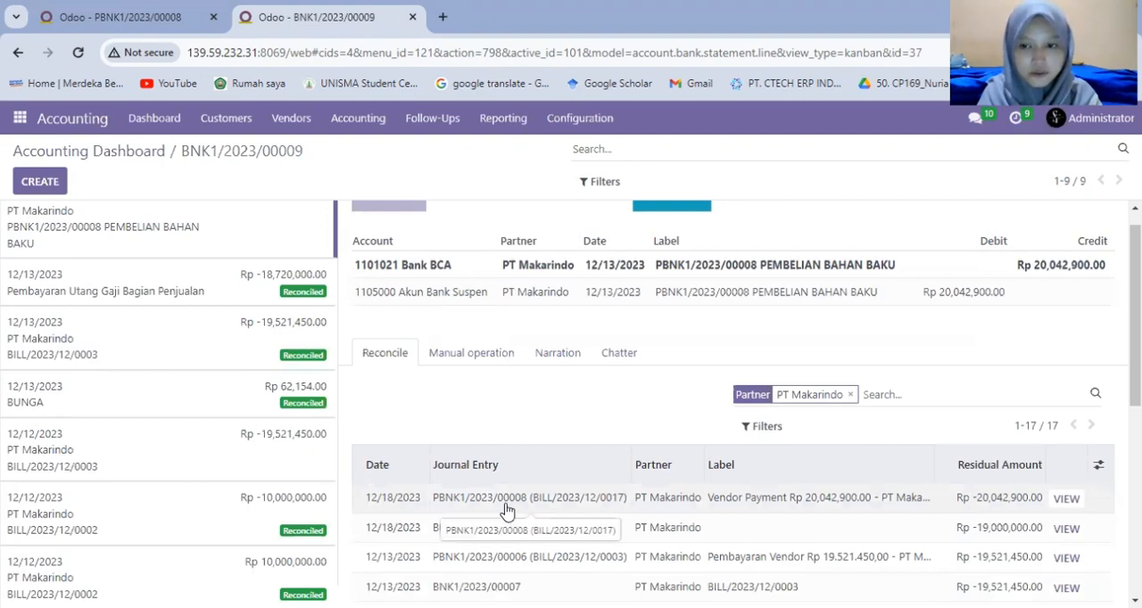
pyautogui.scroll(-4, 505, 510)
pyautogui.scroll(-4, 548, 470)
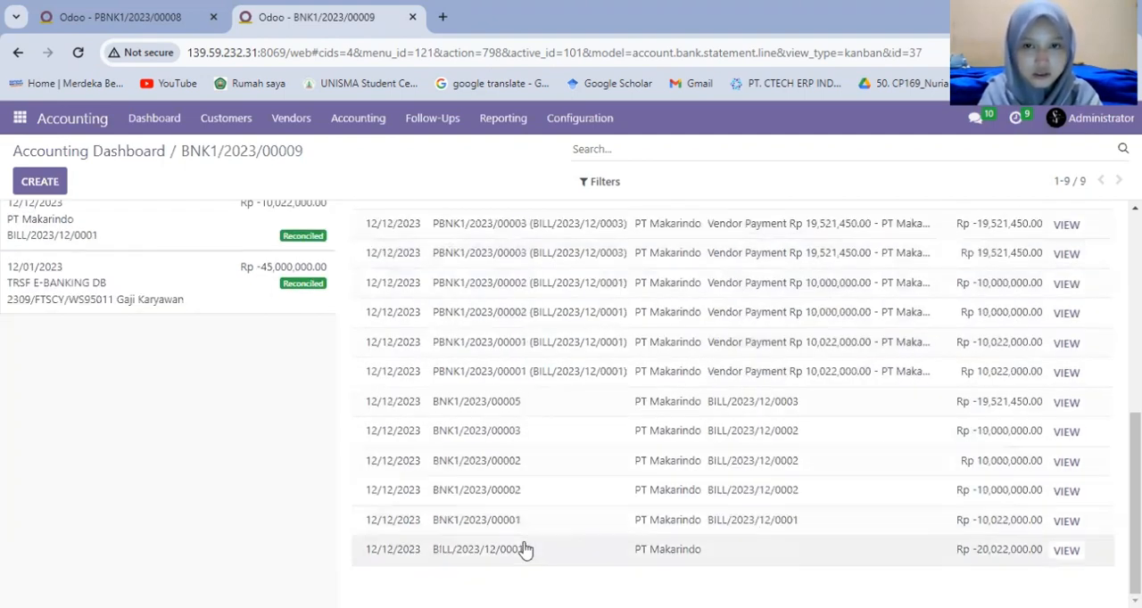
pyautogui.scroll(8, 525, 549)
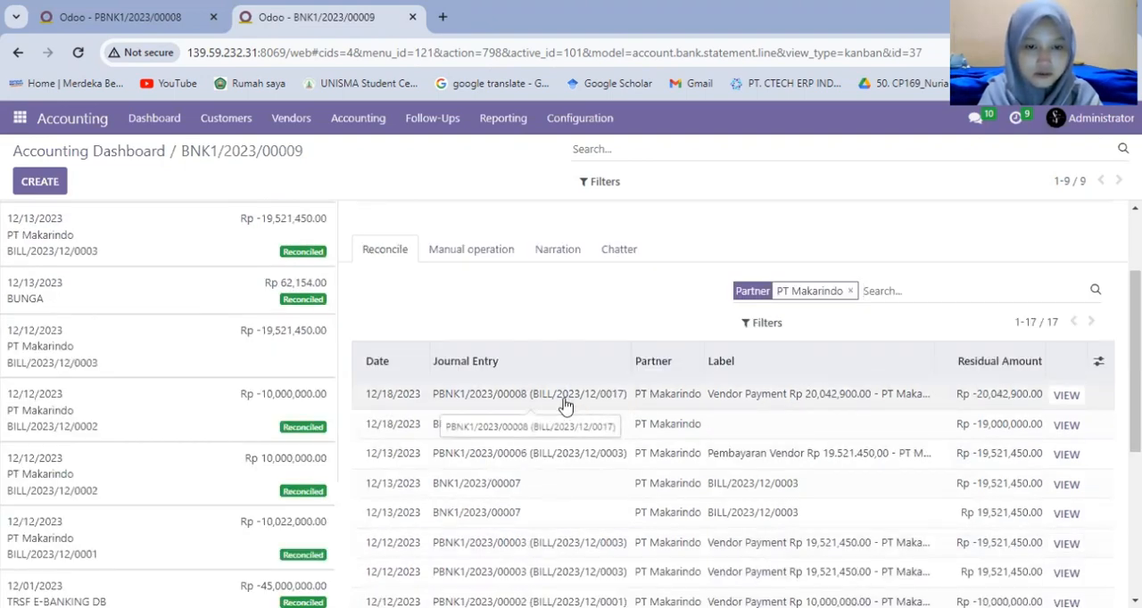
pyautogui.scroll(-8, 578, 526)
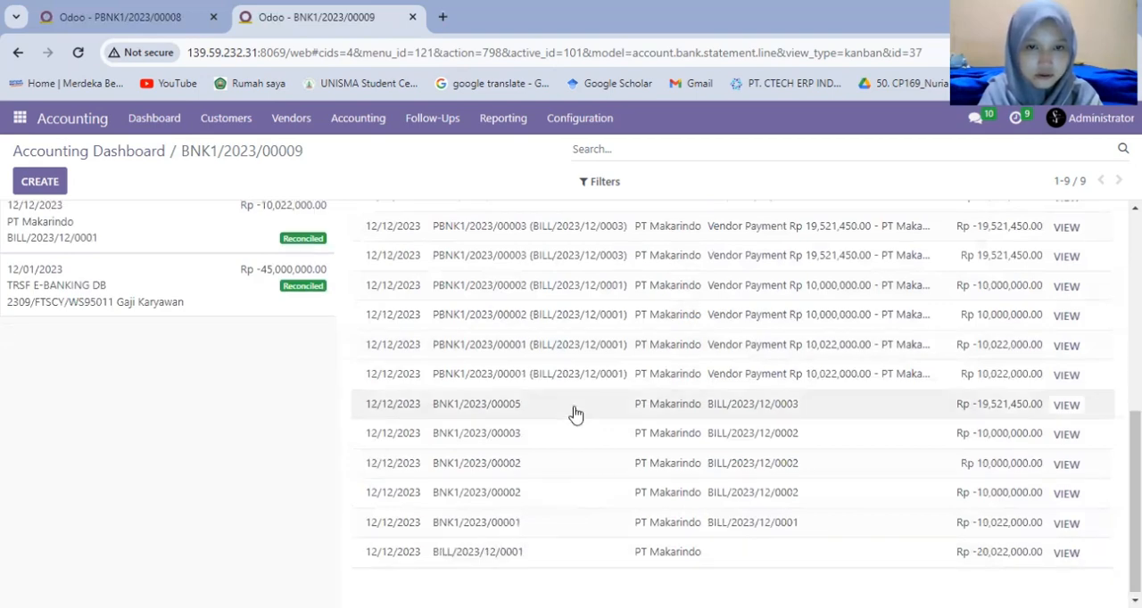
pyautogui.scroll(8, 576, 415)
pyautogui.click(546, 409)
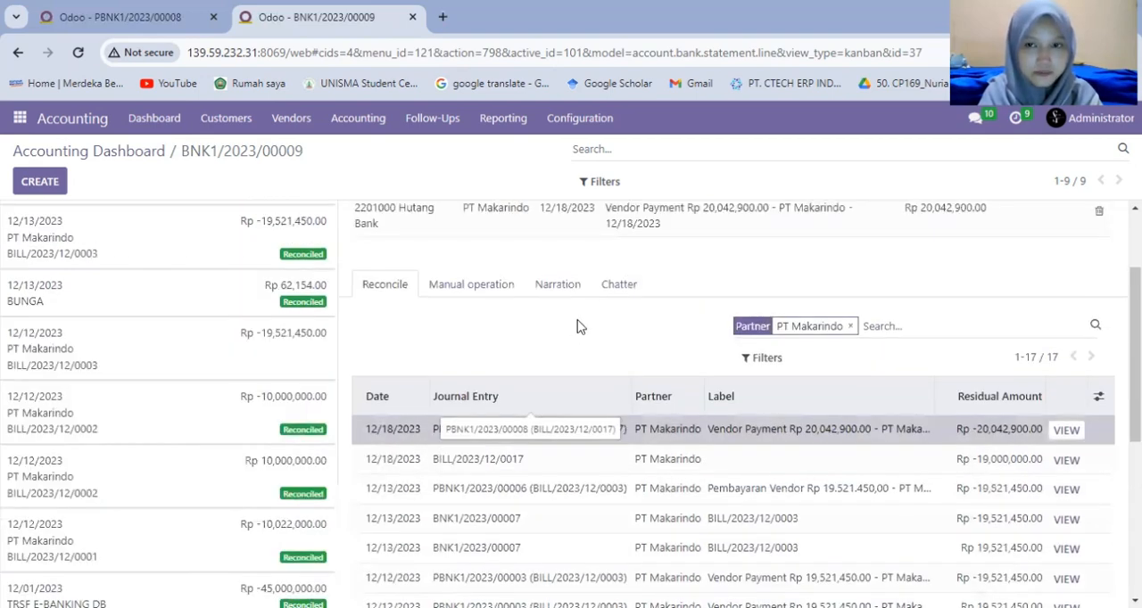
pyautogui.scroll(2, 577, 326)
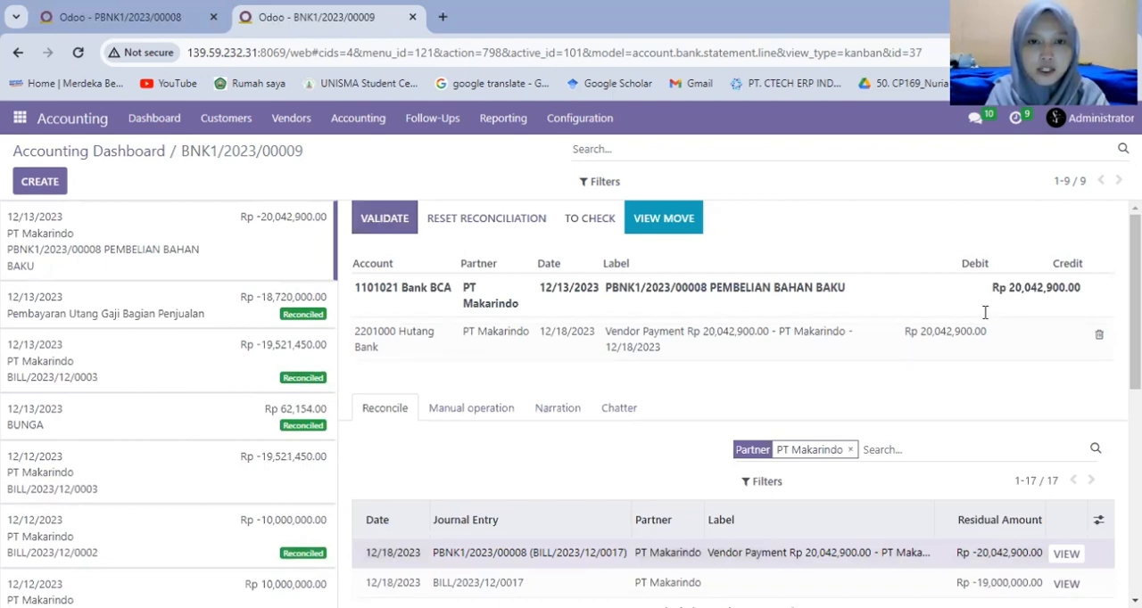
pyautogui.click(401, 223)
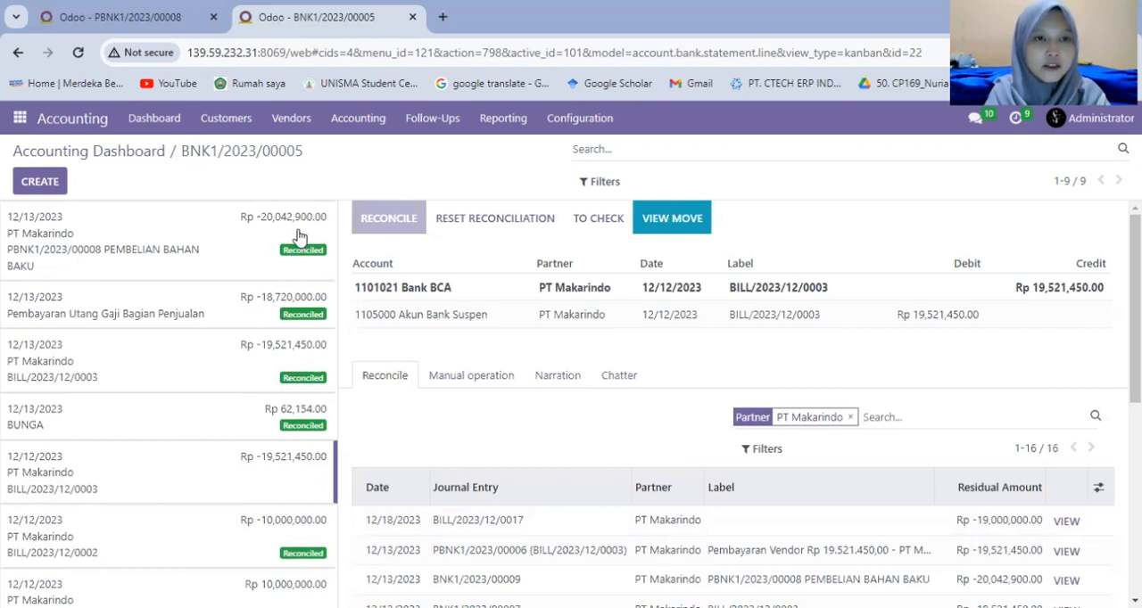
# Duplicate the bank transactions browser tab, and in the first tab open PT Sawit Sejahtera's 12/18/2023 payment from Bank BCA's vendor payments.
pyautogui.rightClick(245, 20)
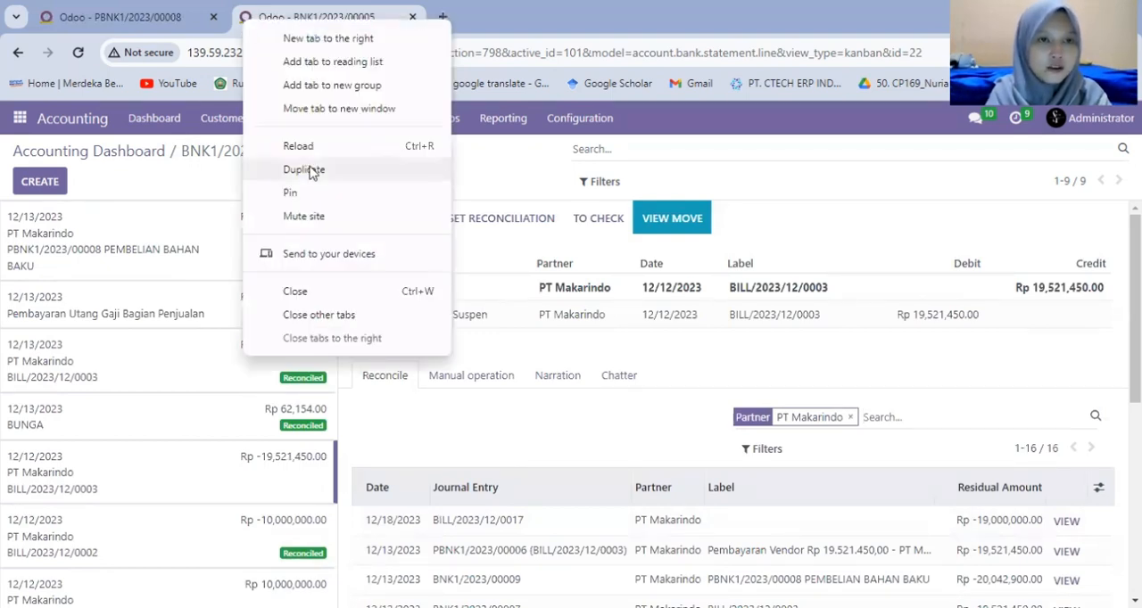
pyautogui.click(303, 169)
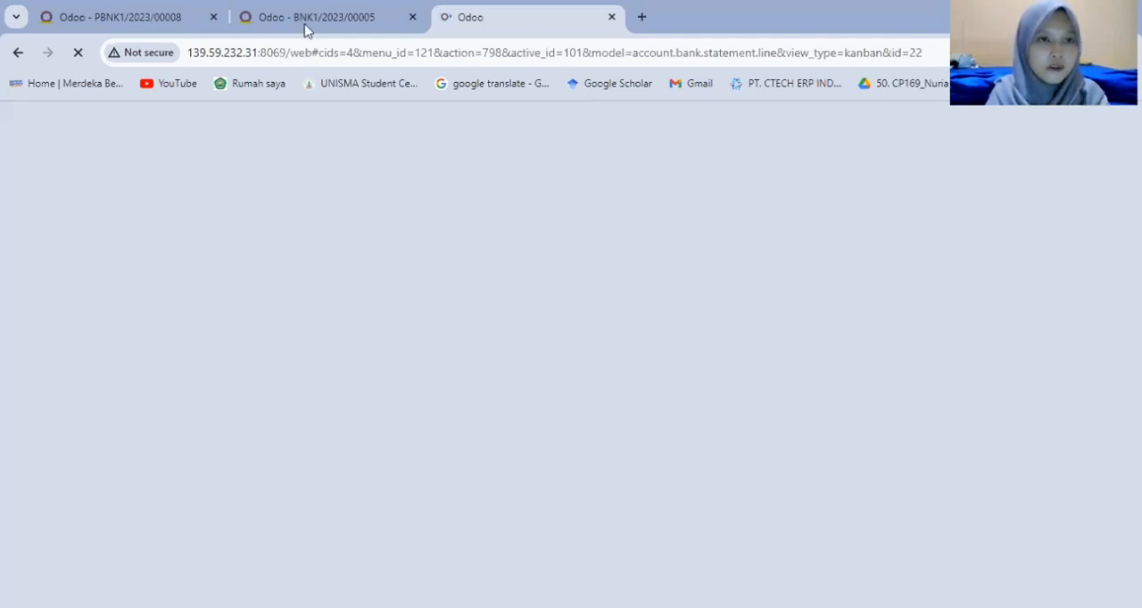
pyautogui.click(111, 26)
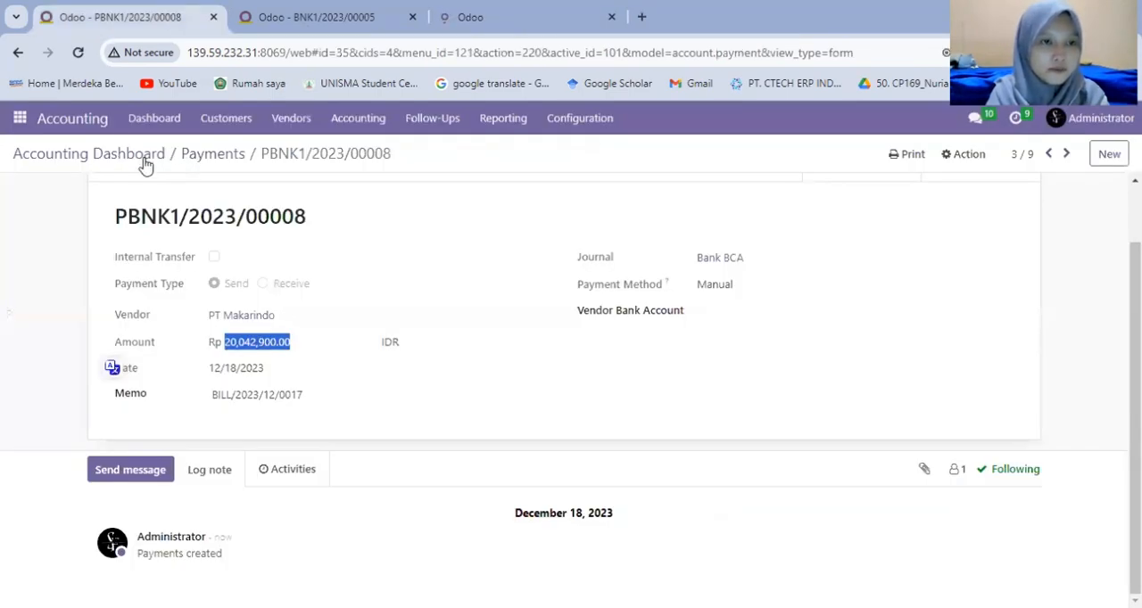
pyautogui.click(141, 157)
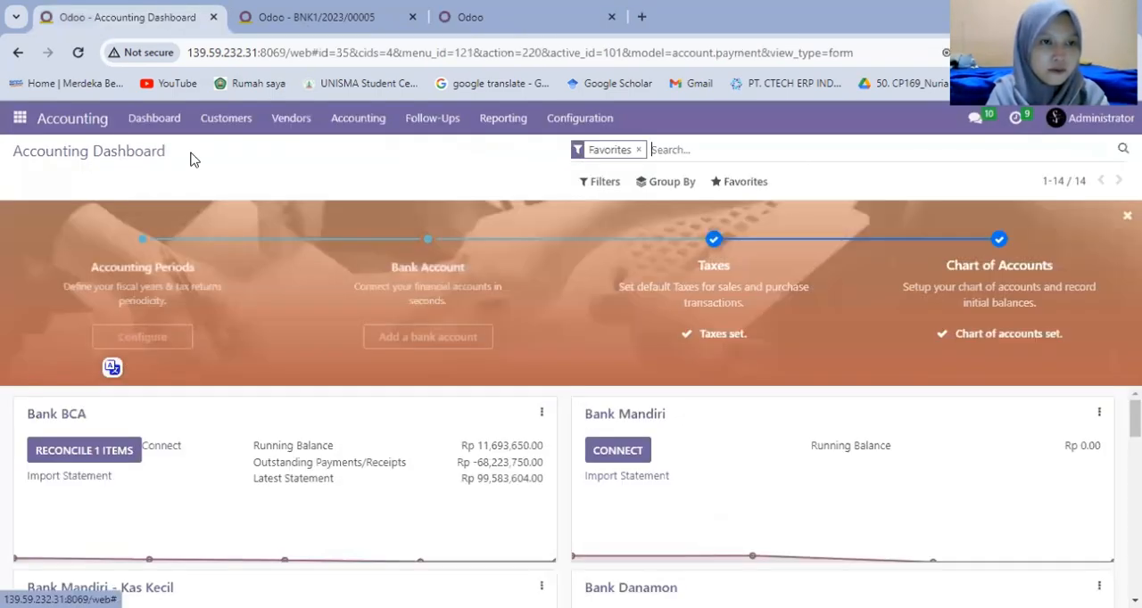
pyautogui.click(540, 413)
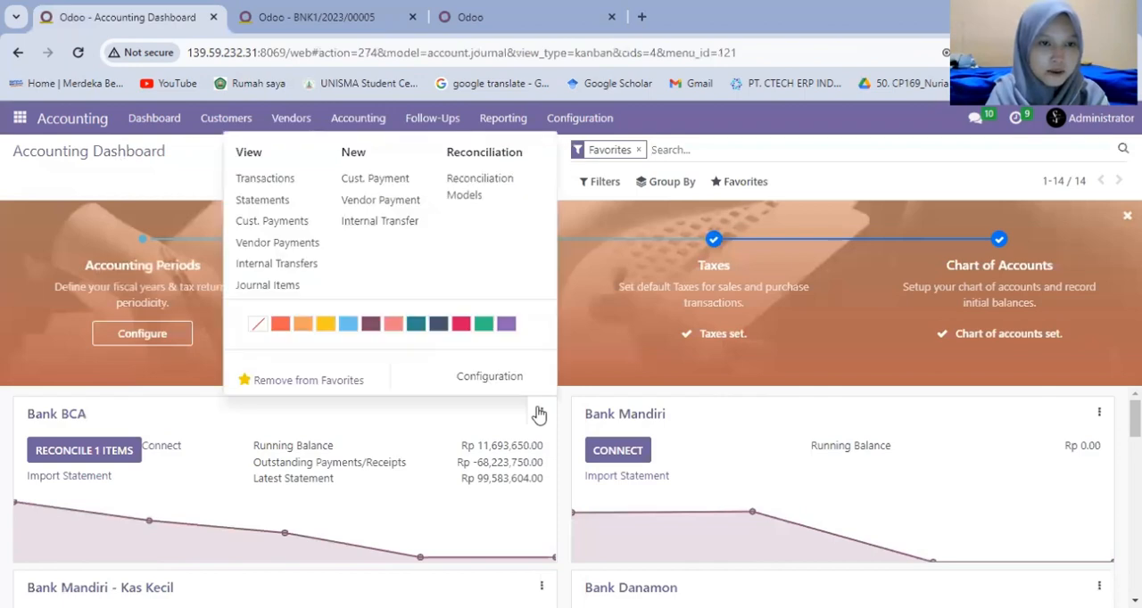
pyautogui.click(276, 244)
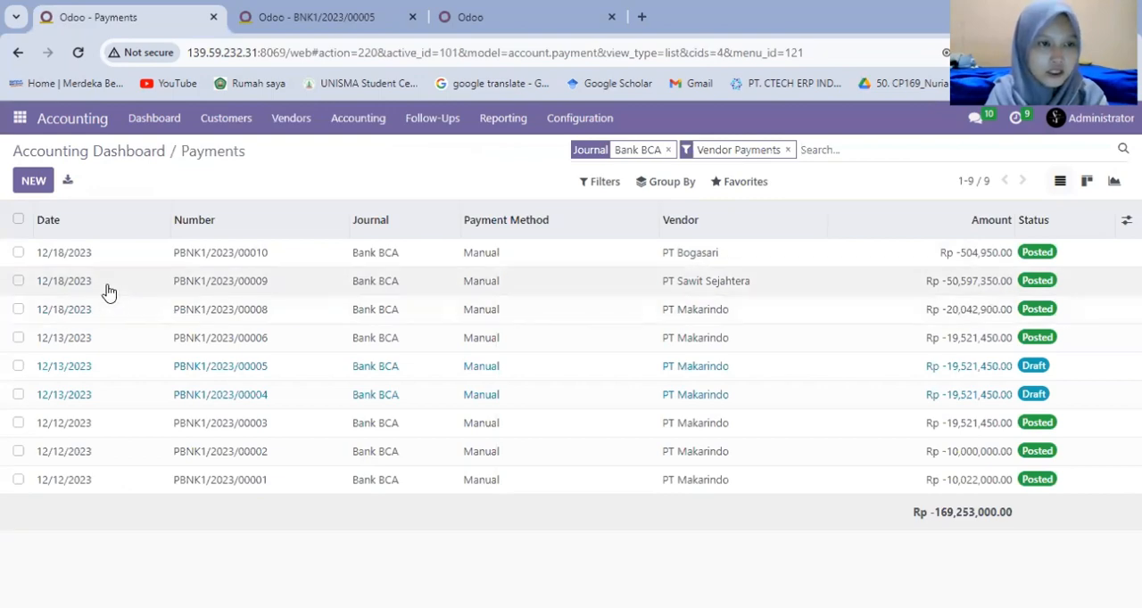
pyautogui.click(108, 292)
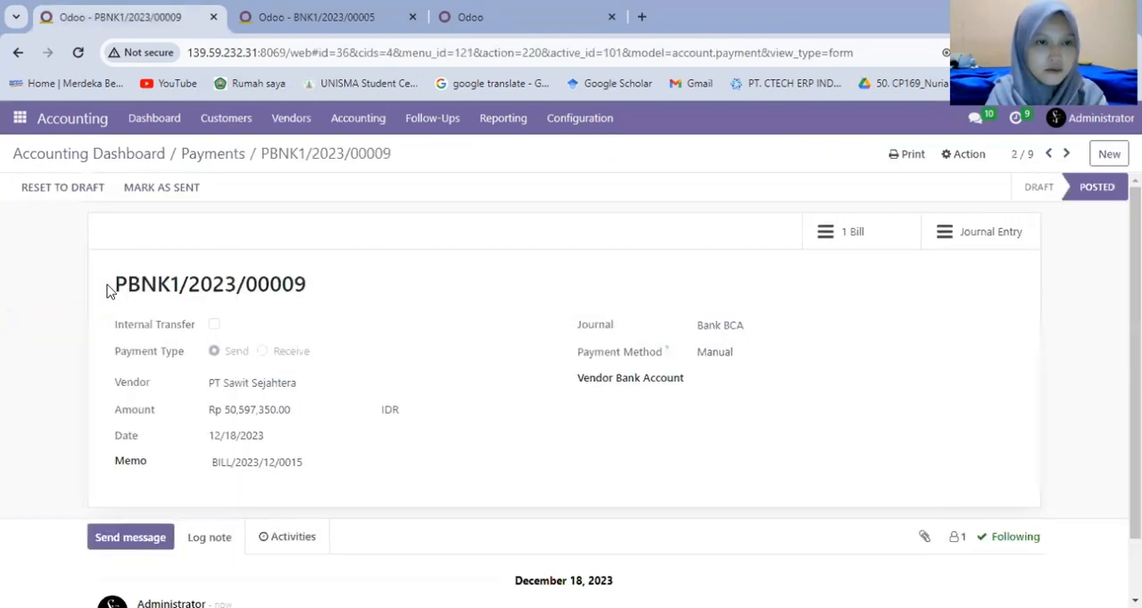
# Create a new bank statement line labelled with the payment number copied from PT Sawit Sejahtera's record, followed by "PEMBELIAN BAHAN BAKU".
pyautogui.tripleClick(329, 311)
pyautogui.hotkey('ctrl', 'c')
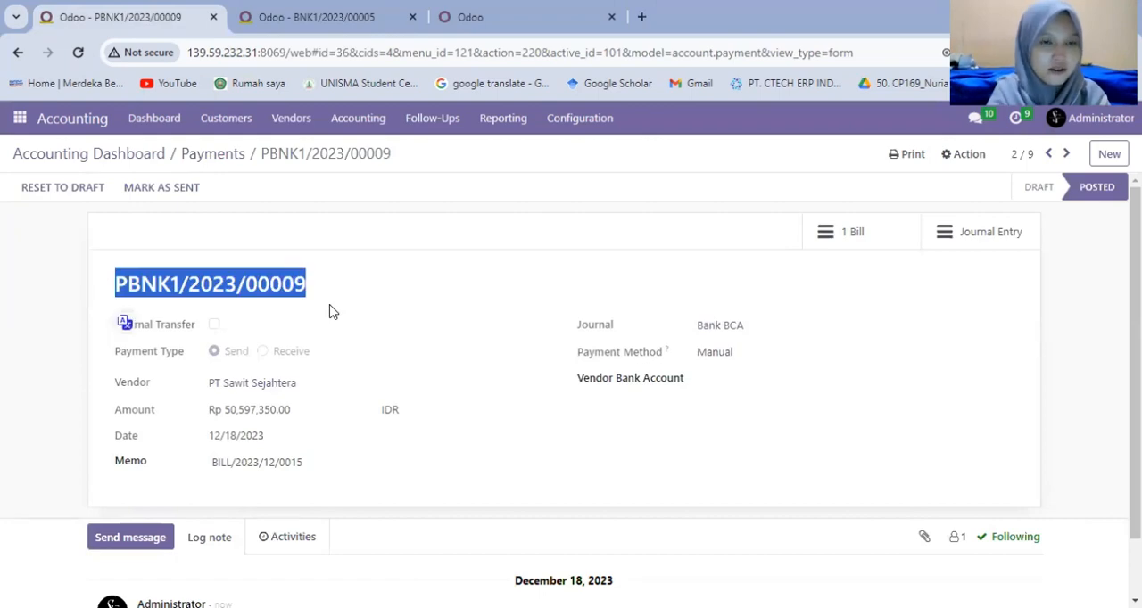
pyautogui.click(278, 15)
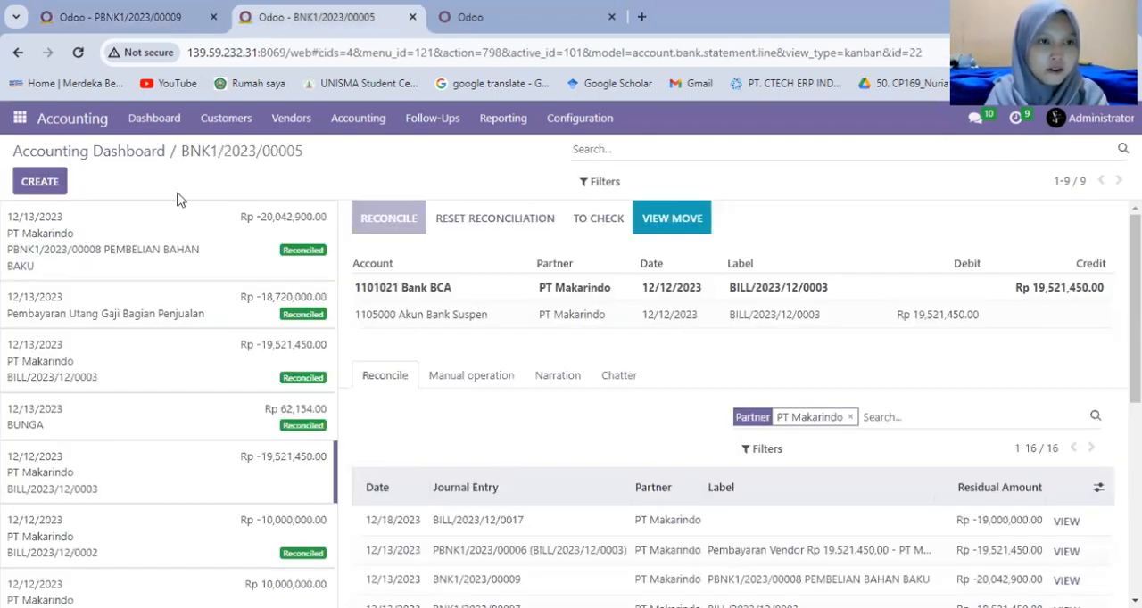
pyautogui.click(45, 189)
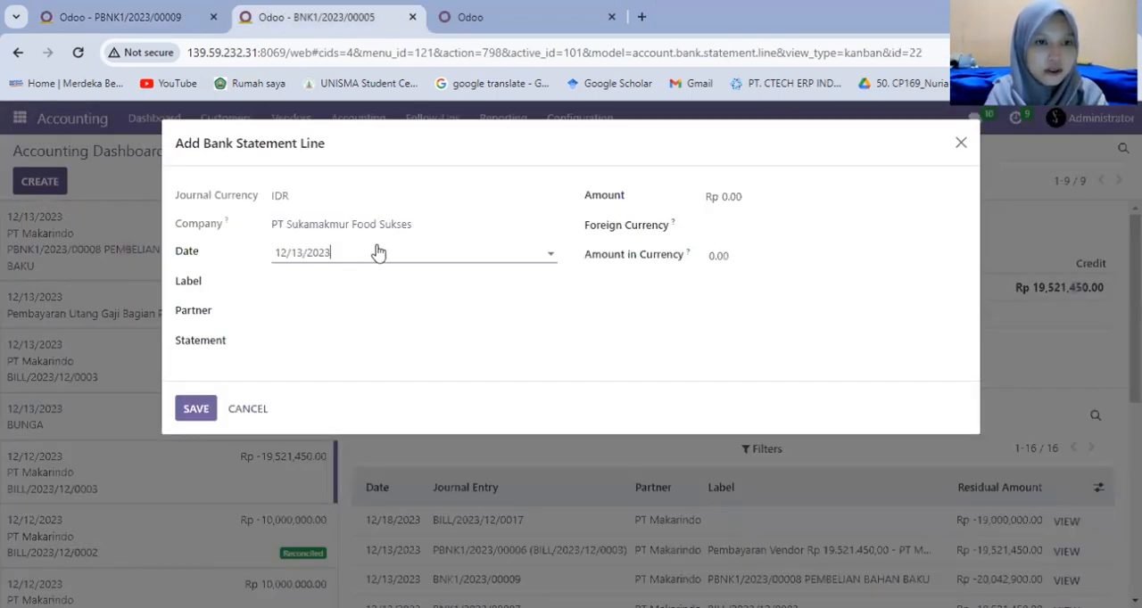
pyautogui.click(303, 282)
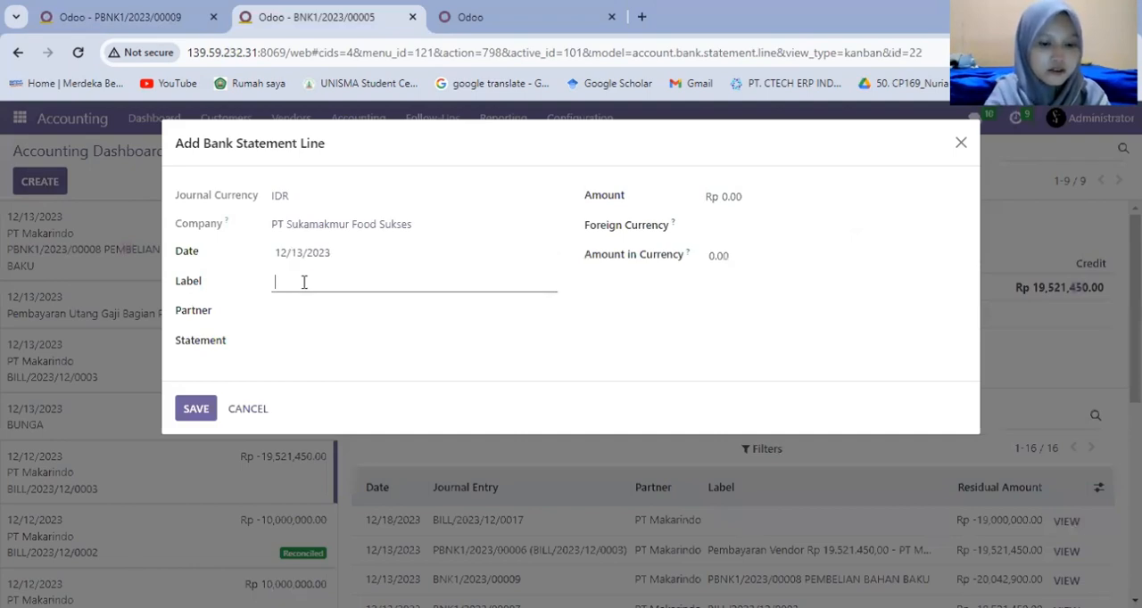
pyautogui.hotkey('ctrl', 'v')
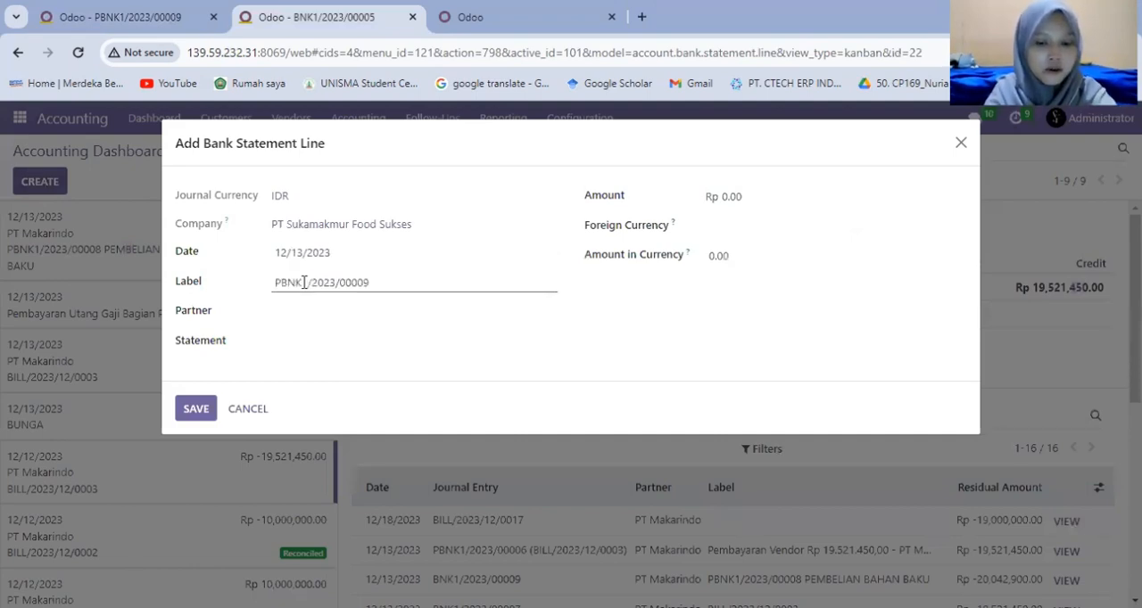
pyautogui.write('PEMBELIAN BAHAN BAKU')
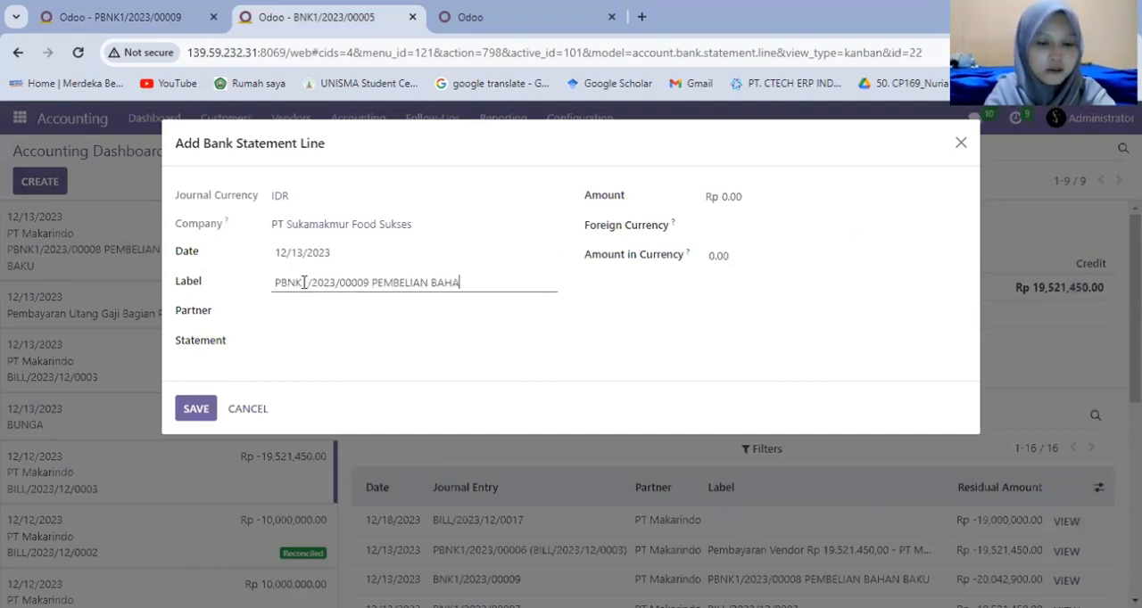
# Check the vendor on the payment record and set the statement line's partner to PT Sawit Sejahtera.
pyautogui.click(125, 12)
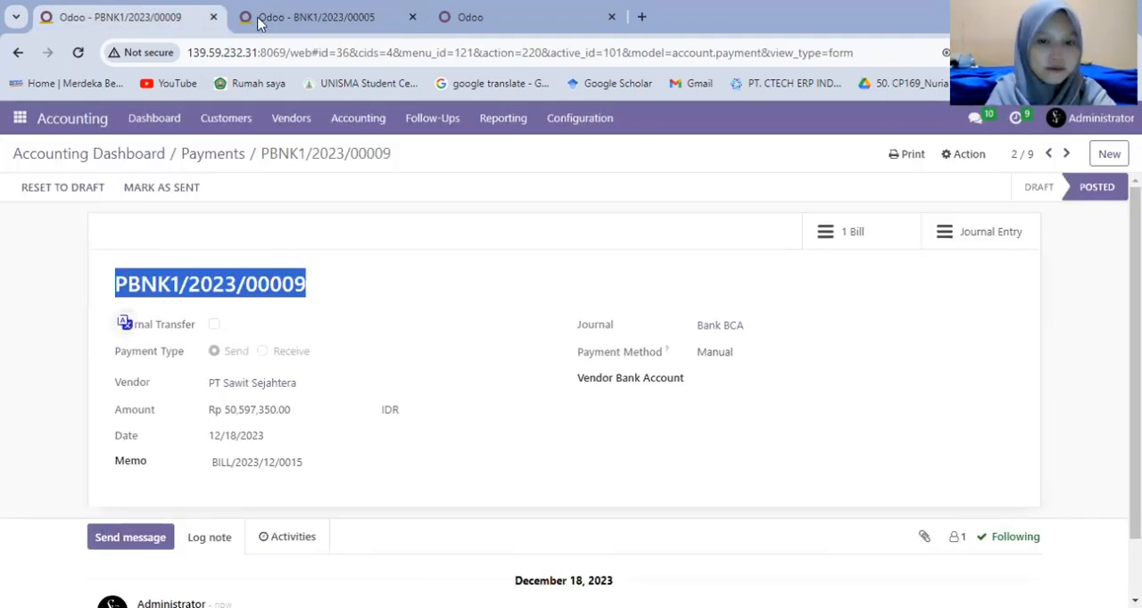
pyautogui.click(259, 19)
pyautogui.click(304, 314)
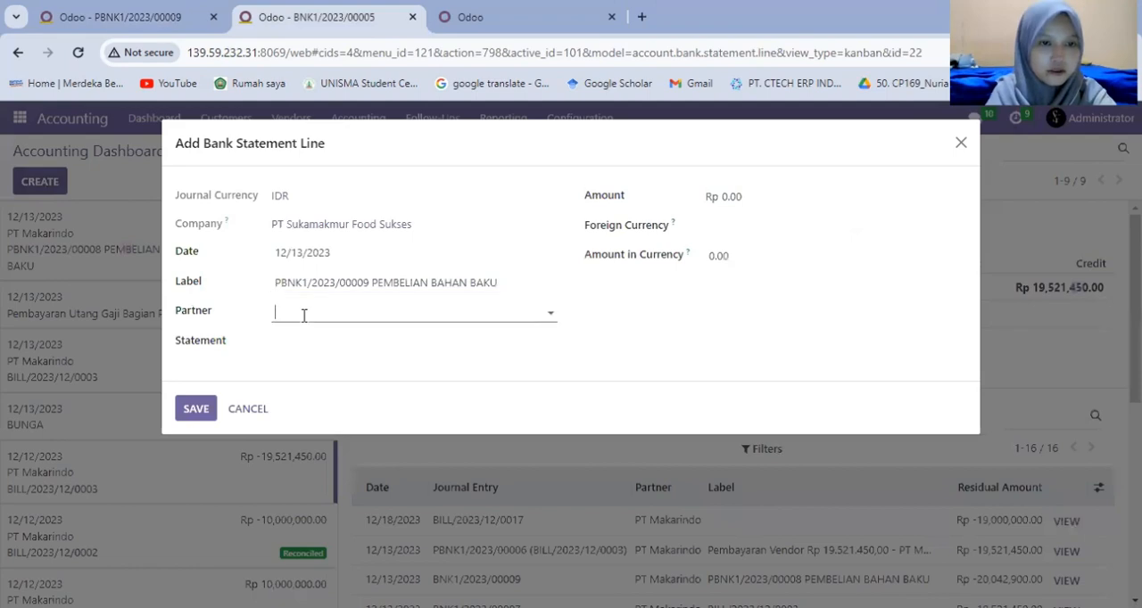
pyautogui.write('SAWIT')
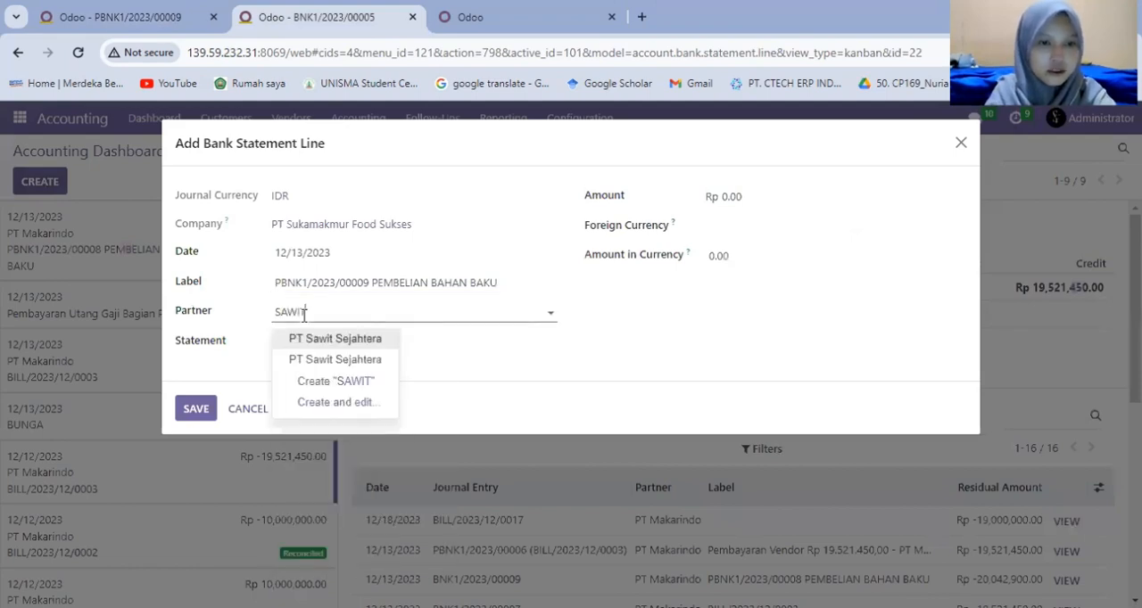
pyautogui.press('Return')
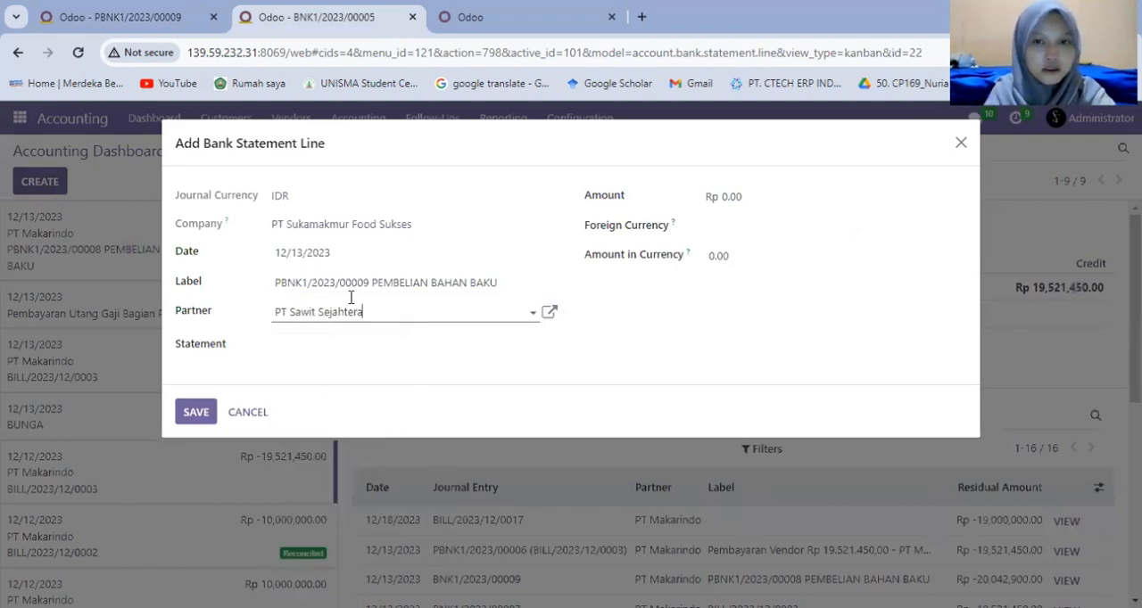
# Copy the amount from PT Sawit Sejahtera's payment record and set the statement line's amount to Rp -50,597,350.00.
pyautogui.click(161, 18)
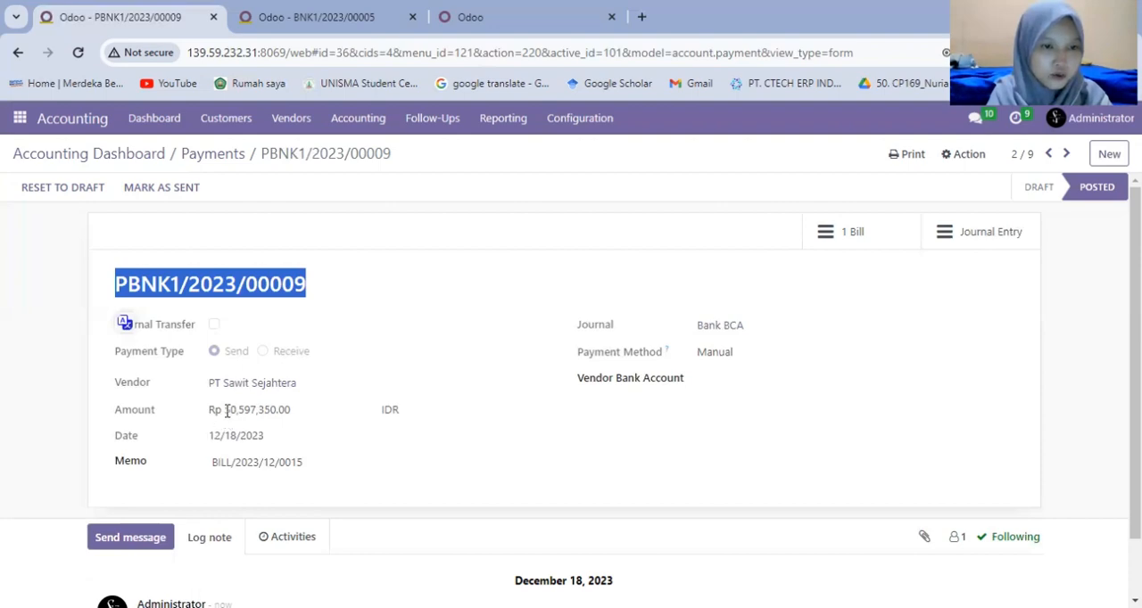
pyautogui.doubleClick(314, 426)
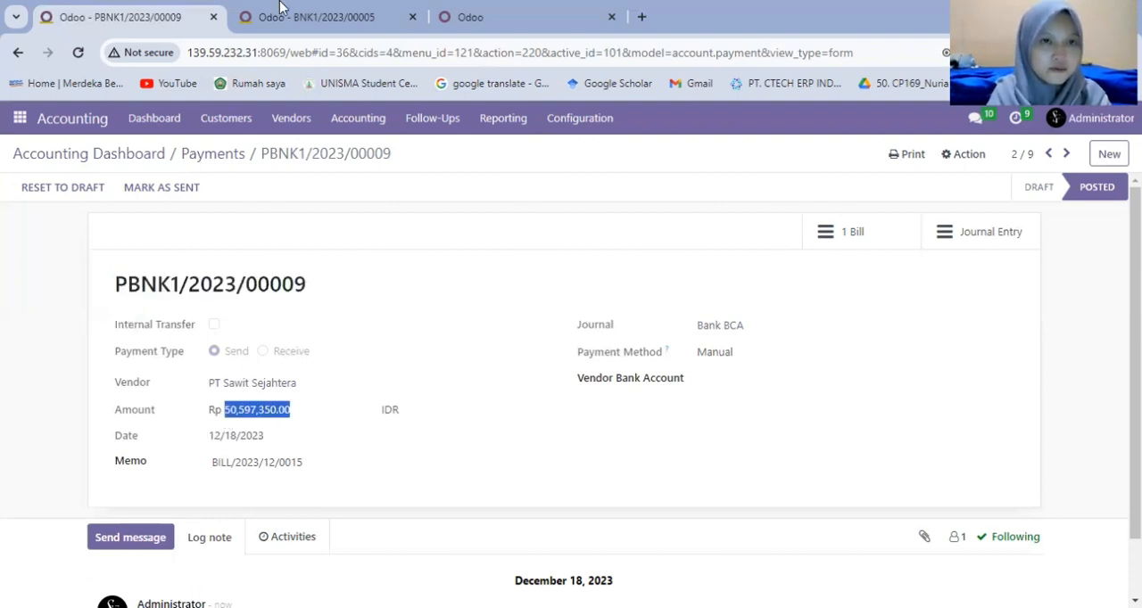
pyautogui.click(303, 17)
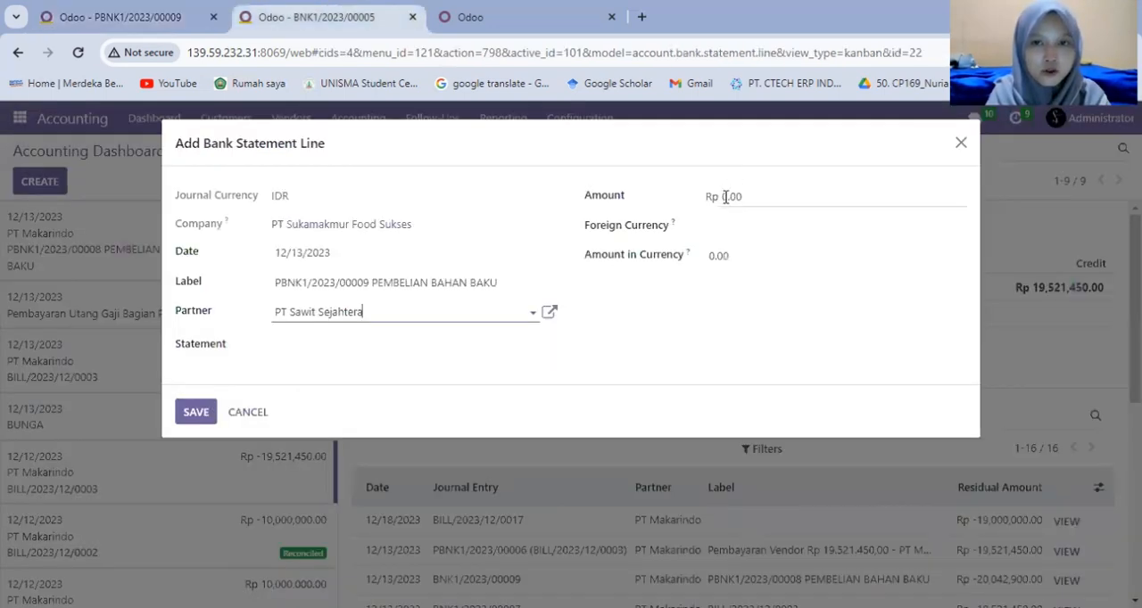
pyautogui.click(724, 196)
pyautogui.press('BackSpace')
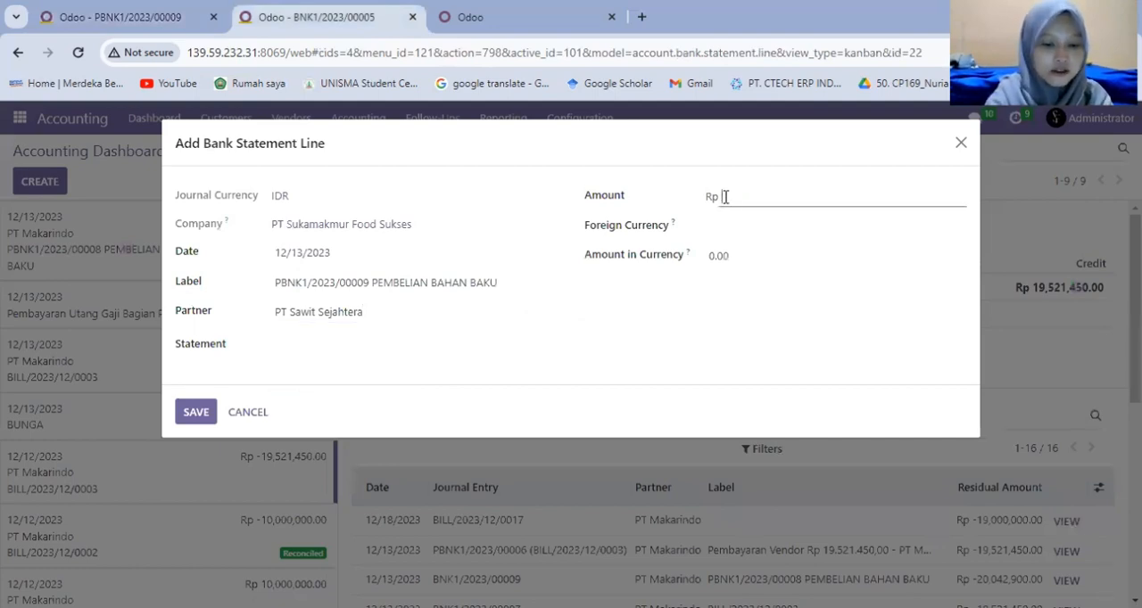
pyautogui.write('-50,597,350.00')
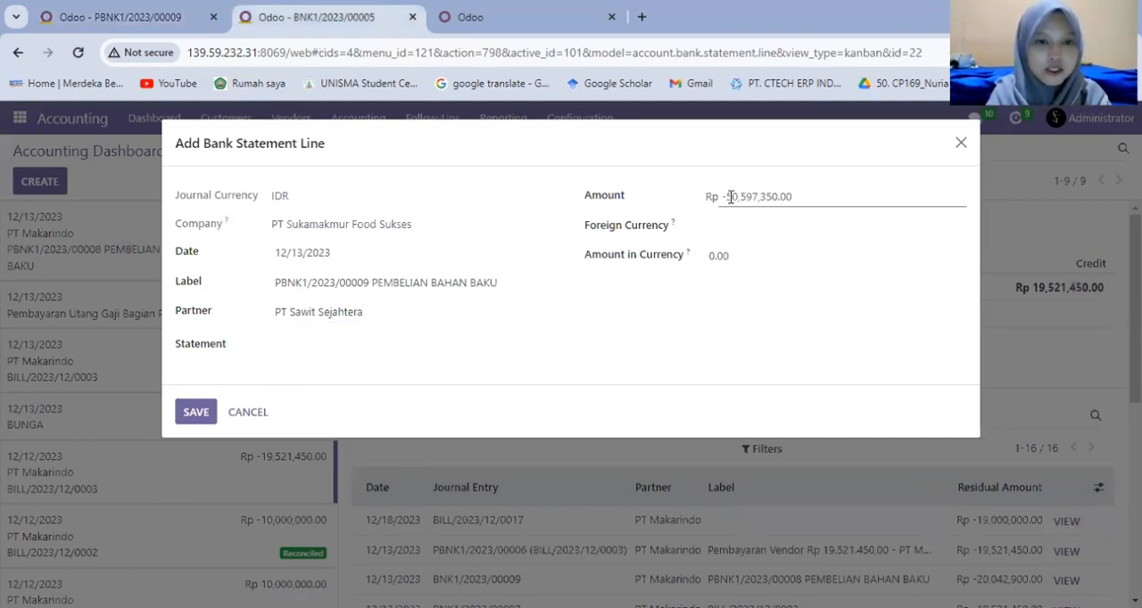
# Save PT Sawit Sejahtera's statement line, match it with the vendor payment of Rp 50,597,350.00 and validate the reconciliation.
pyautogui.click(191, 414)
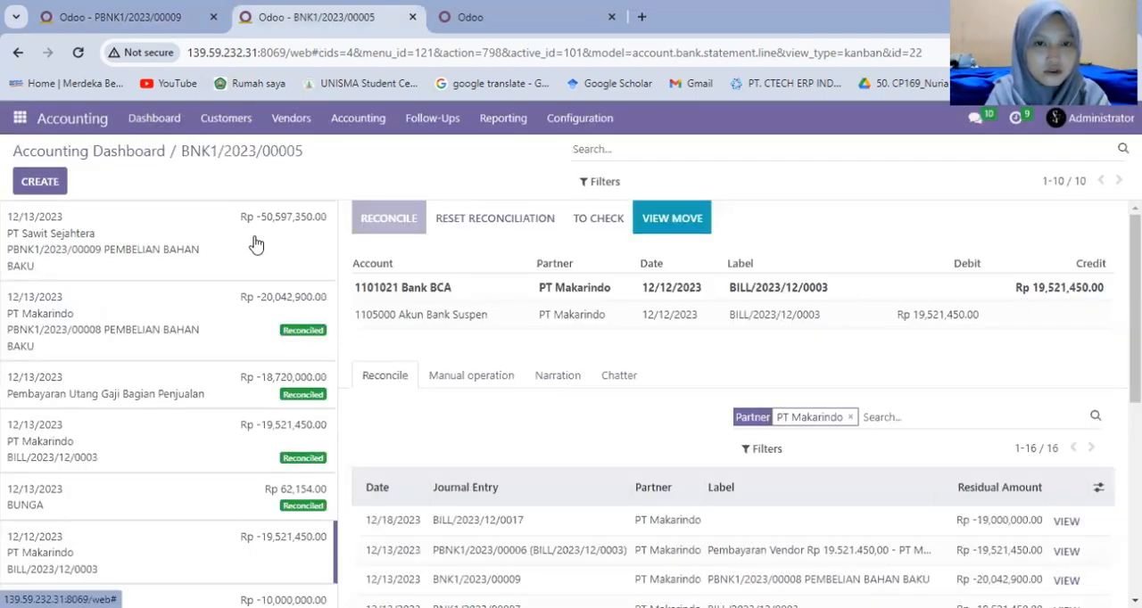
pyautogui.click(256, 244)
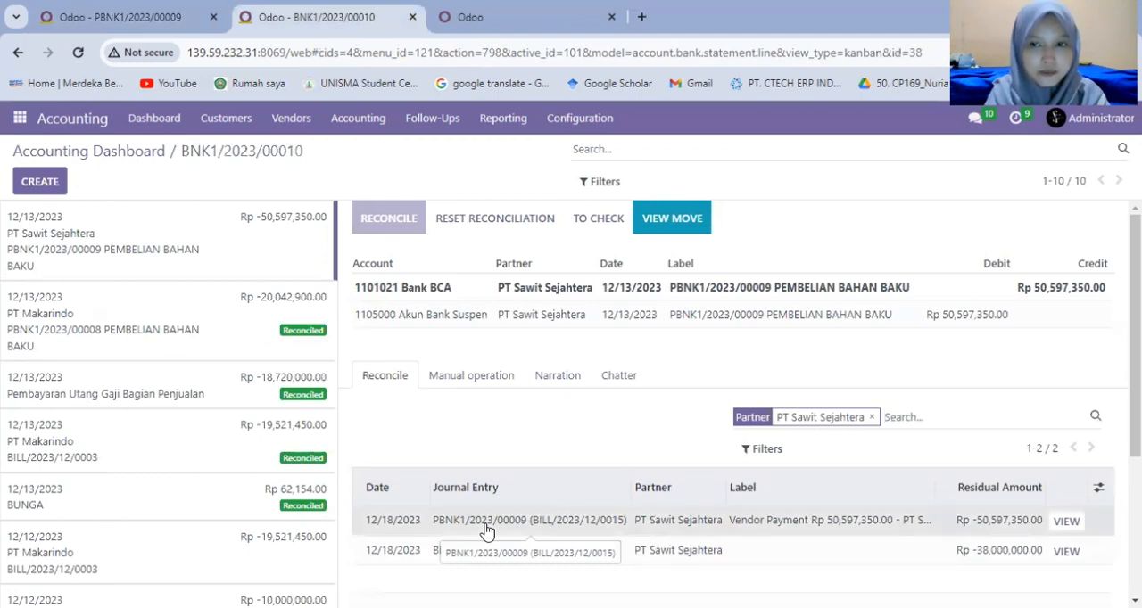
pyautogui.click(487, 531)
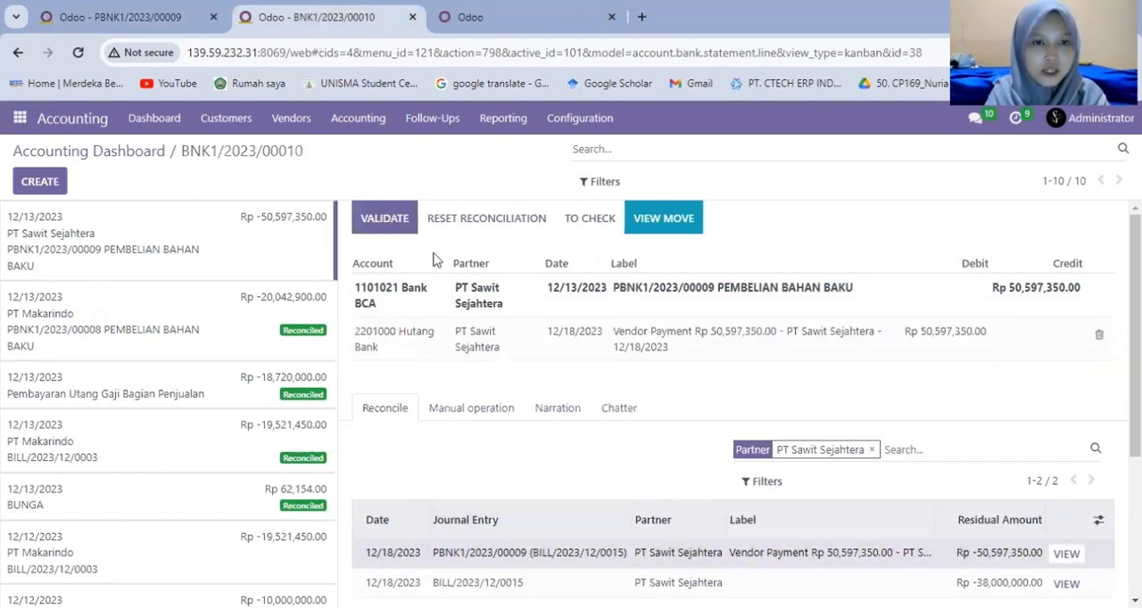
pyautogui.click(381, 228)
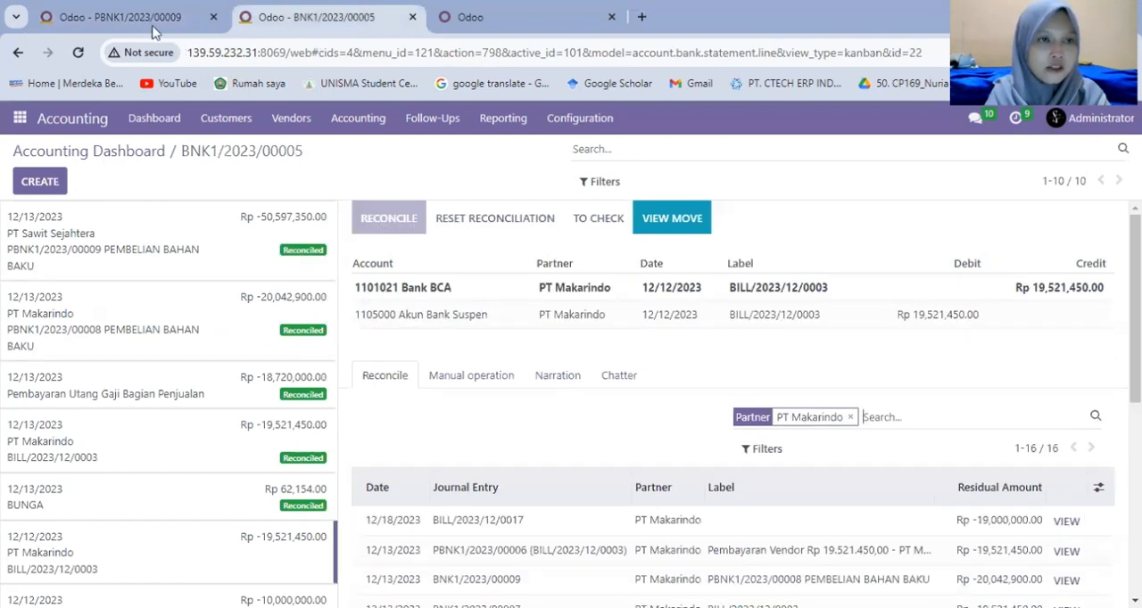
# Open PT Bogasari's 12/18/2023 payment from Bank BCA's vendor payments and copy its payment number.
pyautogui.click(152, 27)
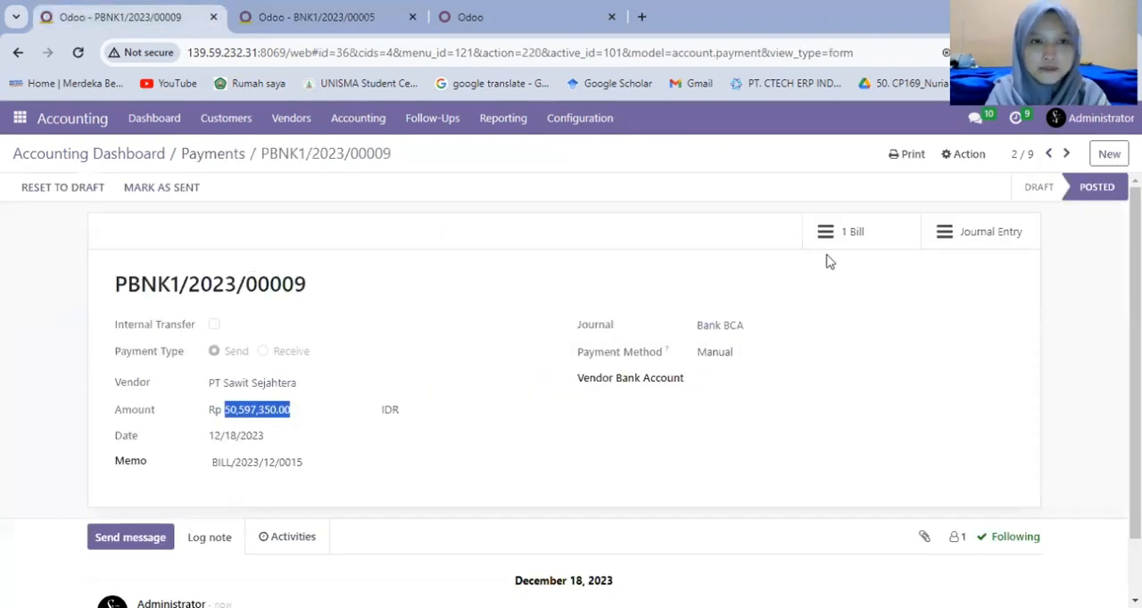
pyautogui.click(214, 154)
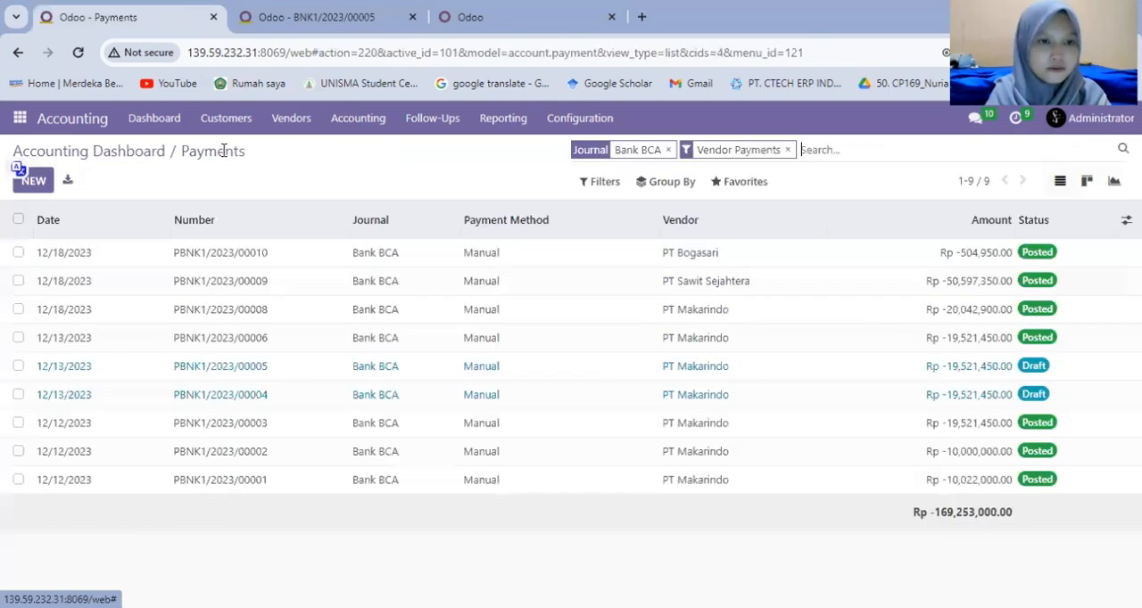
pyautogui.click(220, 267)
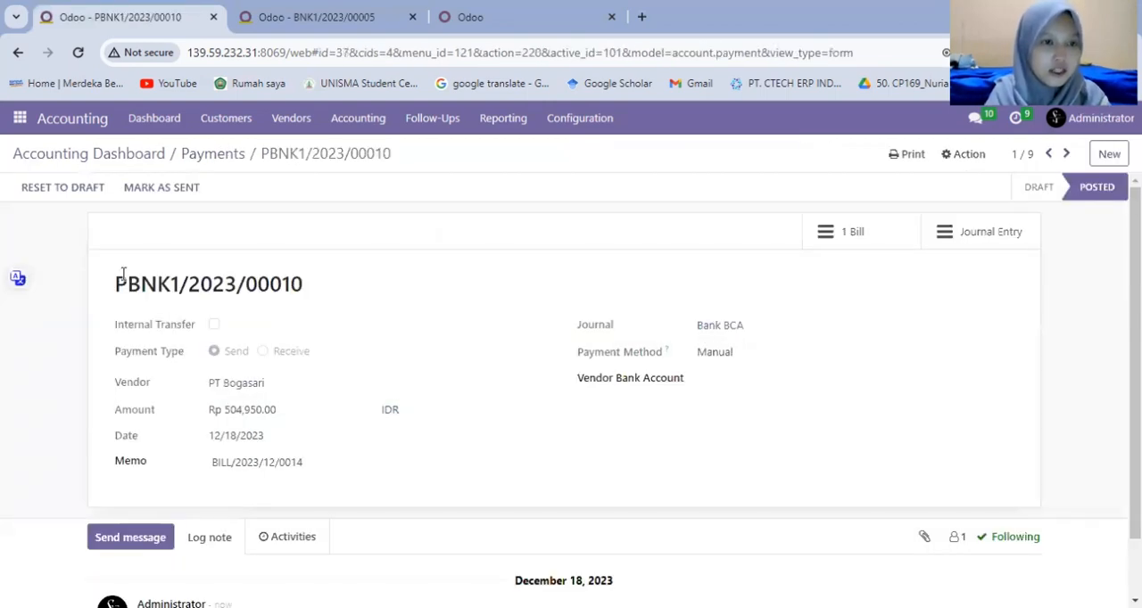
pyautogui.moveTo(116, 283); pyautogui.dragTo(157, 283)
pyautogui.moveTo(384, 283); pyautogui.dragTo(383, 283)
pyautogui.hotkey('ctrl', 'c')
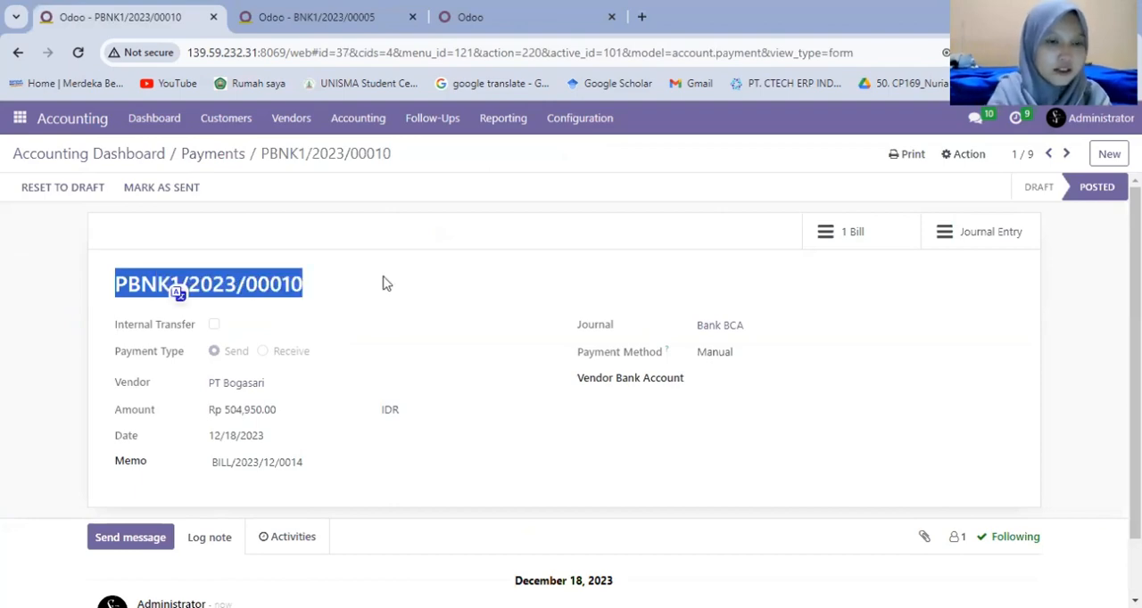
# Create a bank statement line labelled with the copied payment number and "PEMBELIAN BAHAN BAKU", with PT Bogasari as partner.
pyautogui.click(320, 16)
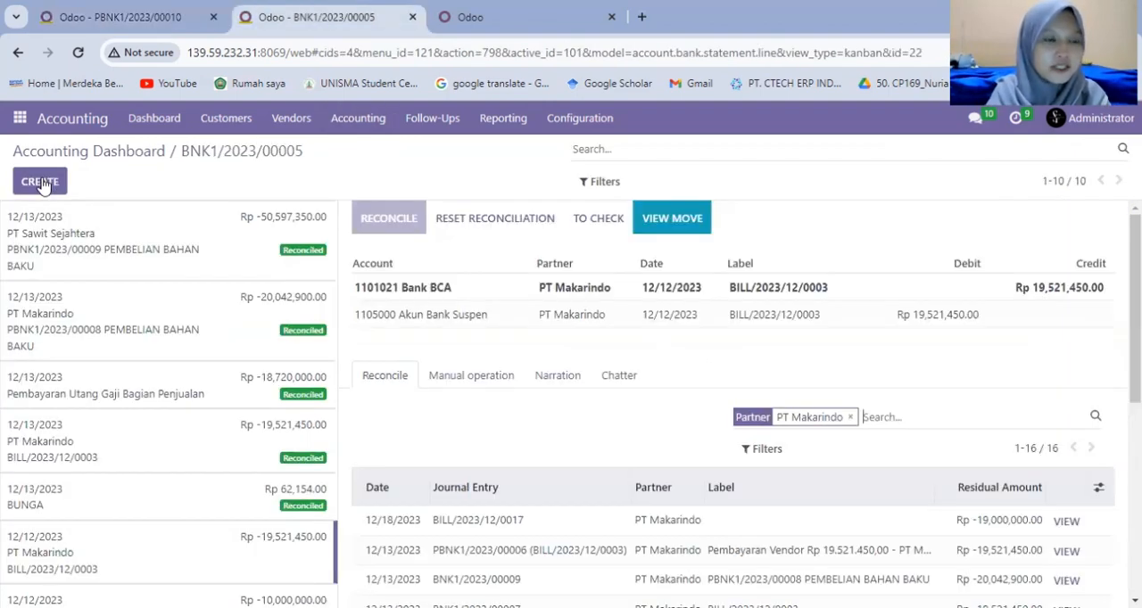
pyautogui.click(40, 182)
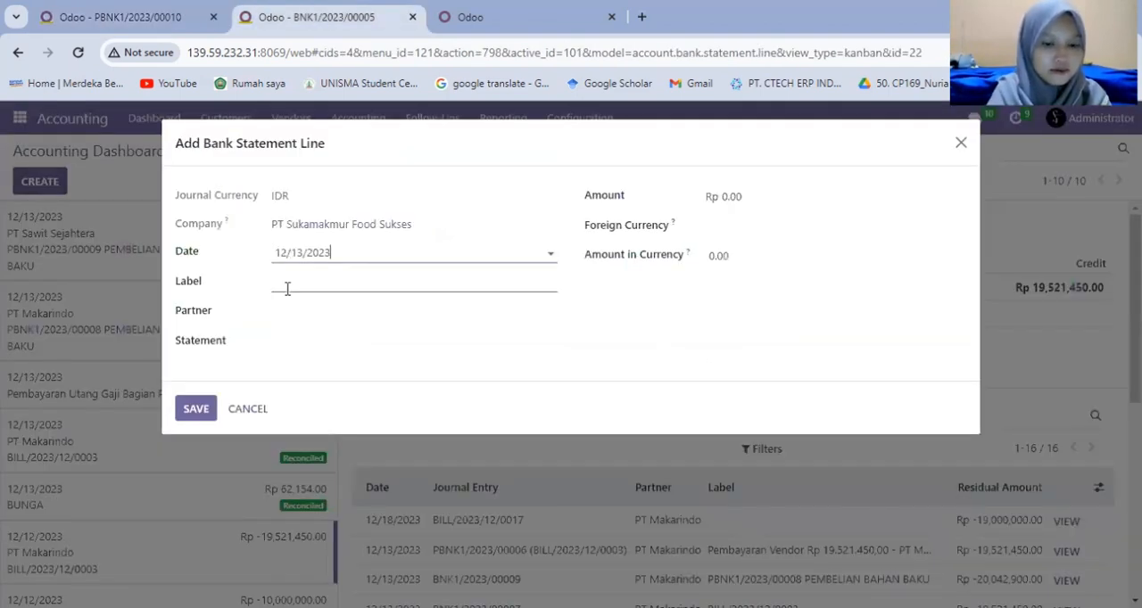
pyautogui.click(287, 285)
pyautogui.hotkey('ctrl', 'v')
pyautogui.write('PEM')
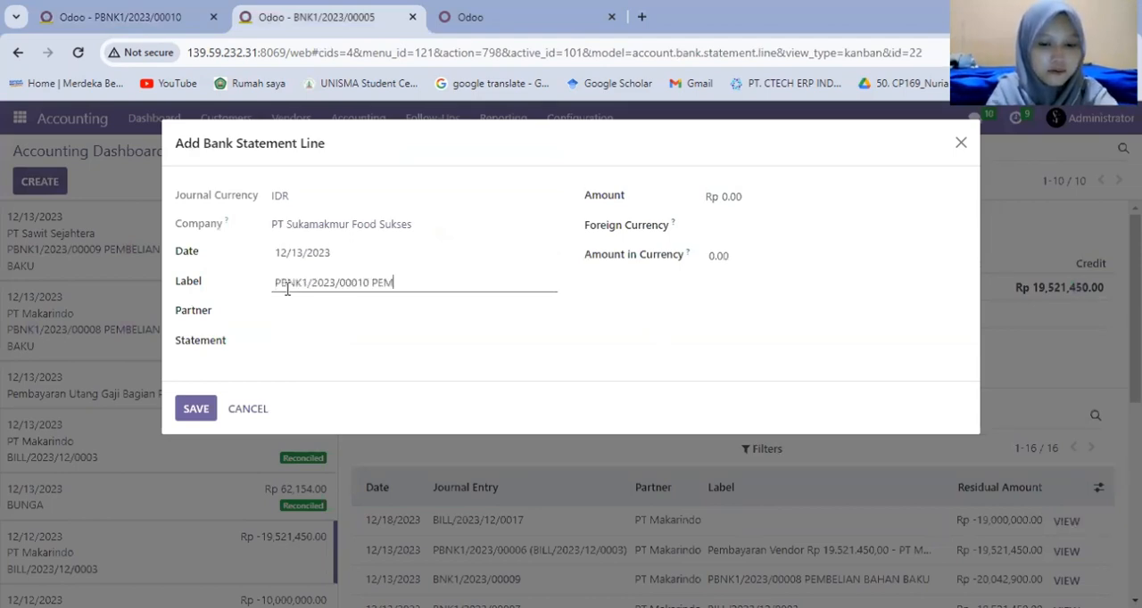
pyautogui.write('BELIAN BAHAN BAKU')
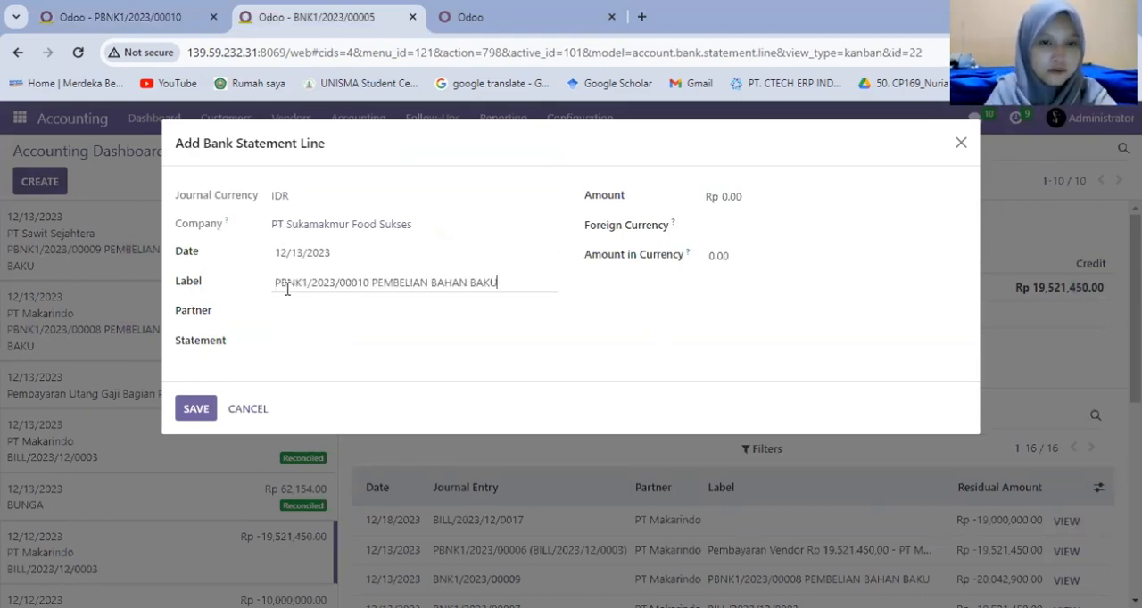
pyautogui.click(288, 314)
pyautogui.write('BOGASA')
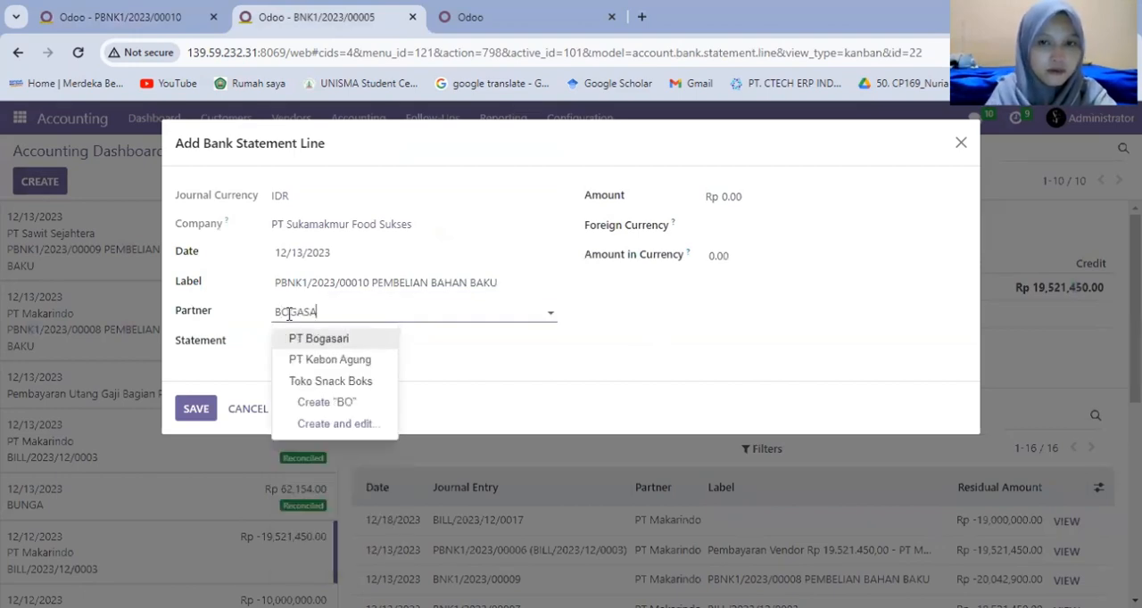
pyautogui.press('Return')
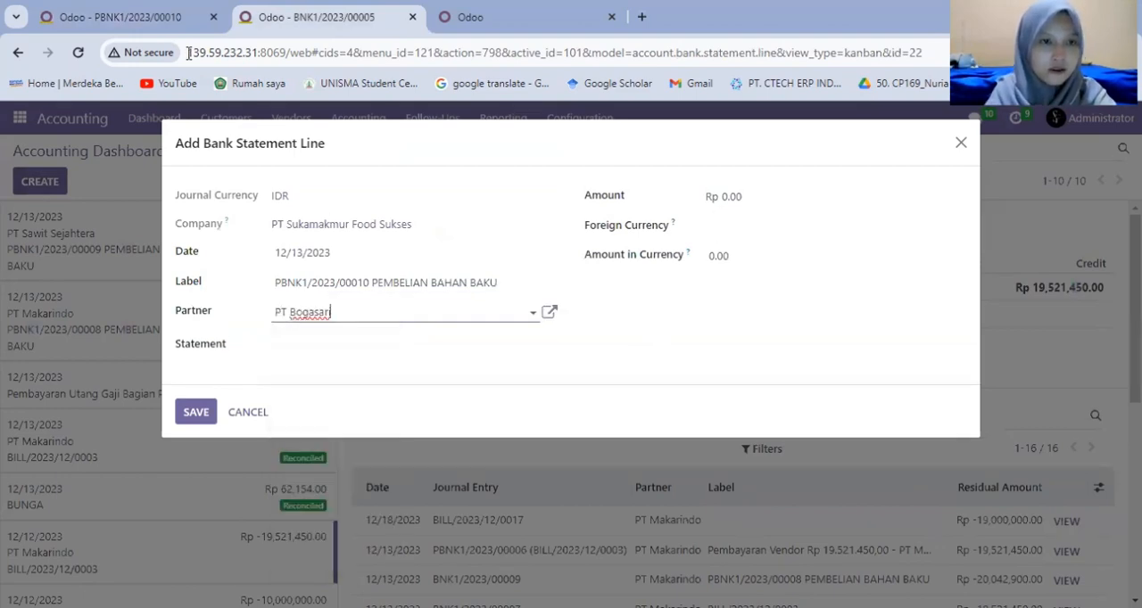
# Copy the amount from PT Bogasari's payment record and set the statement line's amount to Rp -504,950.00.
pyautogui.click(142, 12)
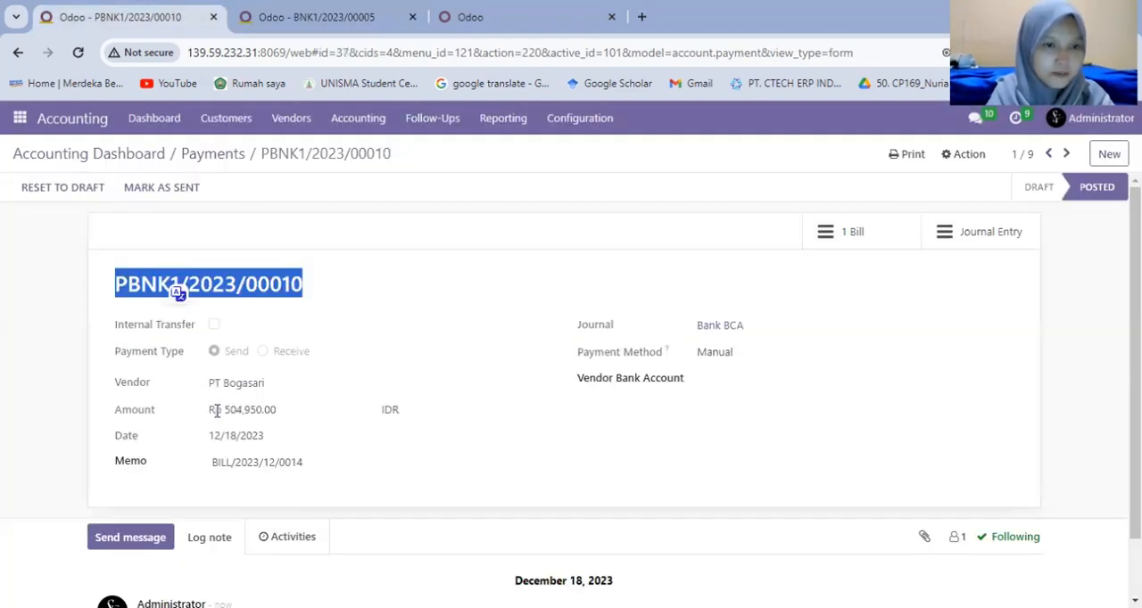
pyautogui.moveTo(224, 409); pyautogui.dragTo(289, 422)
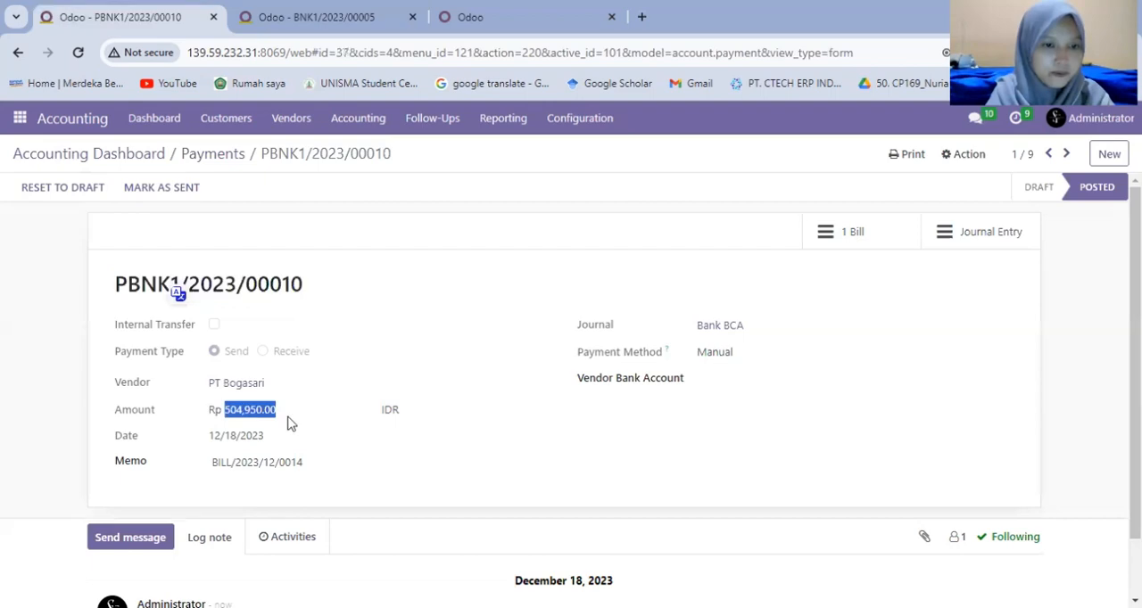
pyautogui.click(295, 17)
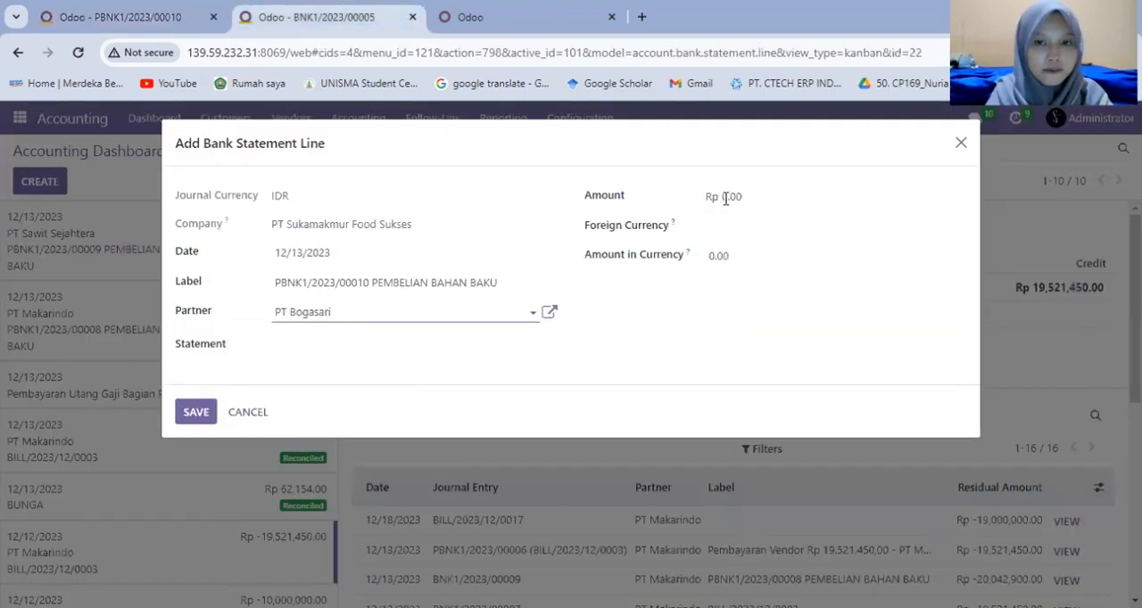
pyautogui.doubleClick(730, 196)
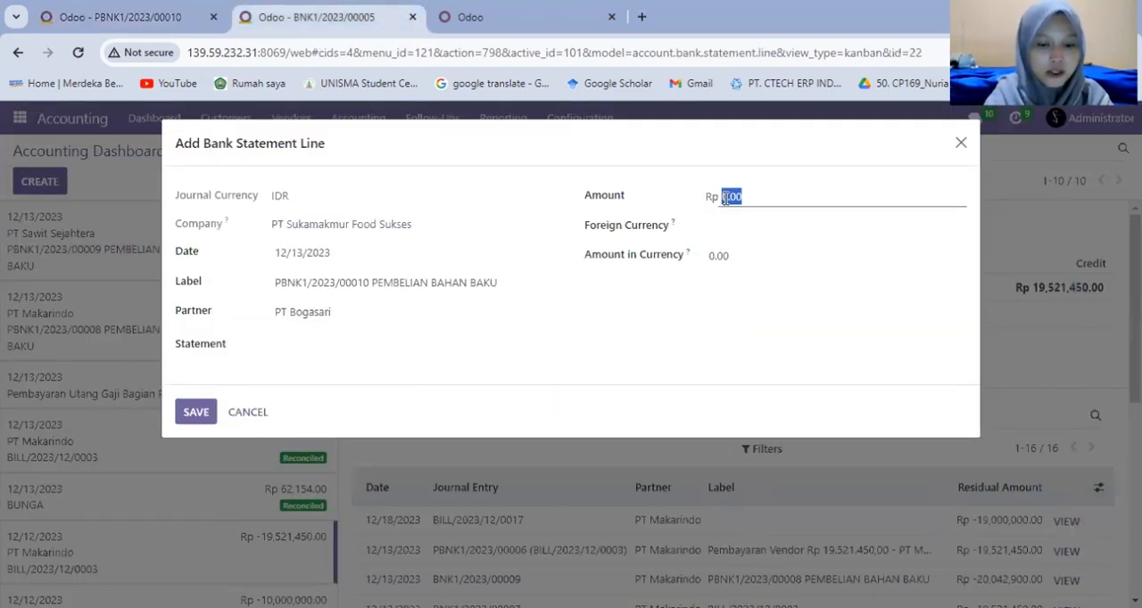
pyautogui.press('BackSpace')
pyautogui.write('-504,950.00')
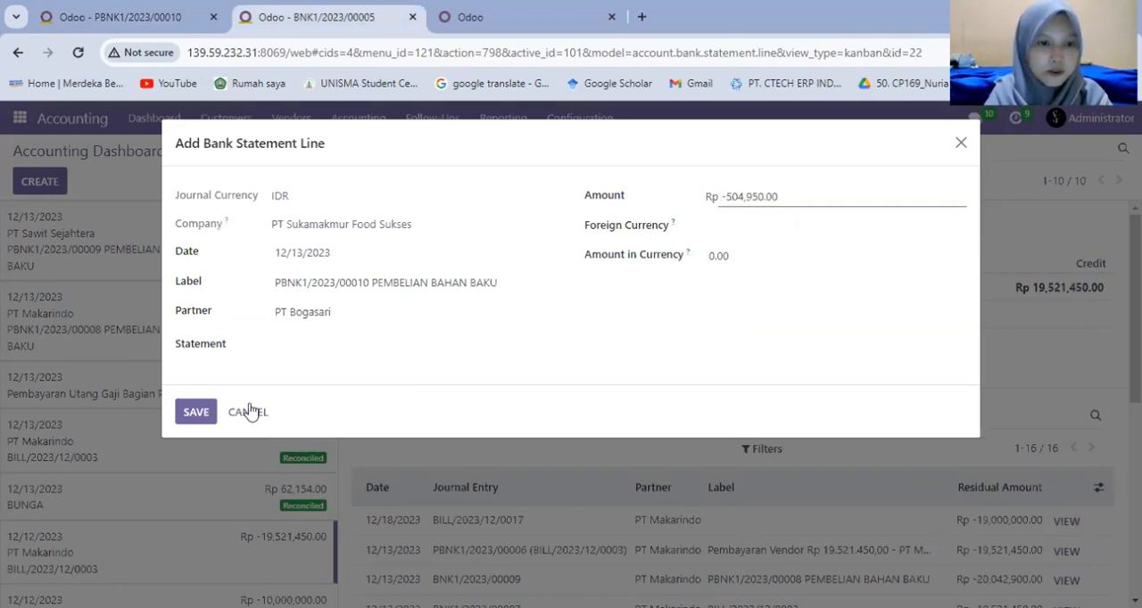
# Save PT Bogasari's statement line, match it with the vendor payment of Rp 504,950.00 and validate the reconciliation.
pyautogui.click(195, 417)
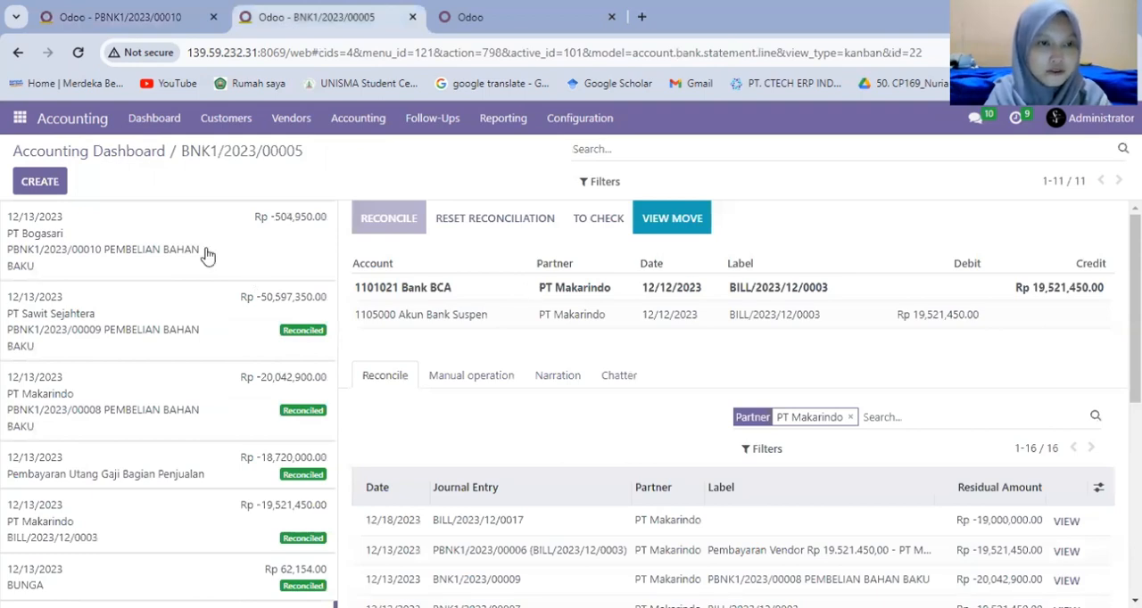
pyautogui.click(200, 253)
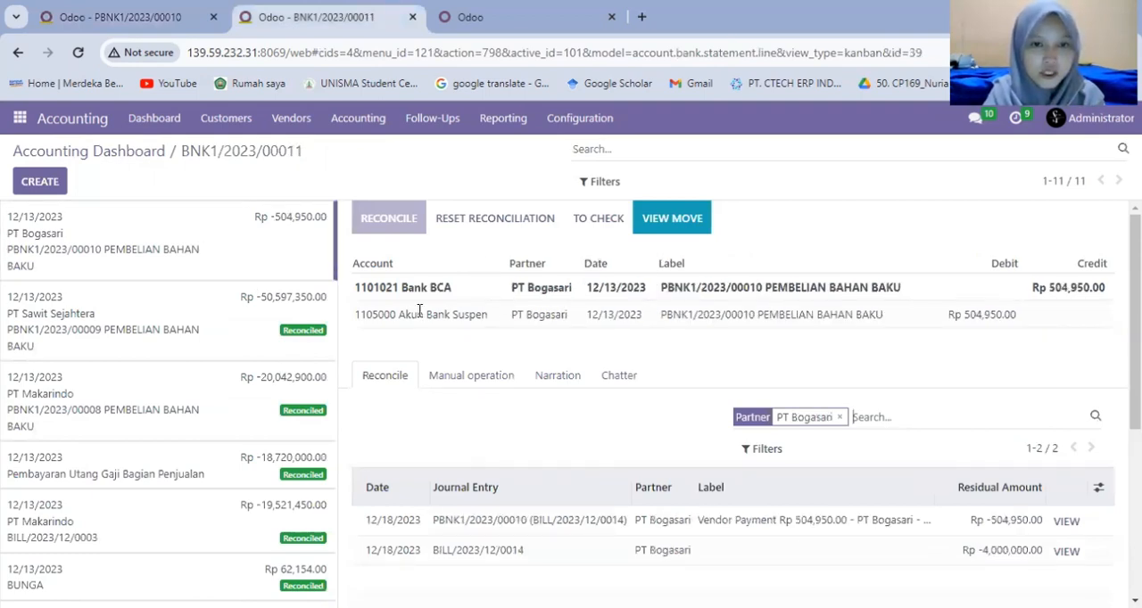
pyautogui.click(462, 525)
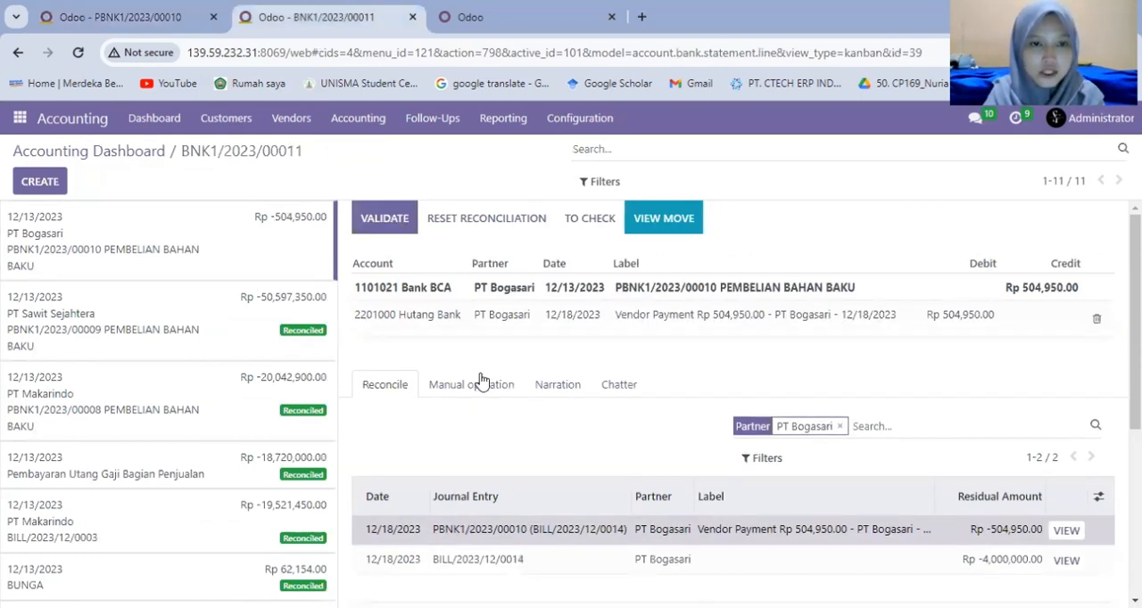
pyautogui.click(384, 219)
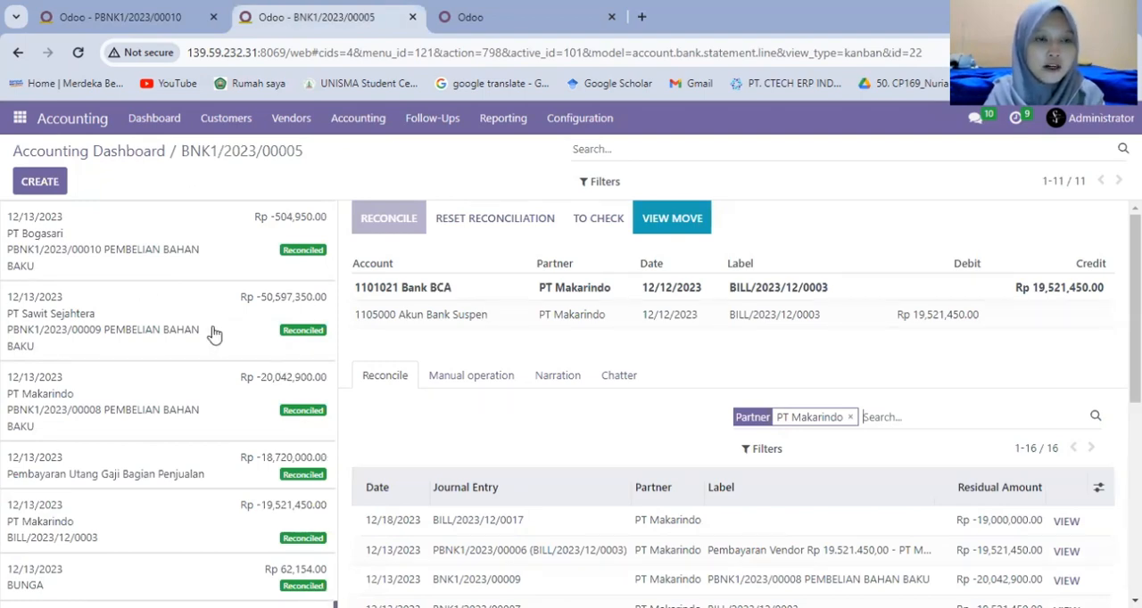
# View the dynamic General Ledger for this financial year in the third browser tab and examine the Bank BCA account's entries.
pyautogui.click(454, 19)
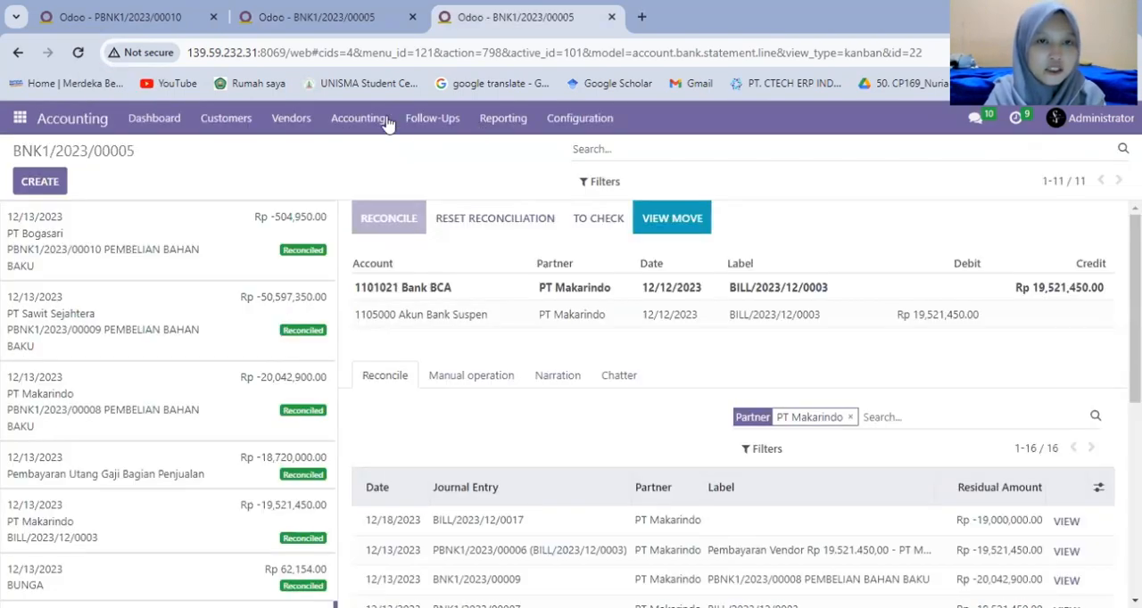
pyautogui.click(503, 118)
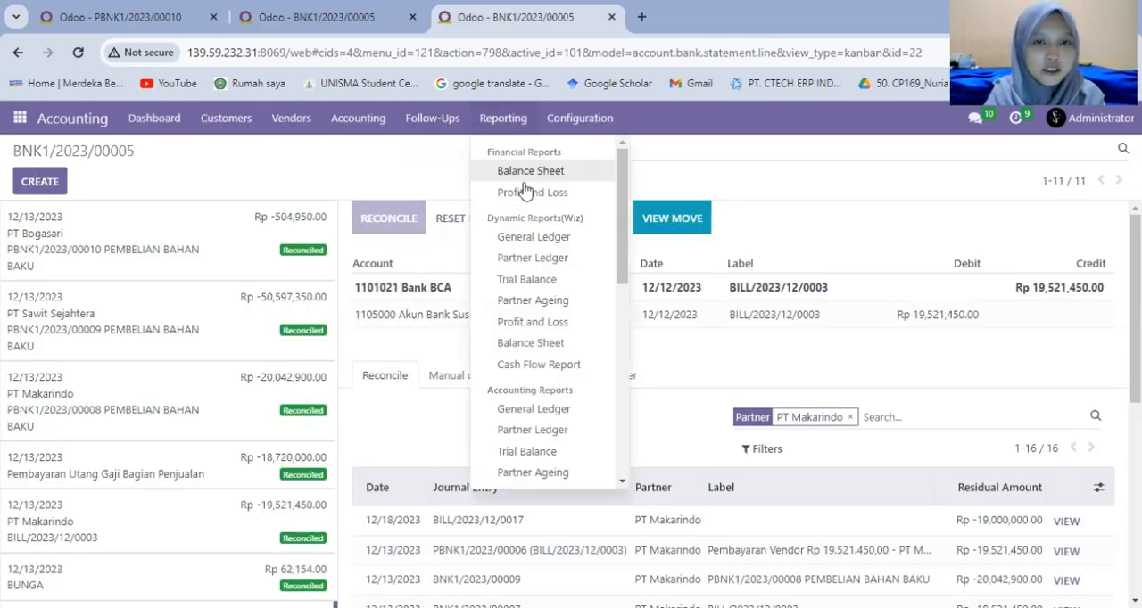
pyautogui.click(537, 241)
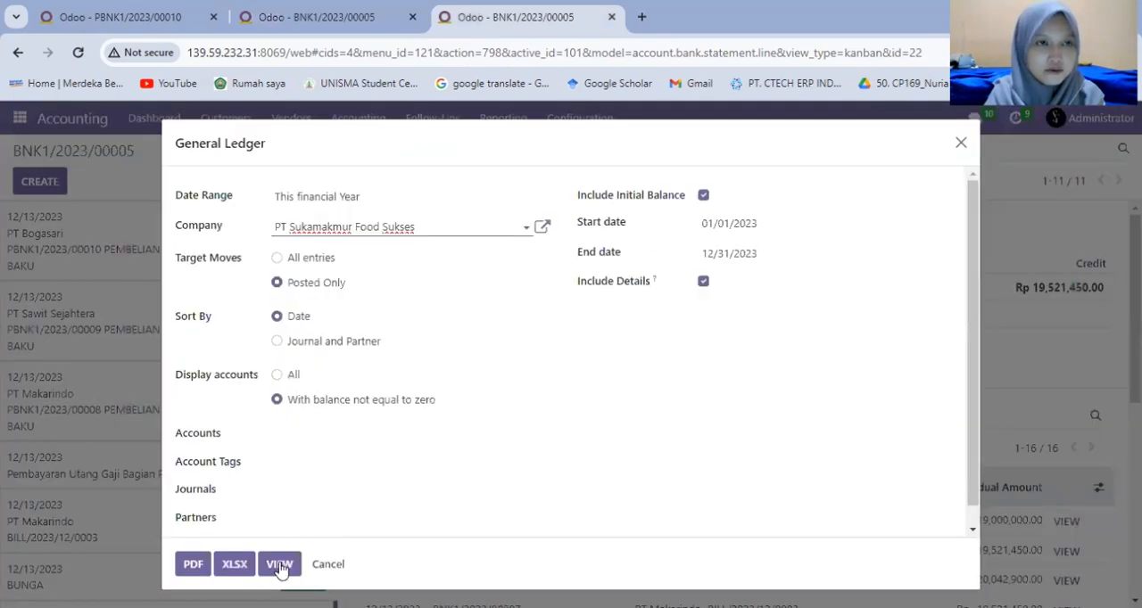
pyautogui.click(279, 565)
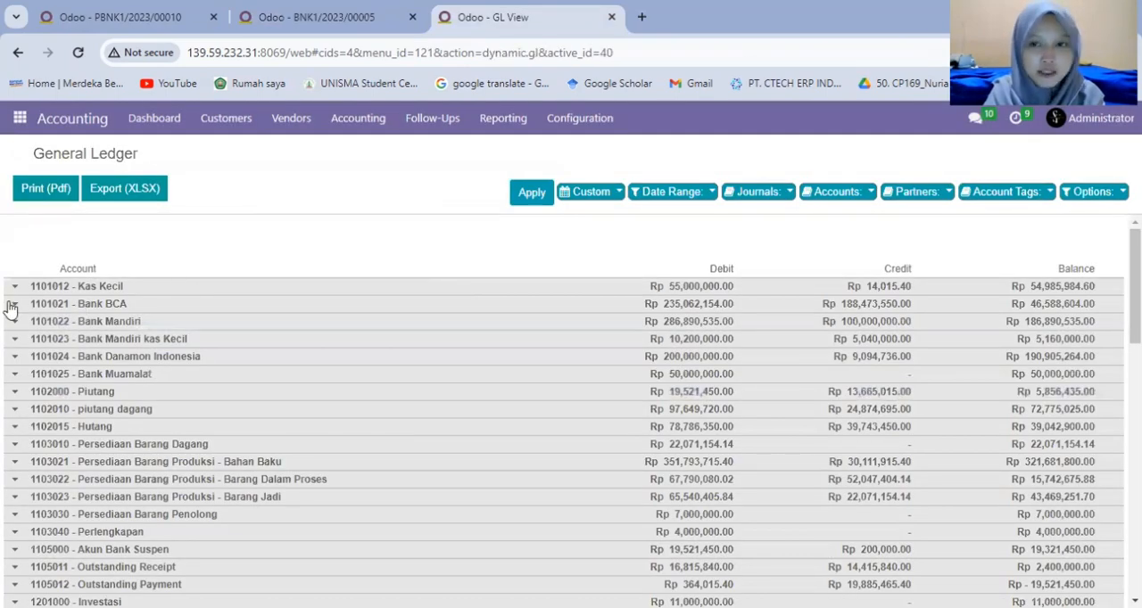
pyautogui.click(13, 304)
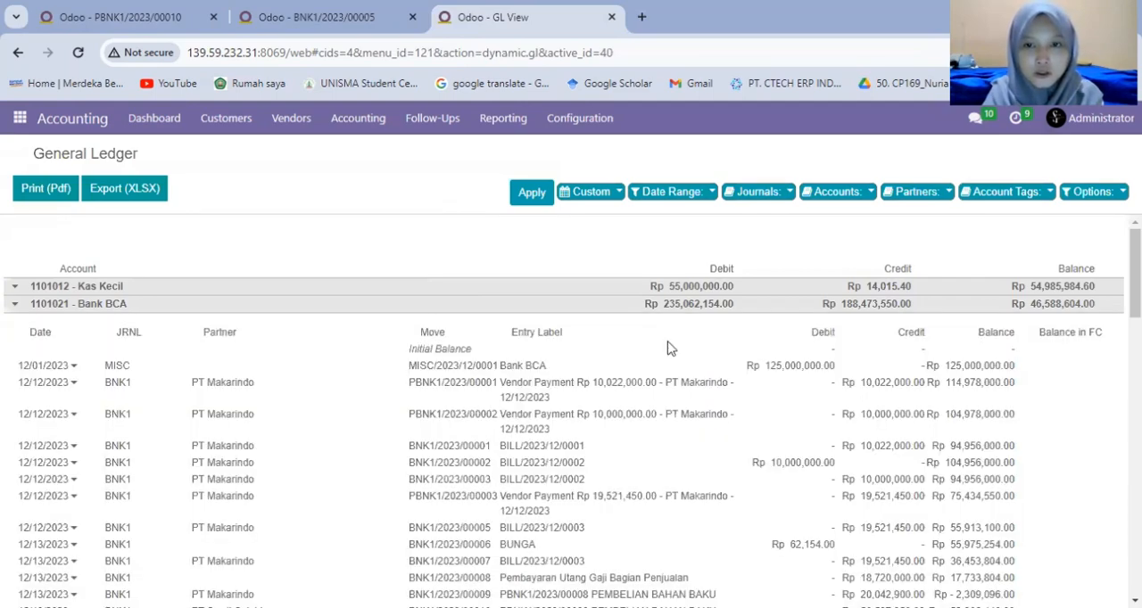
pyautogui.scroll(-3, 670, 348)
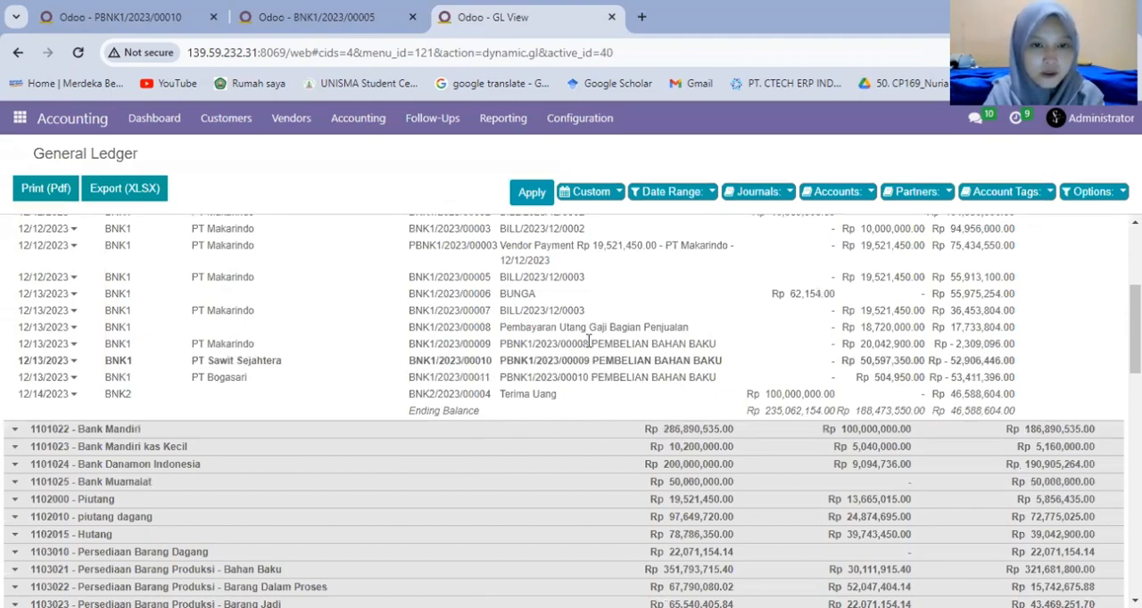
pyautogui.scroll(1, 750, 335)
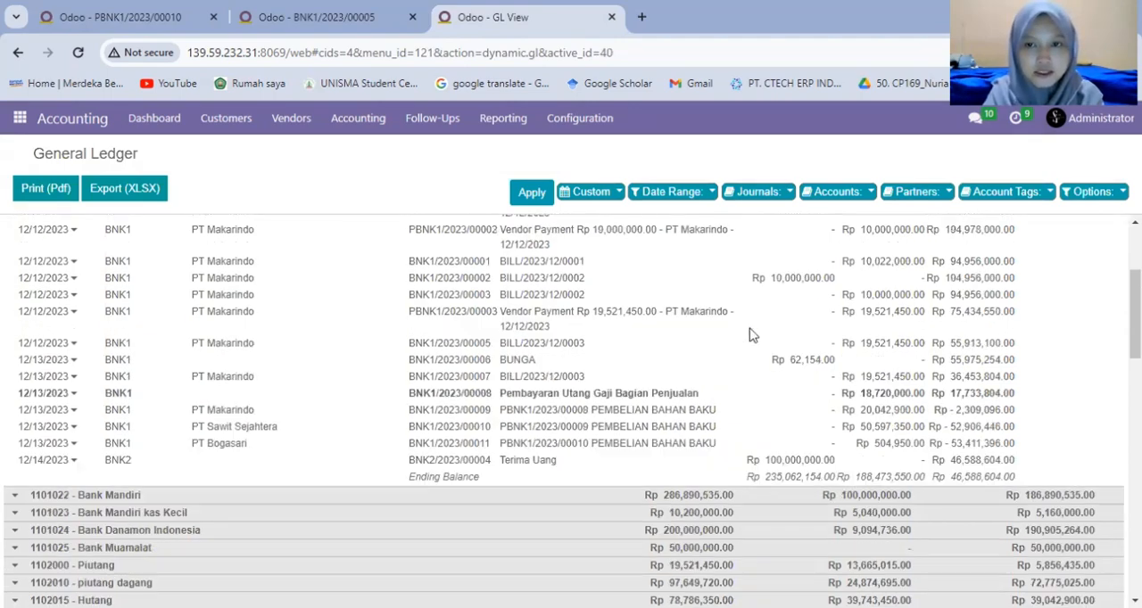
pyautogui.scroll(3, 750, 334)
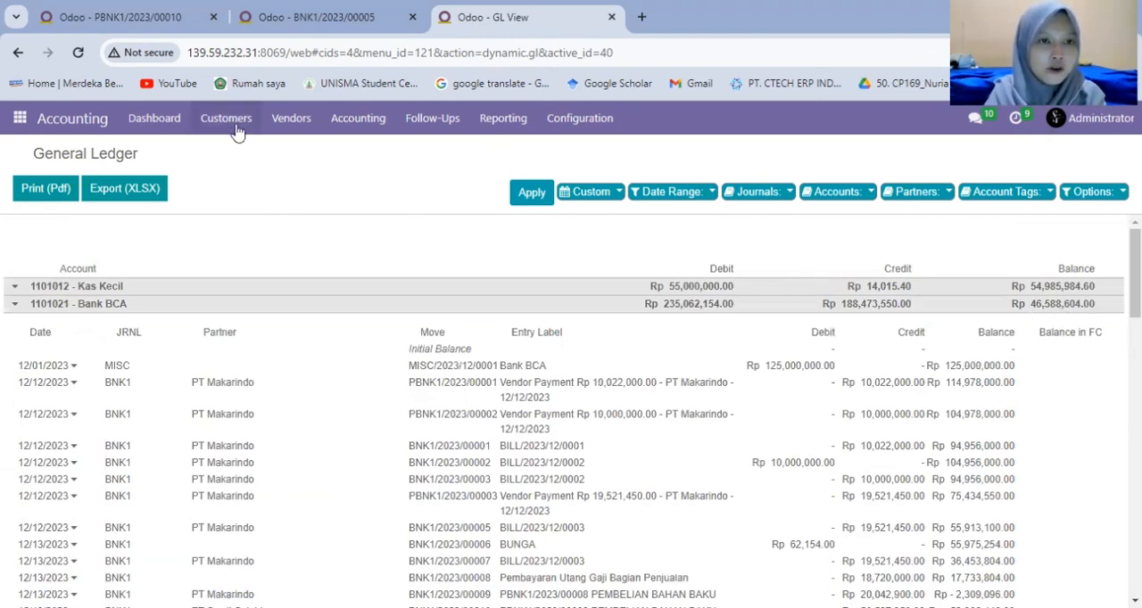
# Open the list of vendor bills.
pyautogui.click(282, 130)
pyautogui.click(293, 152)
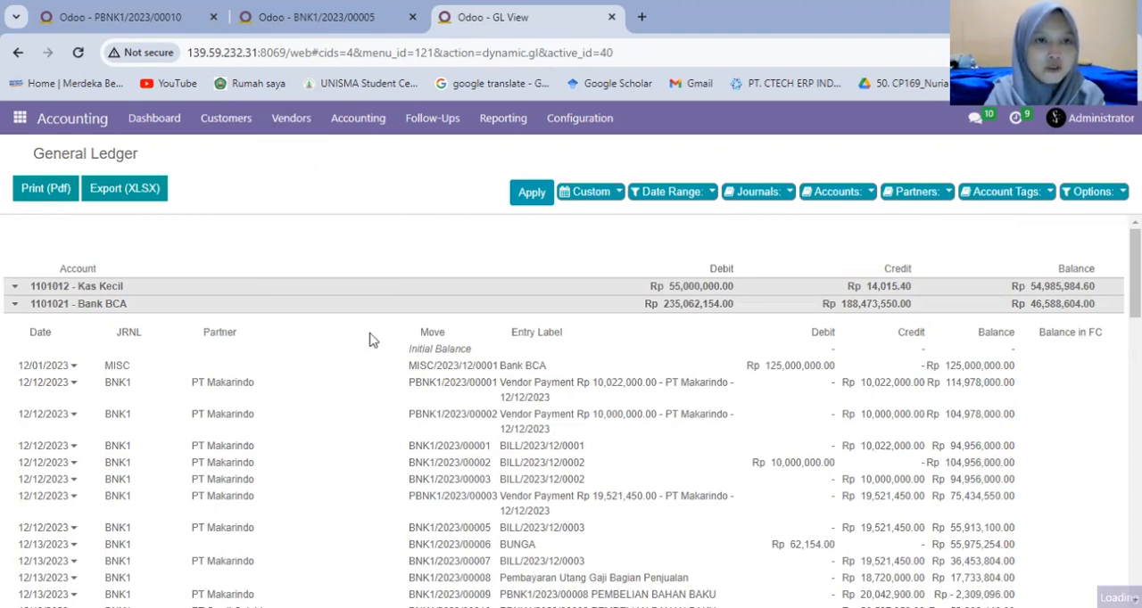
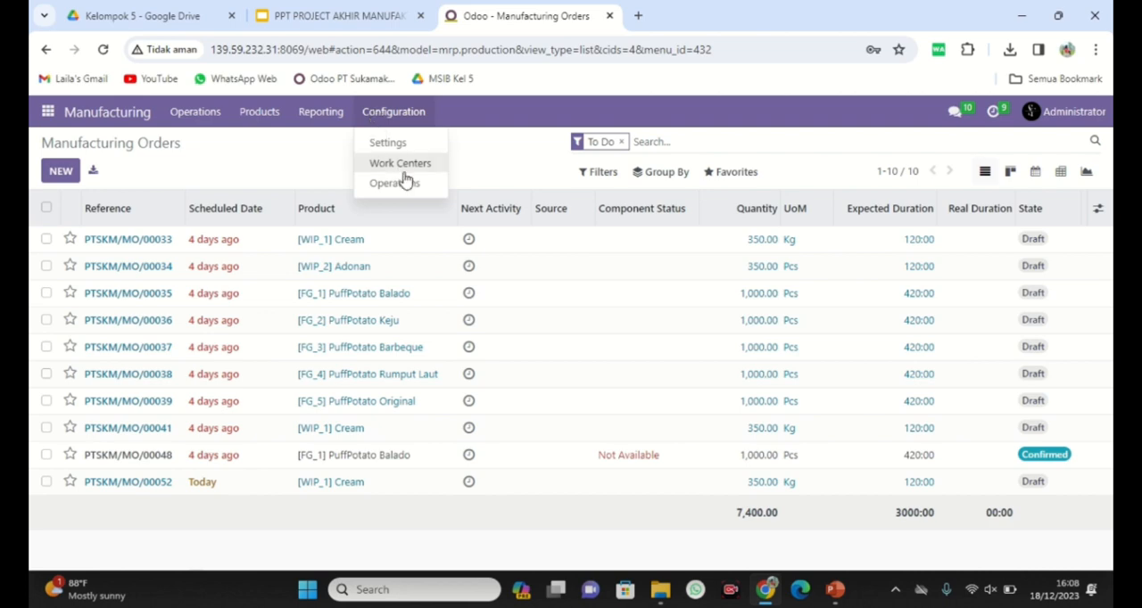
# Load the Operations spreadsheet into the import of manufacturing operations to preview its column mapping, and return to the operations list without importing.
pyautogui.click(422, 185)
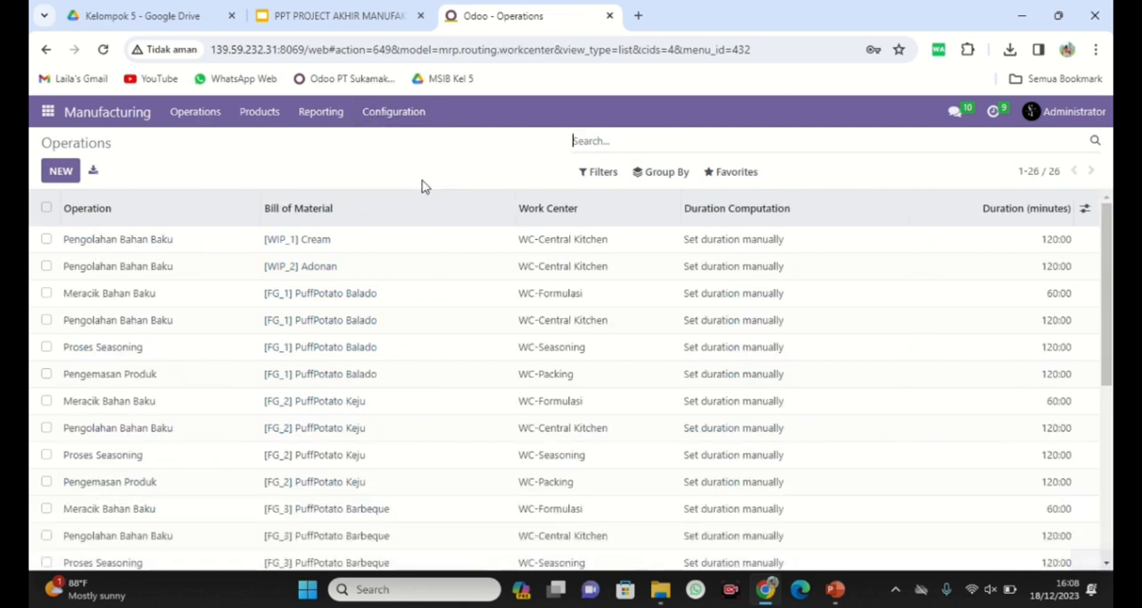
pyautogui.click(752, 177)
pyautogui.click(757, 231)
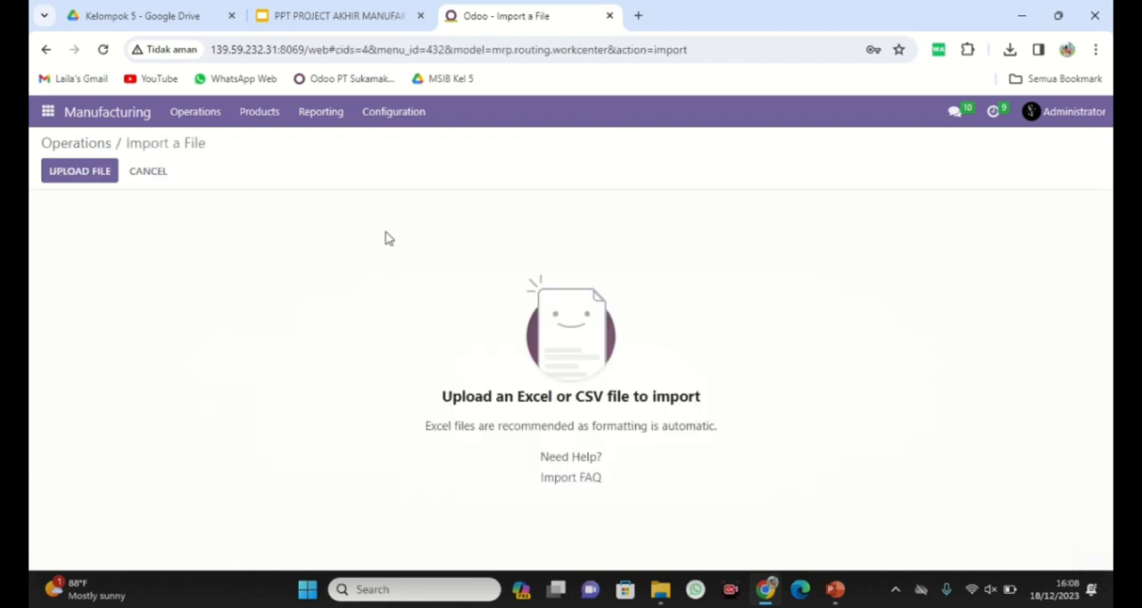
pyautogui.click(105, 177)
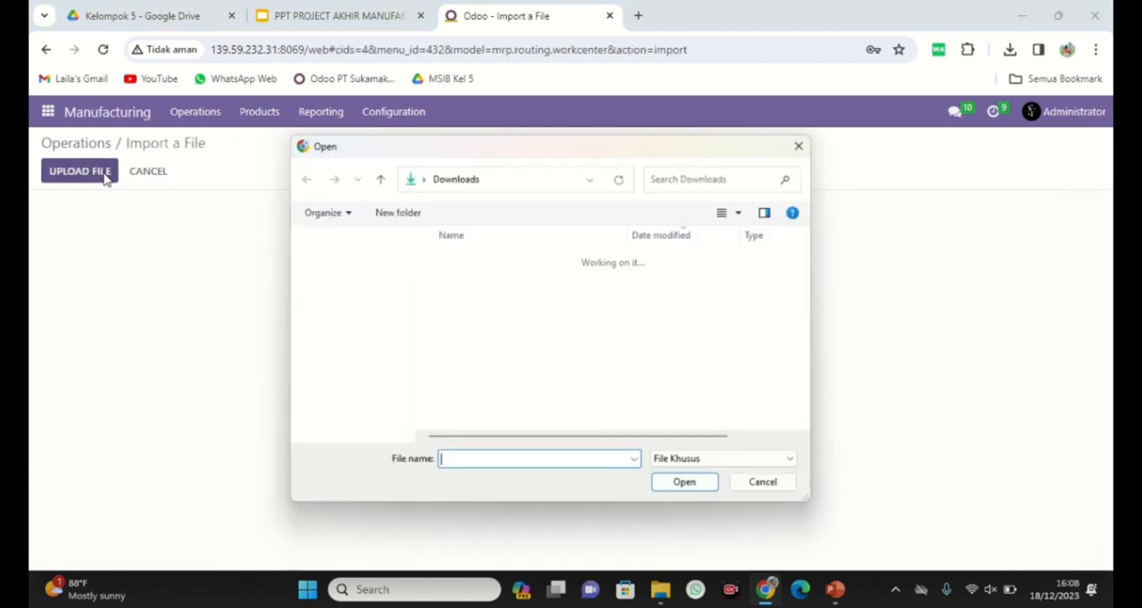
pyautogui.click(499, 283)
pyautogui.click(685, 485)
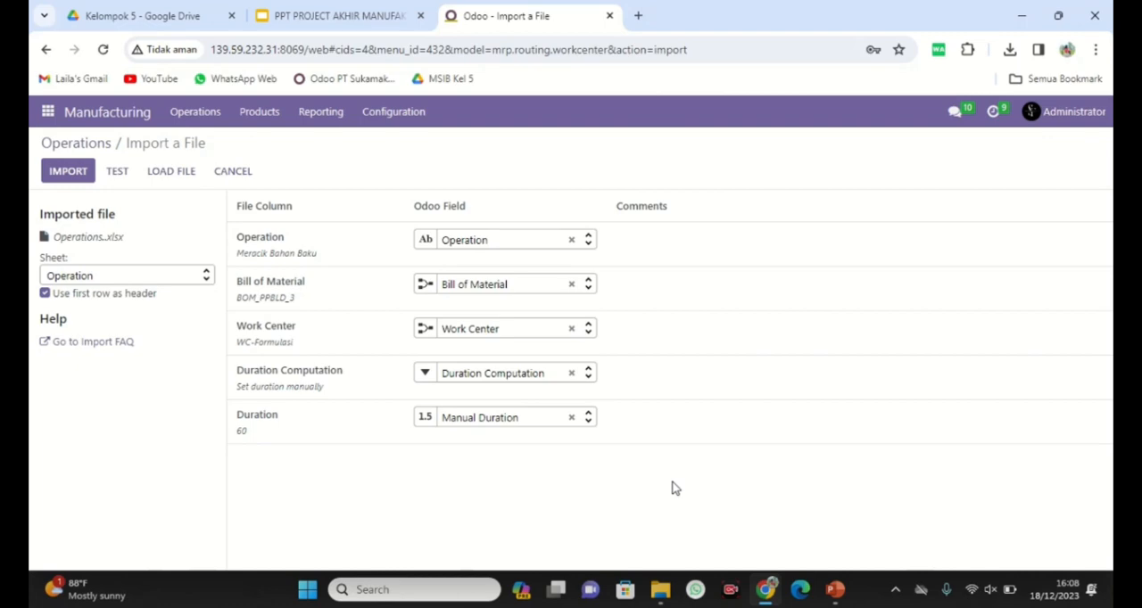
pyautogui.click(91, 145)
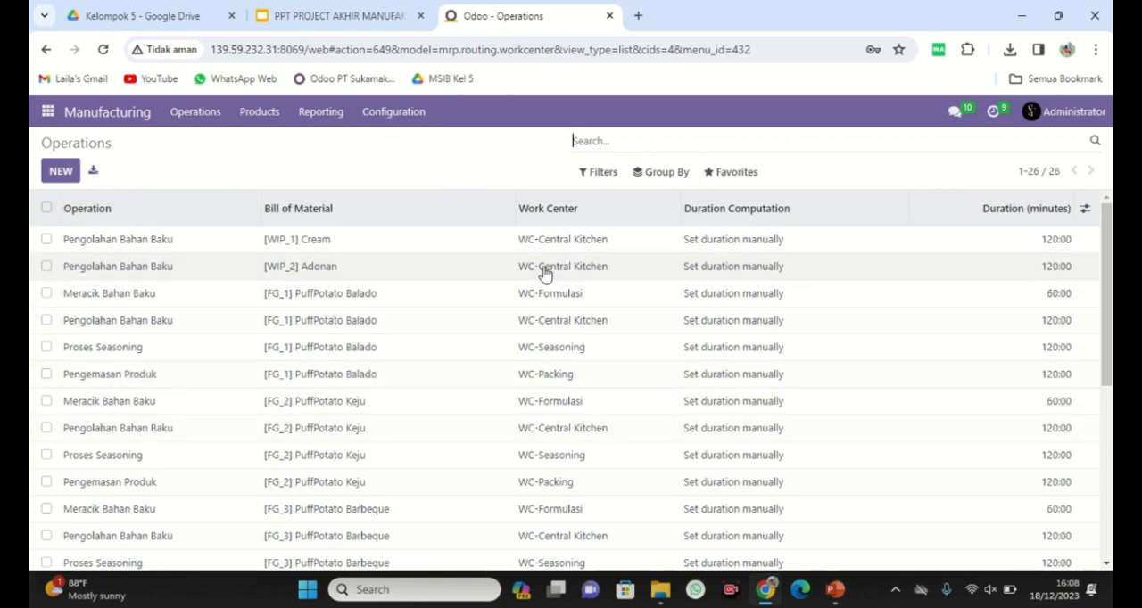
# Create a new manufacturing order for the product [FG_6] Crunch Crispy.
pyautogui.click(214, 118)
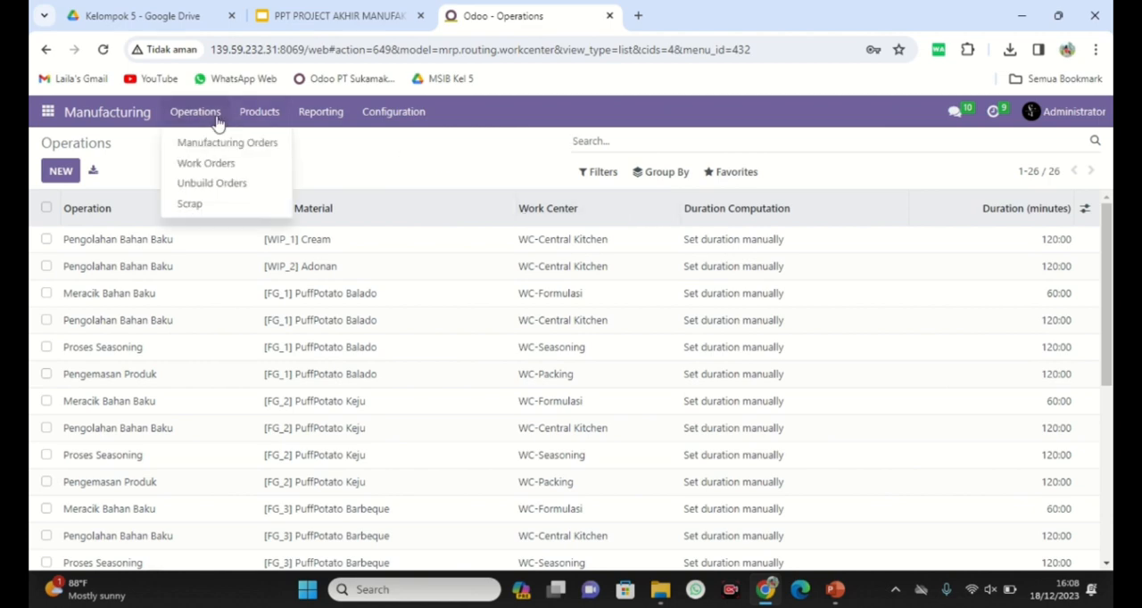
pyautogui.click(245, 143)
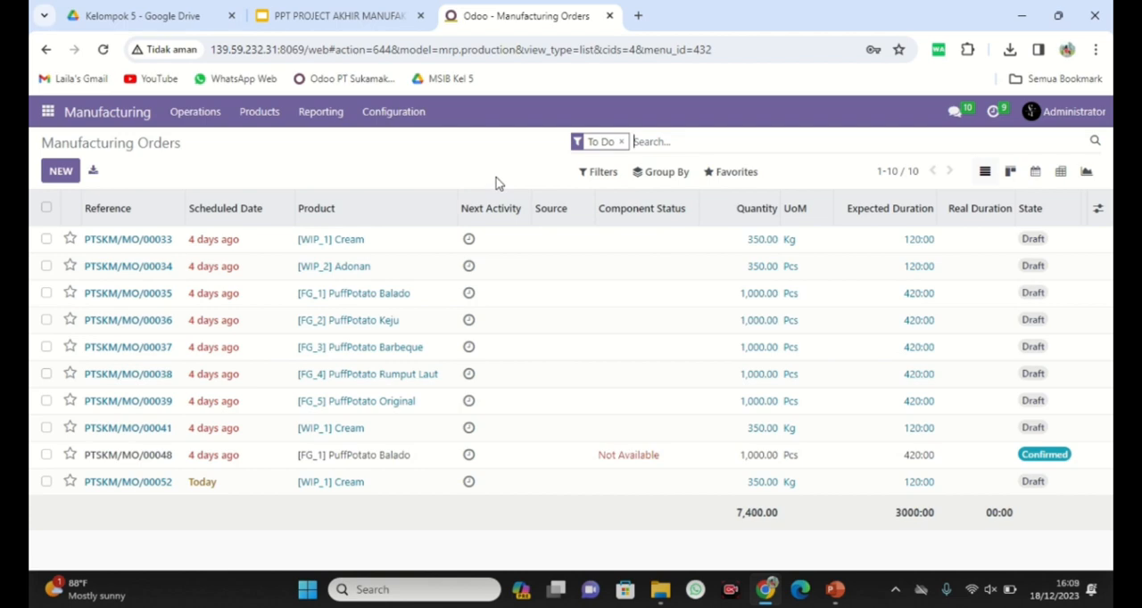
pyautogui.click(63, 174)
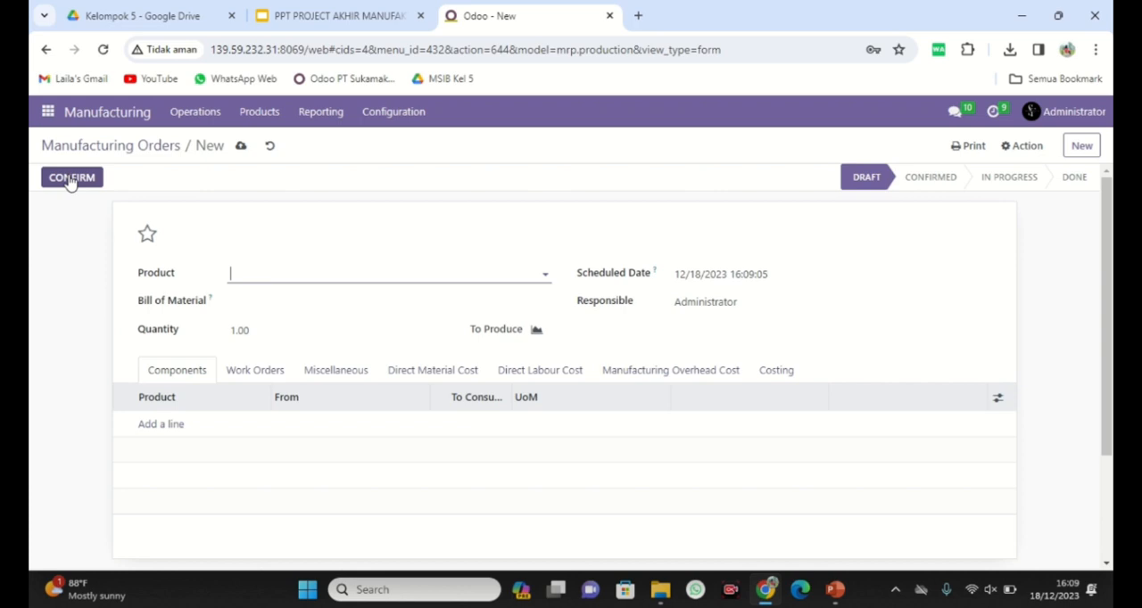
pyautogui.click(266, 278)
pyautogui.write('cru')
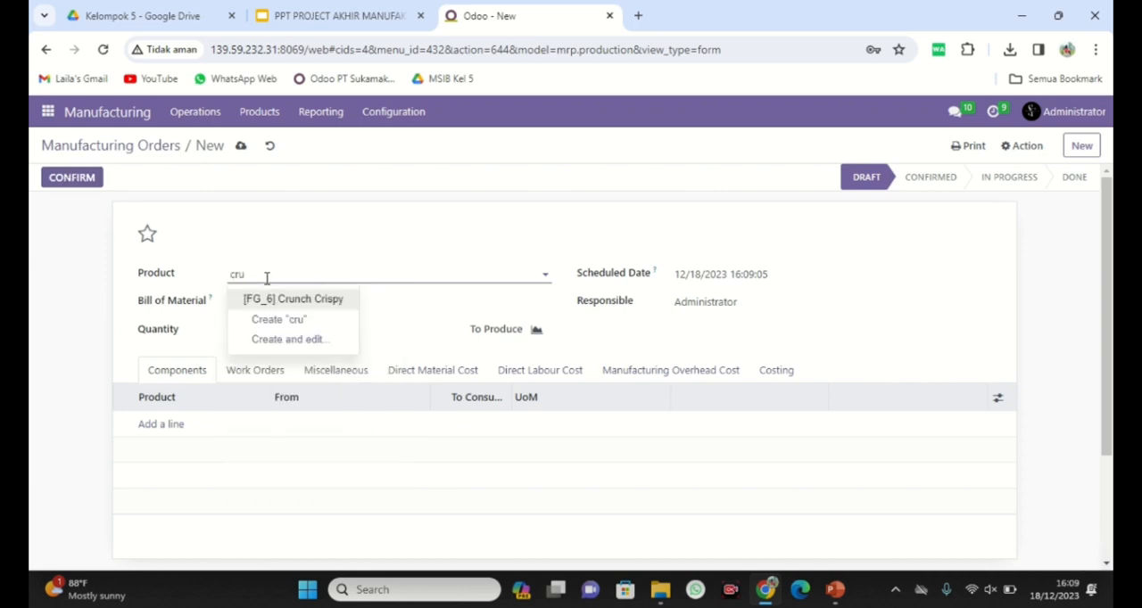
pyautogui.click(284, 298)
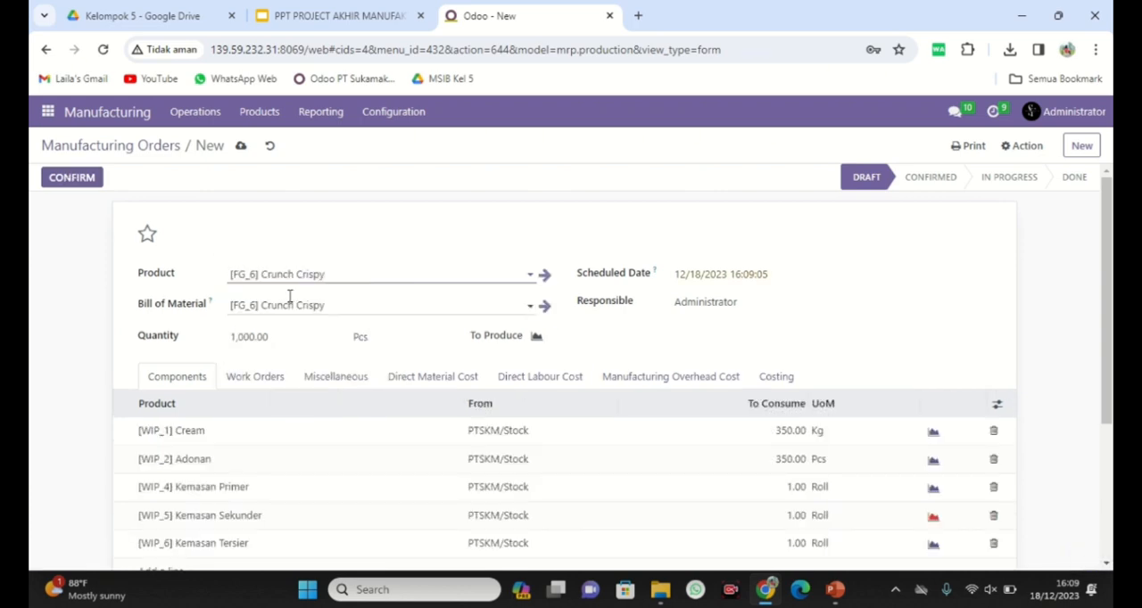
# Examine the components, work orders and direct material cost of the new Crunch Crispy manufacturing order.
pyautogui.scroll(-1, 276, 348)
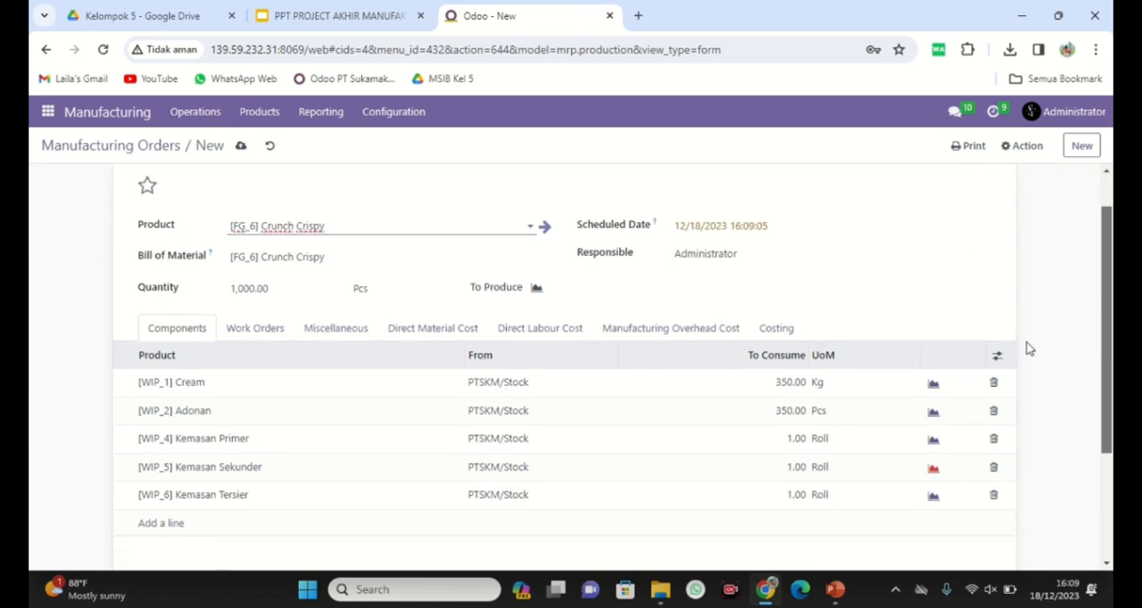
pyautogui.click(273, 331)
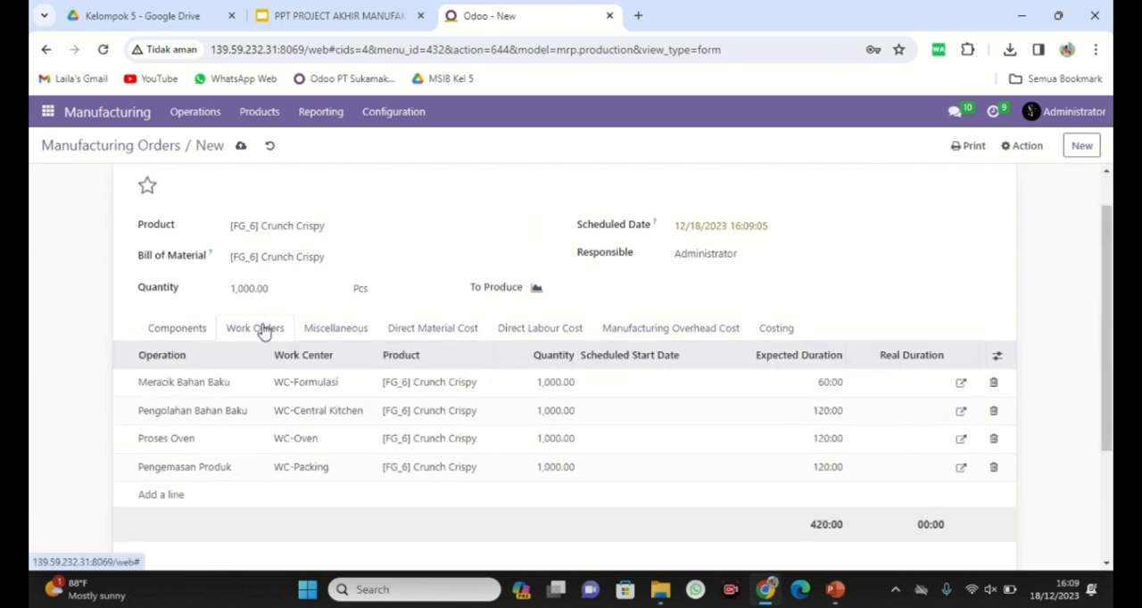
pyautogui.click(170, 332)
pyautogui.click(464, 332)
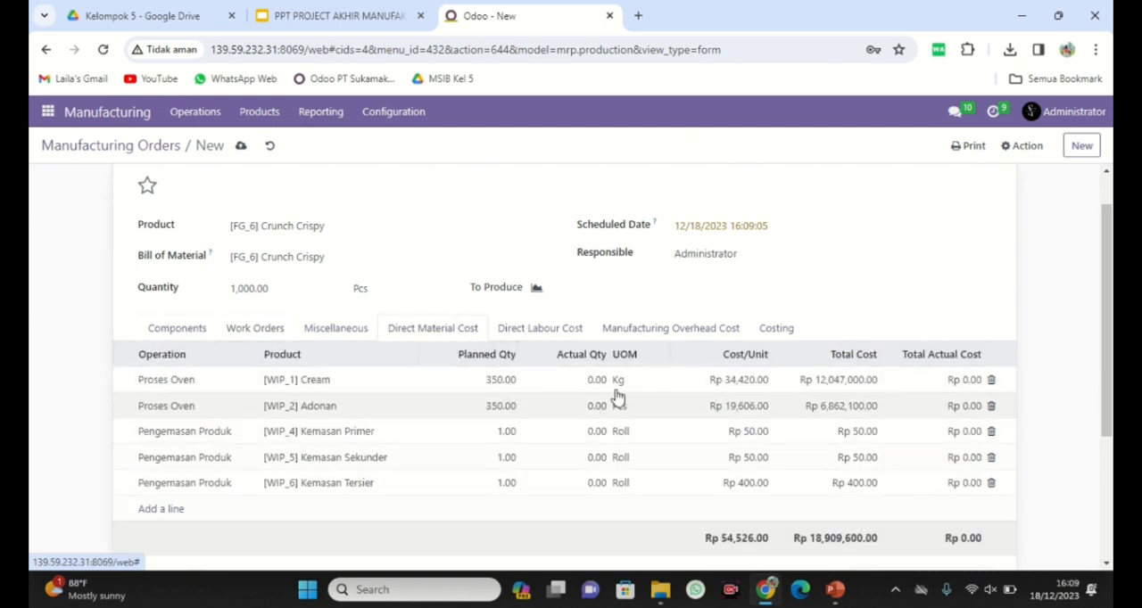
pyautogui.click(188, 333)
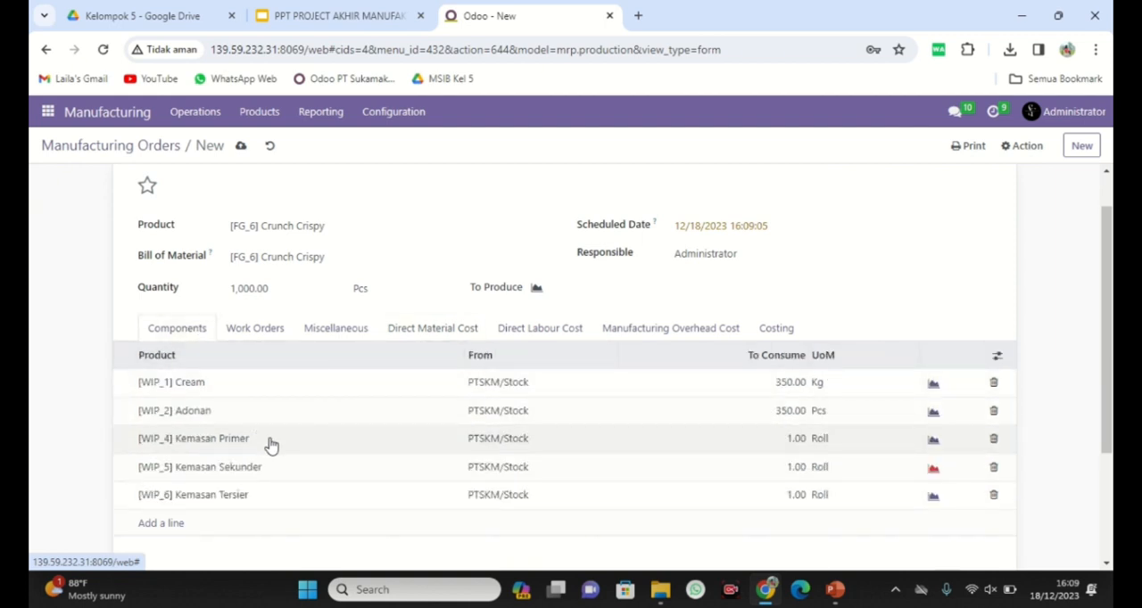
pyautogui.click(258, 332)
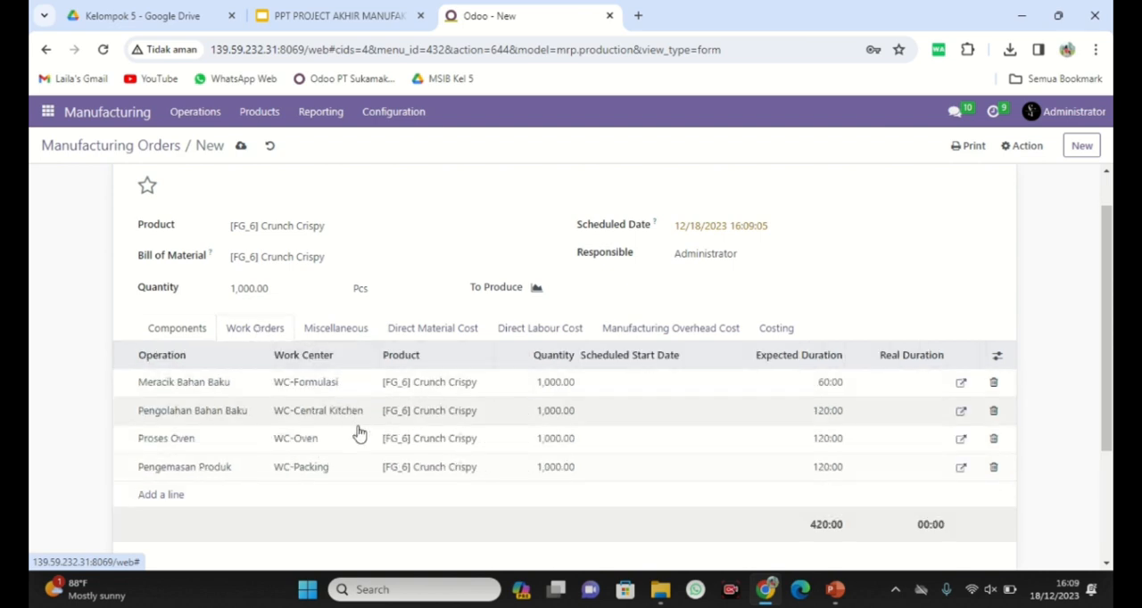
# Confirm the manufacturing order, and start and finish its Meracik Bahan Baku and Pengolahan Bahan Baku work orders.
pyautogui.moveTo(1109, 422); pyautogui.dragTo(1111, 309)
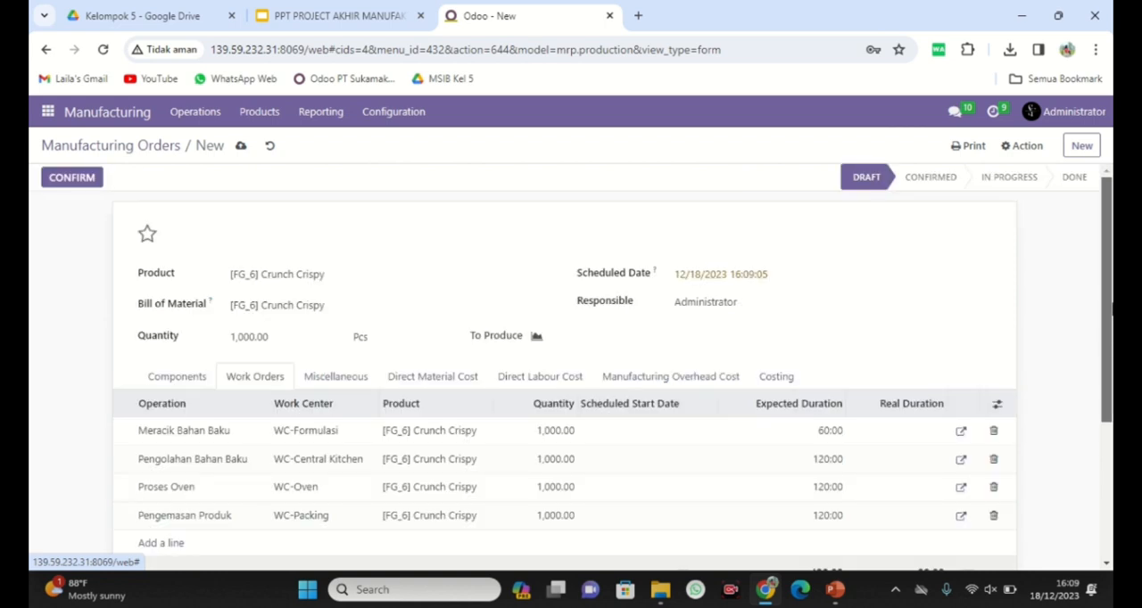
pyautogui.click(78, 182)
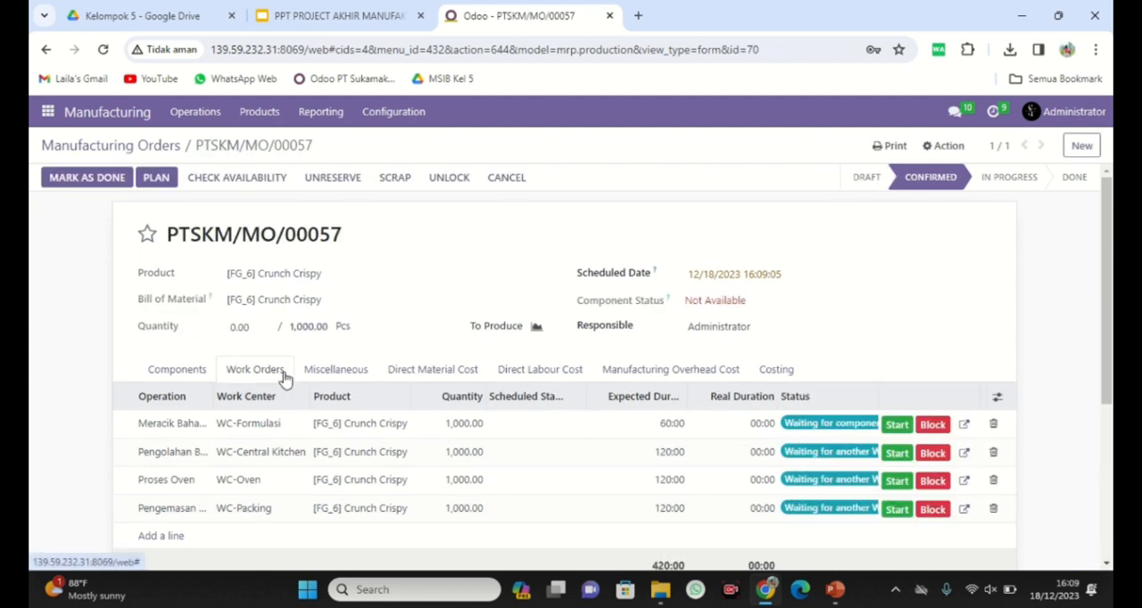
pyautogui.click(897, 425)
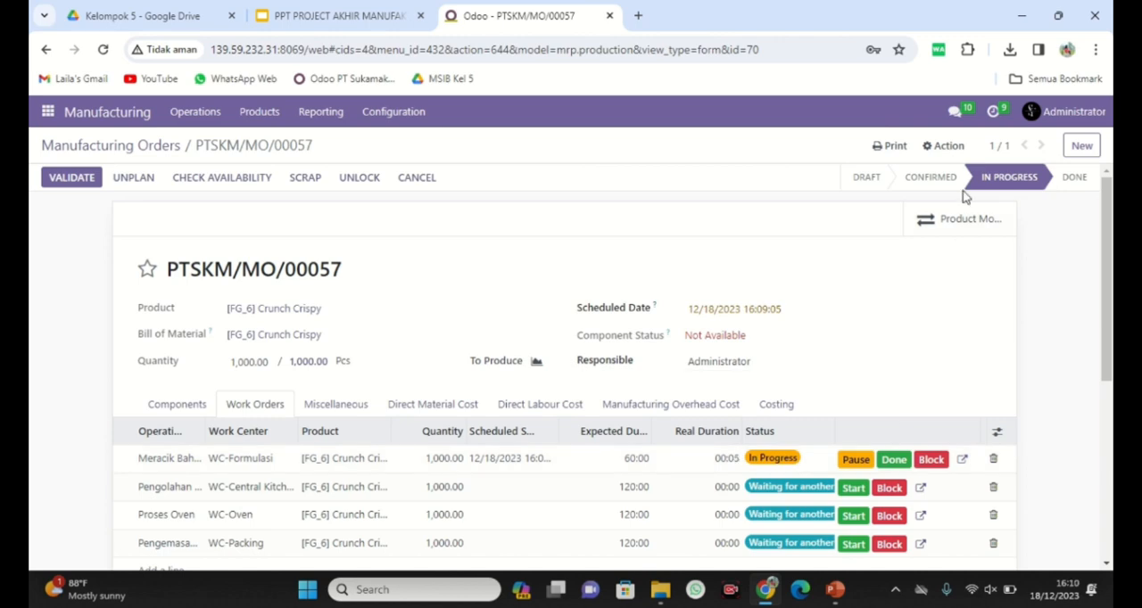
pyautogui.click(894, 459)
pyautogui.scroll(-1, 894, 446)
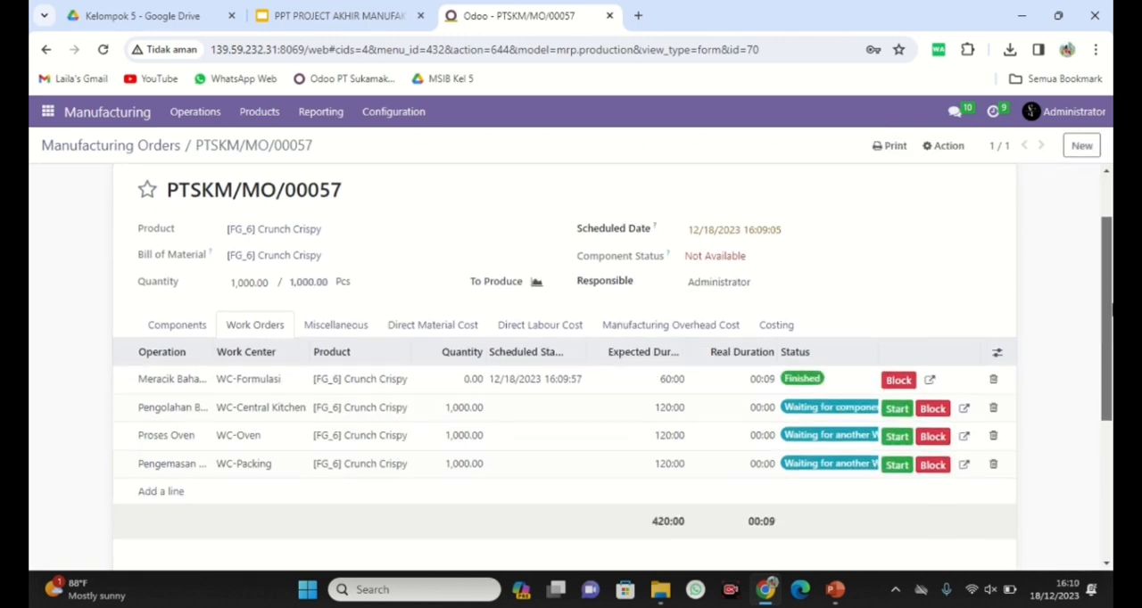
pyautogui.click(896, 412)
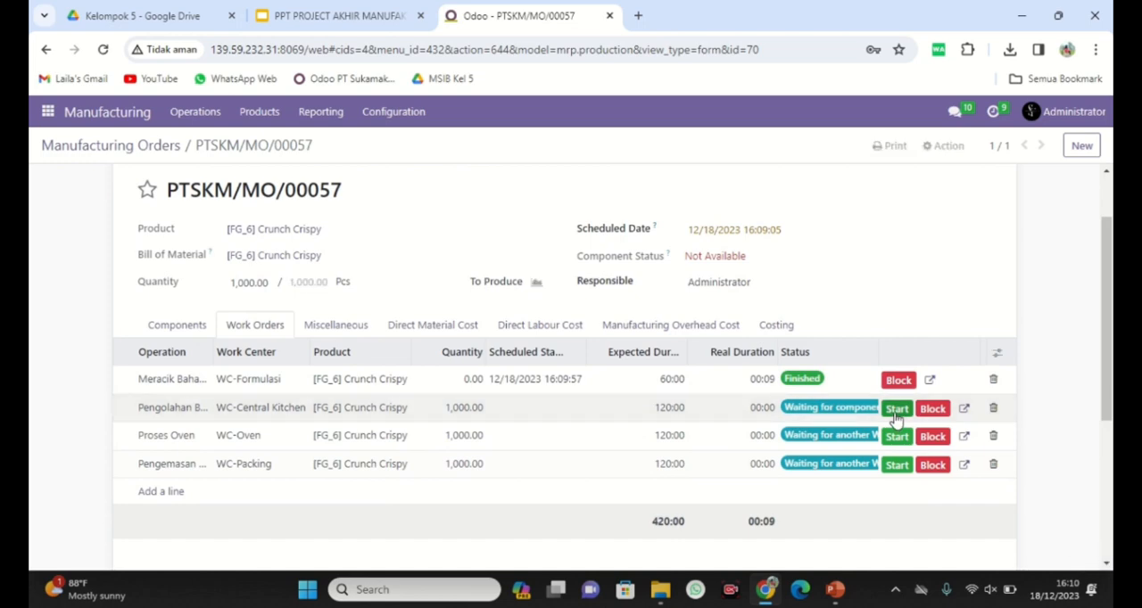
pyautogui.click(896, 412)
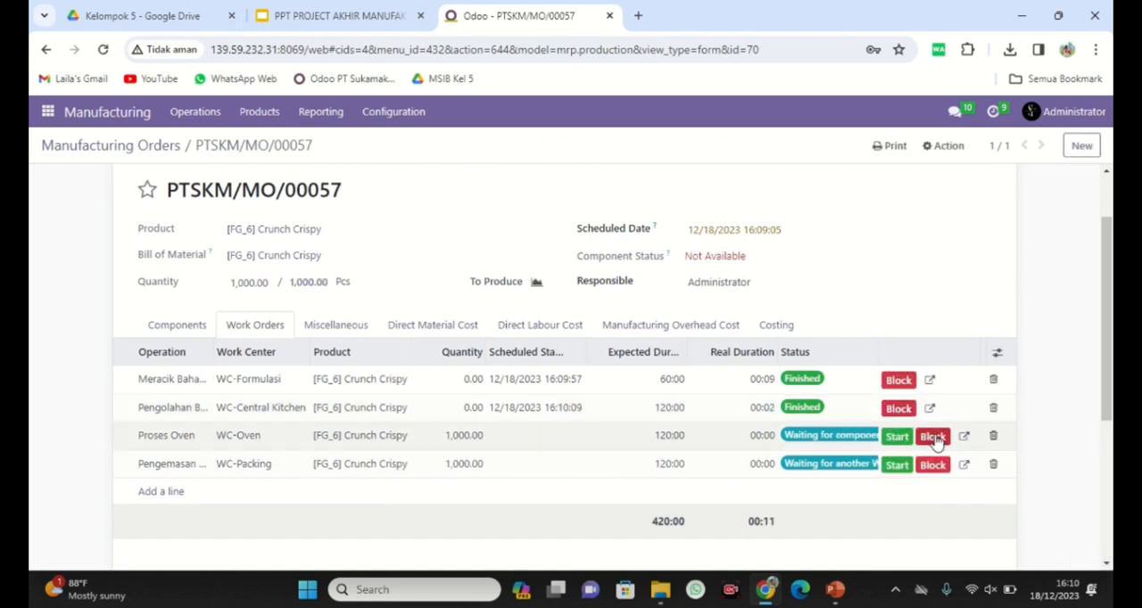
# View the loss reasons offered for blocking the Proses Oven work center, and close the dialog without blocking it.
pyautogui.click(932, 437)
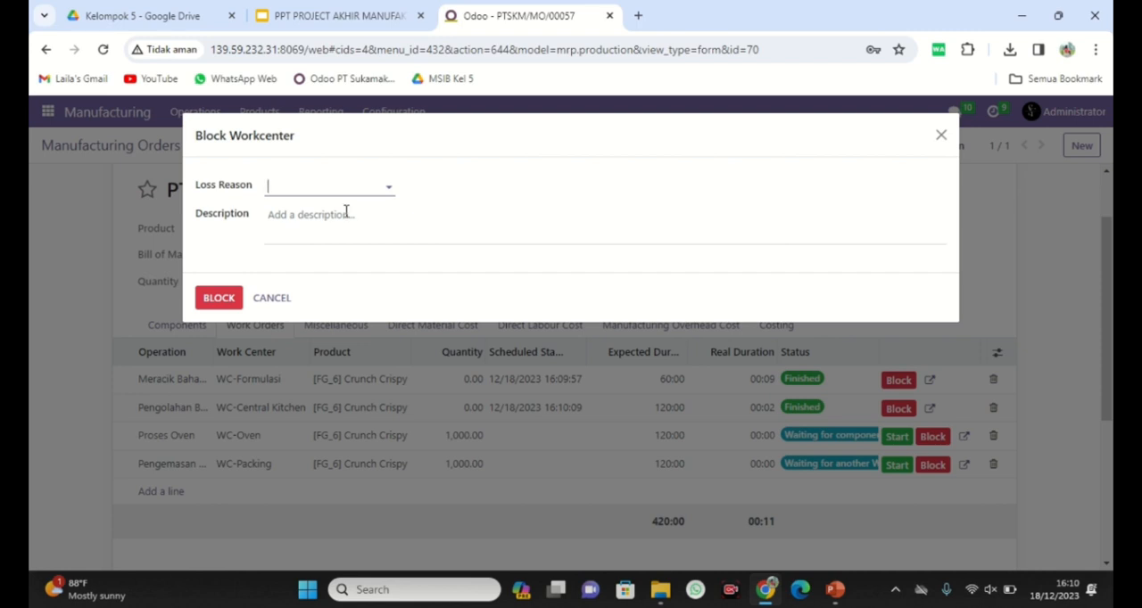
pyautogui.click(365, 185)
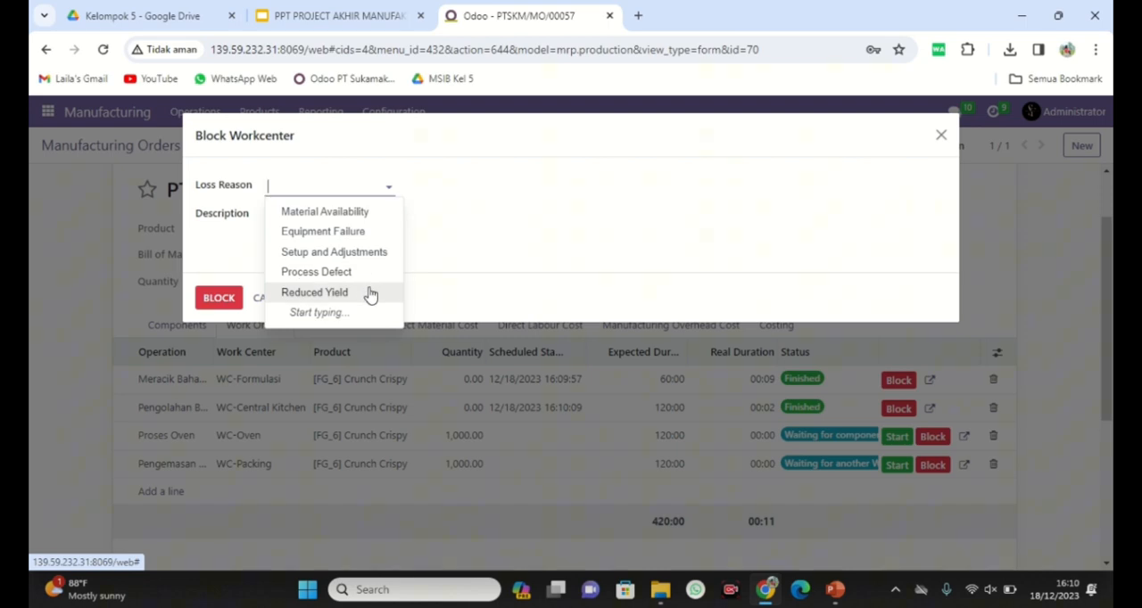
pyautogui.click(442, 237)
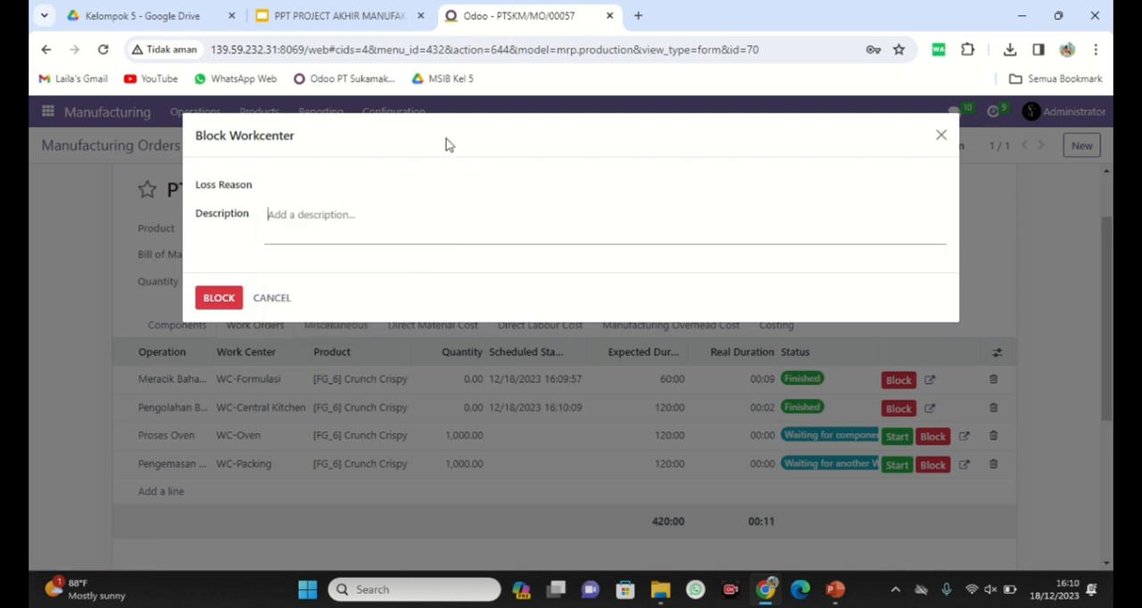
pyautogui.click(941, 136)
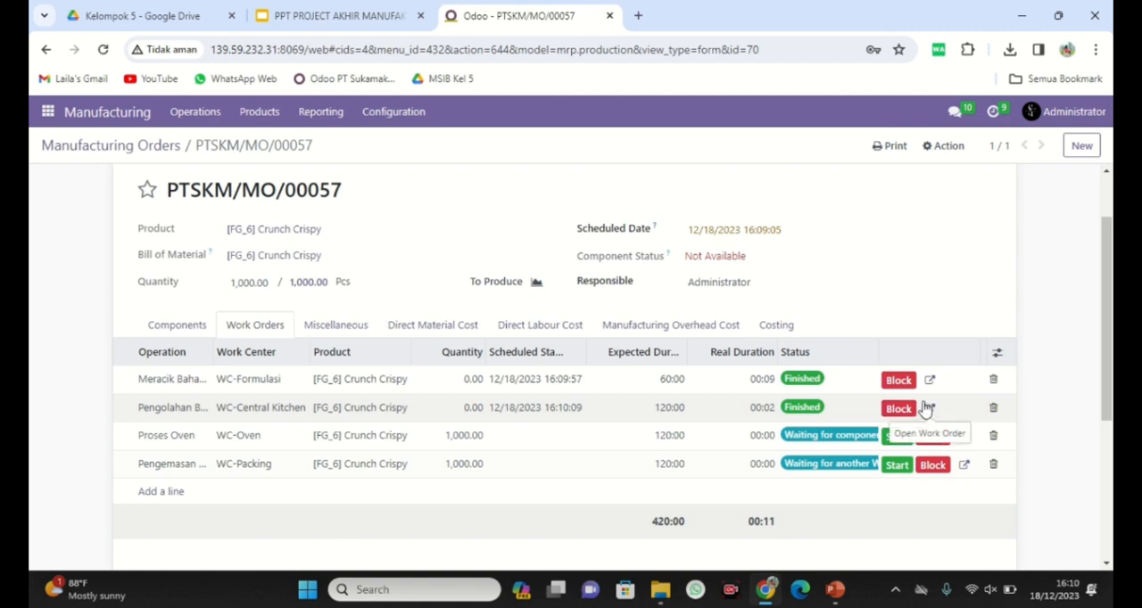
# Start and finish the Proses Oven and Pengemasan Produk work orders, and mark the manufacturing order as done.
pyautogui.click(896, 438)
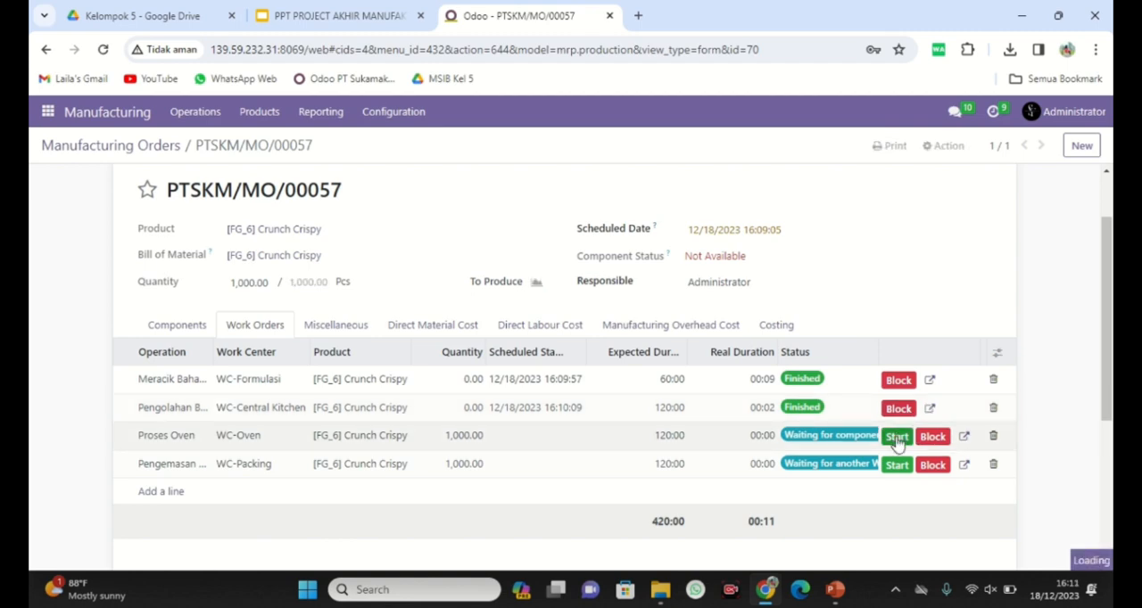
pyautogui.click(894, 437)
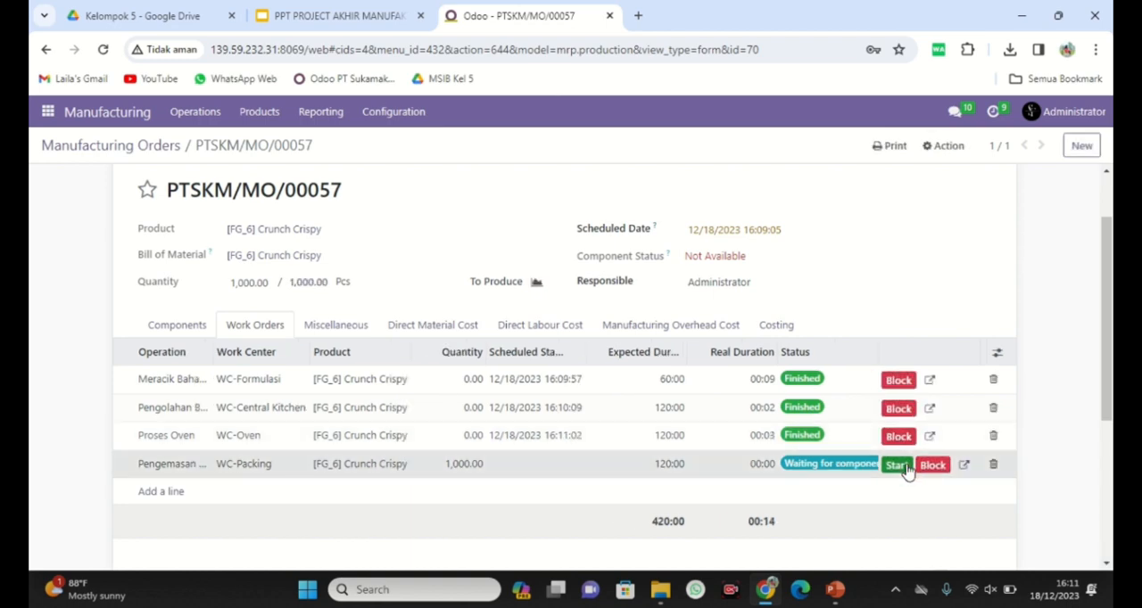
pyautogui.click(901, 467)
pyautogui.click(894, 466)
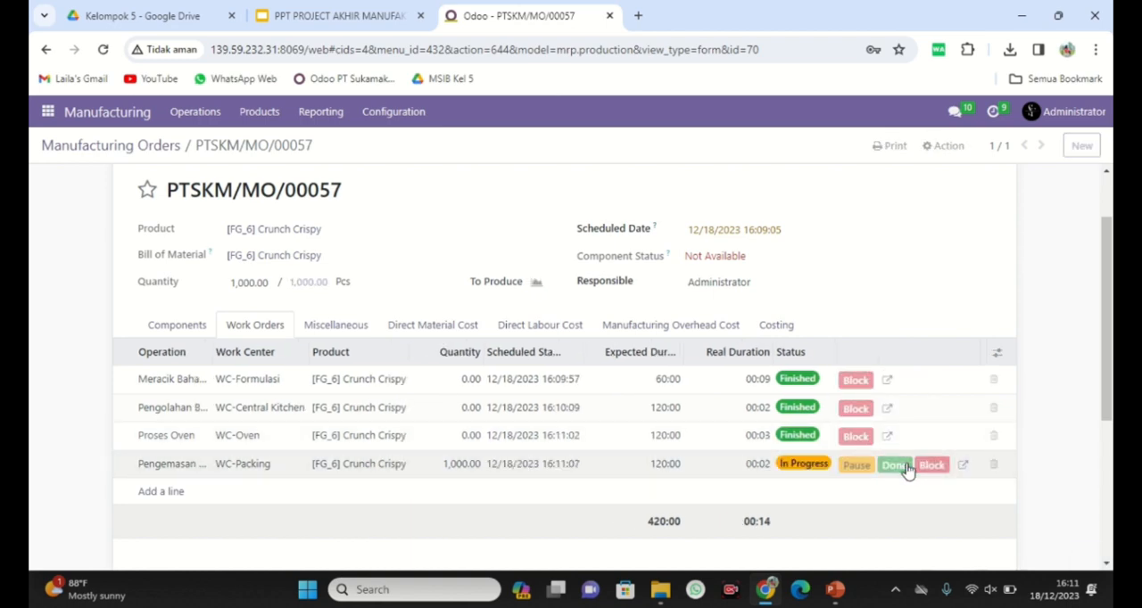
pyautogui.moveTo(1111, 313); pyautogui.dragTo(1112, 196)
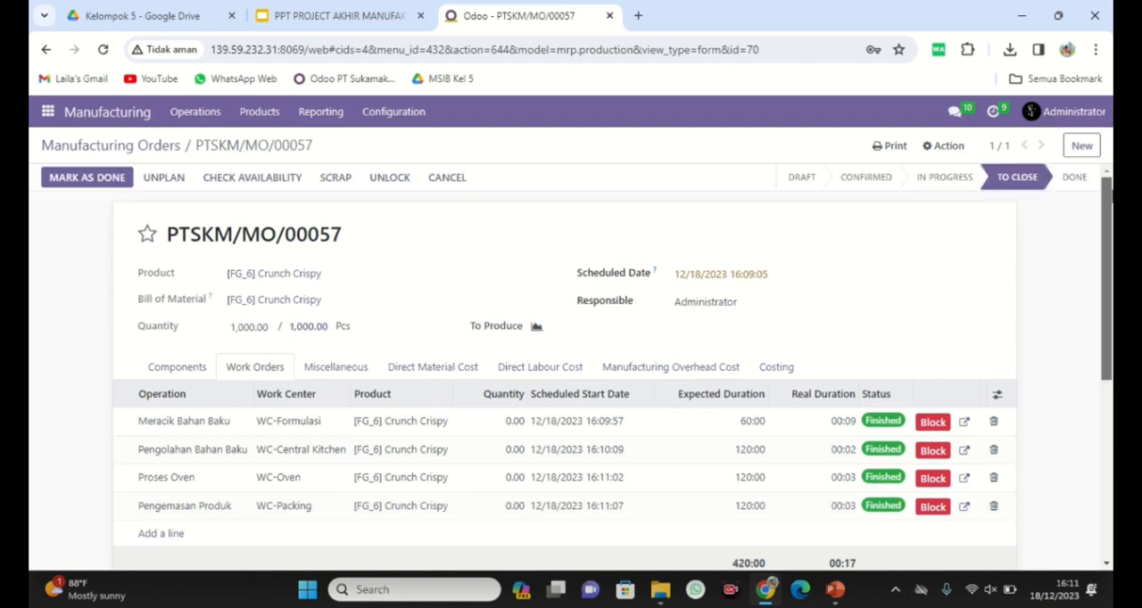
pyautogui.click(109, 183)
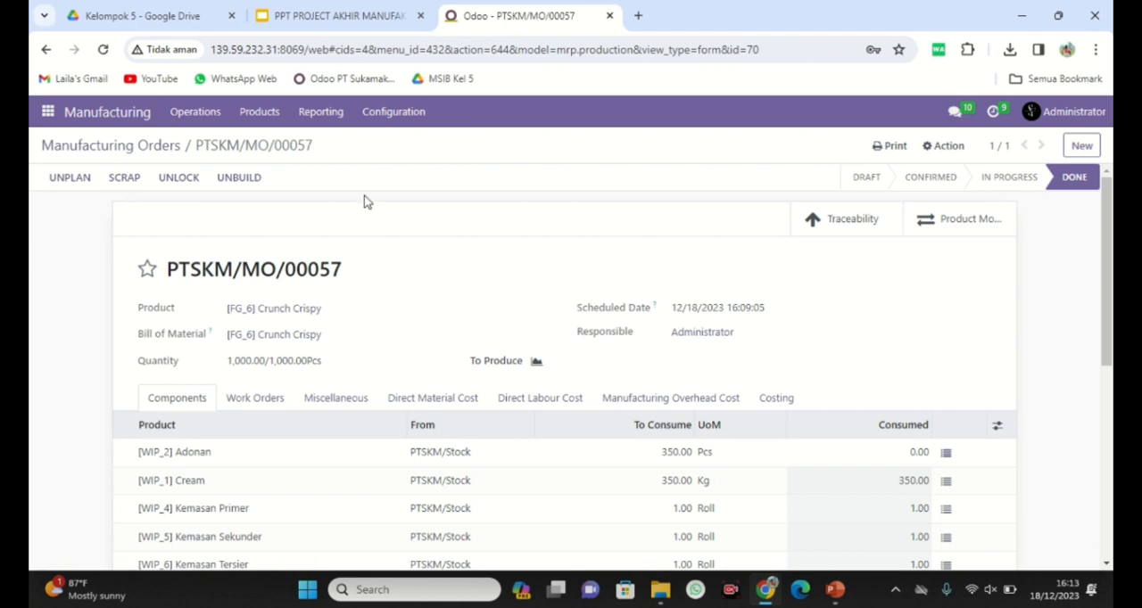
# Scrap 10 Pcs of [FG_6] Crunch Crispy from the completed manufacturing order.
pyautogui.click(214, 123)
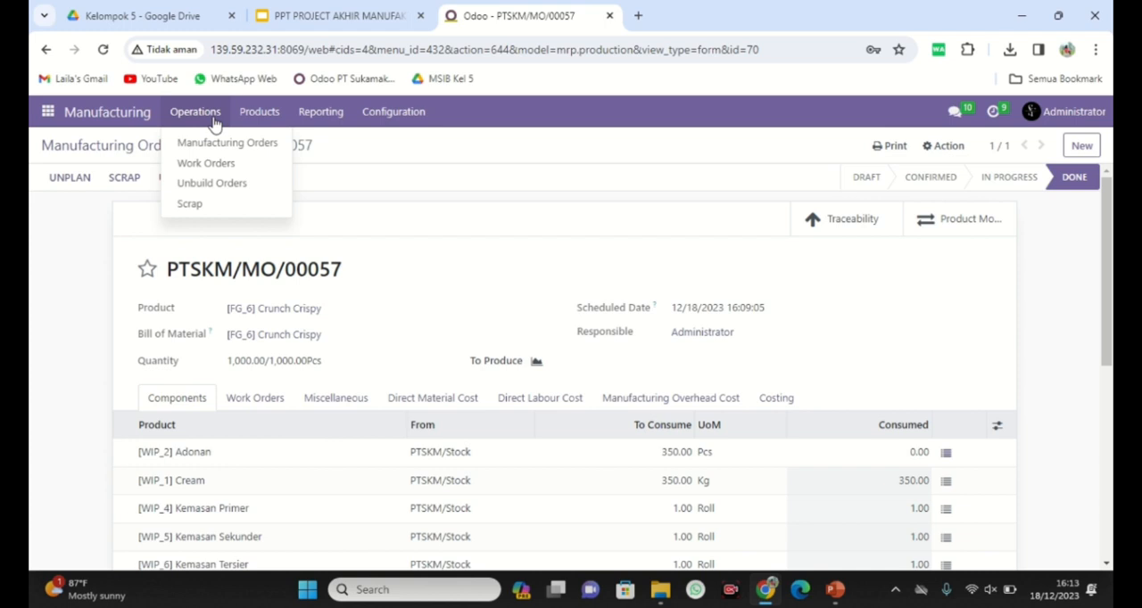
pyautogui.click(56, 246)
pyautogui.click(125, 177)
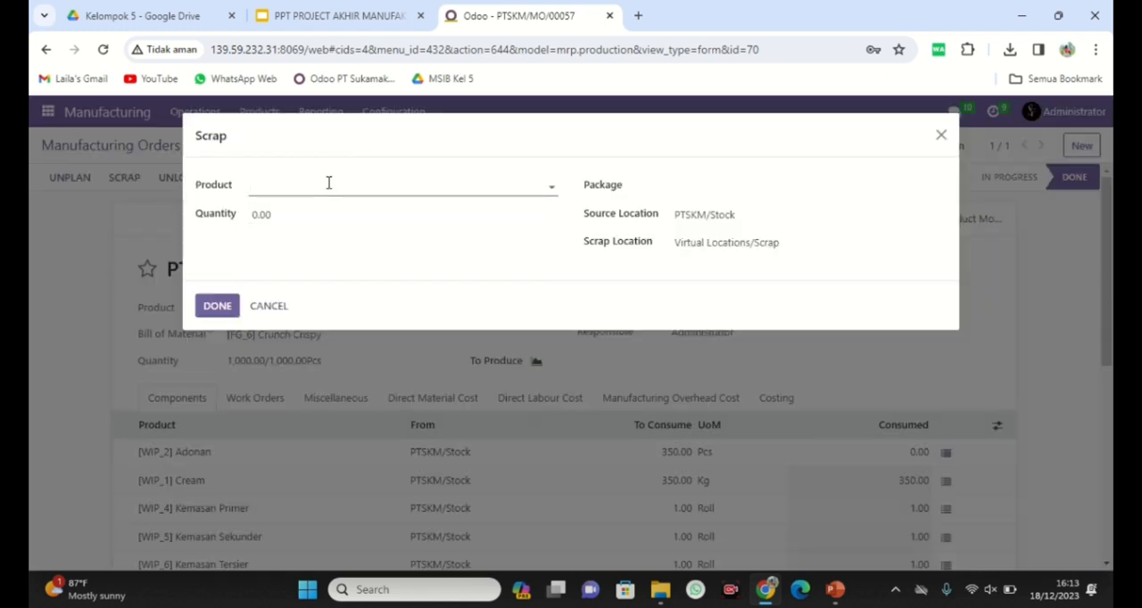
pyautogui.write('crun')
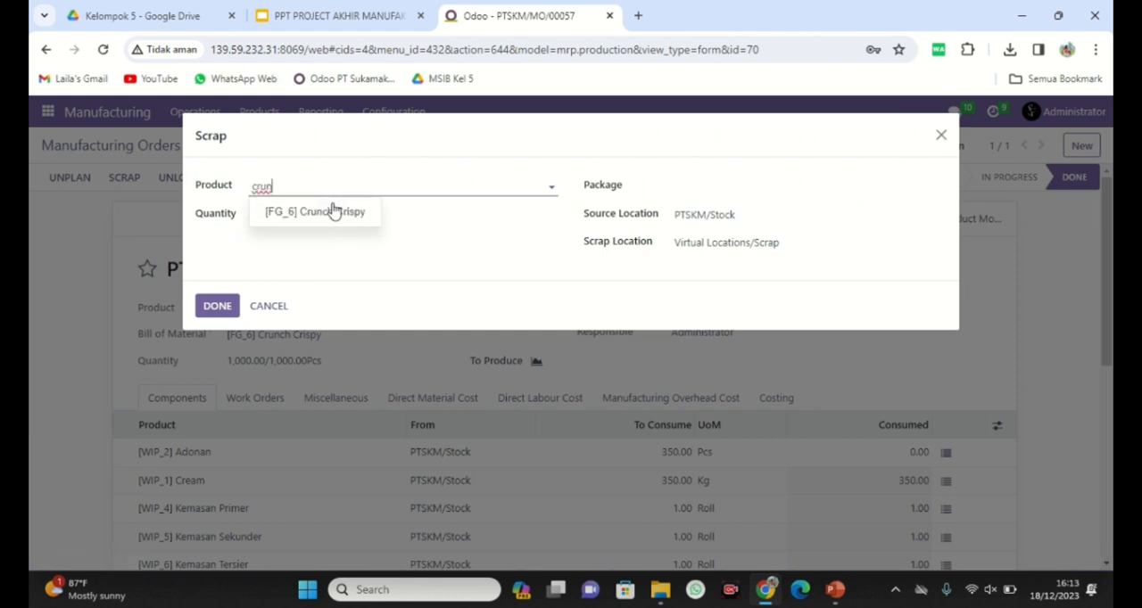
pyautogui.click(330, 211)
pyautogui.click(298, 216)
pyautogui.write('10')
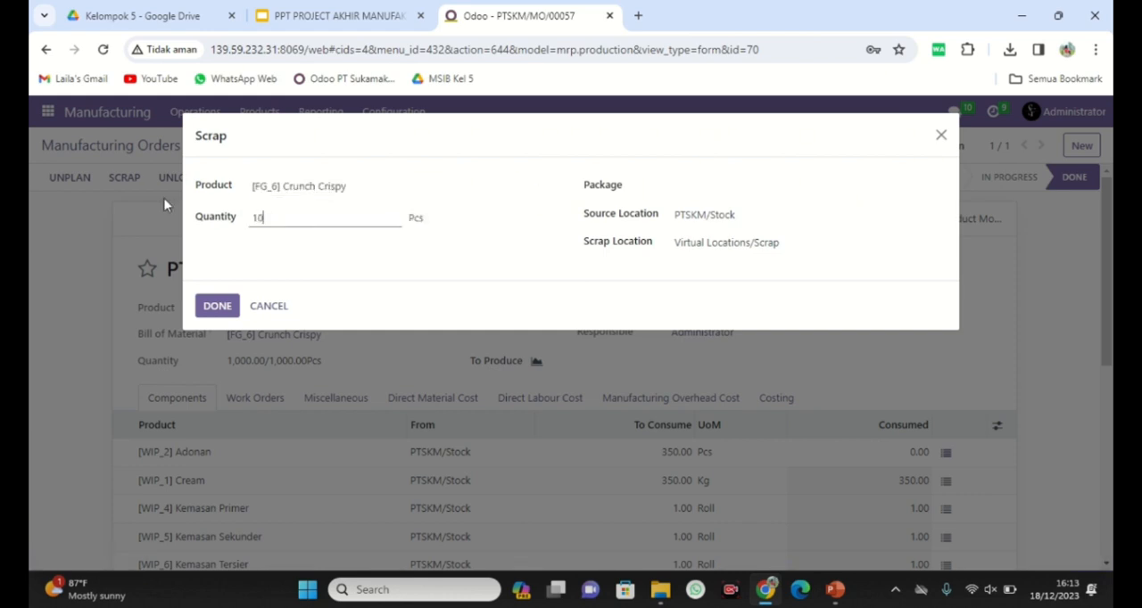
pyautogui.click(414, 255)
pyautogui.click(223, 307)
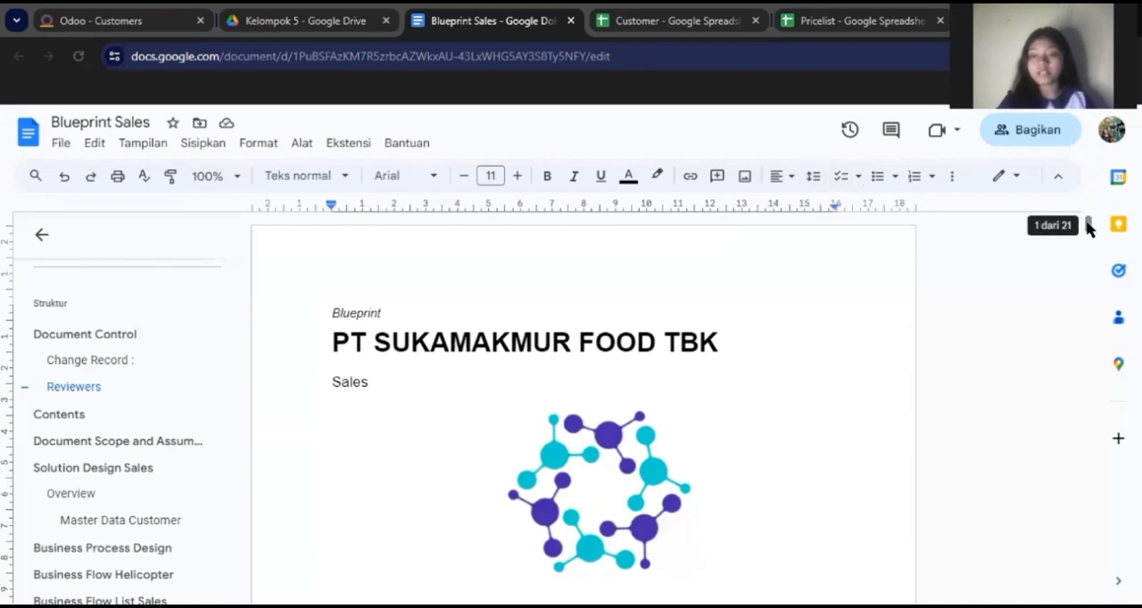
# Skim the Blueprint Sales document from its cover page to the last page of the requirement list.
pyautogui.moveTo(1087, 228); pyautogui.dragTo(1089, 243)
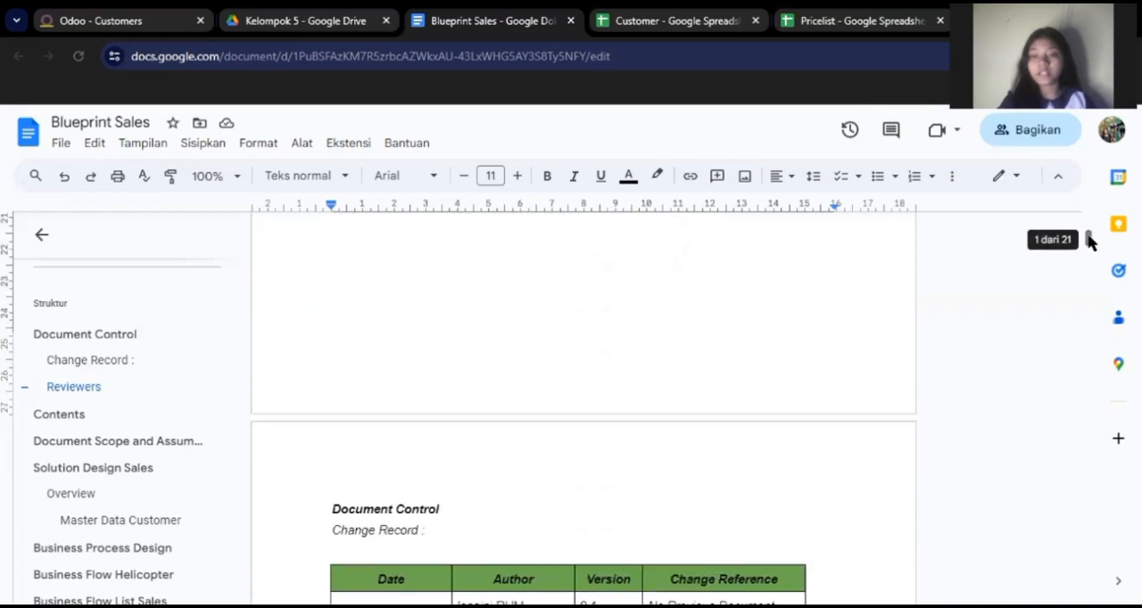
pyautogui.moveTo(1089, 243); pyautogui.dragTo(1090, 282)
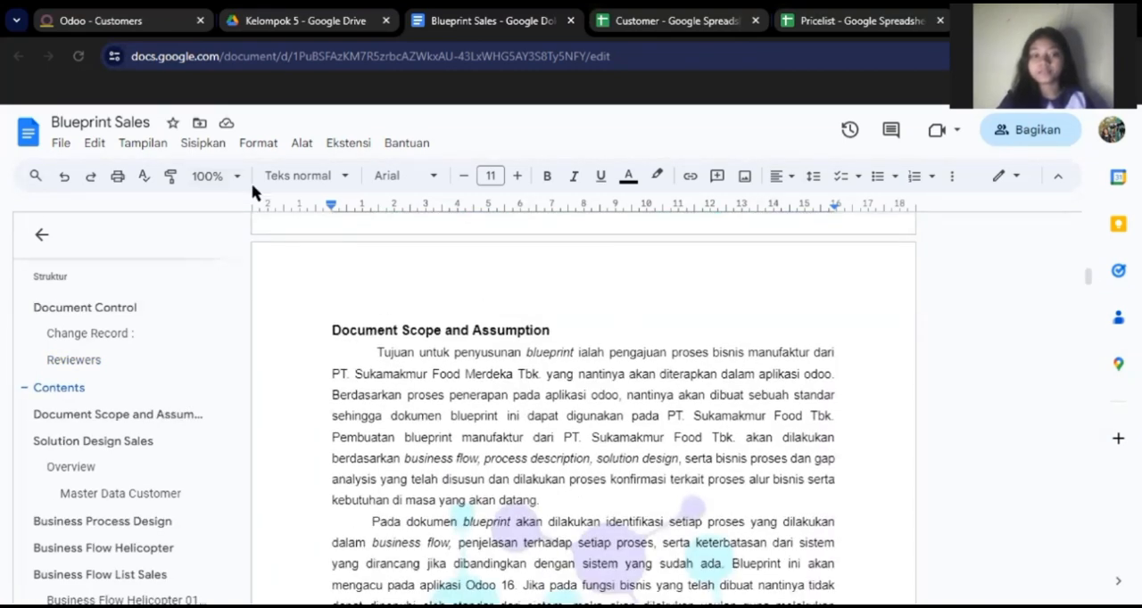
pyautogui.moveTo(1086, 272); pyautogui.dragTo(1095, 294)
pyautogui.moveTo(1094, 299); pyautogui.dragTo(1088, 596)
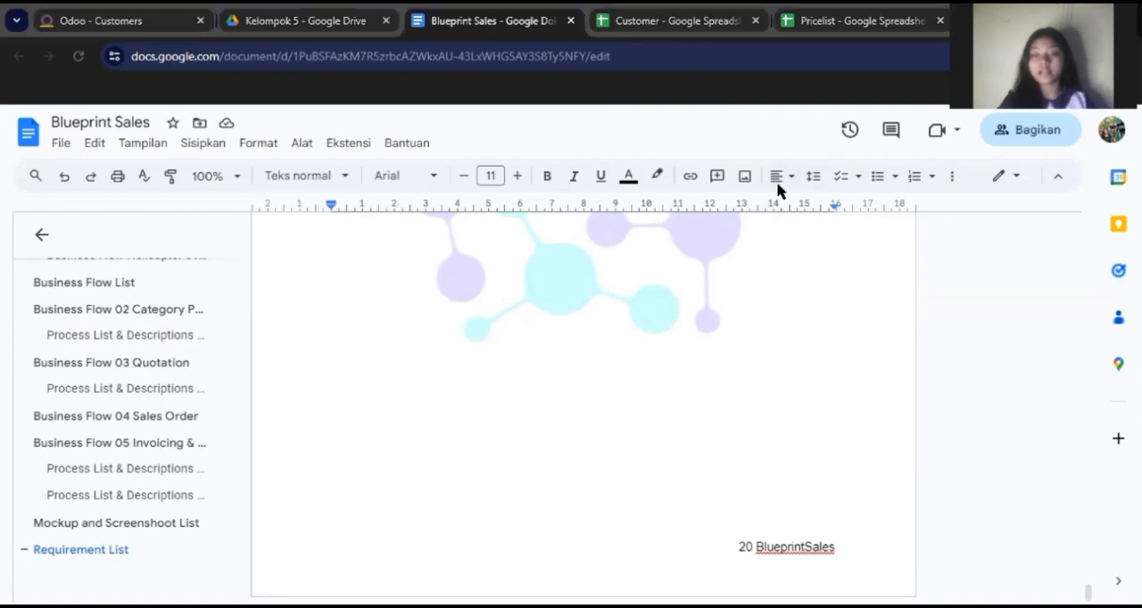
# Switch to Odoo's customer list, open the record import, and download the import template for customers.
pyautogui.click(124, 25)
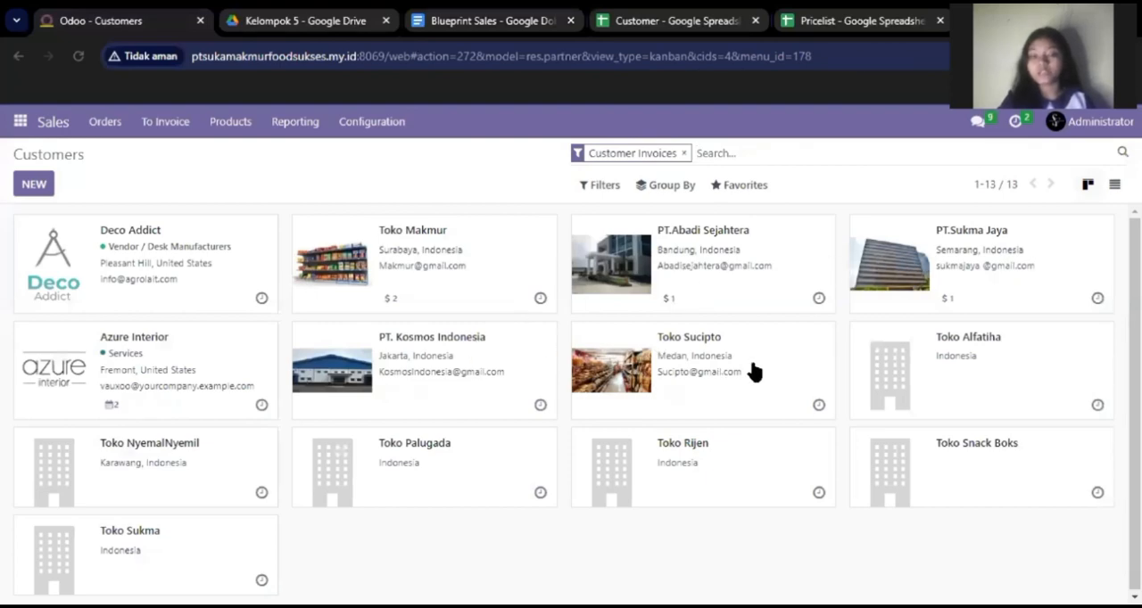
pyautogui.click(748, 189)
pyautogui.click(742, 248)
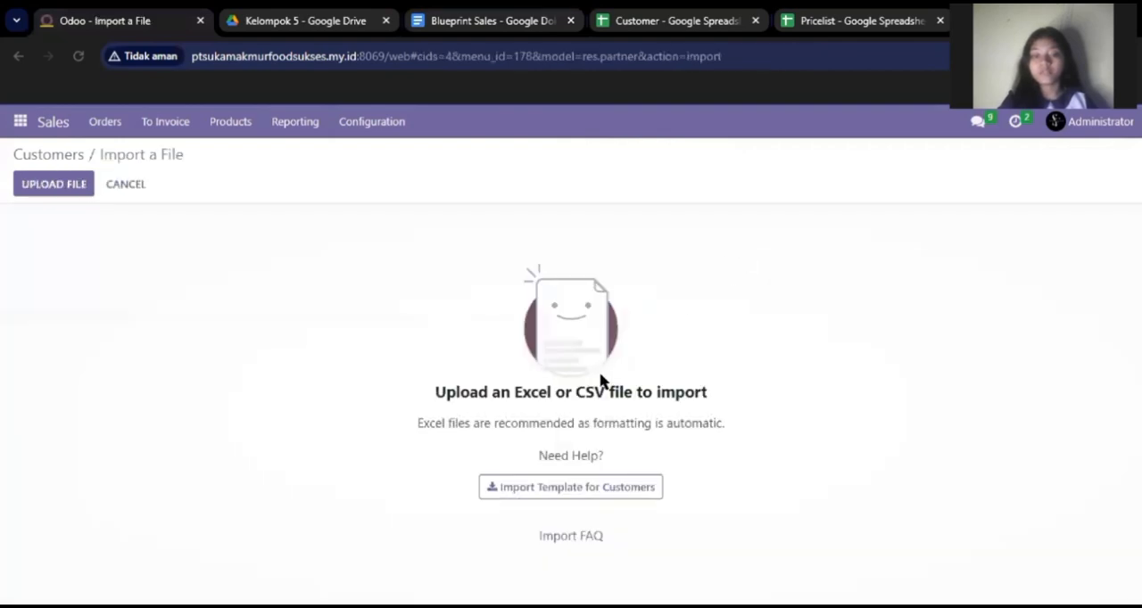
pyautogui.click(616, 493)
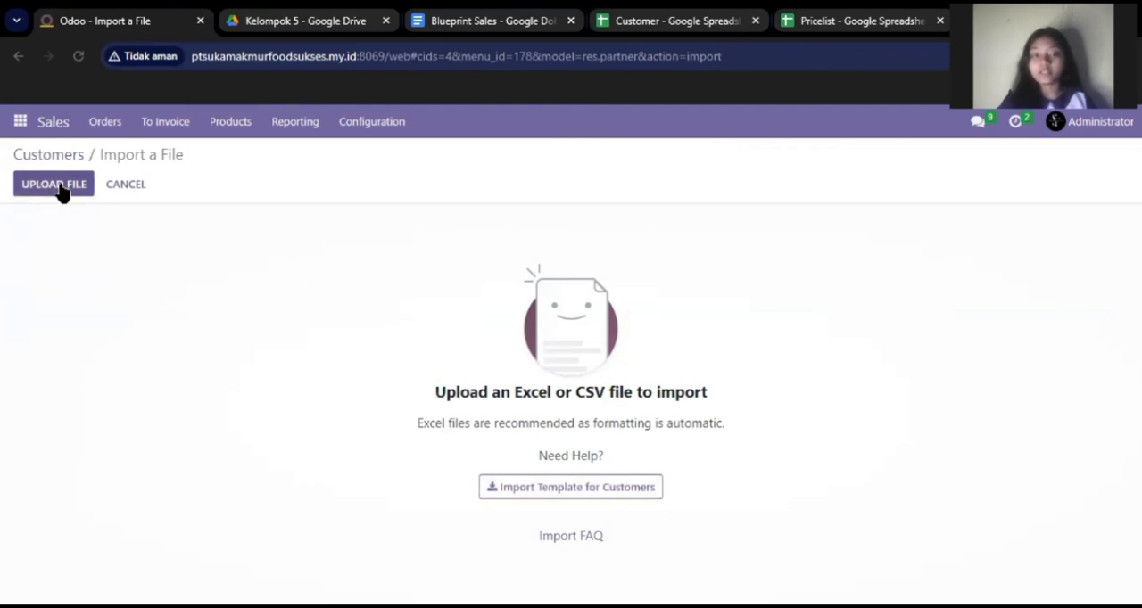
# Review the customer data in the Customer spreadsheet, and return to Odoo Sales to open the pricelists.
pyautogui.click(639, 21)
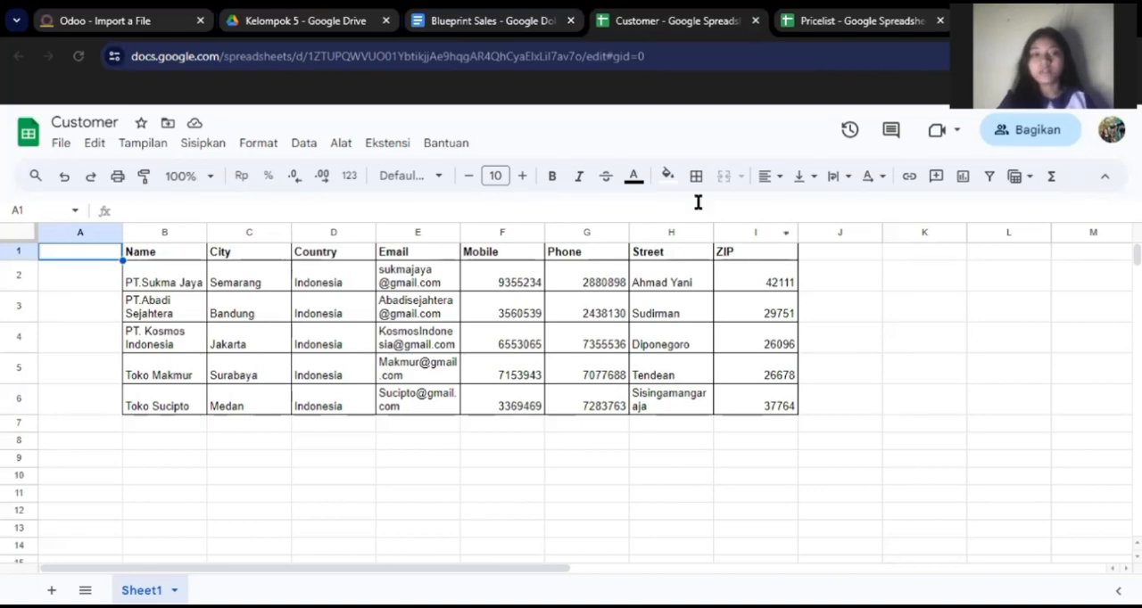
pyautogui.click(99, 20)
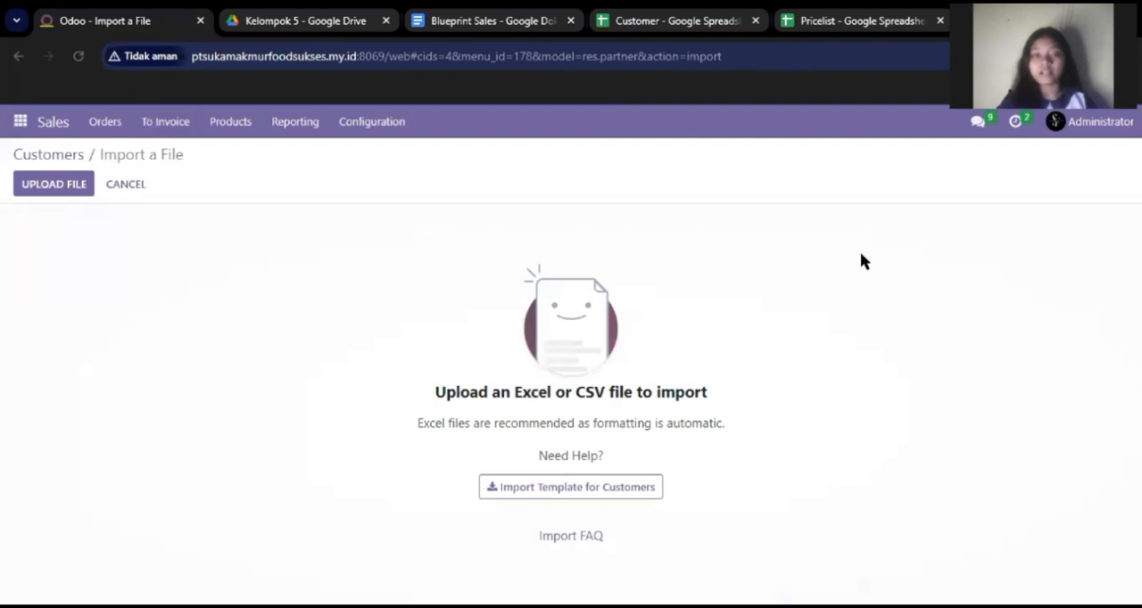
pyautogui.click(239, 125)
pyautogui.click(247, 200)
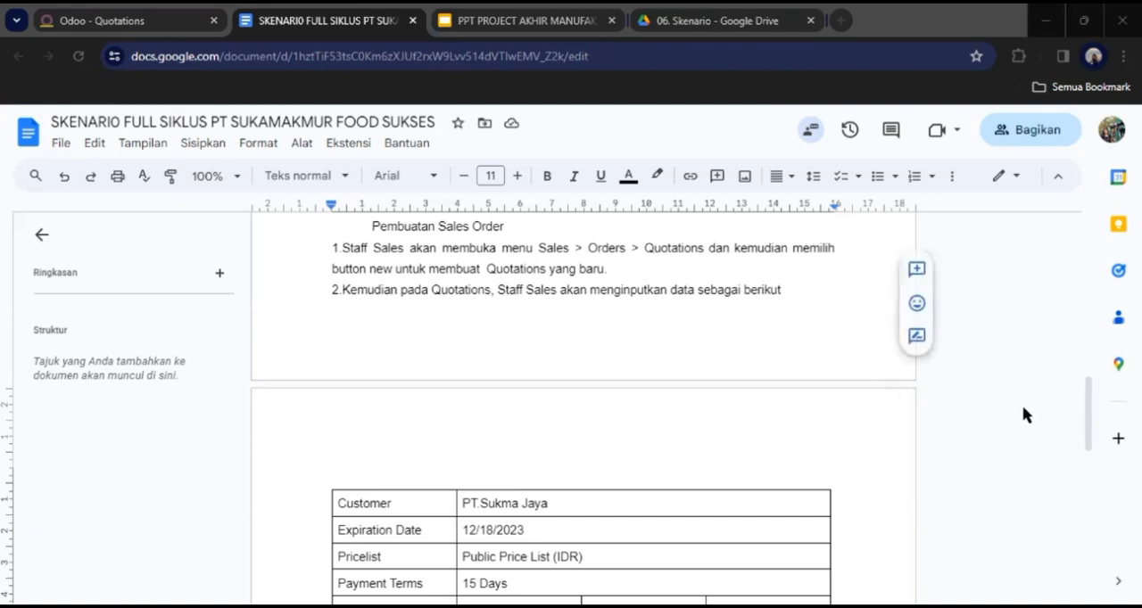
# Following the scenario document, create a quotation in Odoo for PT.Sukma Jaya with expiration 12/18/2023 and payment terms of 15 Days.
pyautogui.moveTo(1086, 428); pyautogui.dragTo(1091, 496)
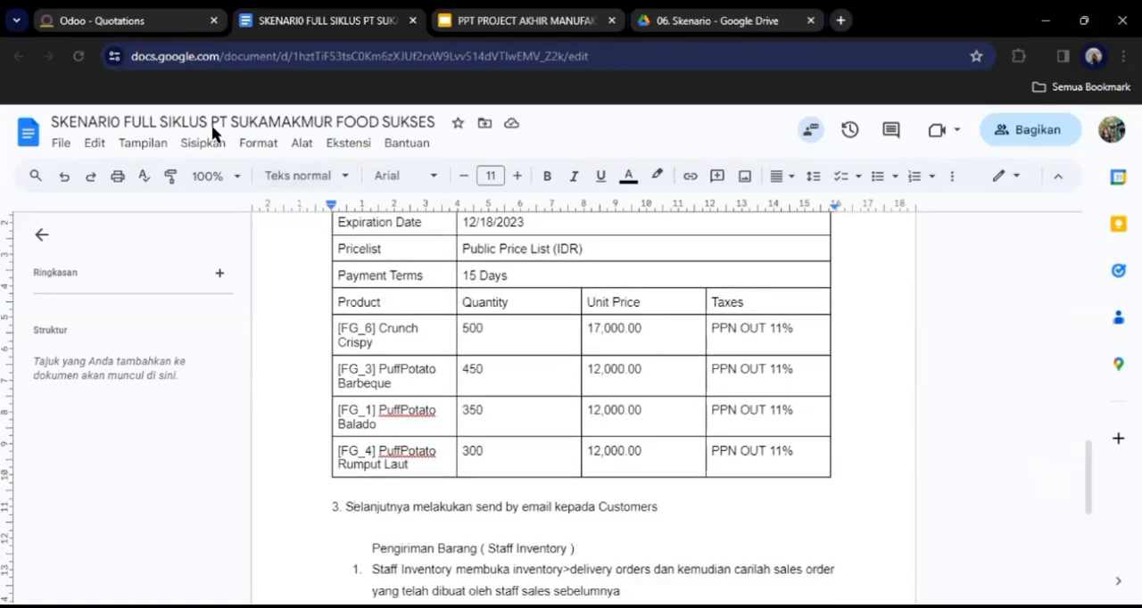
pyautogui.click(106, 23)
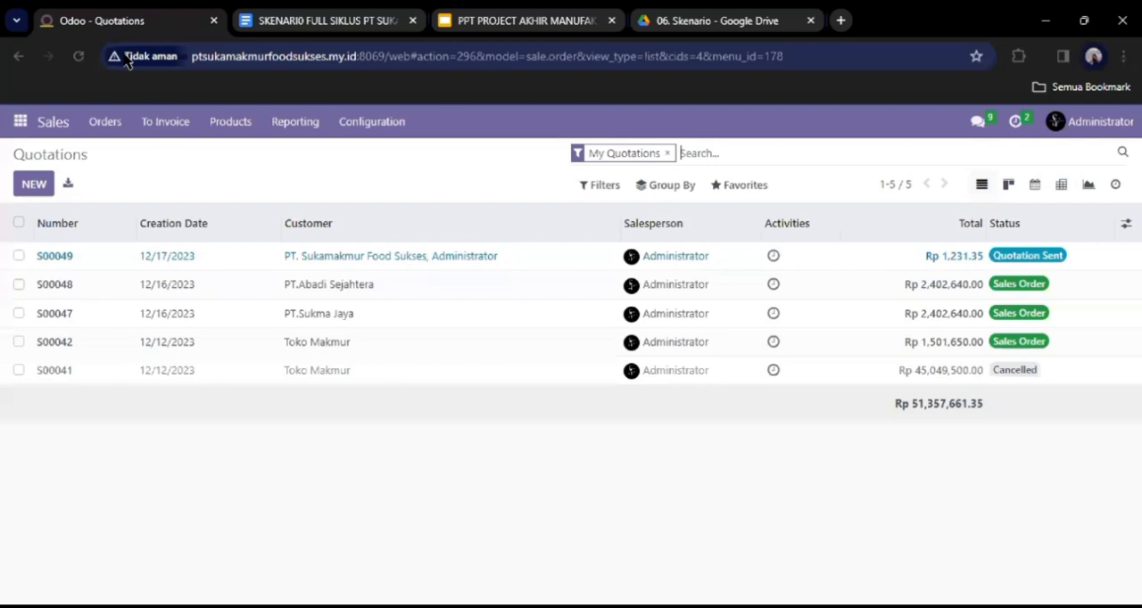
pyautogui.click(38, 185)
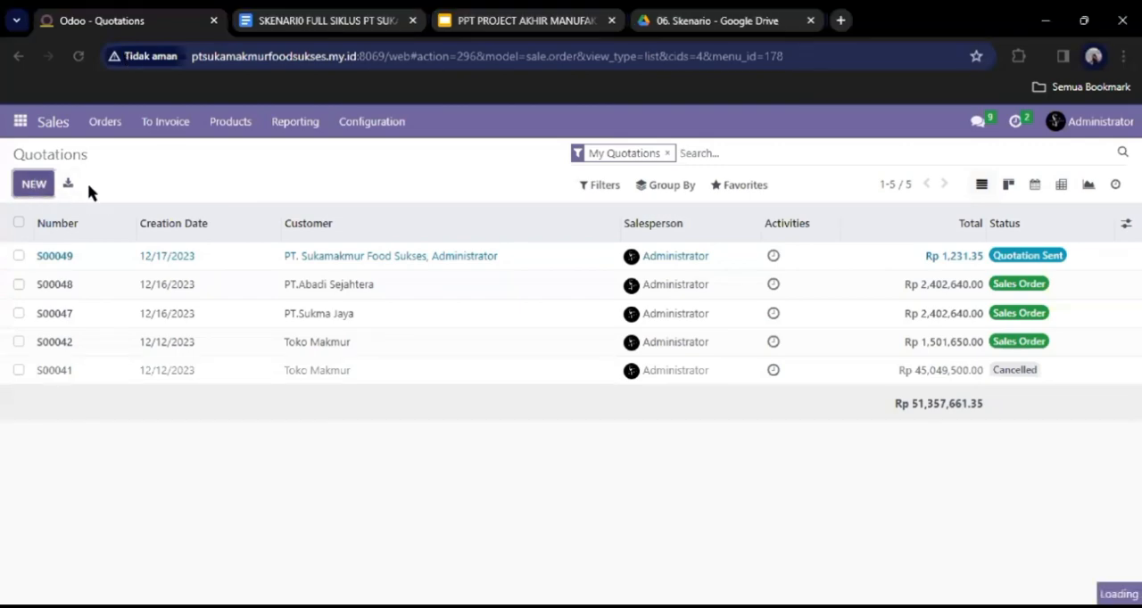
pyautogui.click(298, 327)
pyautogui.click(282, 418)
pyautogui.click(731, 330)
pyautogui.click(734, 531)
pyautogui.click(759, 393)
pyautogui.click(705, 428)
pyautogui.scroll(-3, 571, 401)
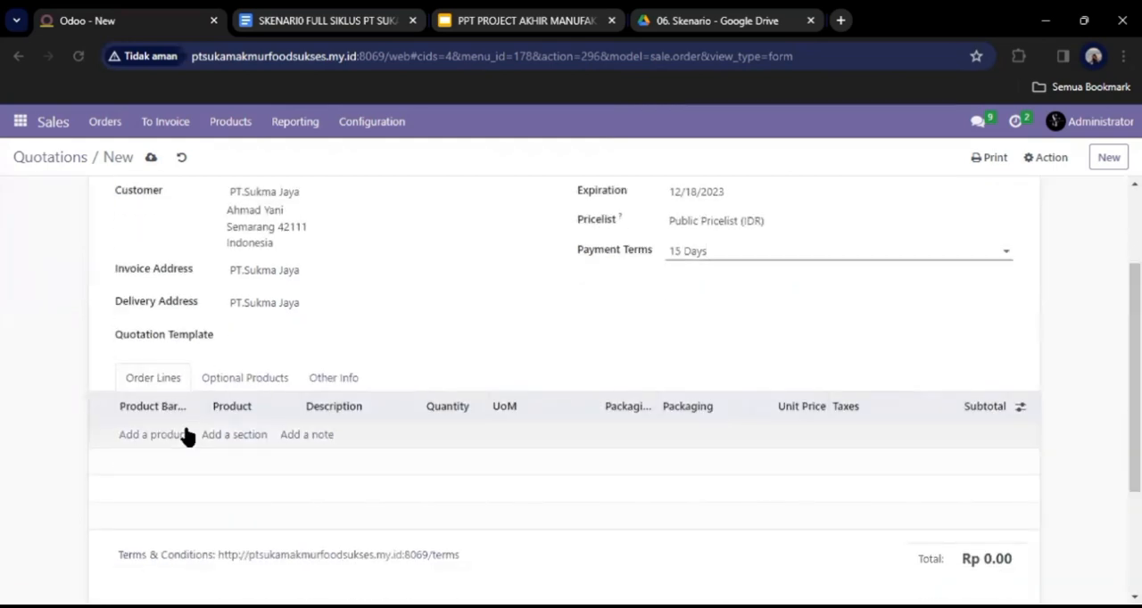
# Add an order line for 500 Pcs of [FG_6] Crunch Crispy to the quotation.
pyautogui.click(154, 434)
pyautogui.write('C')
pyautogui.click(304, 294)
pyautogui.click(448, 434)
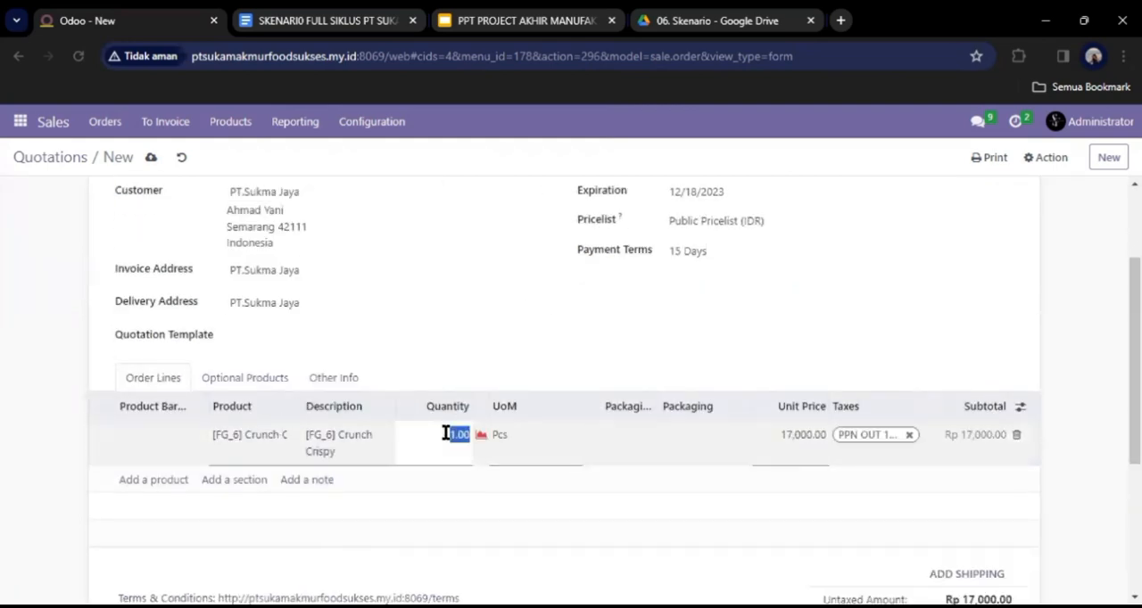
pyautogui.write('500')
# Add an order line for 450 Pcs of [FG_3] PuffPotato Barbeque.
pyautogui.click(153, 480)
pyautogui.write('Pu')
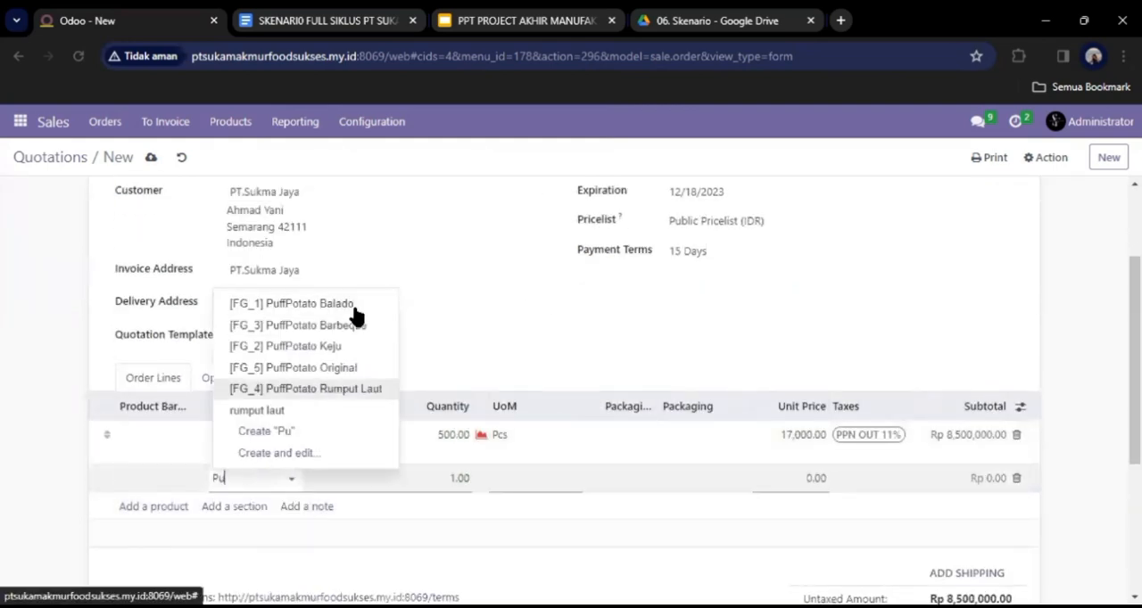
pyautogui.click(355, 325)
pyautogui.click(460, 478)
pyautogui.write('450')
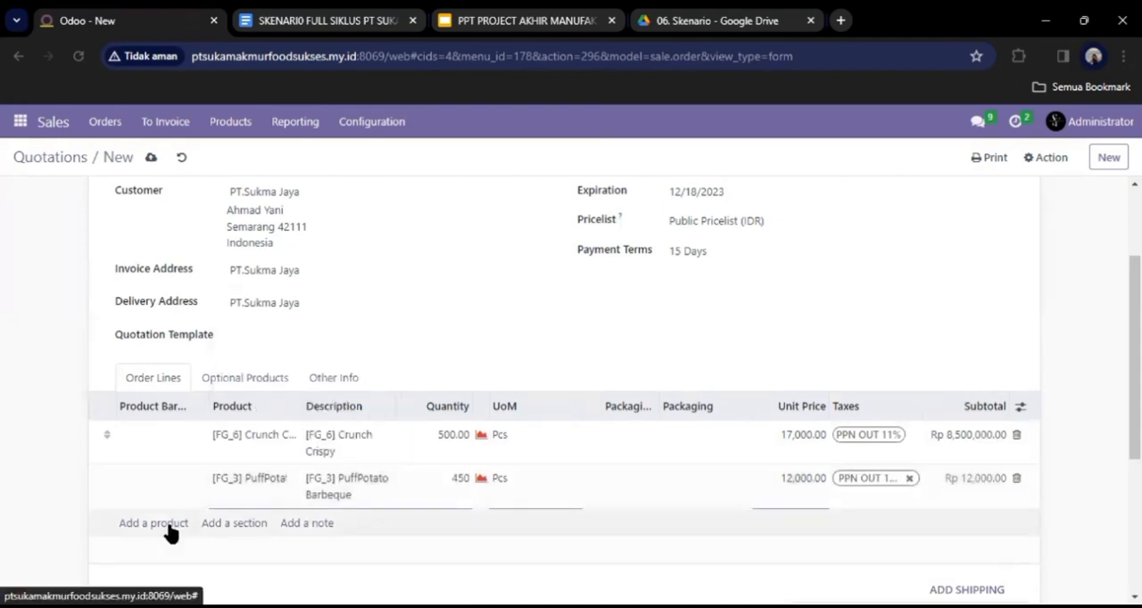
# Add an order line for 350 Pcs of [FG_1] PuffPotato Balado.
pyautogui.click(165, 524)
pyautogui.write('B')
pyautogui.click(308, 374)
pyautogui.click(453, 523)
pyautogui.write('350')
# Add an order line for 300 Pcs of [FG_4] PuffPotato Rumput Laut.
pyautogui.click(186, 568)
pyautogui.click(279, 568)
pyautogui.click(308, 417)
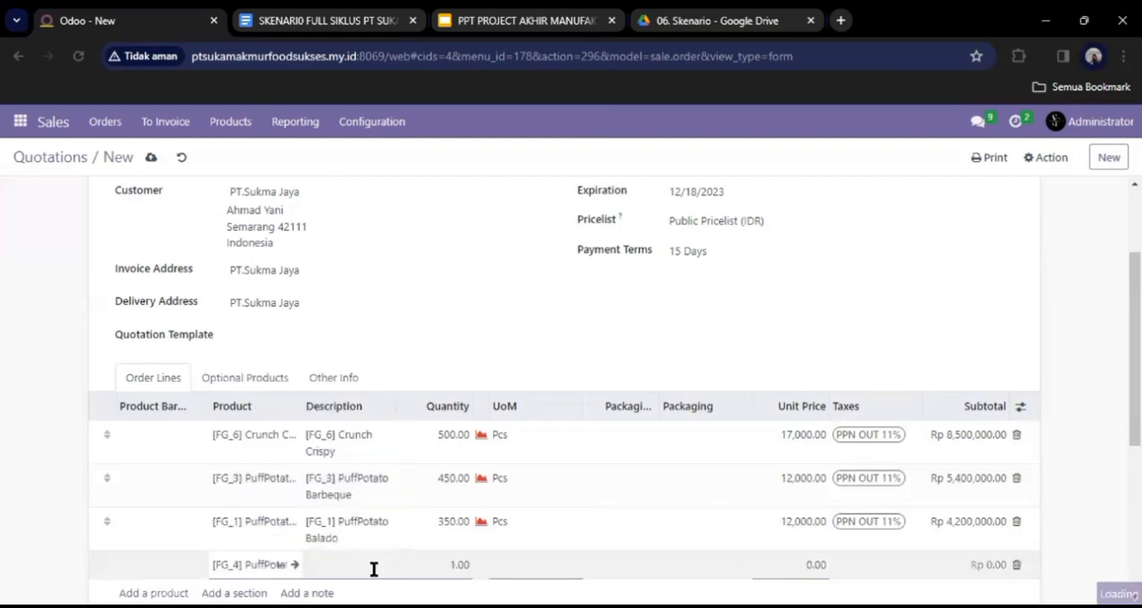
pyautogui.moveTo(456, 566); pyautogui.dragTo(487, 566)
pyautogui.press('BackSpace')
pyautogui.press('BackSpace')
pyautogui.write('300')
pyautogui.click(830, 353)
# Confirm the quotation as a sales order, email the order confirmation with its PDF to PT.Sukma Jaya, and check the message log.
pyautogui.scroll(-3, 830, 354)
pyautogui.scroll(5, 830, 353)
pyautogui.click(143, 192)
pyautogui.click(163, 193)
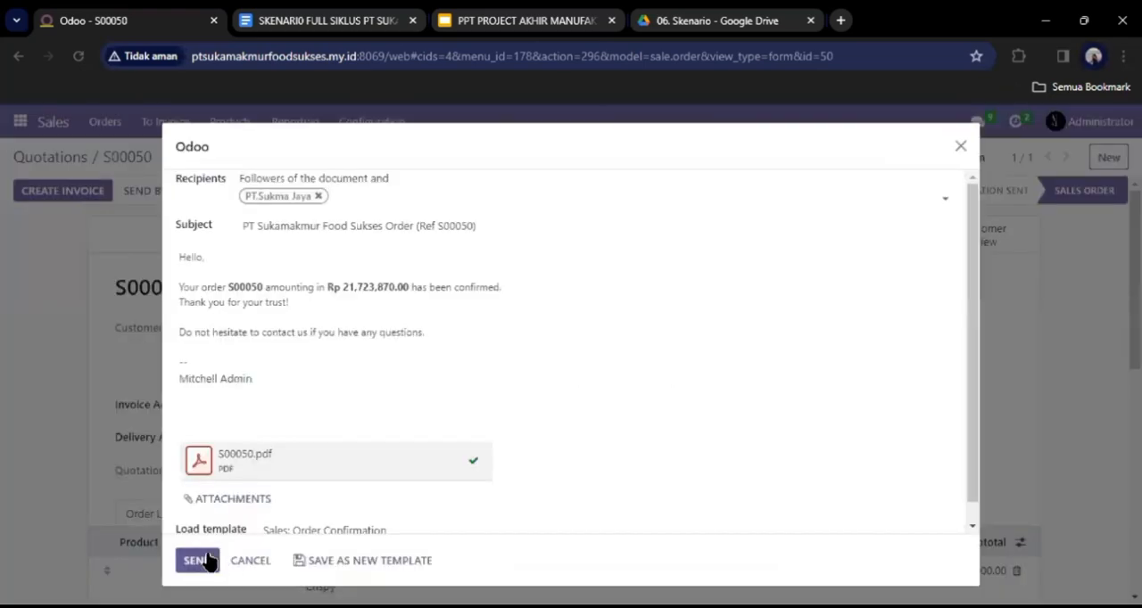
pyautogui.click(207, 559)
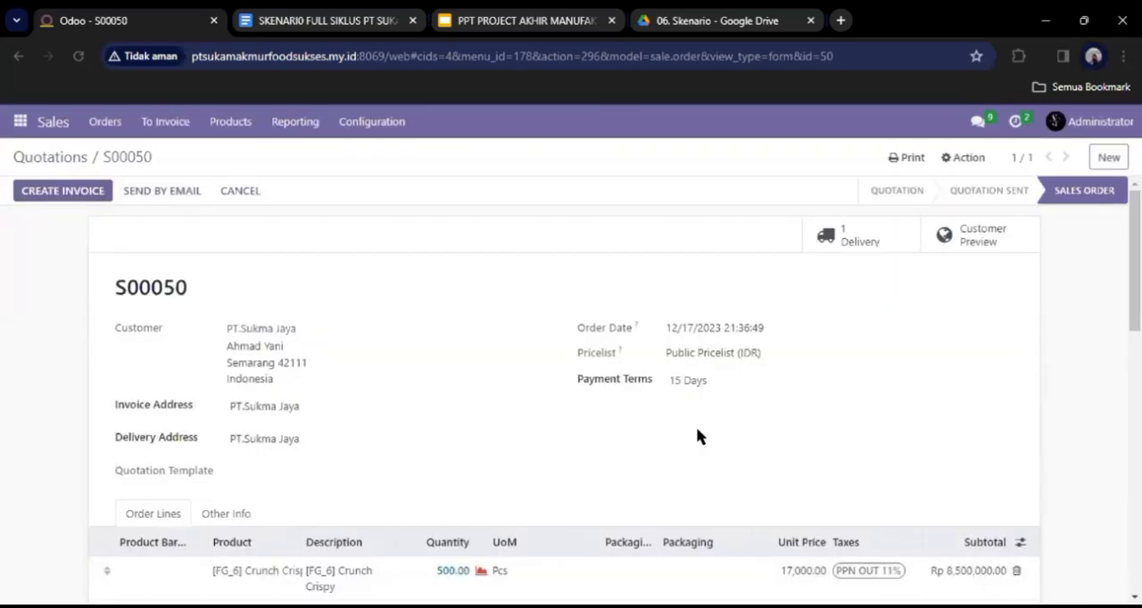
pyautogui.scroll(-5, 695, 427)
pyautogui.scroll(-5, 695, 427)
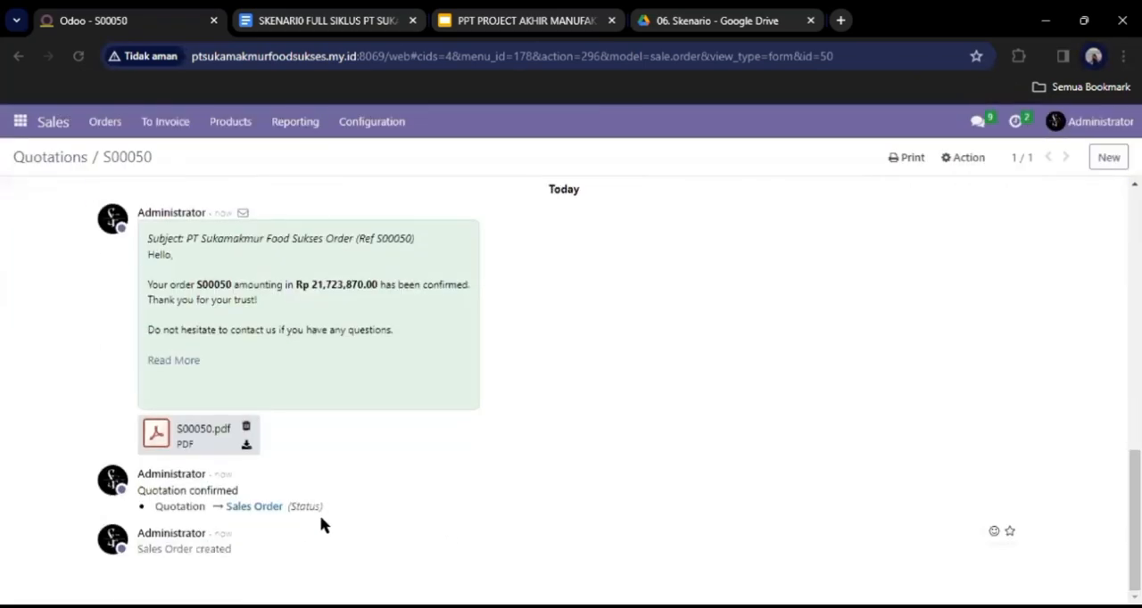
pyautogui.scroll(9, 534, 410)
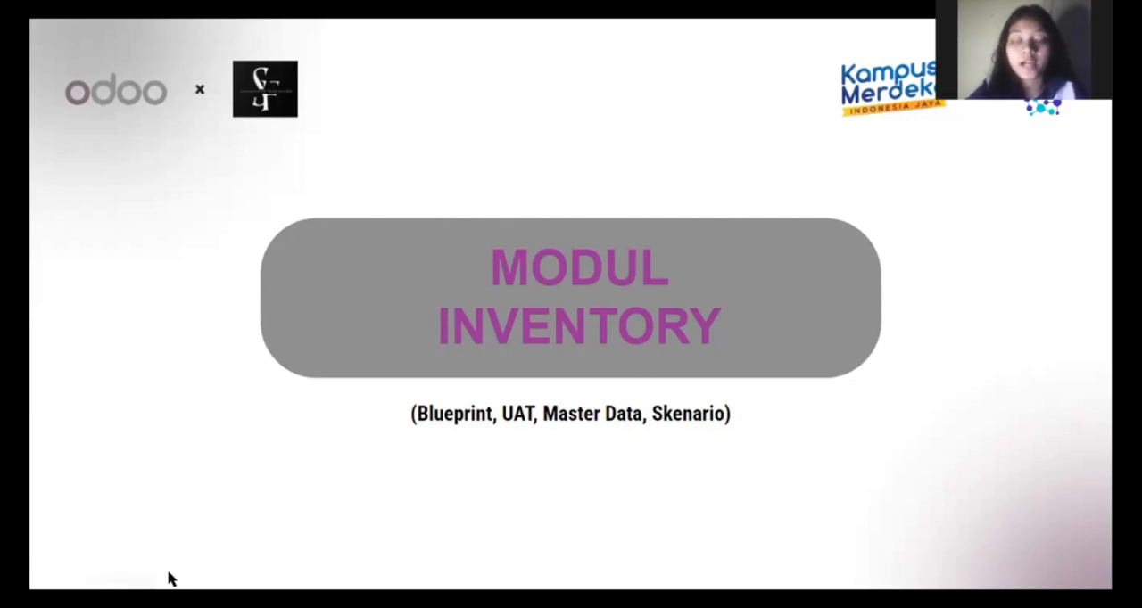
pyautogui.click(126, 576)
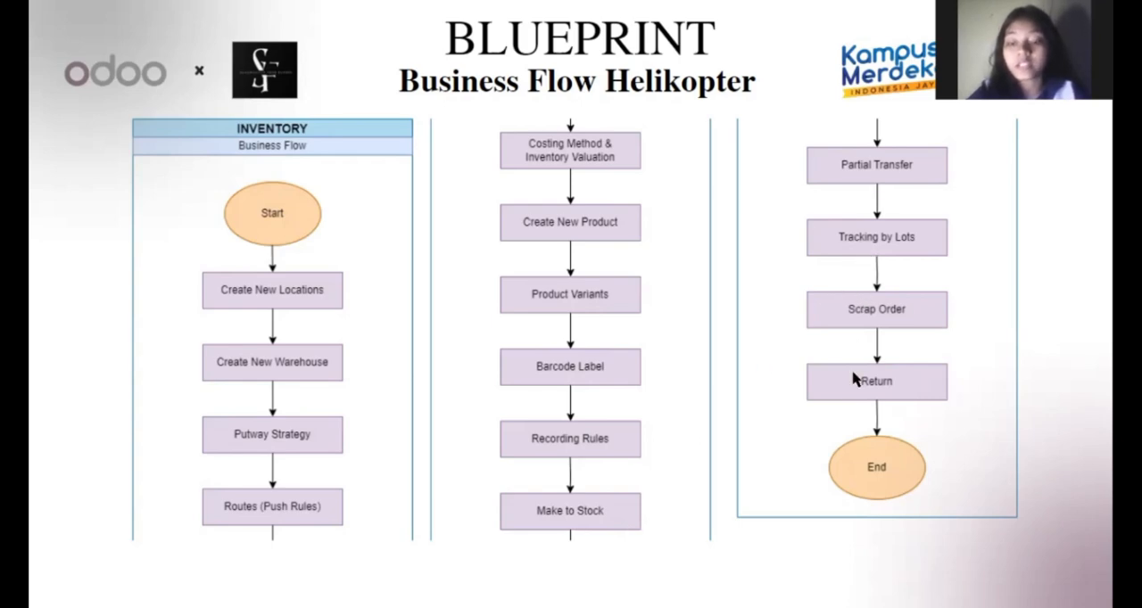
pyautogui.press('Right')
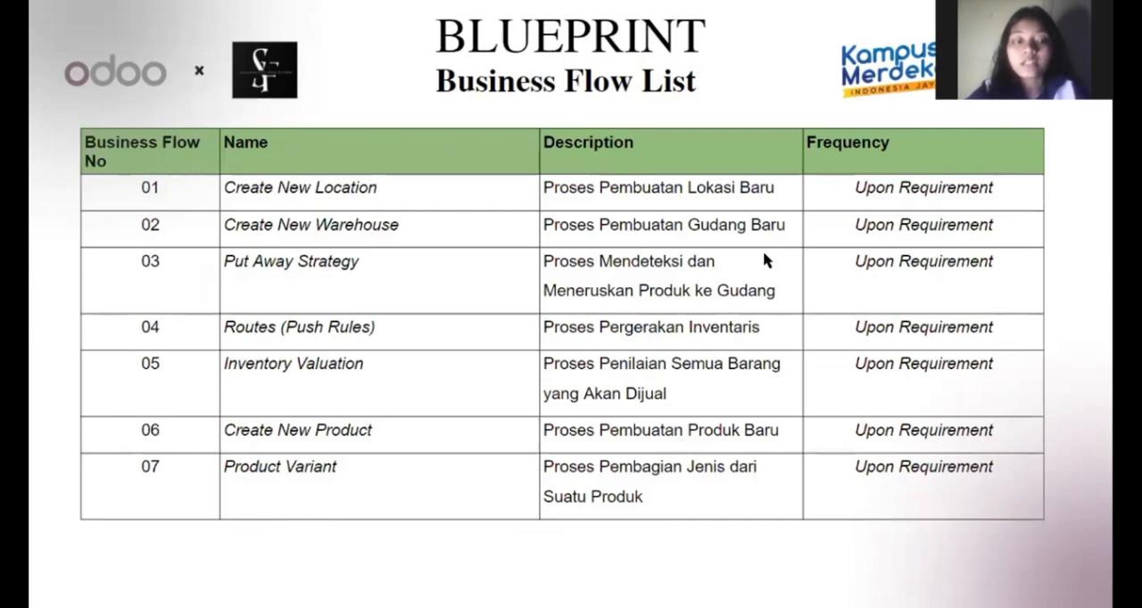
pyautogui.press('Right')
pyautogui.press('Right')
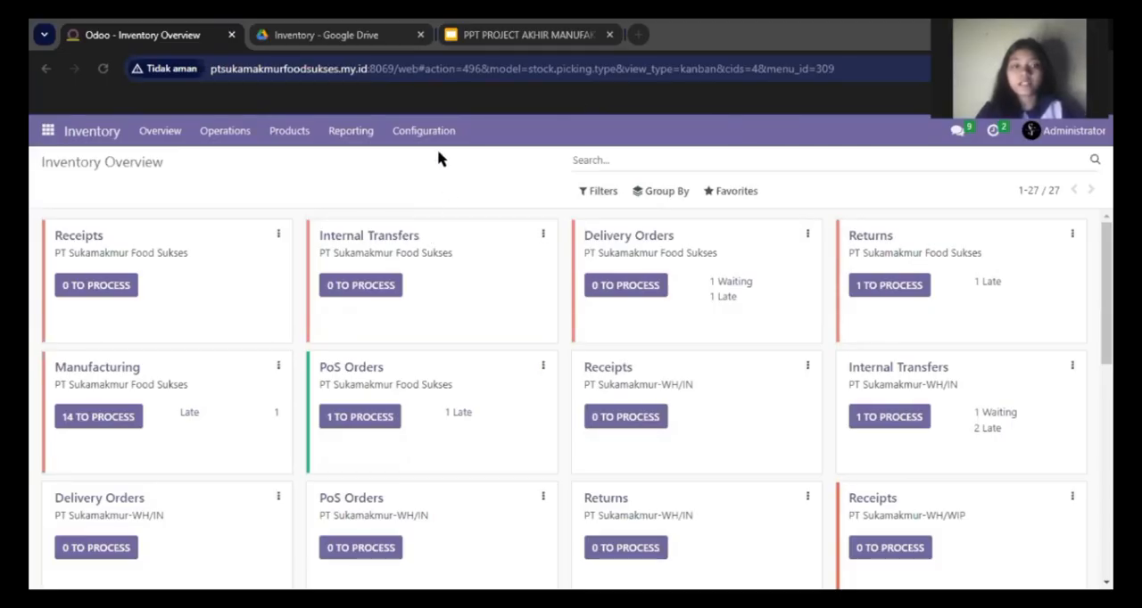
# Look through the master data files in the Inventory folder on Google Drive, and return to Odoo's Inventory Overview.
pyautogui.hotkey('ctrl', 'Tab')
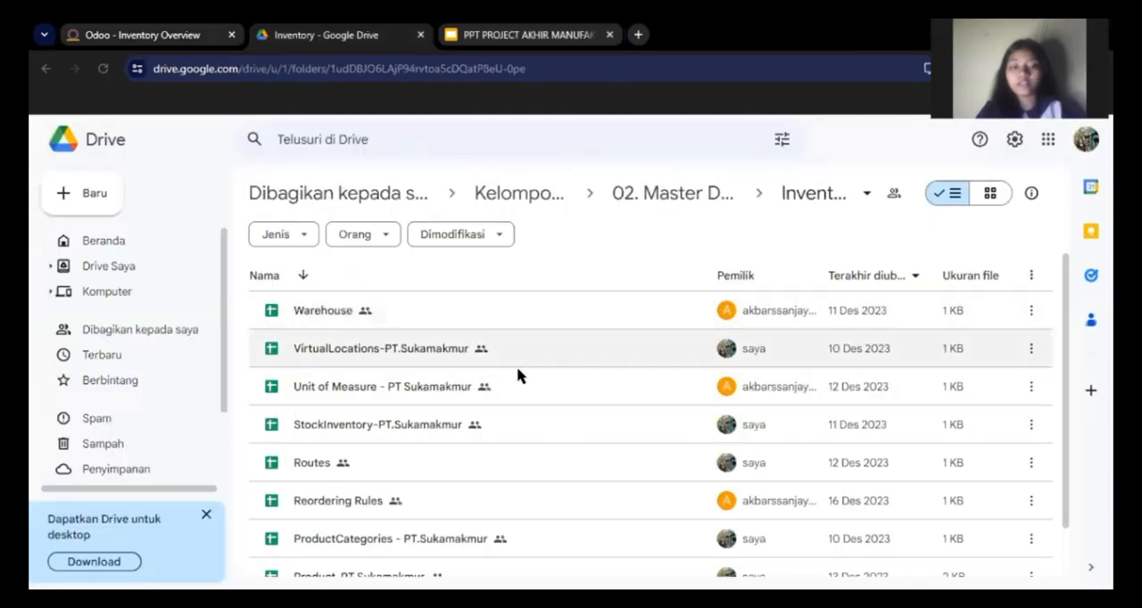
pyautogui.moveTo(1064, 339); pyautogui.dragTo(1070, 402)
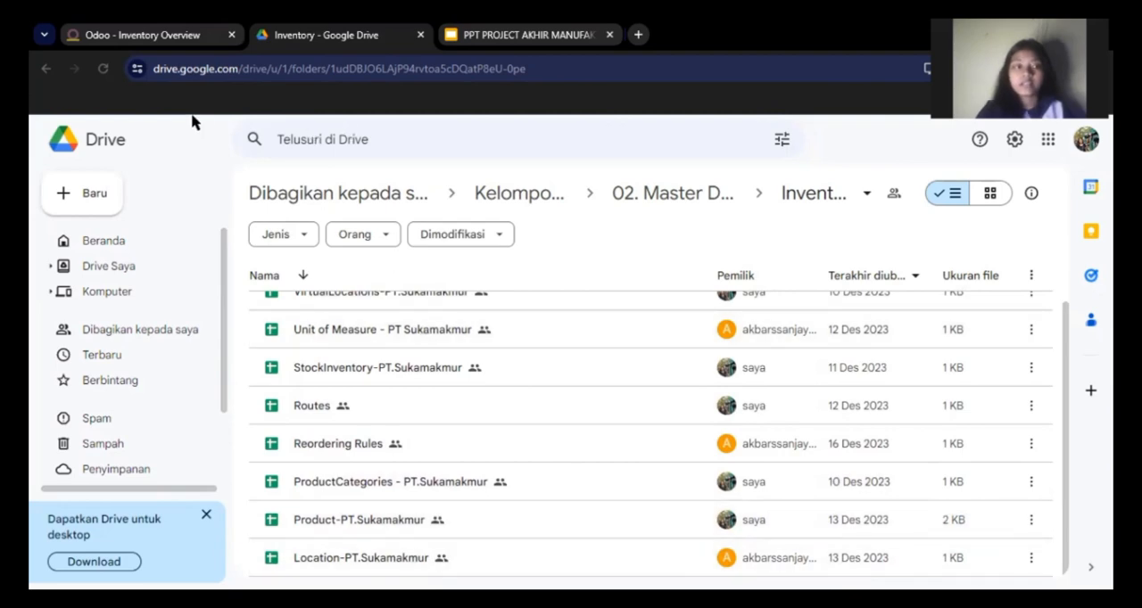
pyautogui.click(143, 35)
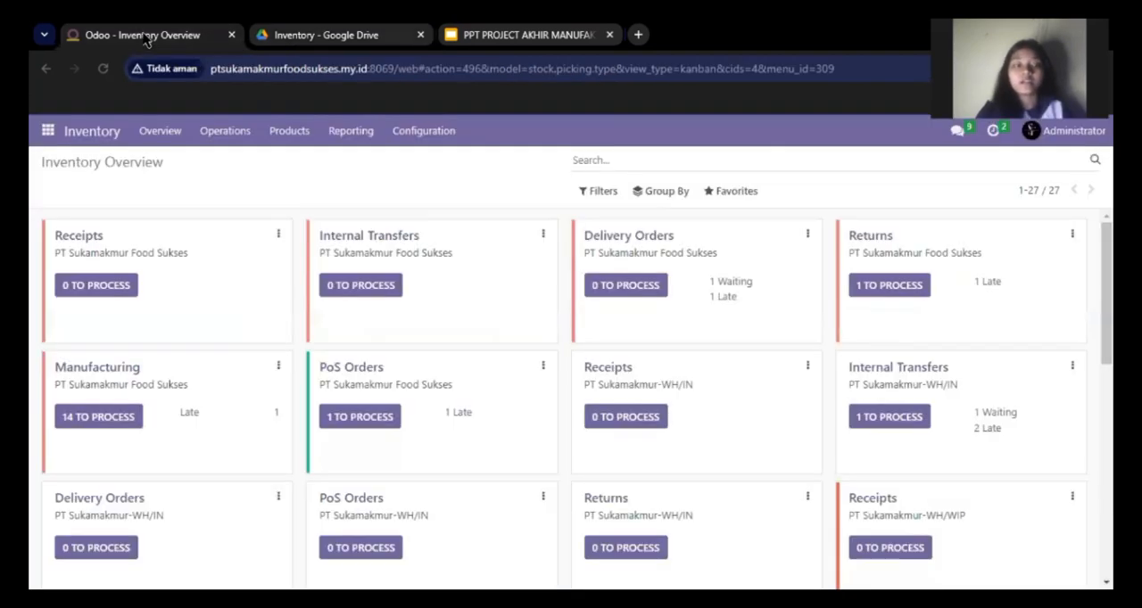
# Open the Inventory locations list and view its page for importing location records from a file.
pyautogui.click(426, 134)
pyautogui.click(446, 225)
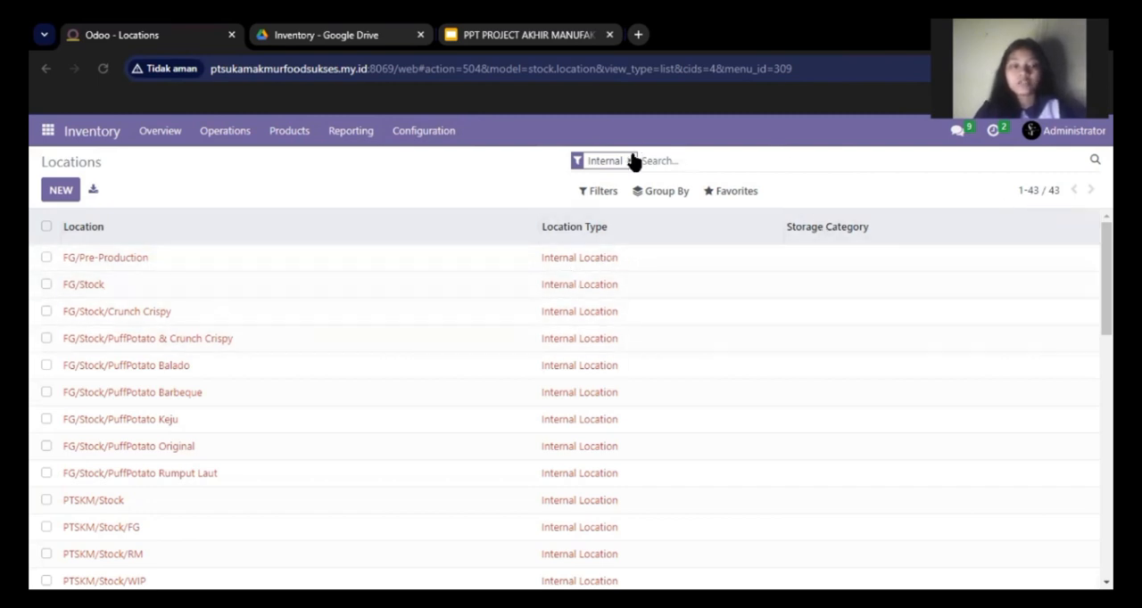
pyautogui.click(757, 195)
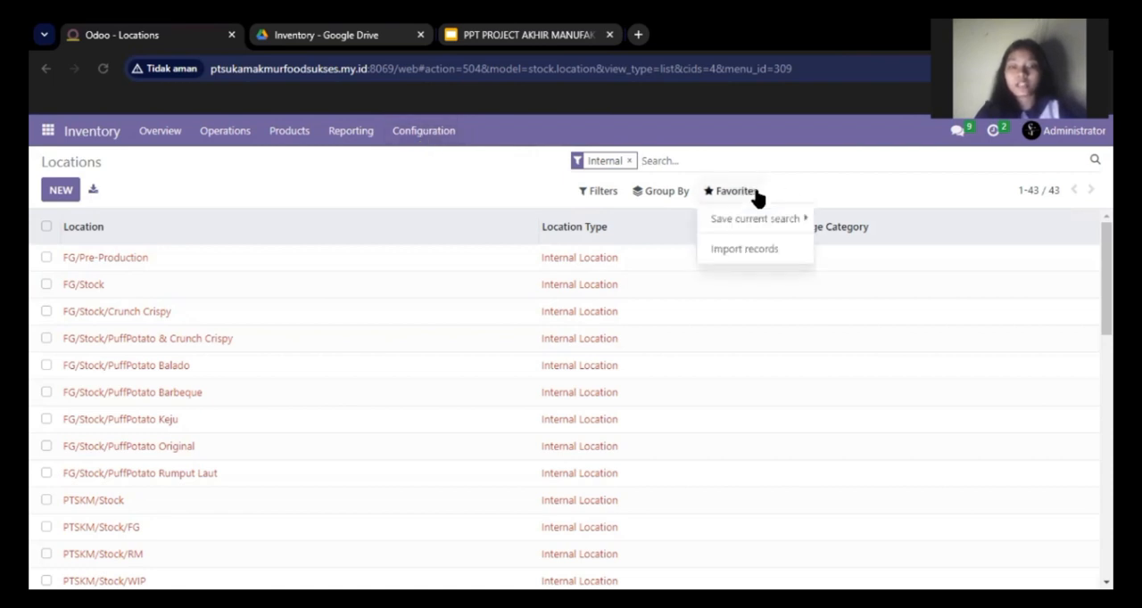
pyautogui.click(735, 256)
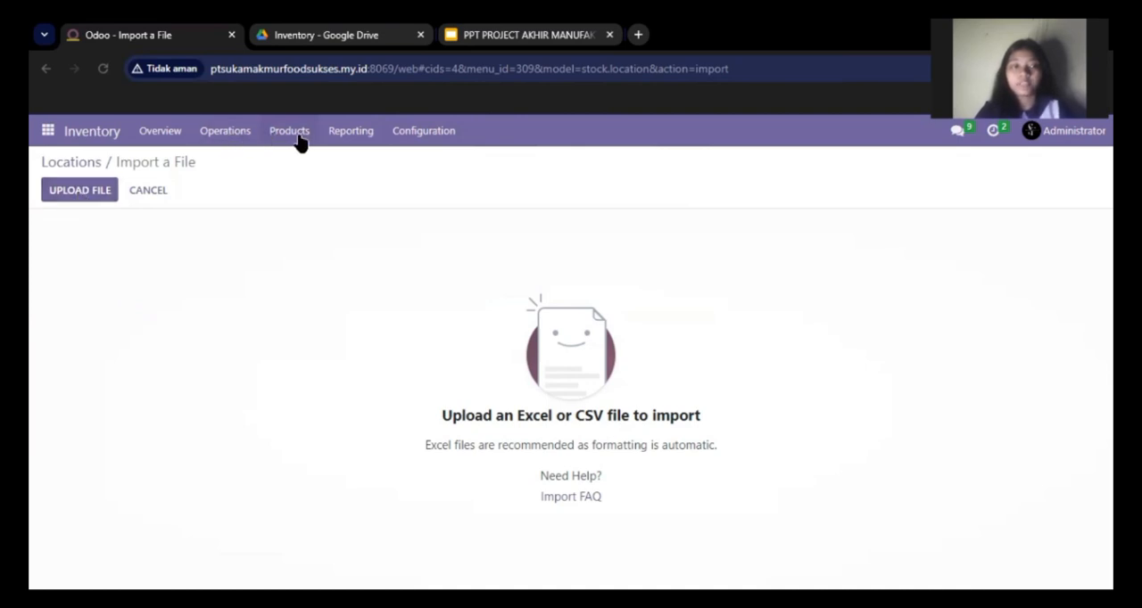
# Look through the Inventory warehouses list and the list of routes.
pyautogui.click(408, 136)
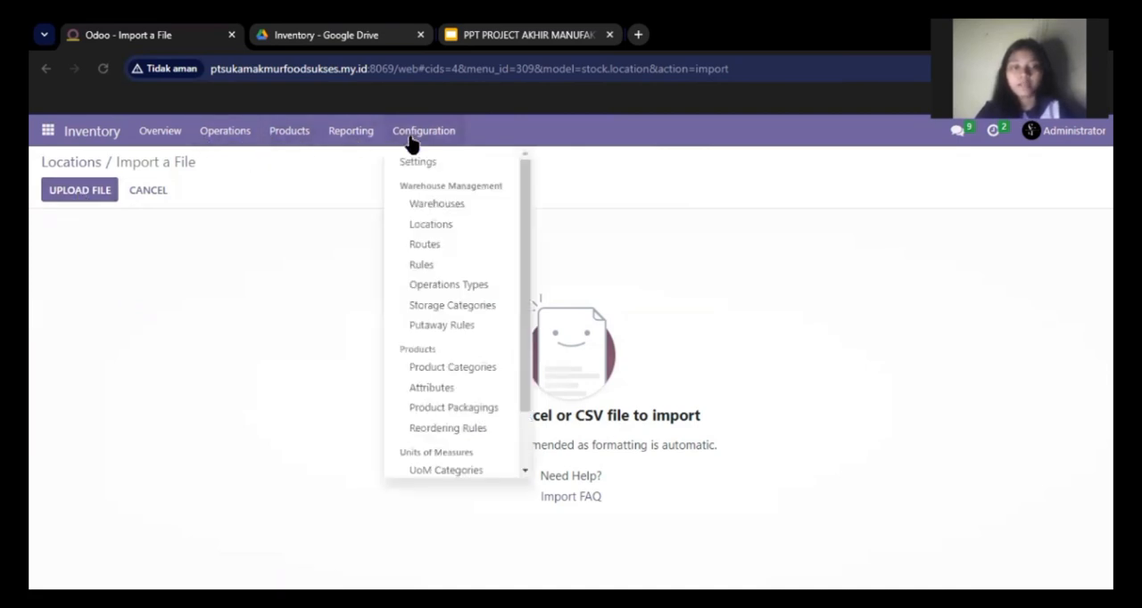
pyautogui.click(433, 207)
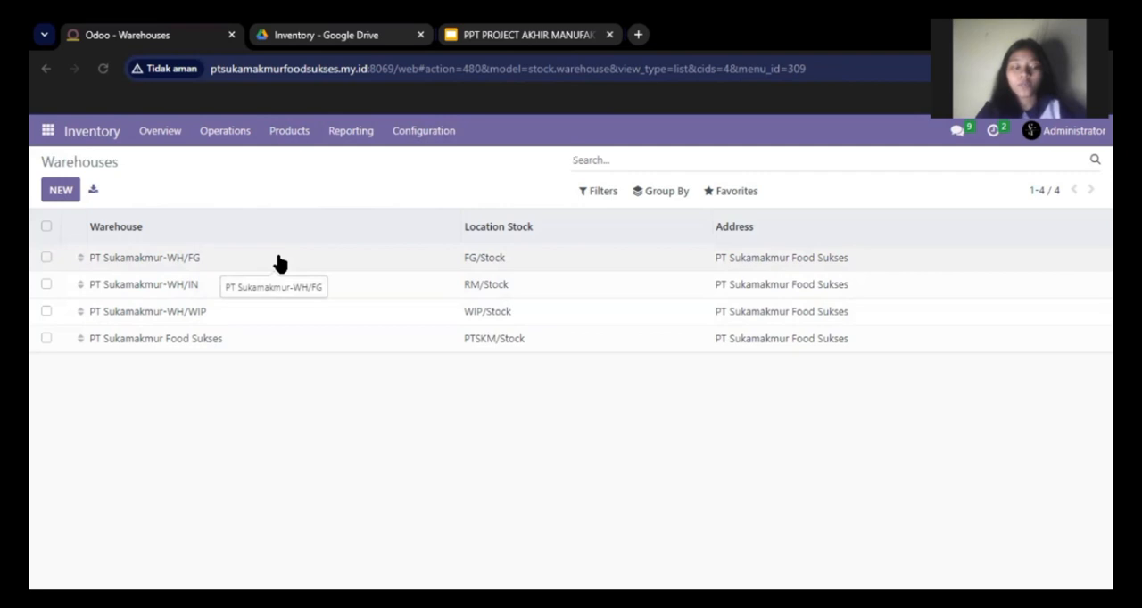
pyautogui.click(427, 132)
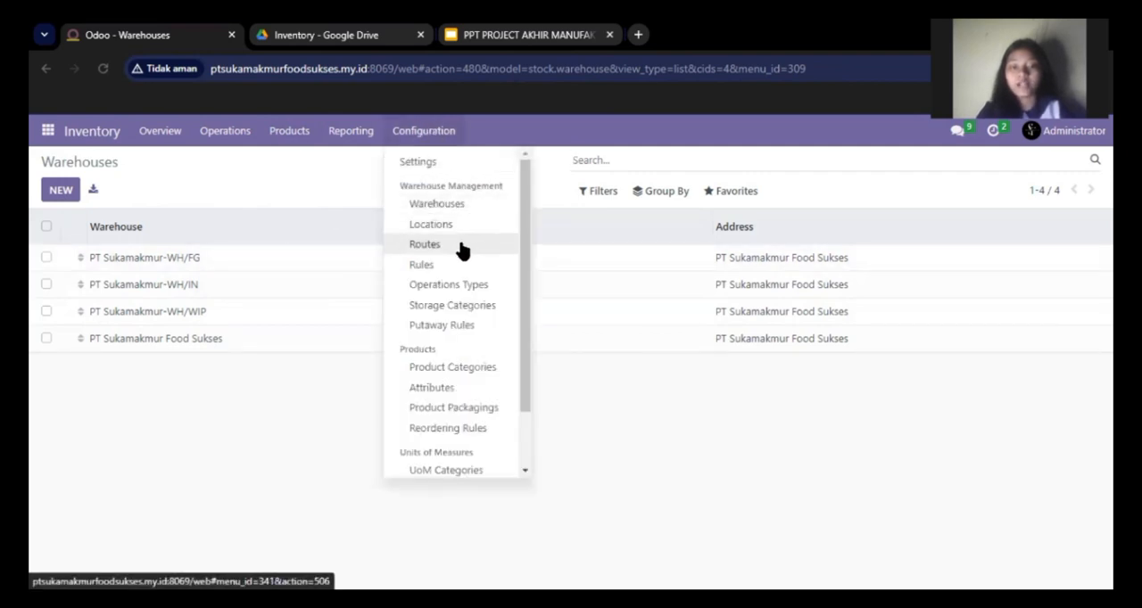
pyautogui.click(425, 245)
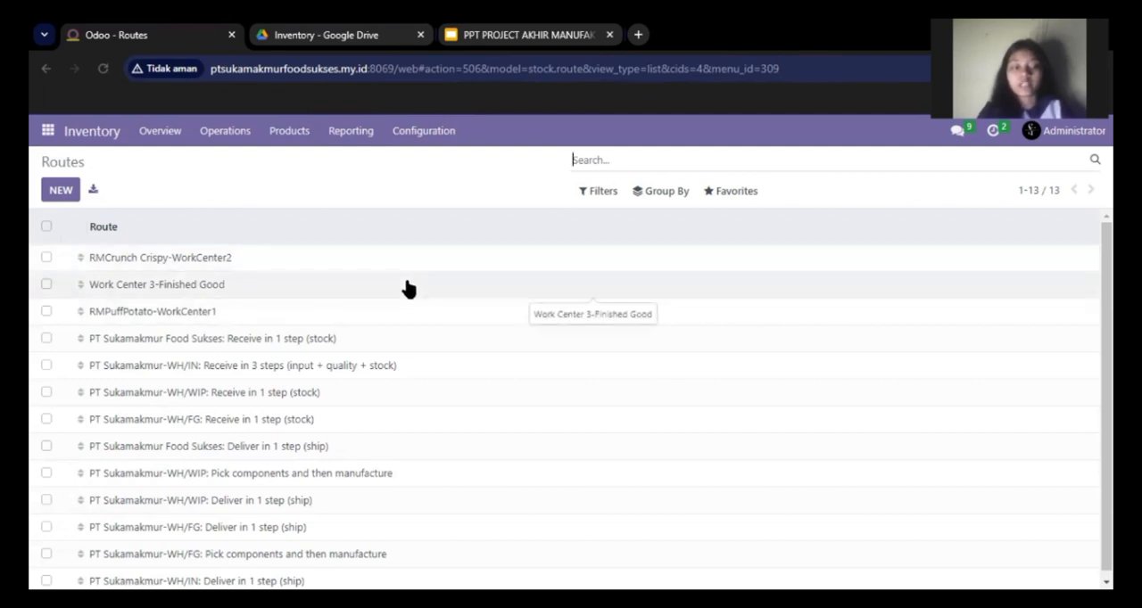
# Look through the full list of product categories and the Inventory product catalogue.
pyautogui.click(436, 131)
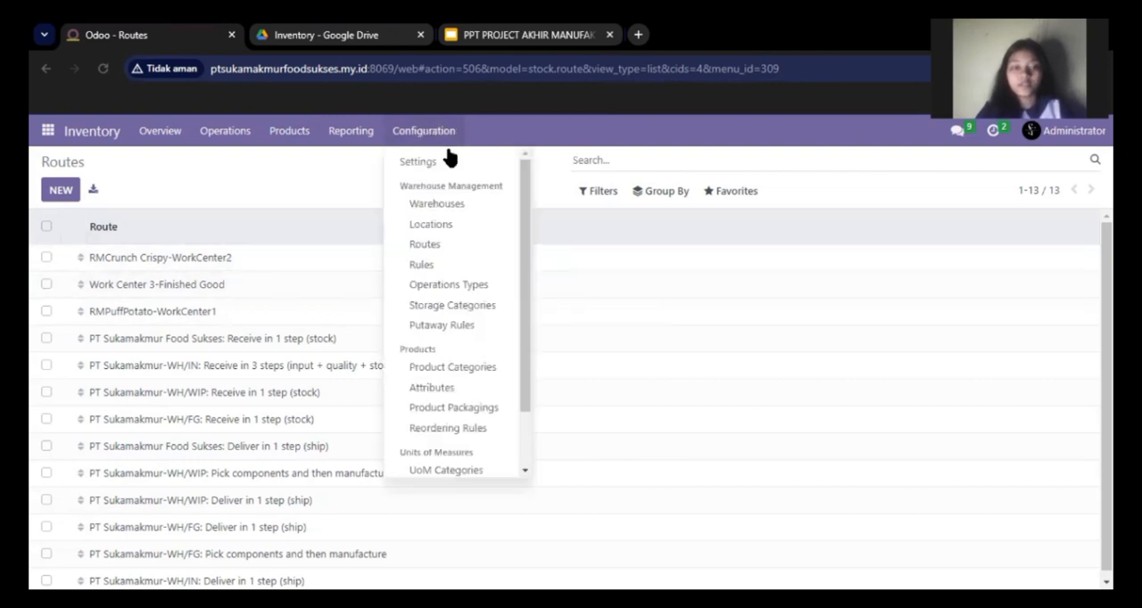
pyautogui.click(481, 370)
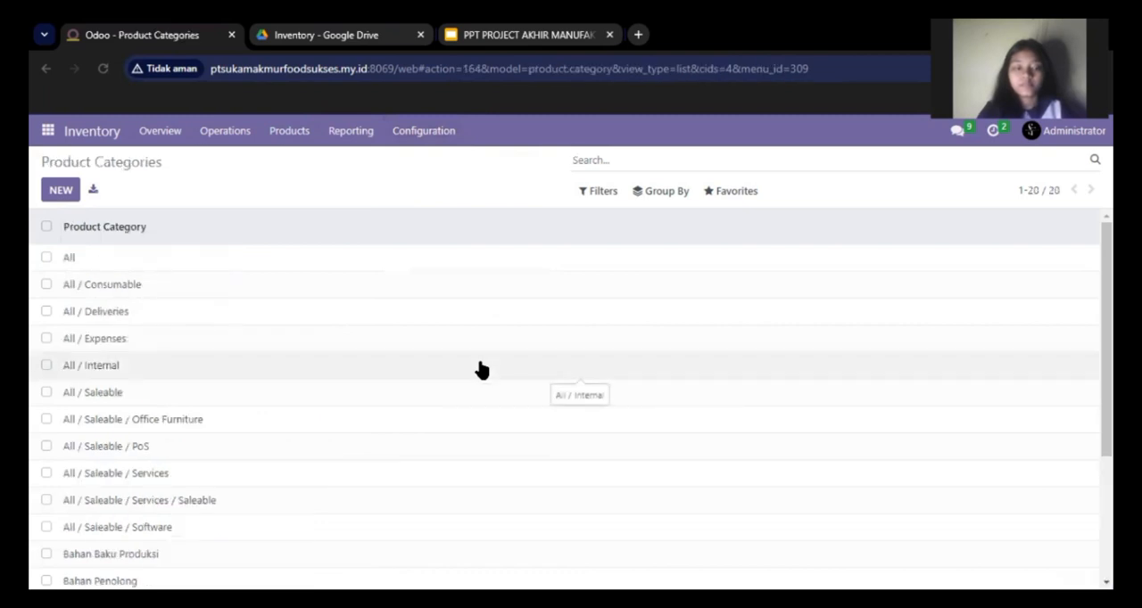
pyautogui.moveTo(1106, 290); pyautogui.dragTo(1106, 410)
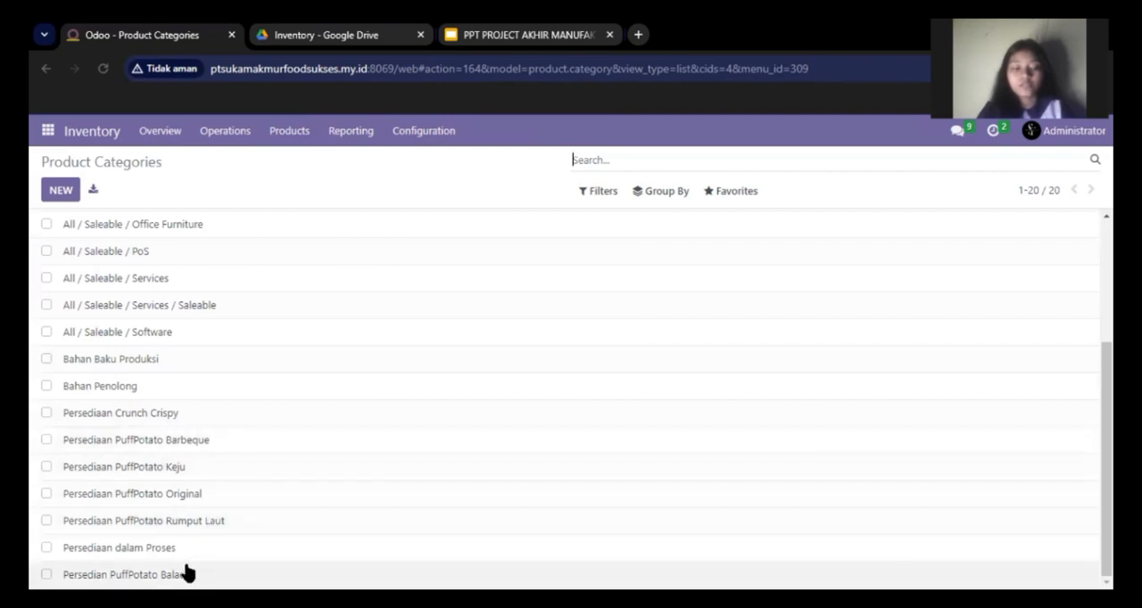
pyautogui.click(290, 134)
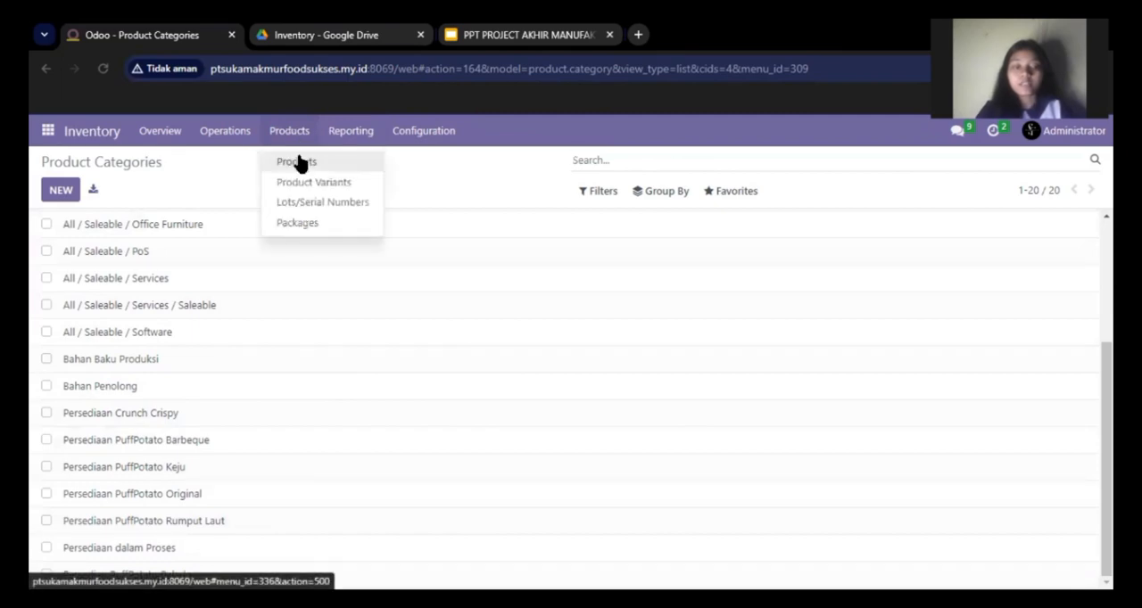
pyautogui.click(299, 162)
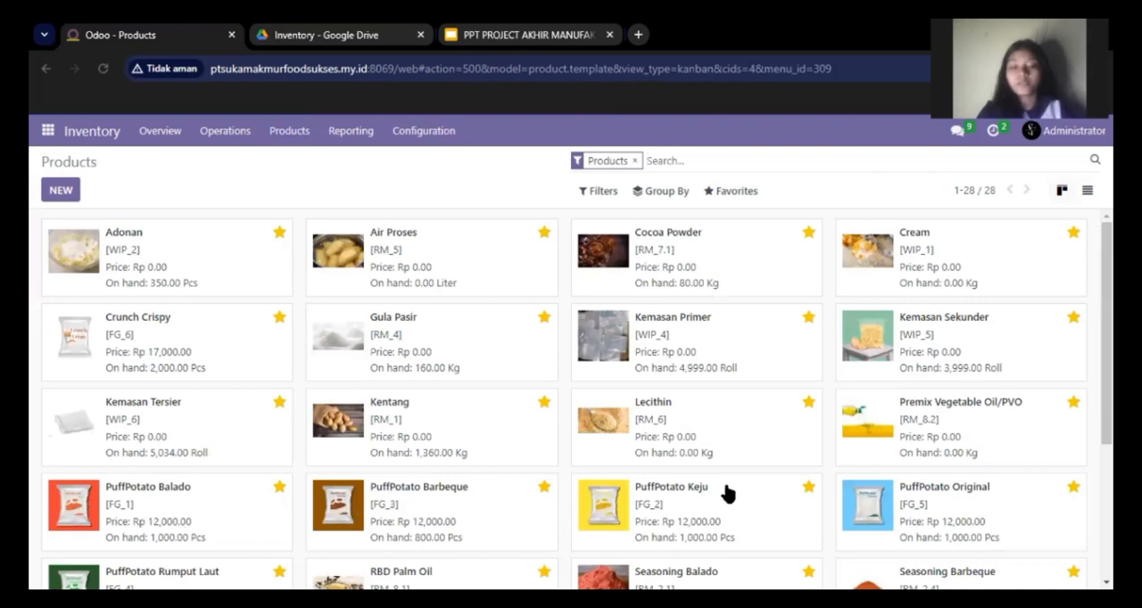
pyautogui.scroll(-1, 577, 371)
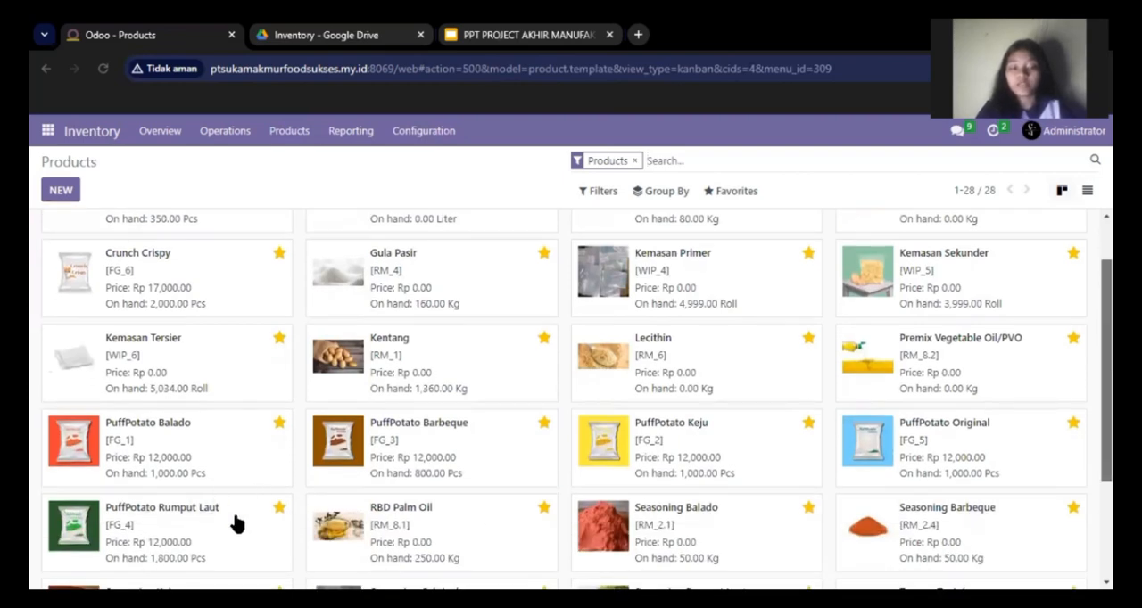
# Look through the Inventory Adjustments list of stock quantities by location.
pyautogui.click(229, 139)
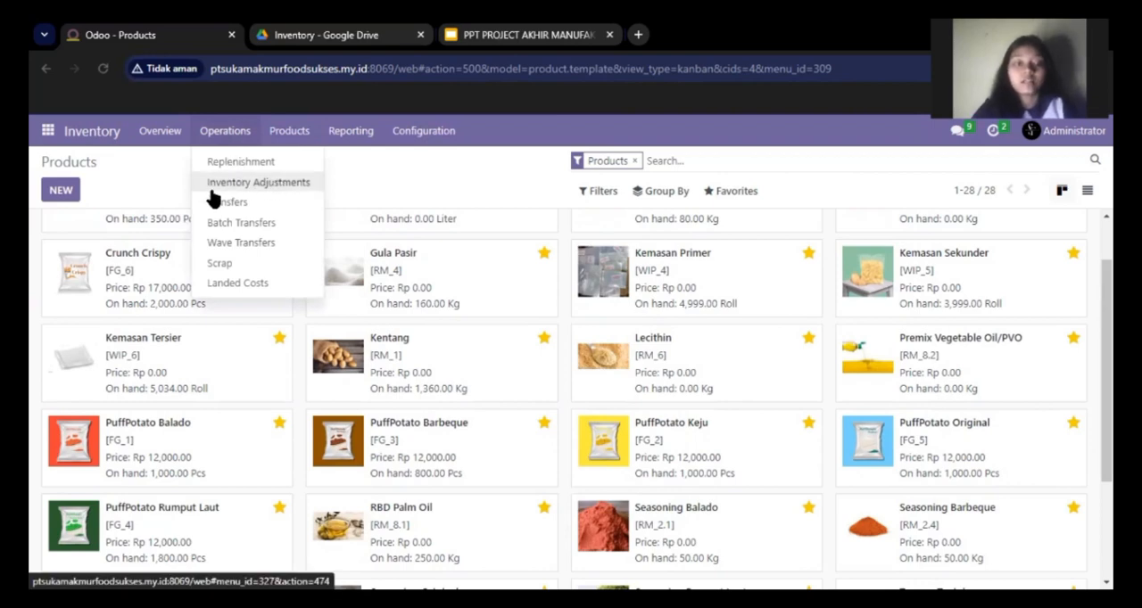
pyautogui.click(300, 184)
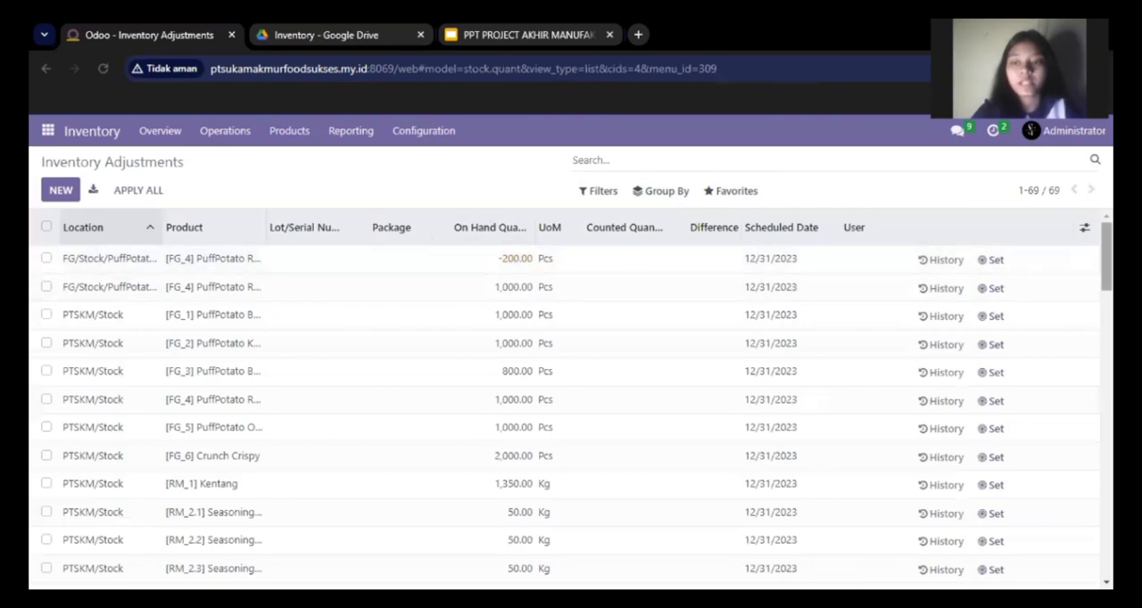
pyautogui.scroll(-8, 571, 399)
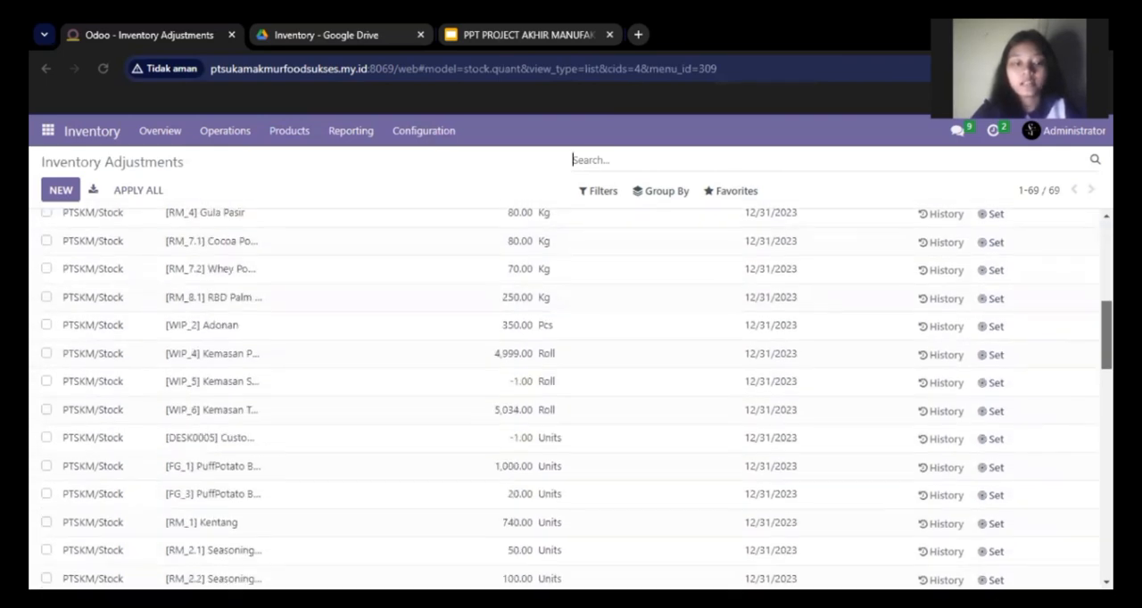
pyautogui.scroll(-10, 571, 399)
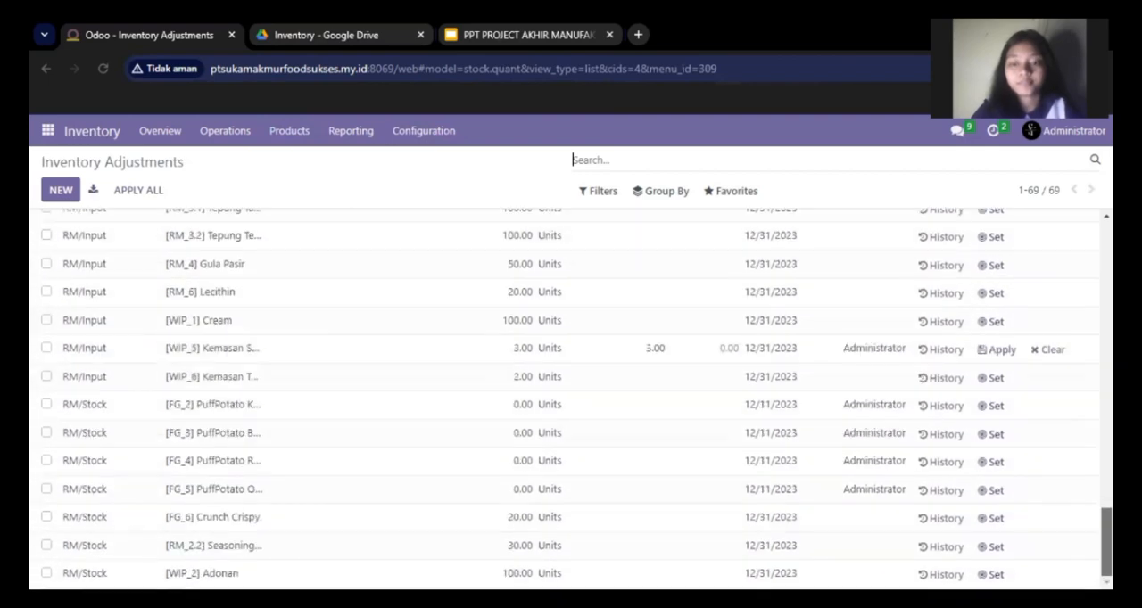
pyautogui.scroll(15, 1082, 376)
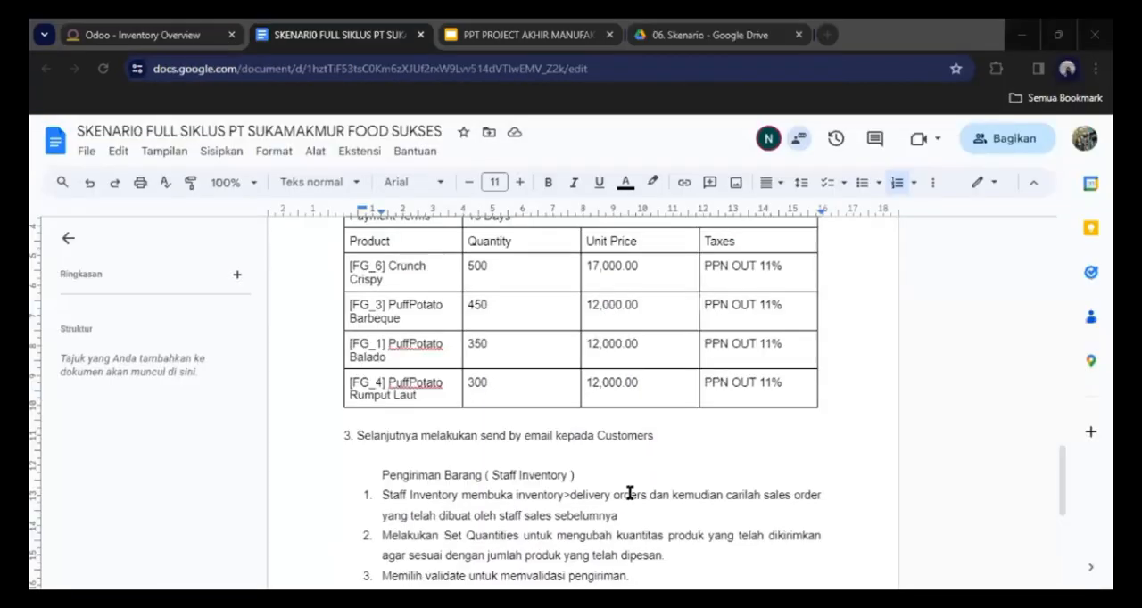
# Check the scenario's delivery instructions, search all Odoo transfers by the sales order number as source document, and open PT.Sukma Jaya's delivery order.
pyautogui.click(626, 493)
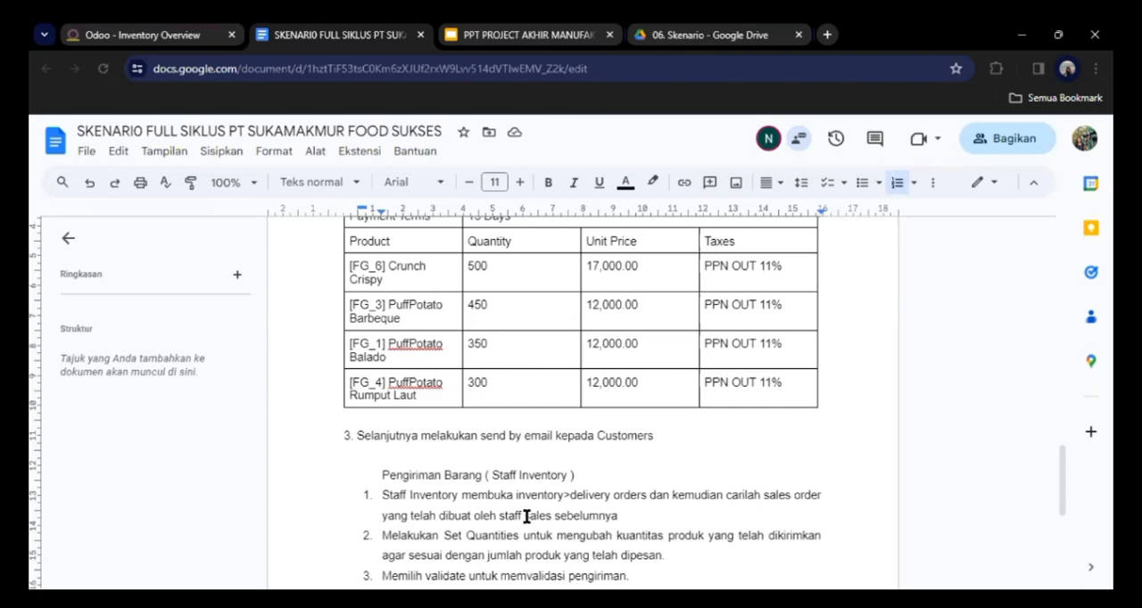
pyautogui.click(161, 35)
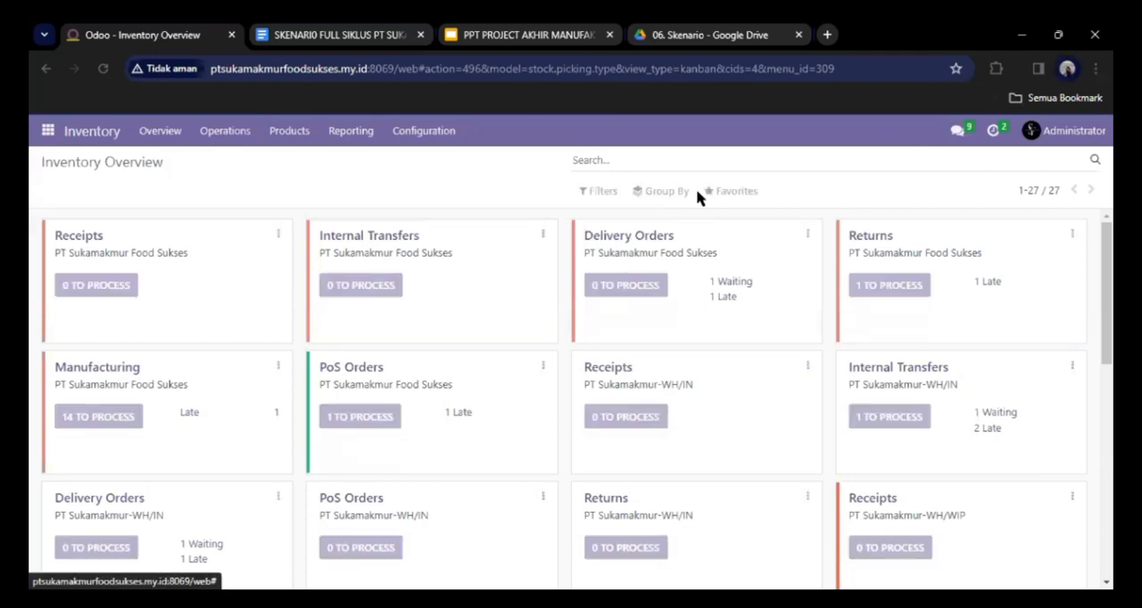
pyautogui.click(628, 239)
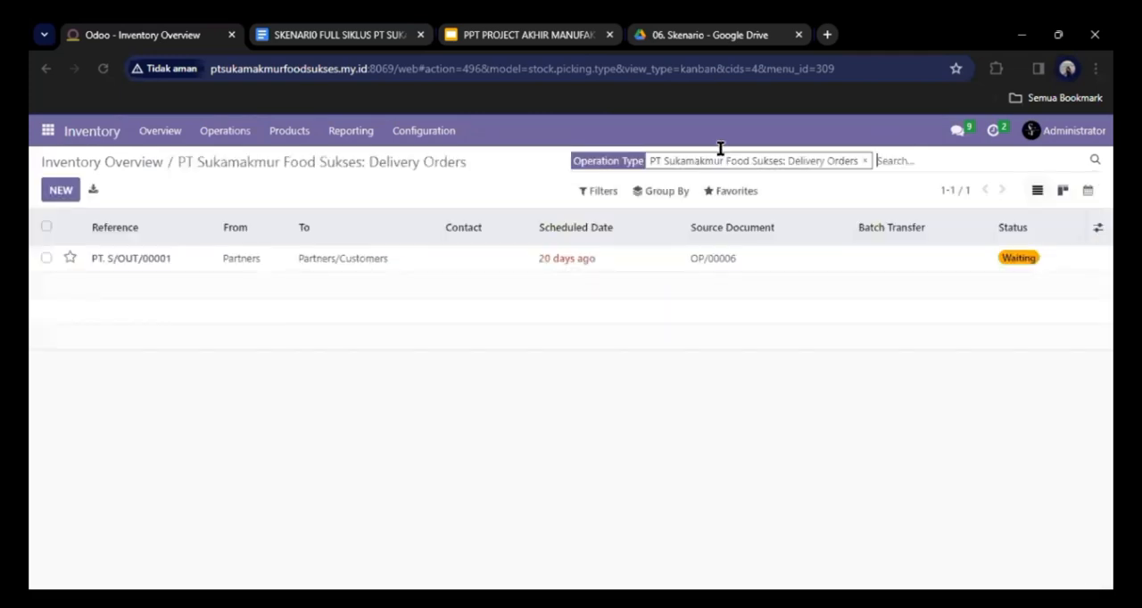
pyautogui.click(862, 162)
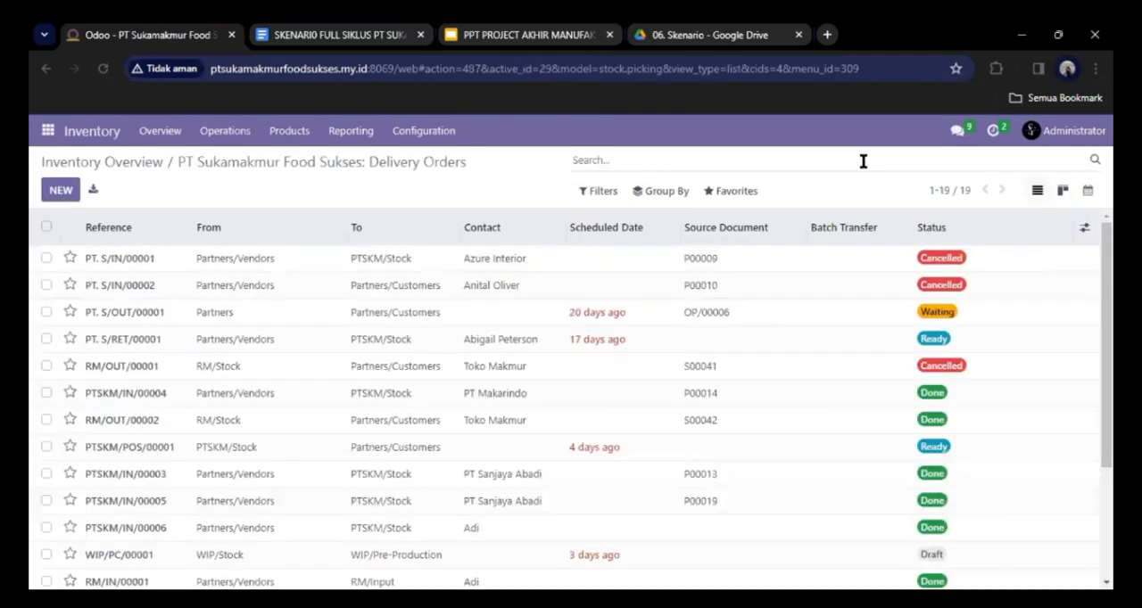
pyautogui.write('S00050')
pyautogui.click(748, 231)
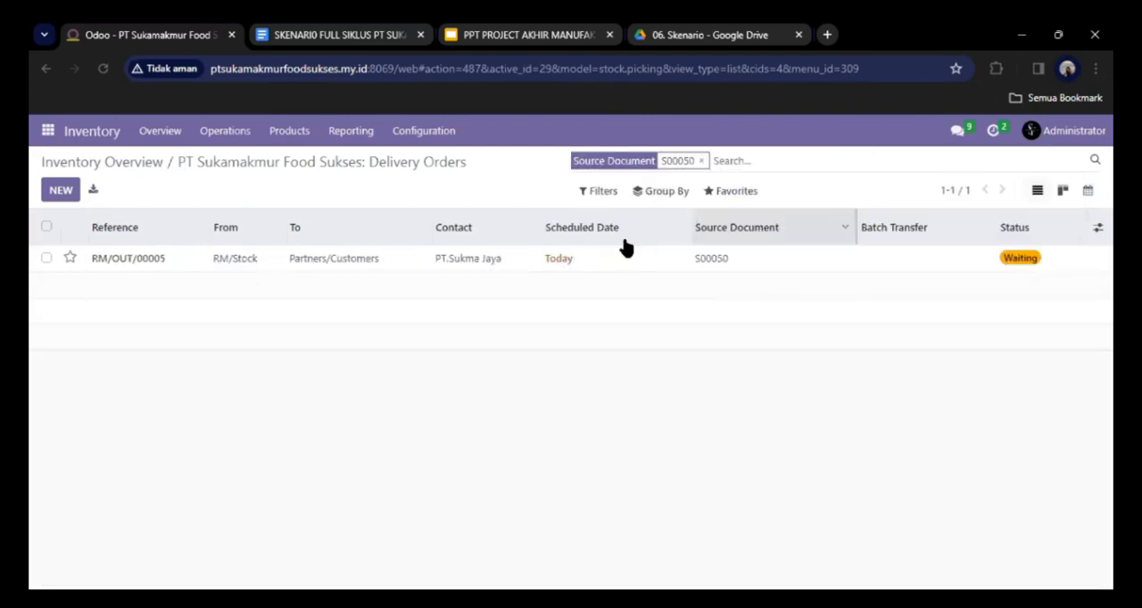
pyautogui.click(586, 257)
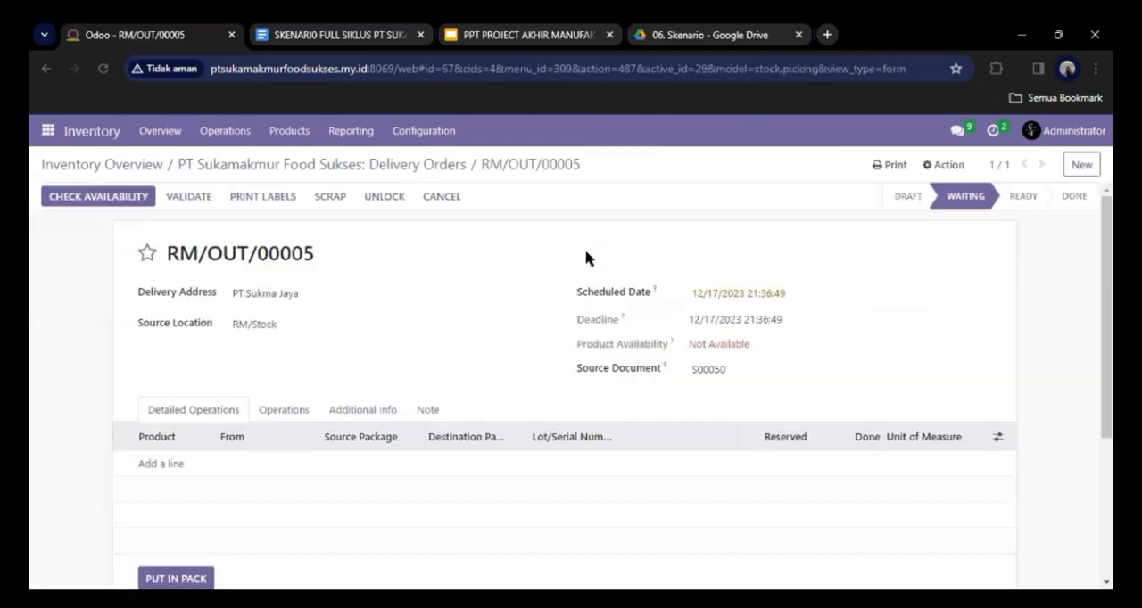
# Add detailed operation lines for [FG_6] Crunch Crispy, [FG_3] PuffPotato Barbeque, [FG_1] PuffPotato Balado and [FG_4] PuffPotato Rumput Laut.
pyautogui.click(178, 461)
pyautogui.click(204, 359)
pyautogui.click(211, 465)
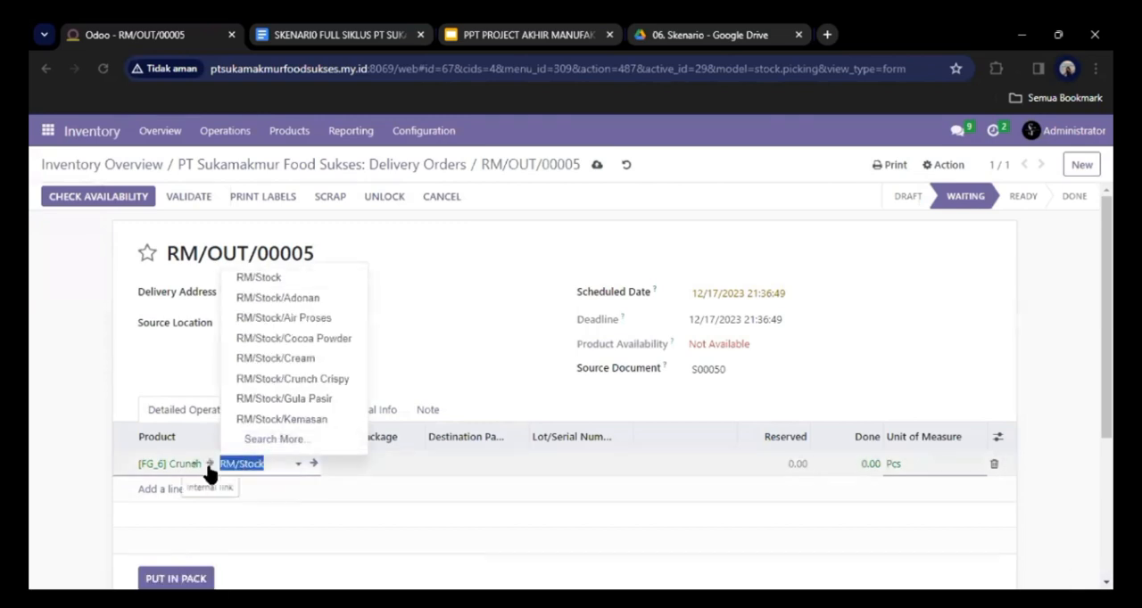
pyautogui.click(258, 277)
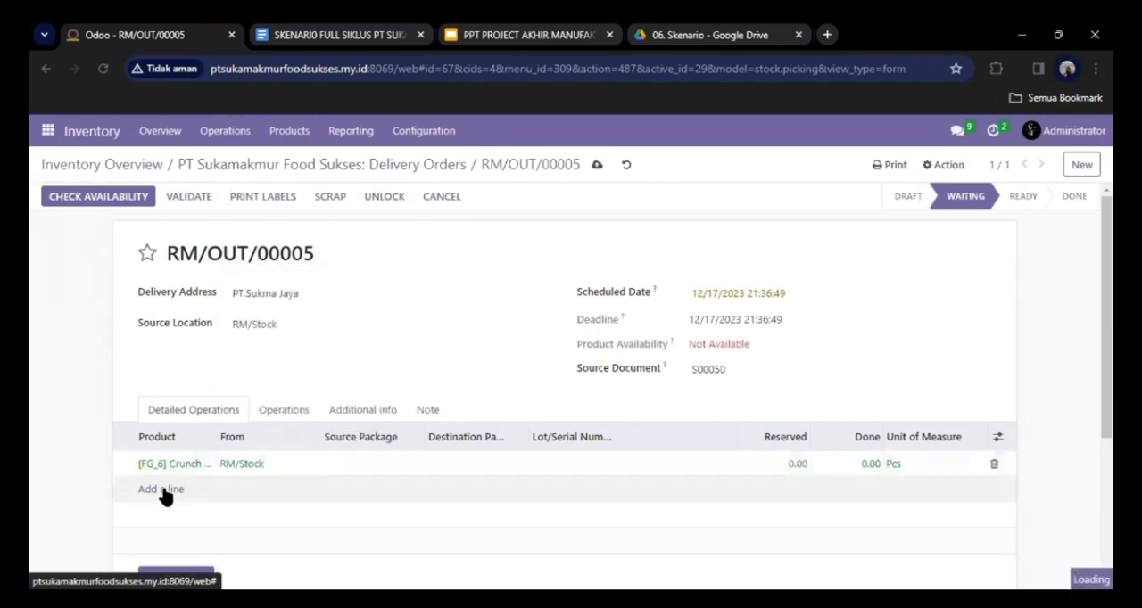
pyautogui.click(166, 494)
pyautogui.click(183, 490)
pyautogui.click(204, 364)
pyautogui.click(176, 516)
pyautogui.click(193, 514)
pyautogui.click(213, 309)
pyautogui.click(174, 540)
# Set the done quantities to 500 for [FG_6], 450 for [FG_3], 350 for [FG_1] and 300 for [FG_4].
pyautogui.click(869, 463)
pyautogui.press('BackSpace')
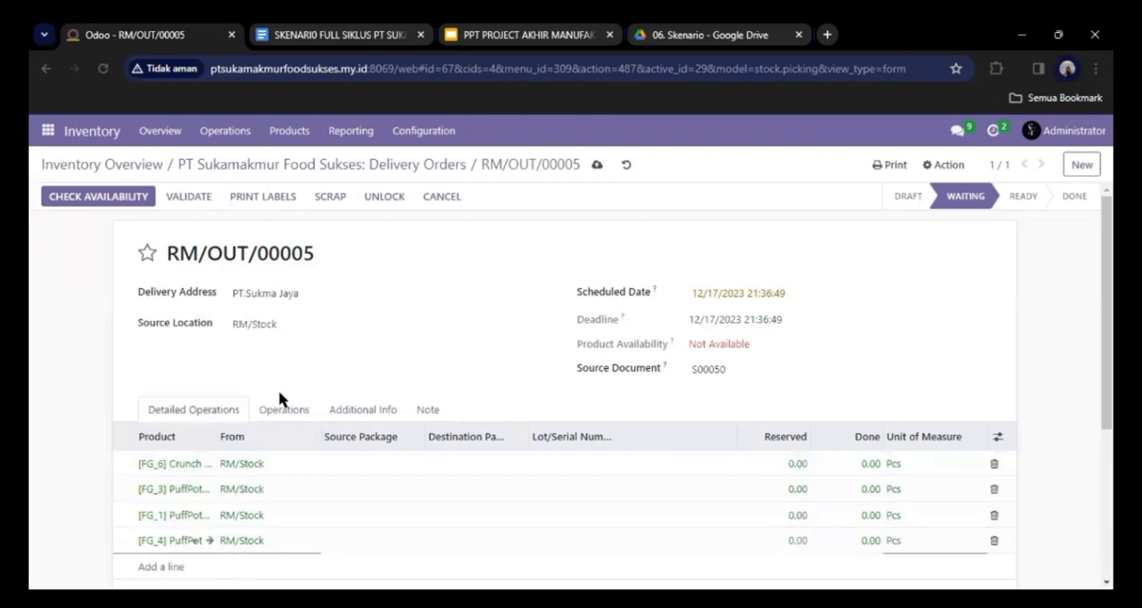
pyautogui.write('500')
pyautogui.click(870, 492)
pyautogui.press('BackSpace')
pyautogui.write('450')
pyautogui.click(866, 510)
pyautogui.write('350')
pyautogui.click(871, 540)
pyautogui.write('300')
pyautogui.click(188, 278)
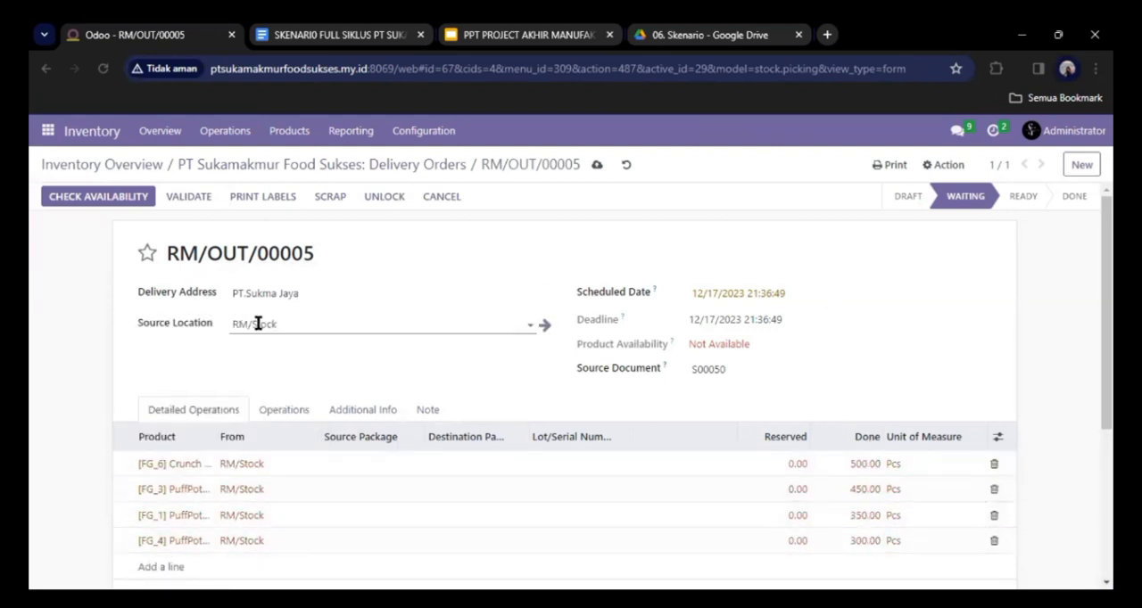
# Set the delivery's source location to PTSKM and the from location of all four product lines to PTSKM/Stock.
pyautogui.click(230, 326)
pyautogui.write('PT')
pyautogui.click(261, 349)
pyautogui.click(267, 464)
pyautogui.click(301, 488)
pyautogui.click(290, 490)
pyautogui.click(286, 514)
pyautogui.click(287, 515)
pyautogui.click(267, 431)
pyautogui.click(293, 541)
pyautogui.click(269, 456)
# Check the products' availability for the delivery order and validate it.
pyautogui.click(123, 200)
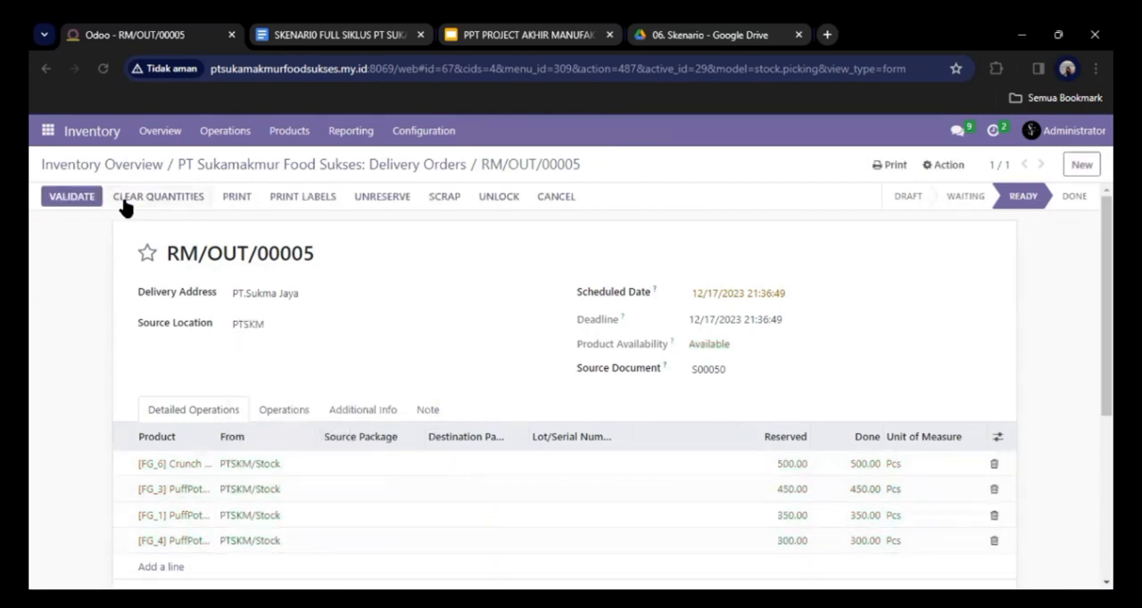
pyautogui.click(72, 198)
pyautogui.click(147, 253)
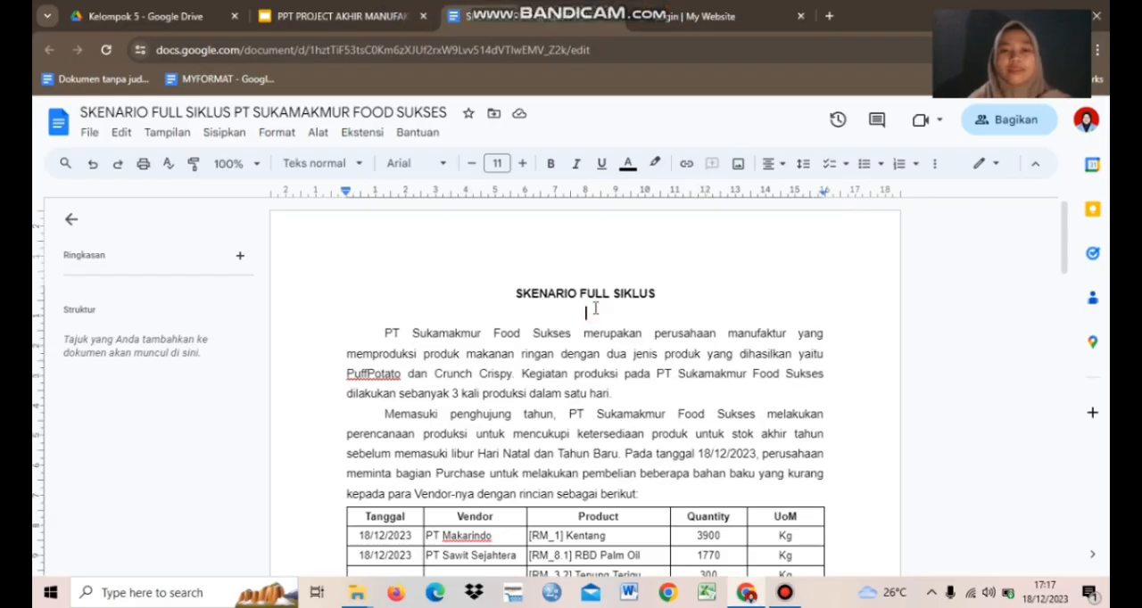
# Read through the full-cycle scenario document from the company introduction and raw material purchase table to the sales order creation section.
pyautogui.press('Down')
pyautogui.press('Down')
pyautogui.press('Down')
pyautogui.press('Down')
pyautogui.press('Down')
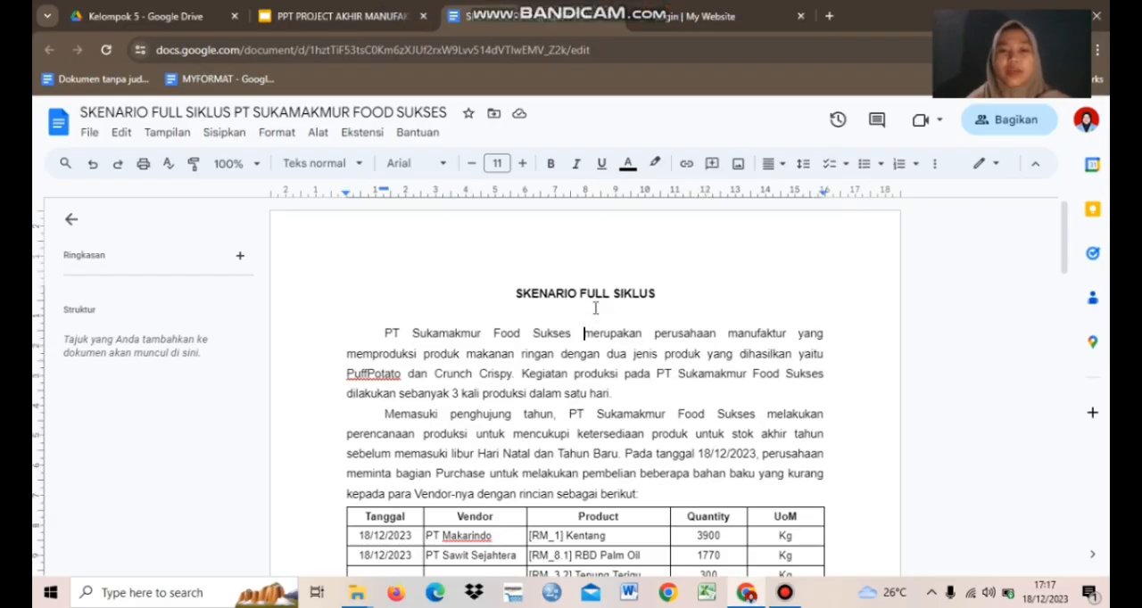
pyautogui.press('Down')
pyautogui.press('Down')
pyautogui.press('Down')
pyautogui.press('Down')
pyautogui.press('Down')
pyautogui.press('Down')
pyautogui.press('Down')
pyautogui.press('Down')
pyautogui.press('Down')
pyautogui.press('Down')
pyautogui.press('Down')
pyautogui.press('Down')
pyautogui.press('Down')
pyautogui.press('Down')
pyautogui.press('Down')
pyautogui.press('Down')
pyautogui.press('Down')
pyautogui.press('Down')
pyautogui.press('Down')
pyautogui.press('Down')
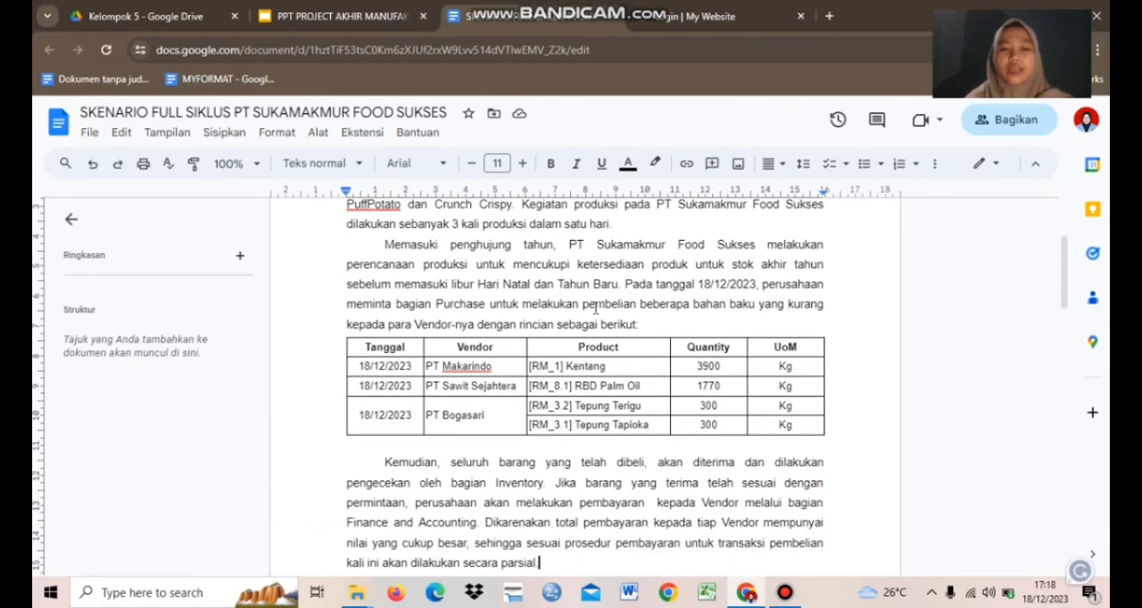
pyautogui.press('Down')
pyautogui.press('Down')
pyautogui.press('Down')
pyautogui.press('Down')
pyautogui.press('Down')
pyautogui.press('Down')
pyautogui.press('Down')
pyautogui.press('Down')
pyautogui.press('Down')
pyautogui.press('Down')
pyautogui.press('Down')
pyautogui.press('Down')
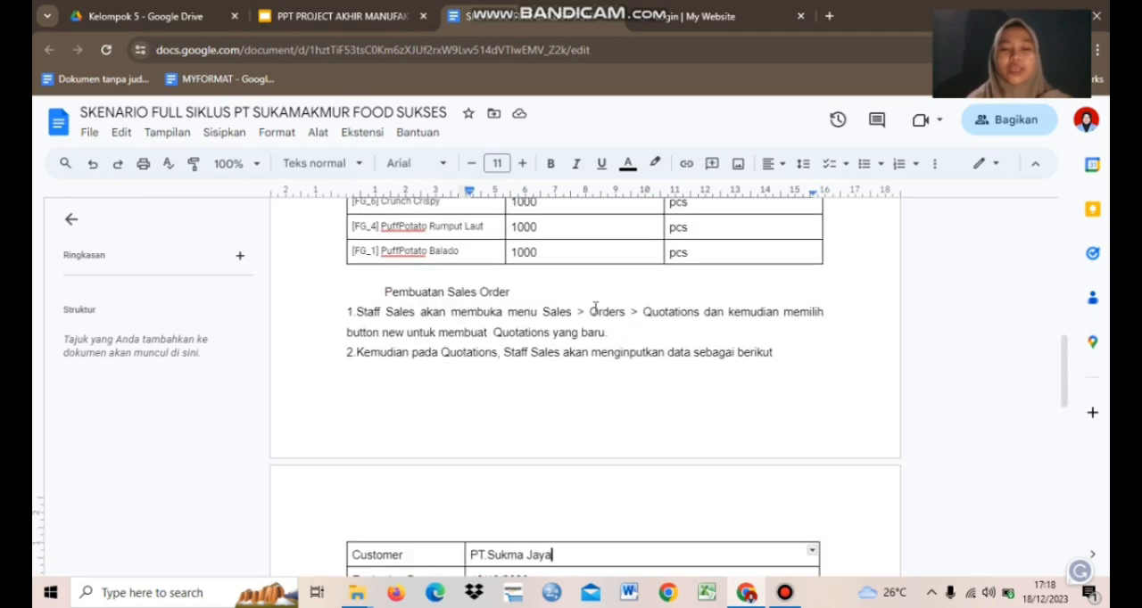
# Examine the scenario's sales order table for PT.Sukma Jaya, the delivery instructions and the closing paragraph on customer payment.
pyautogui.scroll(-4, 595, 306)
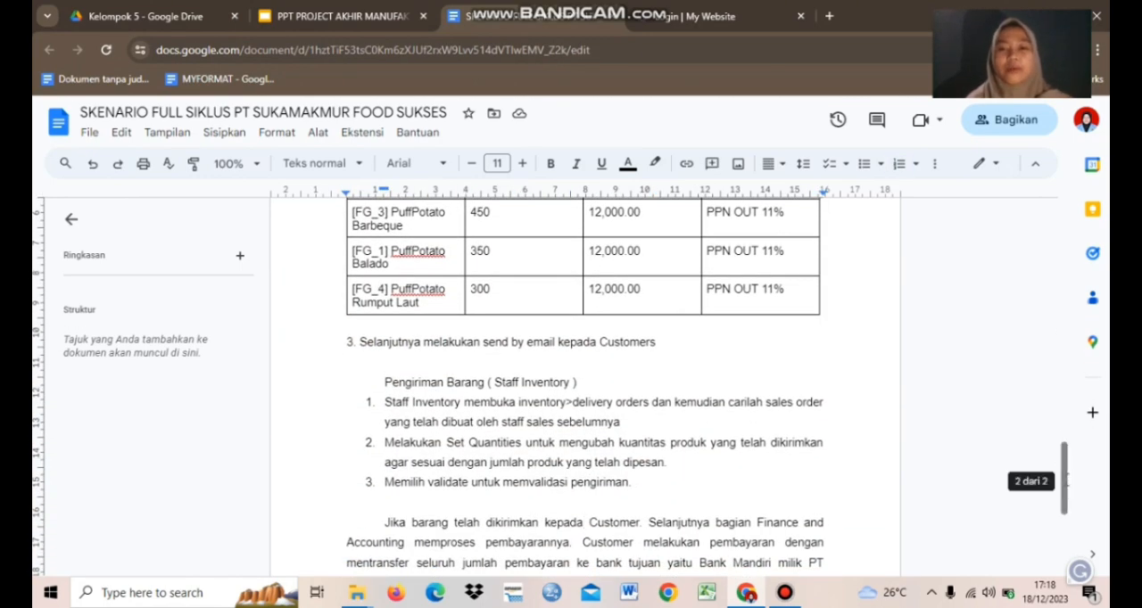
pyautogui.scroll(3, 1075, 439)
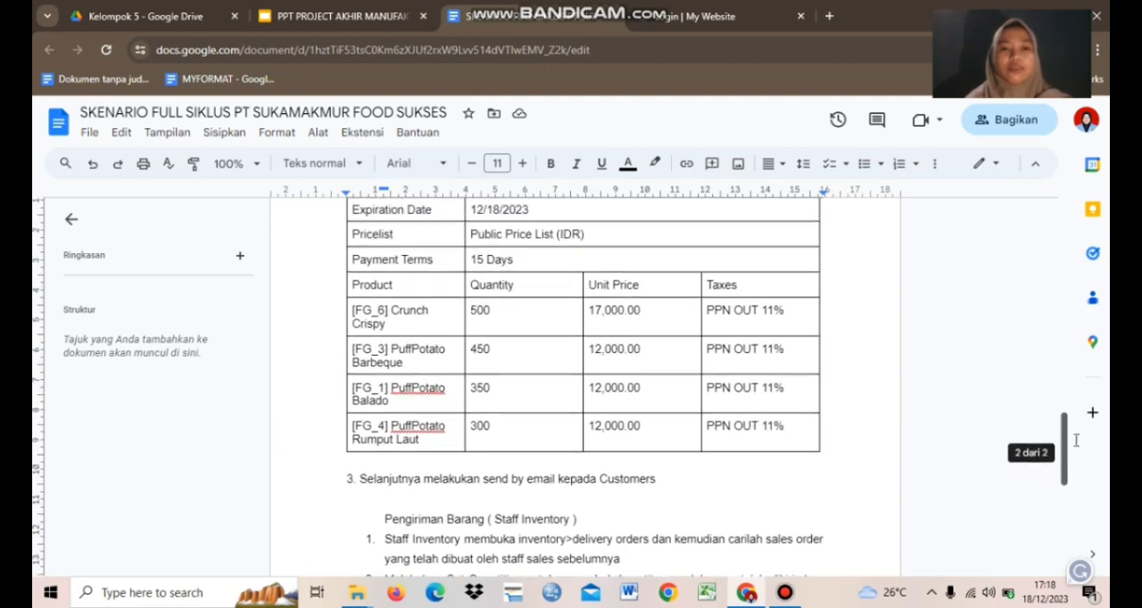
pyautogui.scroll(2, 1075, 440)
pyautogui.moveTo(1066, 432); pyautogui.dragTo(1067, 435)
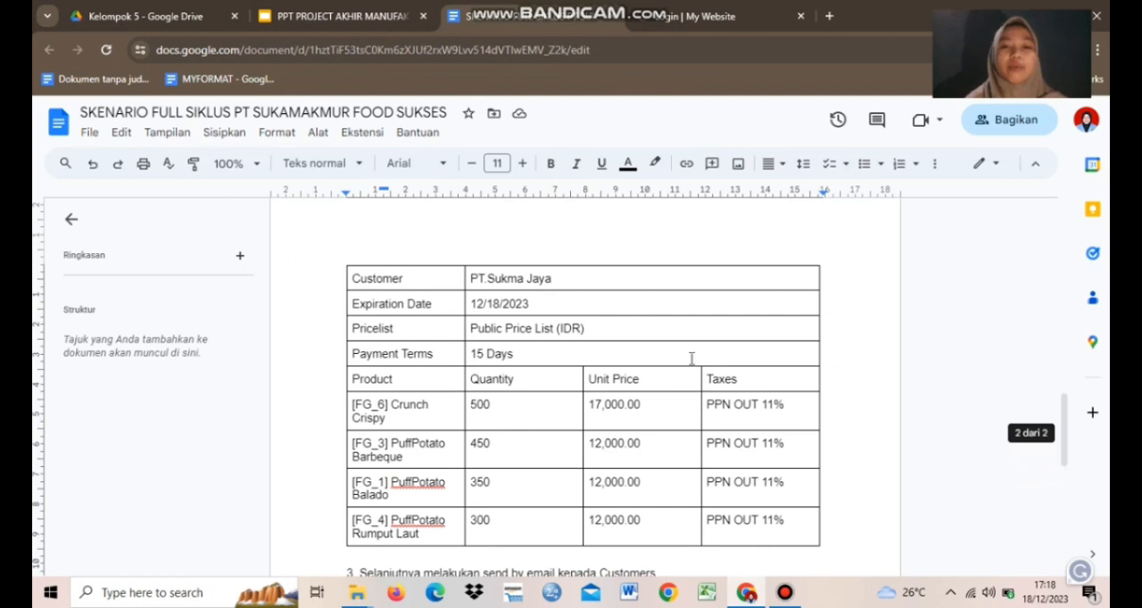
pyautogui.click(566, 277)
pyautogui.click(554, 308)
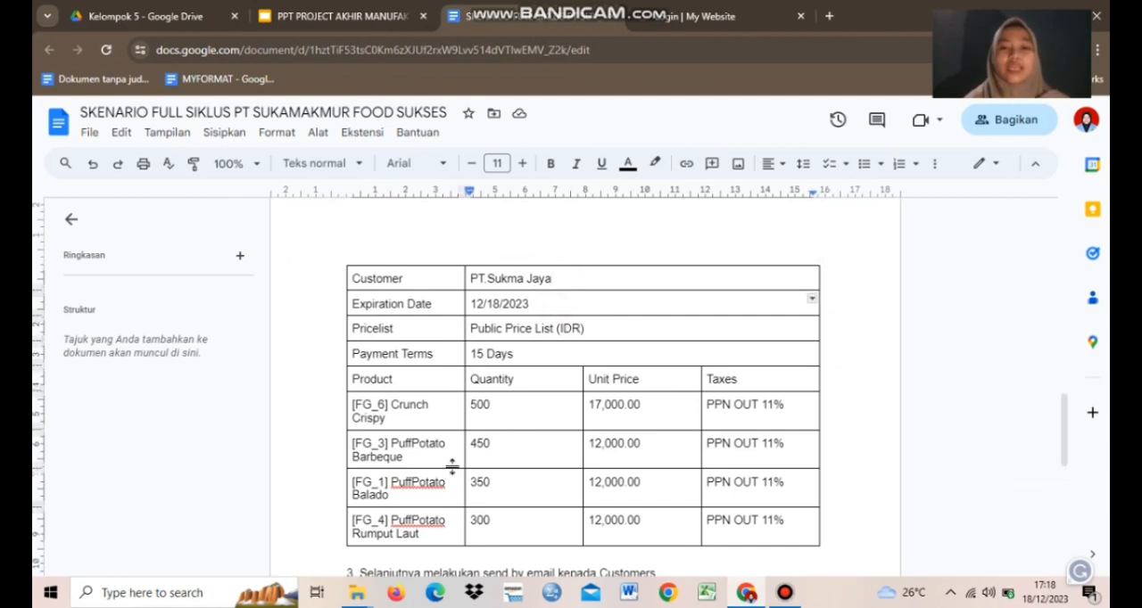
pyautogui.moveTo(1067, 438); pyautogui.dragTo(1042, 509)
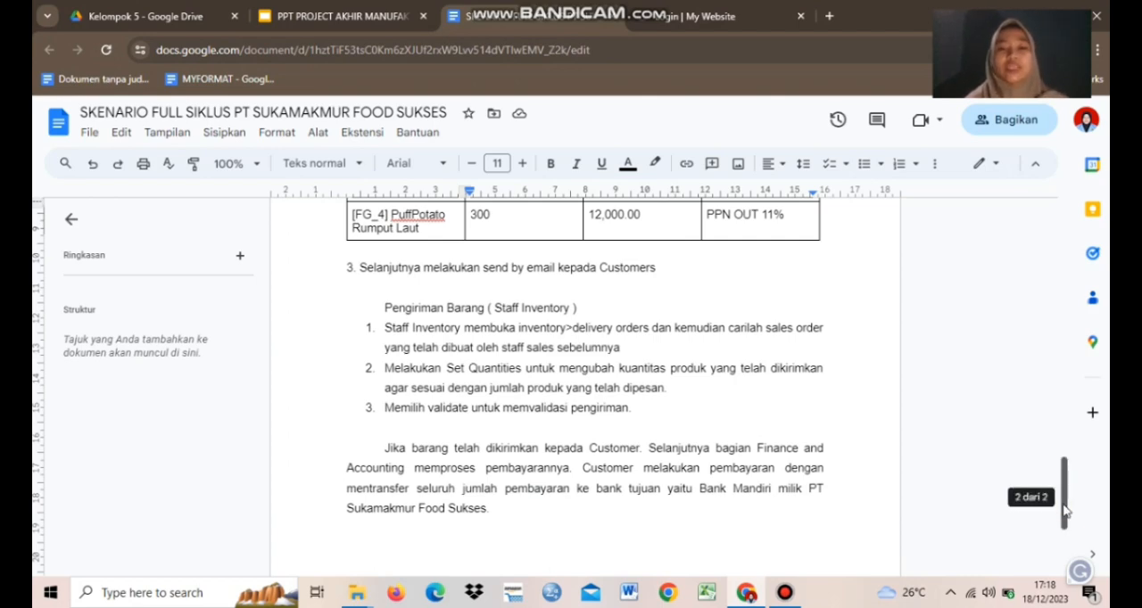
# Examine the scenario's closing paragraph on the customer transferring the full payment amount to Bank Mandiri.
pyautogui.click(731, 474)
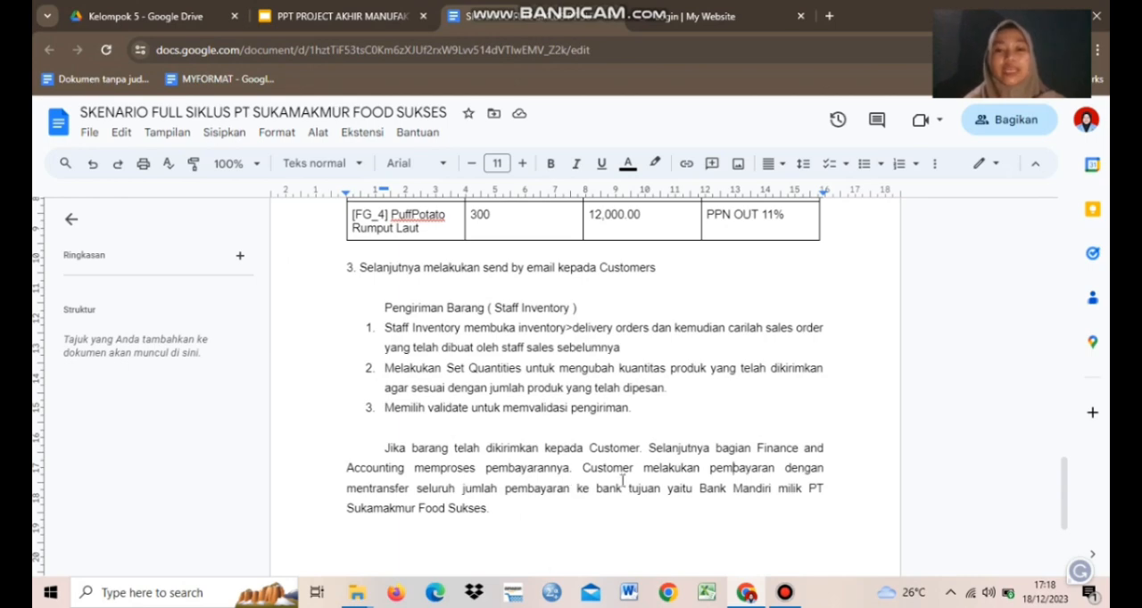
pyautogui.moveTo(443, 486); pyautogui.dragTo(529, 493)
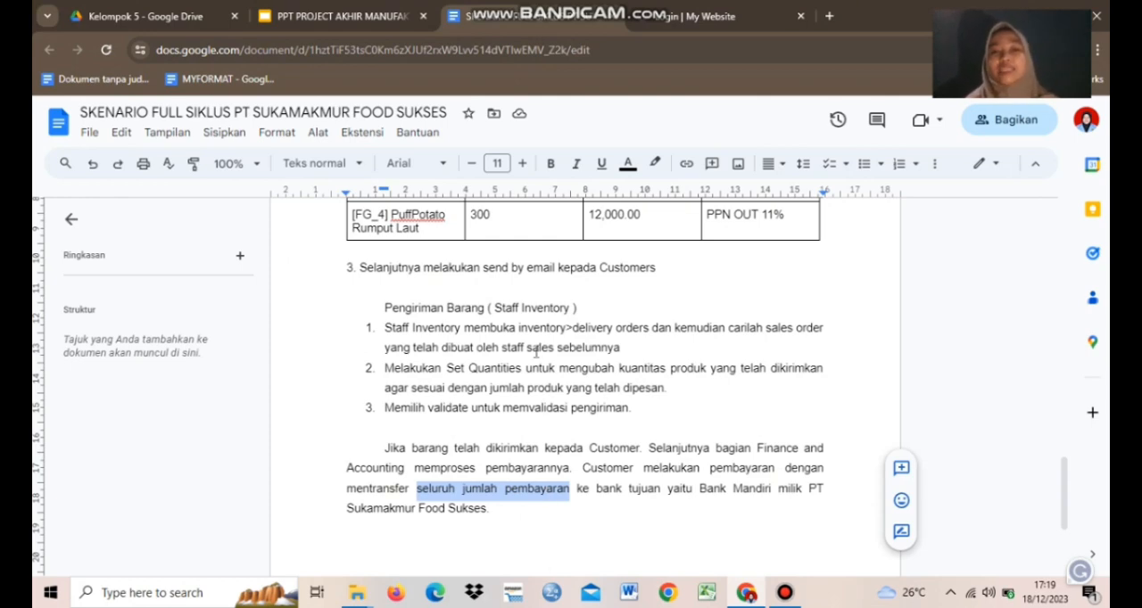
pyautogui.click(533, 229)
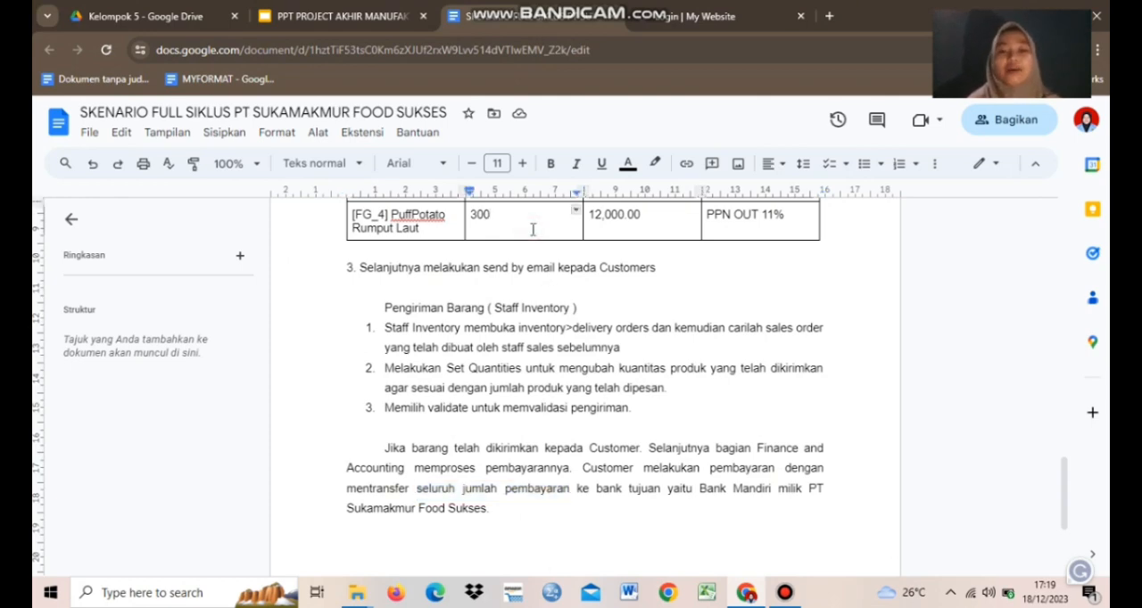
pyautogui.click(694, 492)
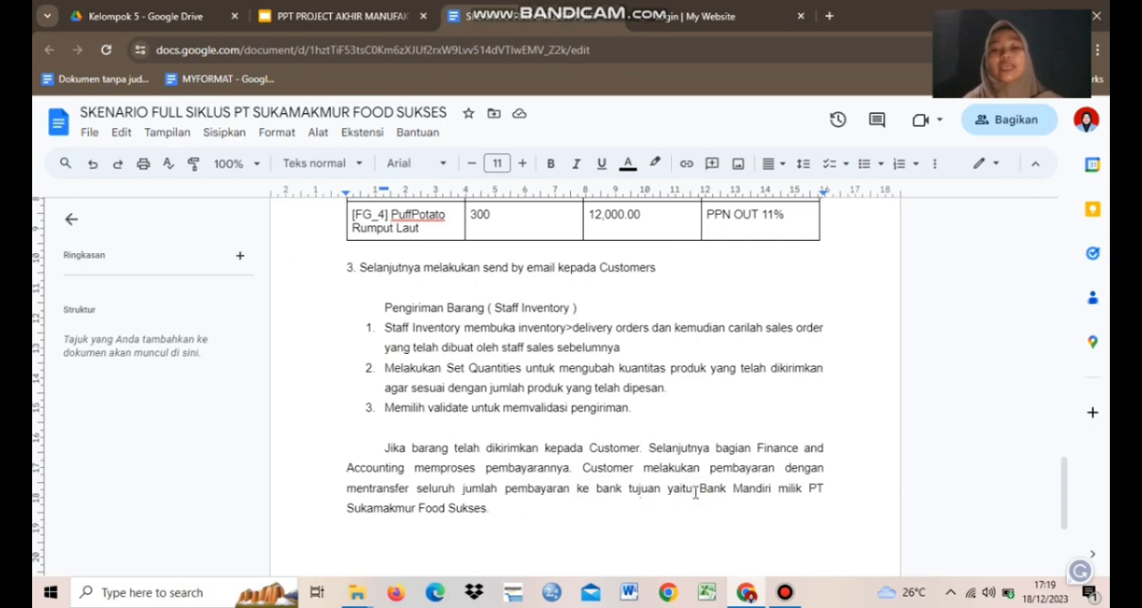
pyautogui.moveTo(706, 494); pyautogui.dragTo(739, 495)
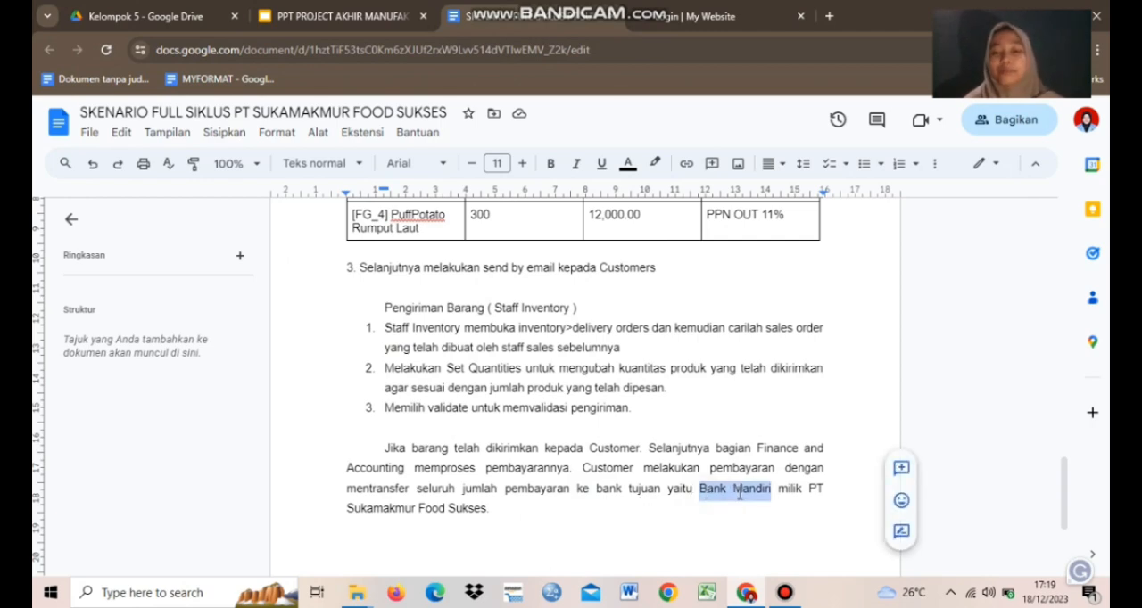
pyautogui.click(555, 500)
pyautogui.click(523, 512)
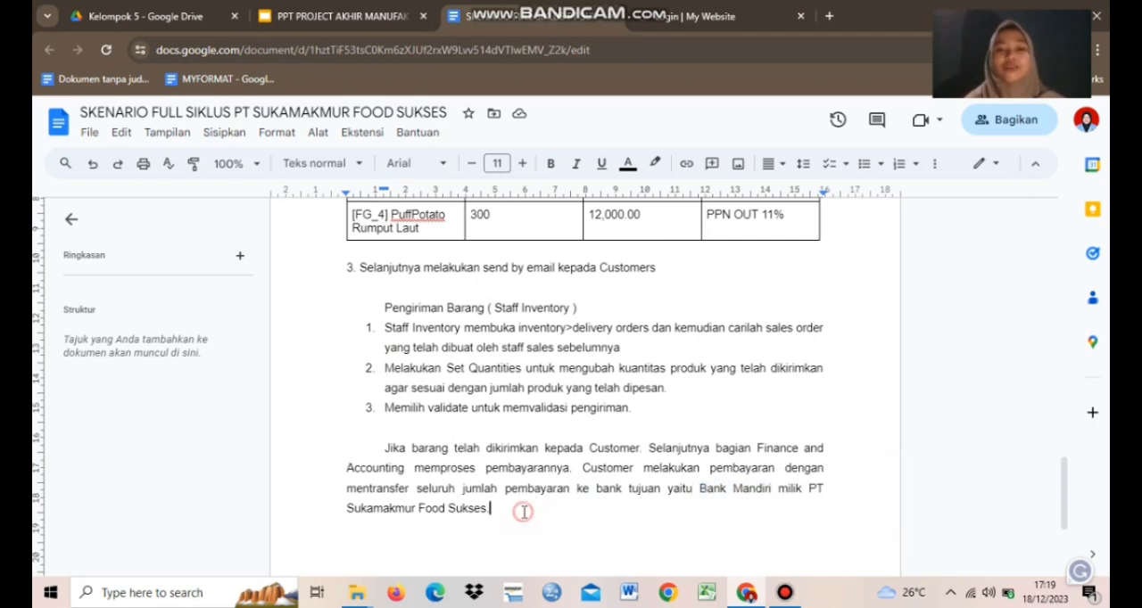
# Switch to the Odoo login page, sign in as admin with the account password, and dismiss the browser's saved-password warning.
pyautogui.click(678, 16)
pyautogui.click(509, 293)
pyautogui.write('admin')
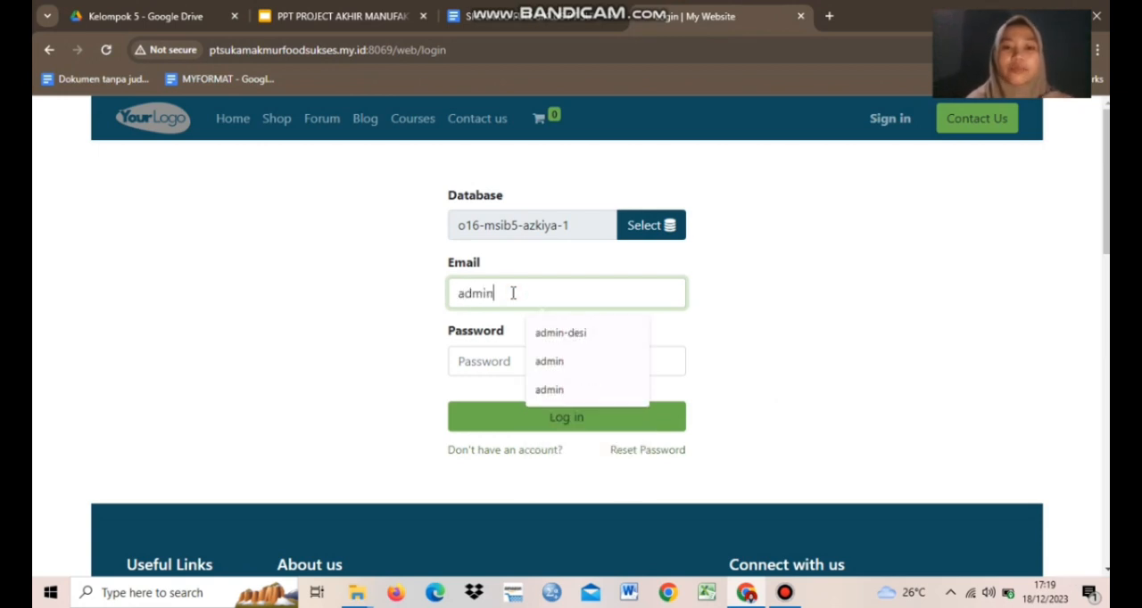
pyautogui.click(486, 358)
pyautogui.write('ad')
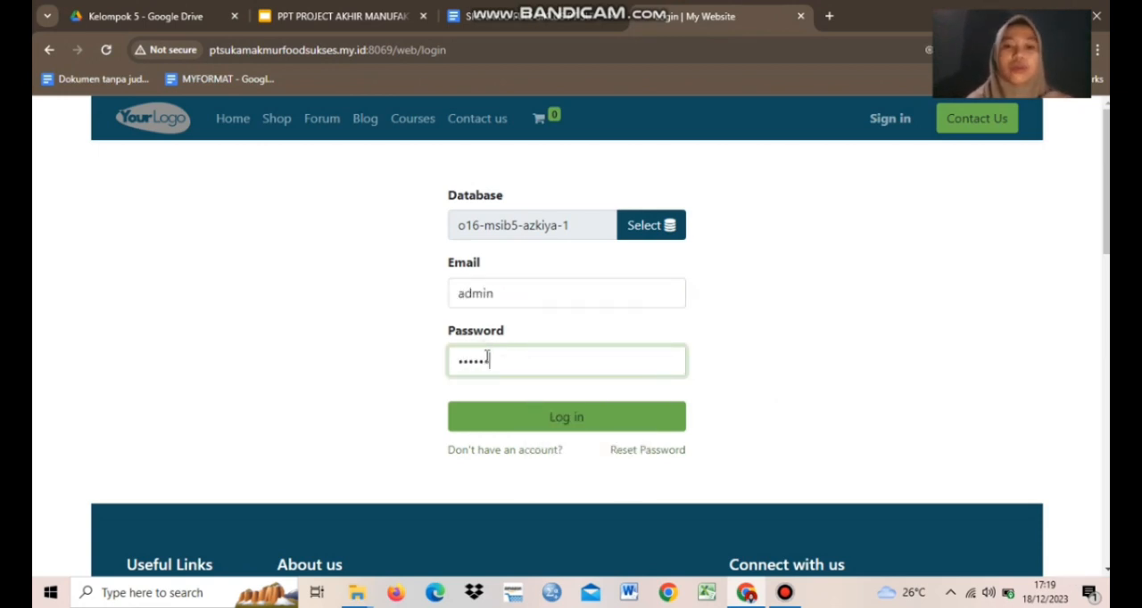
pyautogui.press('BackSpace')
pyautogui.press('BackSpace')
pyautogui.press('BackSpace')
pyautogui.press('BackSpace')
pyautogui.click(505, 425)
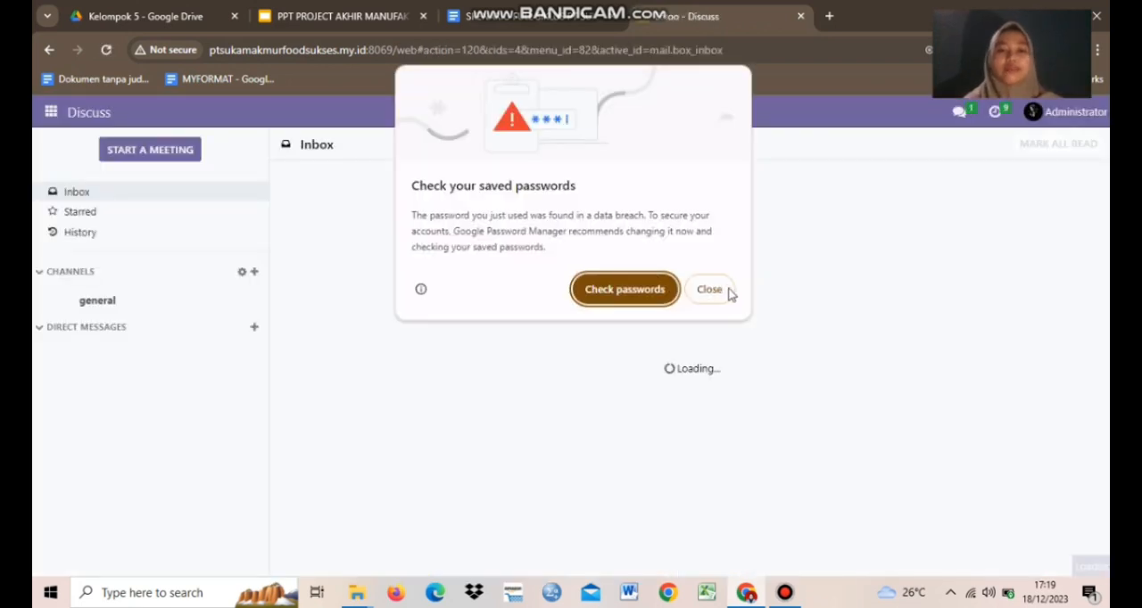
pyautogui.click(724, 291)
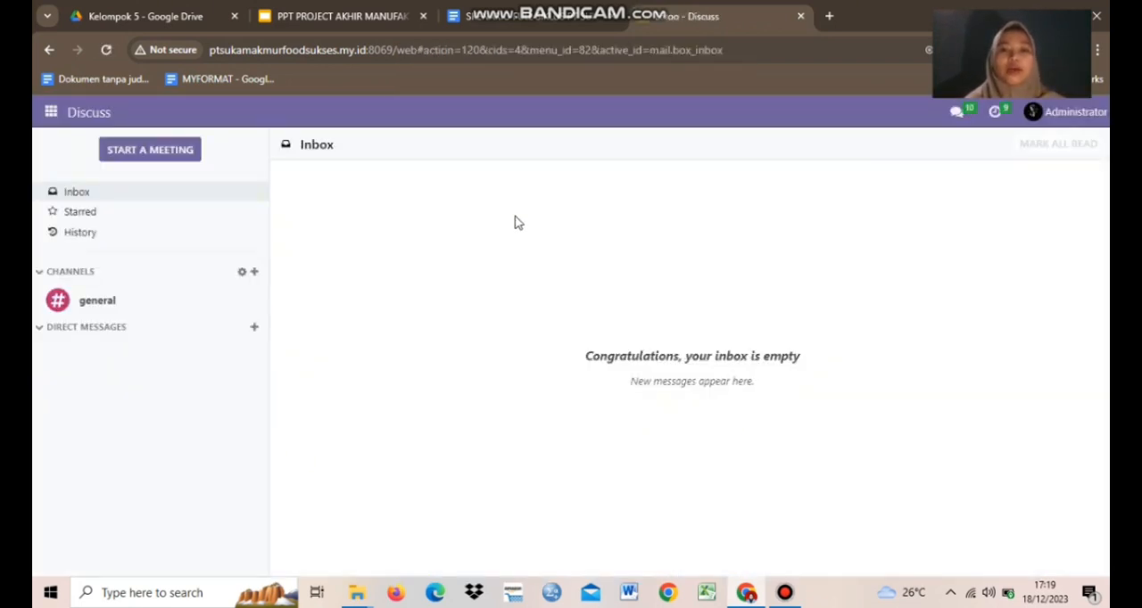
# Open PT.Sukma Jaya's sales order created on 12/17/2023 in the Sales app.
pyautogui.click(52, 115)
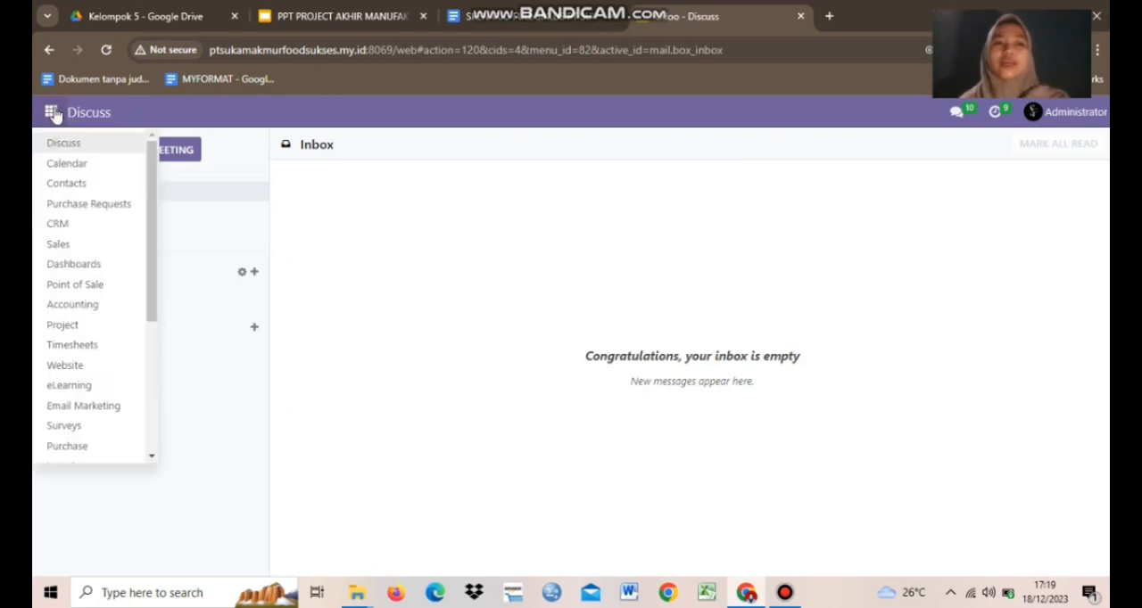
pyautogui.scroll(-2, 146, 342)
pyautogui.scroll(2, 101, 247)
pyautogui.click(100, 245)
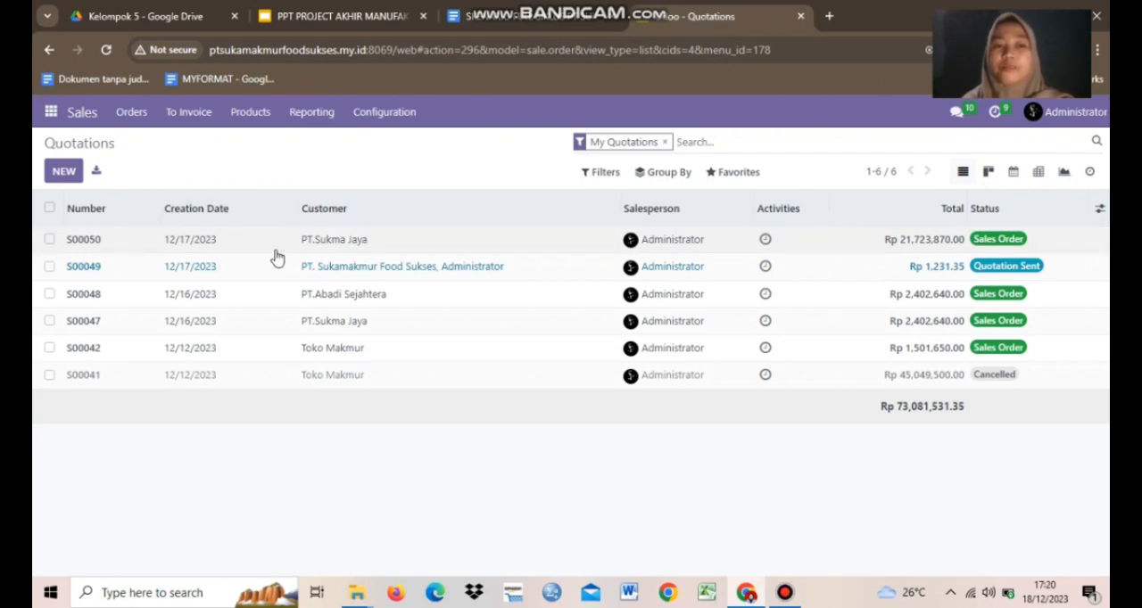
pyautogui.doubleClick(334, 242)
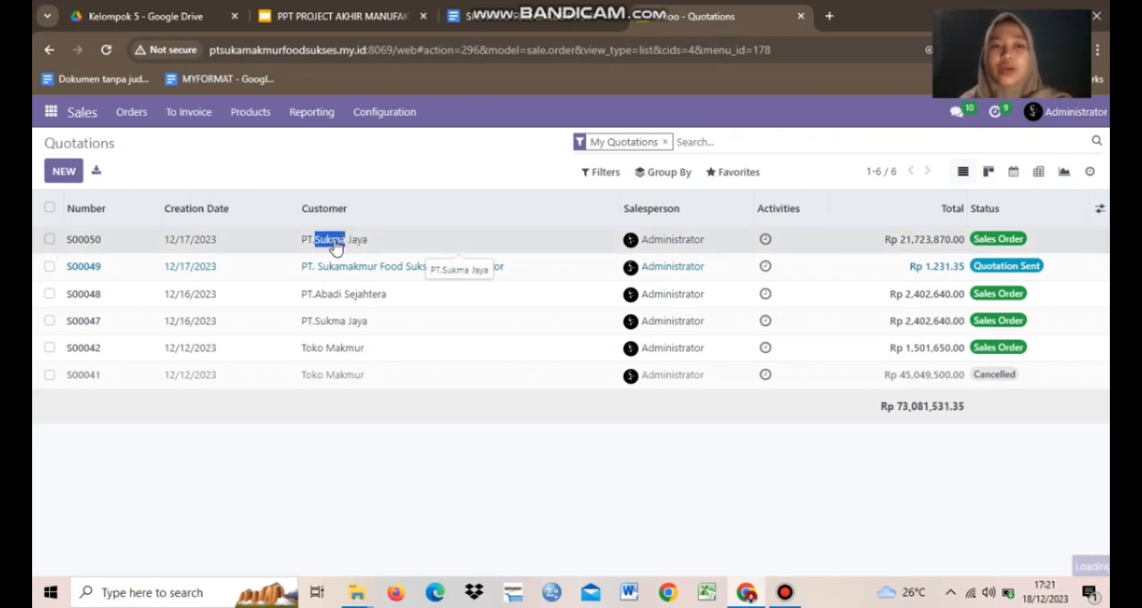
pyautogui.click(82, 241)
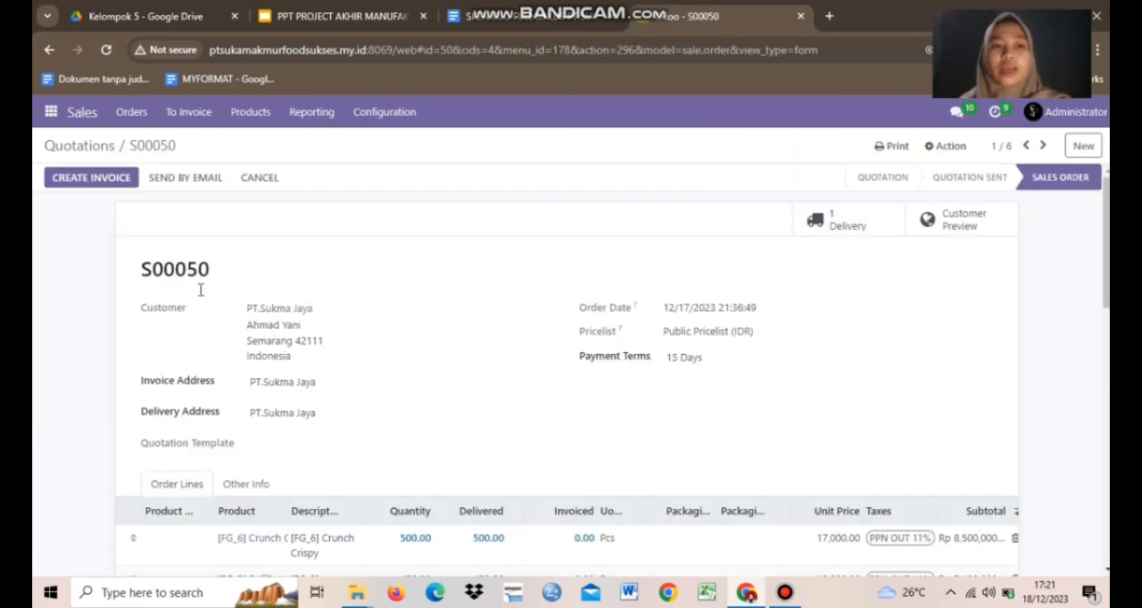
# Compare the sales order's product lines, quantities, unit prices and taxes with the table in the scenario document.
pyautogui.scroll(-3, 582, 217)
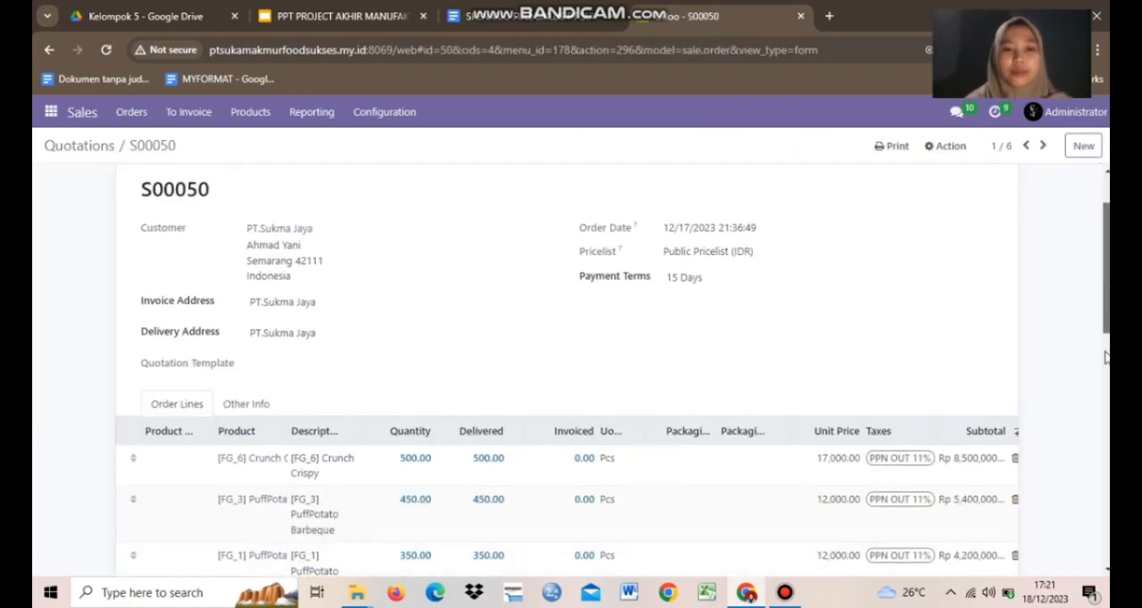
pyautogui.hotkey('alt', 'Tab')
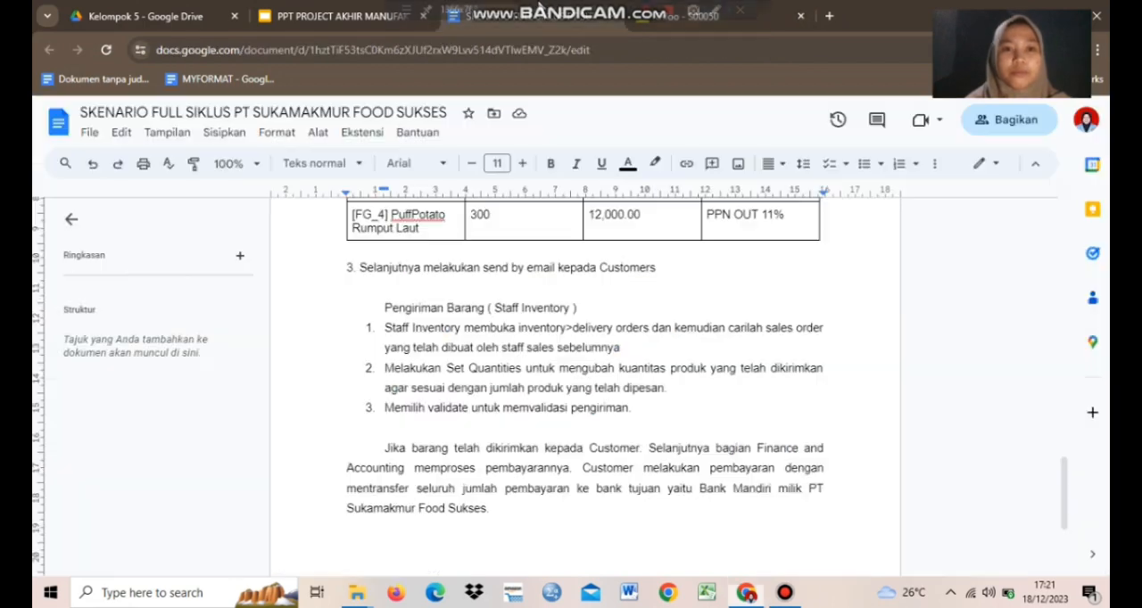
pyautogui.scroll(4, 1074, 467)
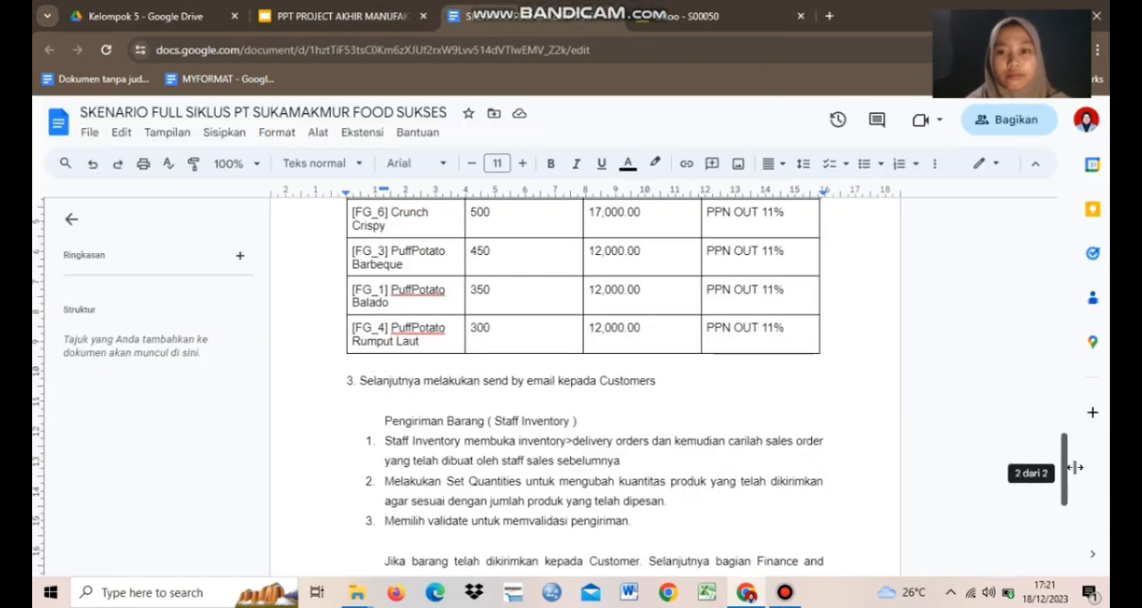
pyautogui.click(695, 11)
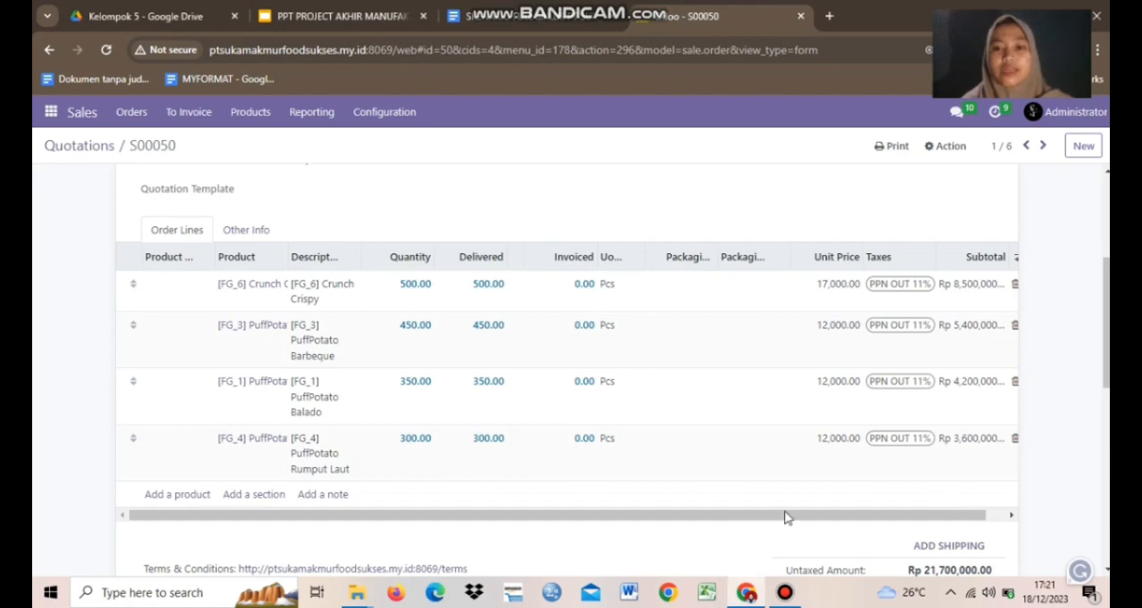
pyautogui.moveTo(785, 517); pyautogui.dragTo(928, 519)
pyautogui.click(1103, 472)
pyautogui.moveTo(1103, 472); pyautogui.dragTo(1092, 200)
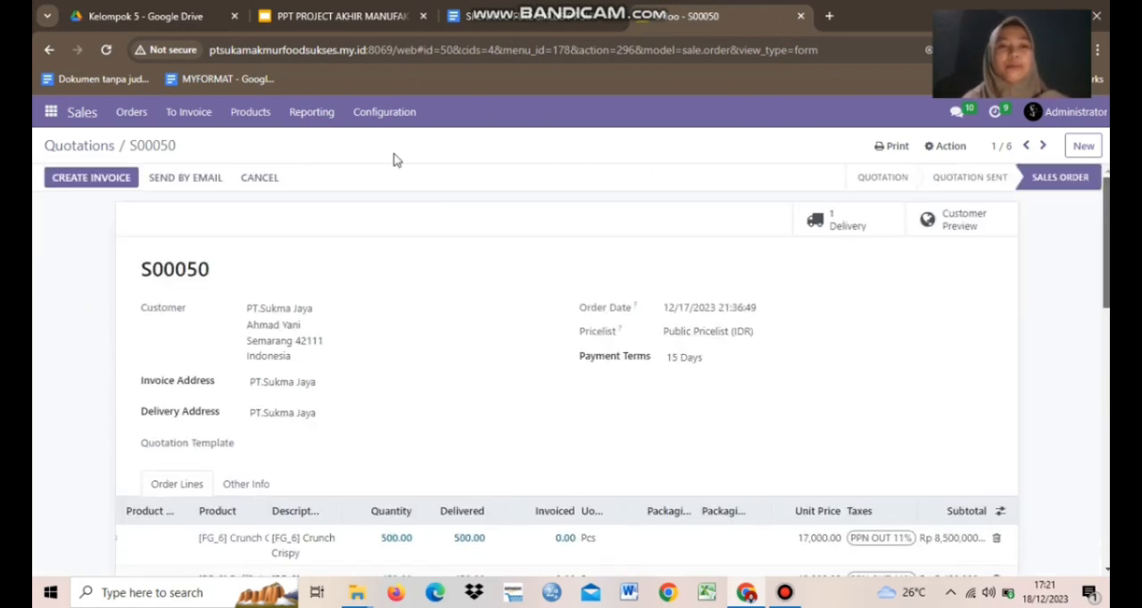
# Create a regular invoice from the PT.Sukma Jaya sales order and save the draft with invoice date 12/18/2023.
pyautogui.click(92, 177)
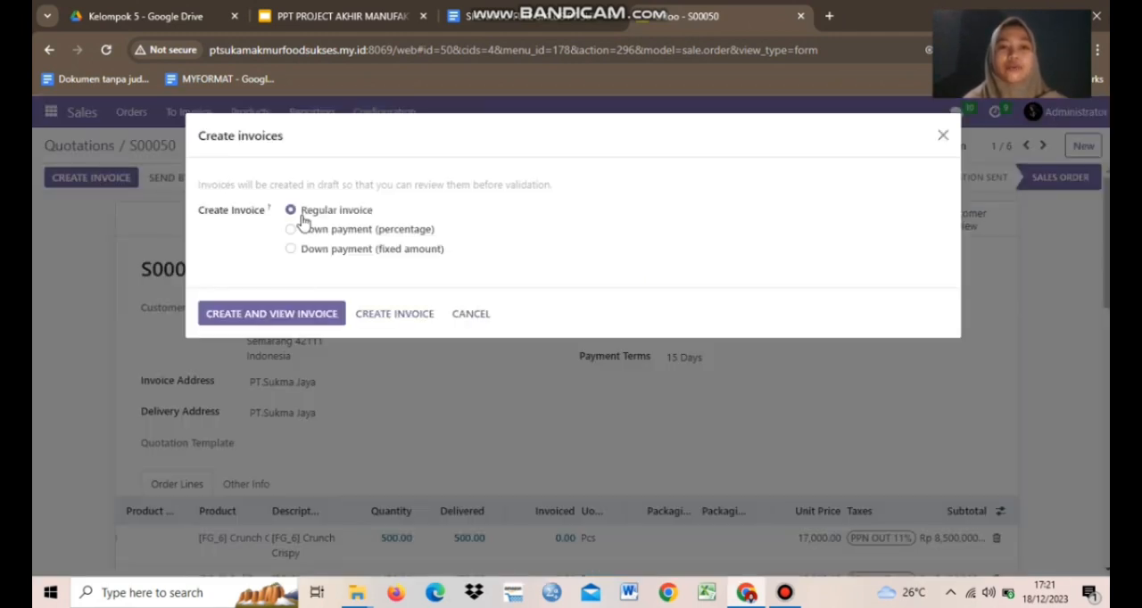
pyautogui.click(269, 317)
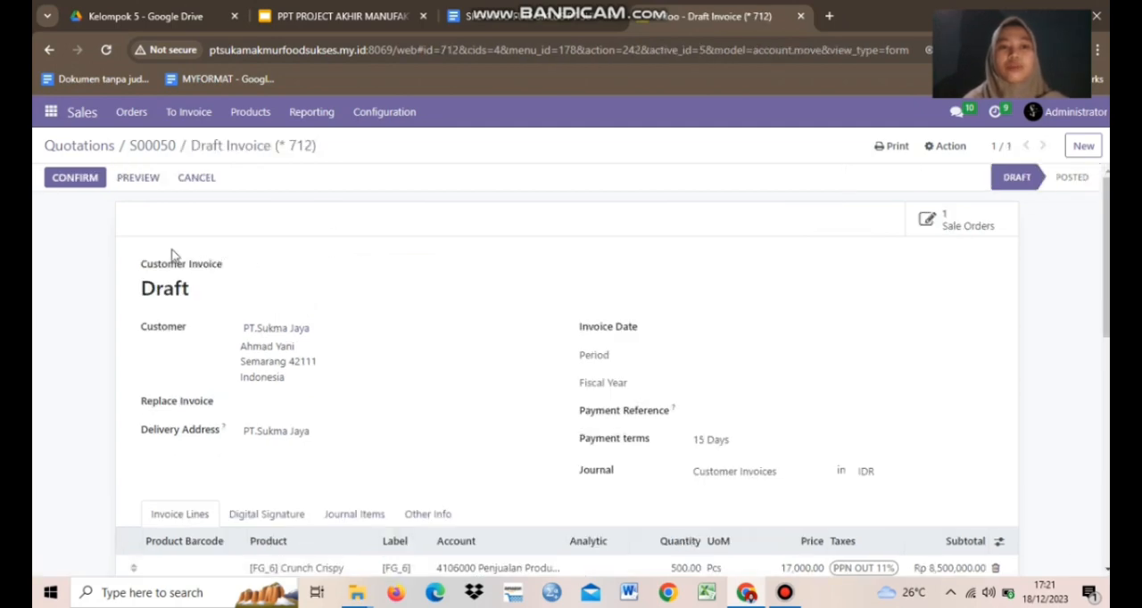
pyautogui.click(707, 338)
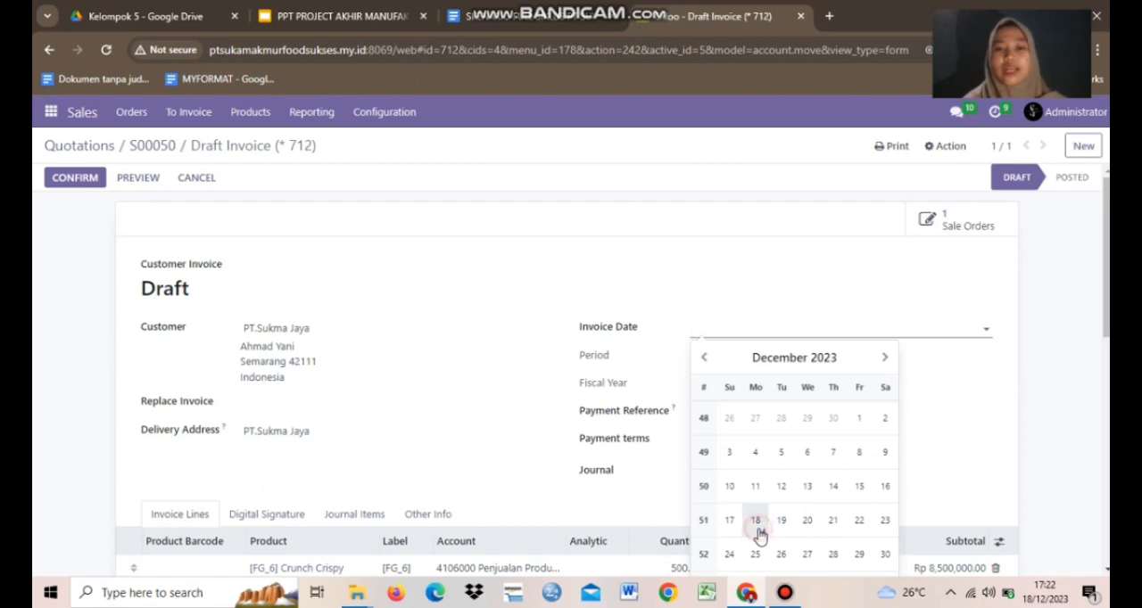
pyautogui.click(755, 524)
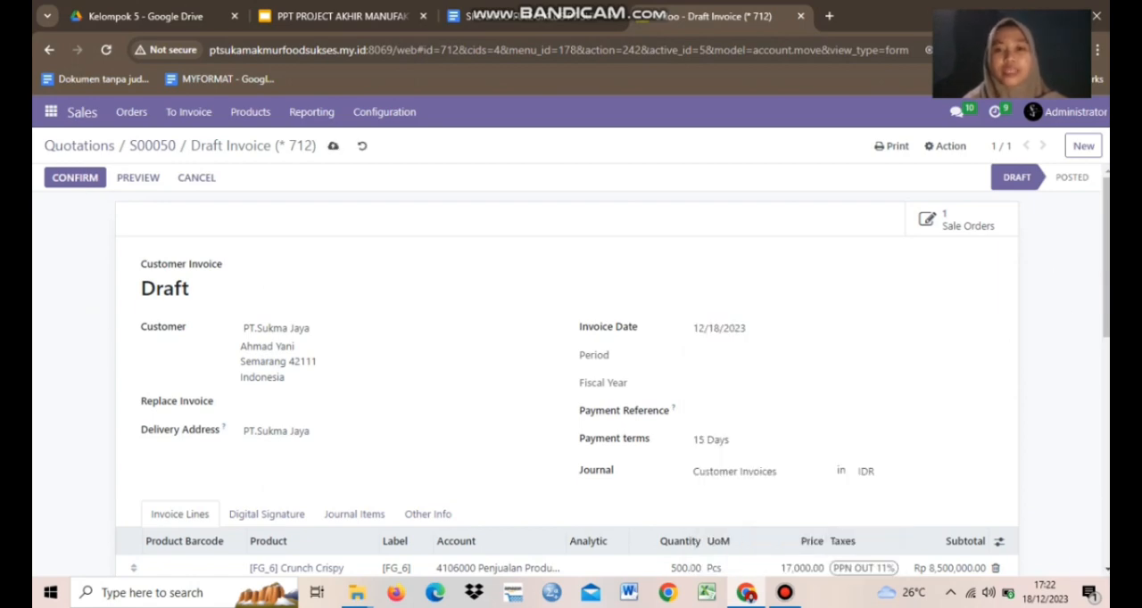
pyautogui.scroll(-4, 571, 374)
pyautogui.scroll(4, 297, 285)
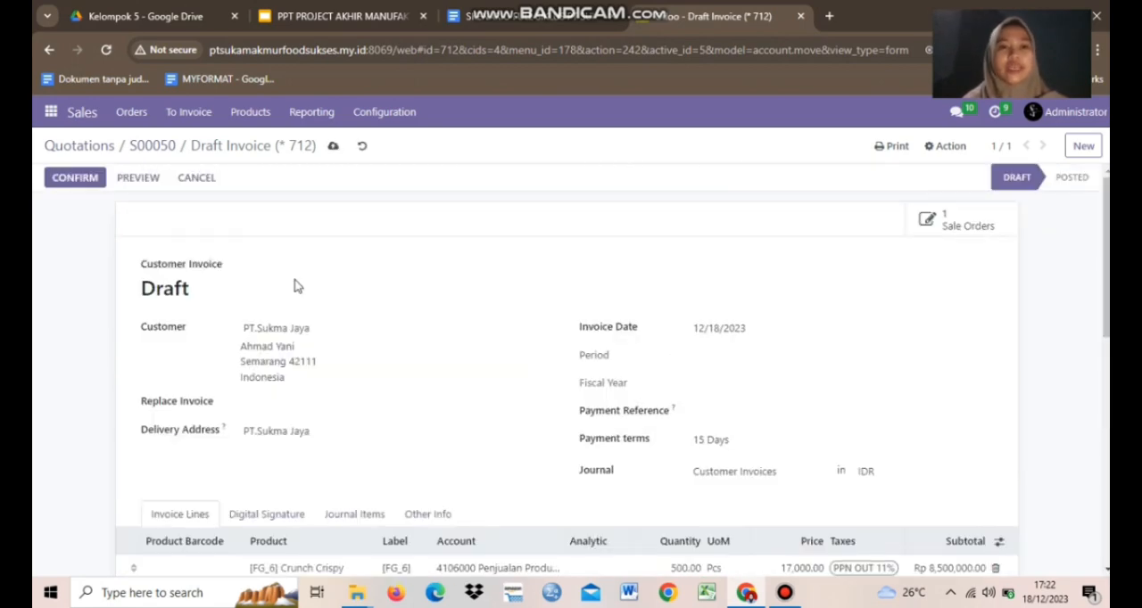
pyautogui.click(334, 149)
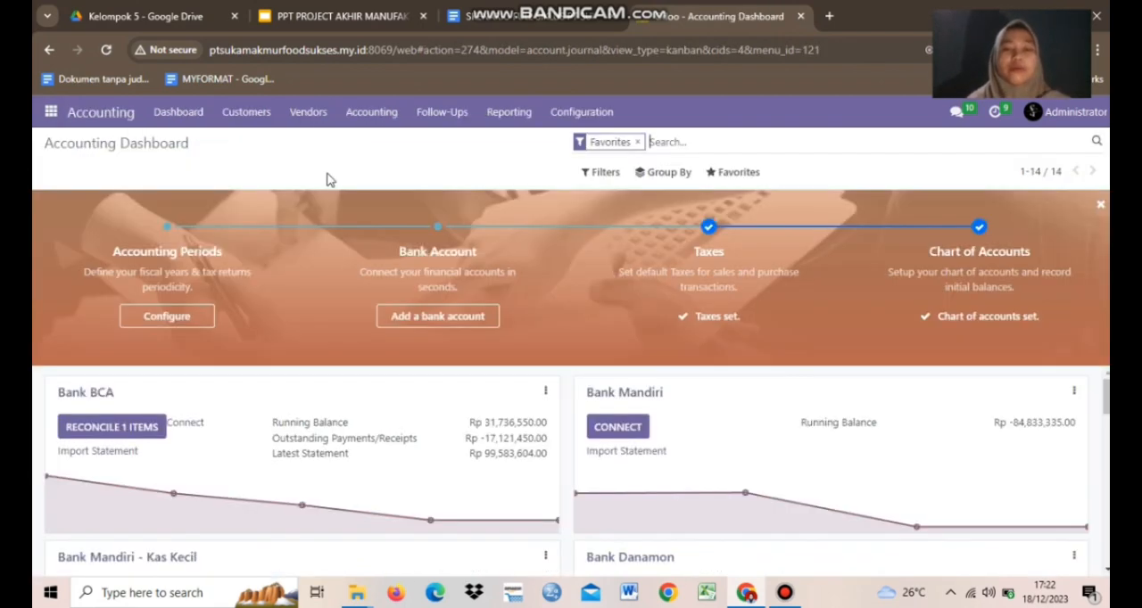
# Open PT.Sukma Jaya's draft invoice among the customer invoices in Accounting, review its lines, and confirm it.
pyautogui.click(258, 123)
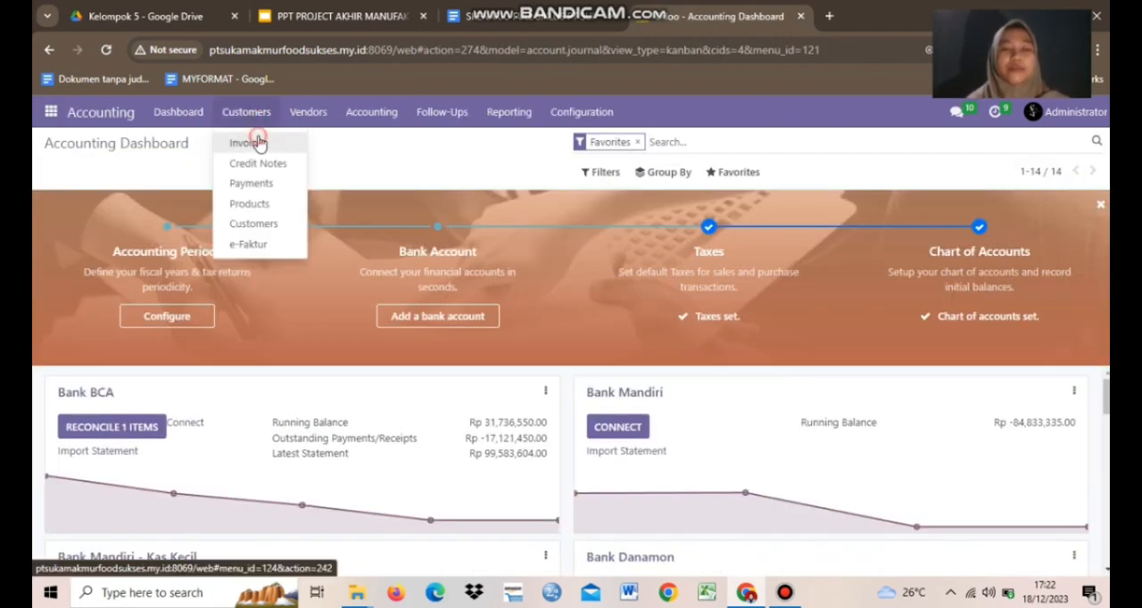
pyautogui.click(258, 141)
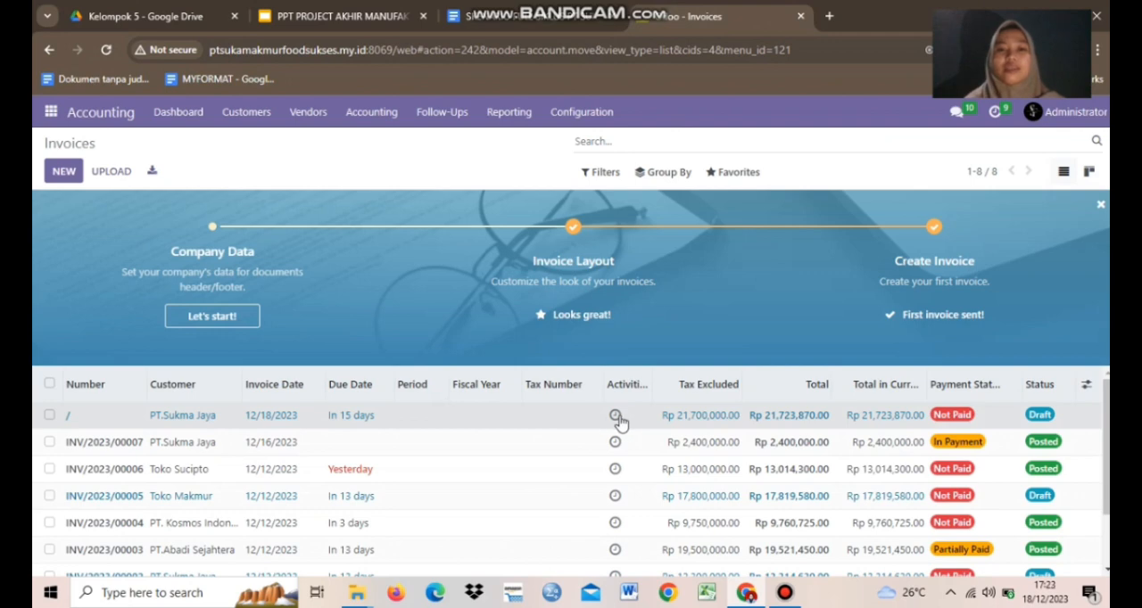
pyautogui.click(549, 418)
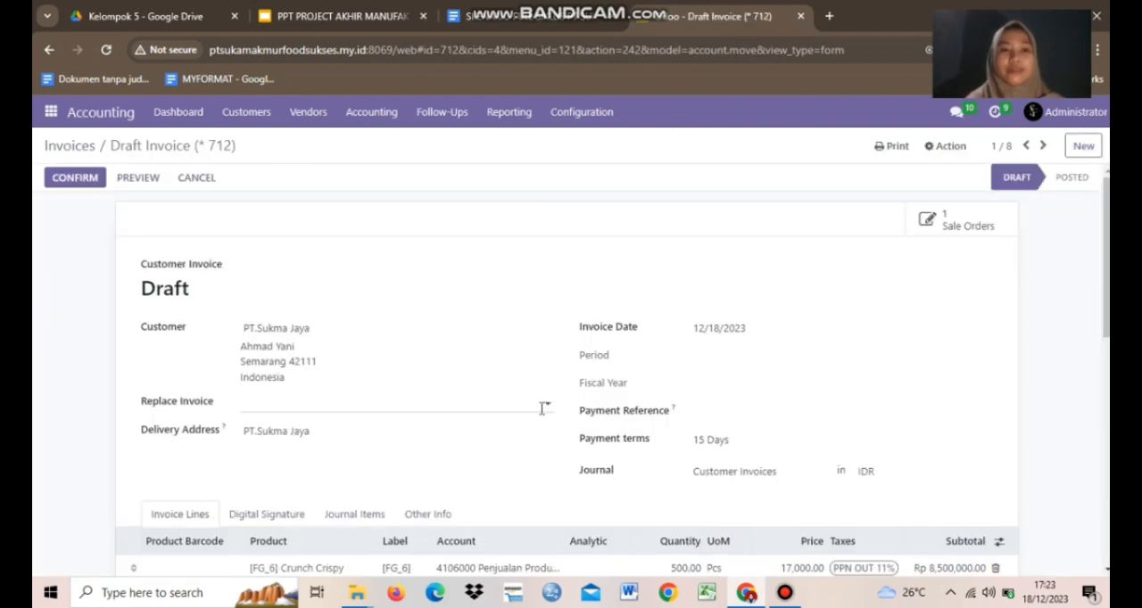
pyautogui.scroll(-8, 1106, 223)
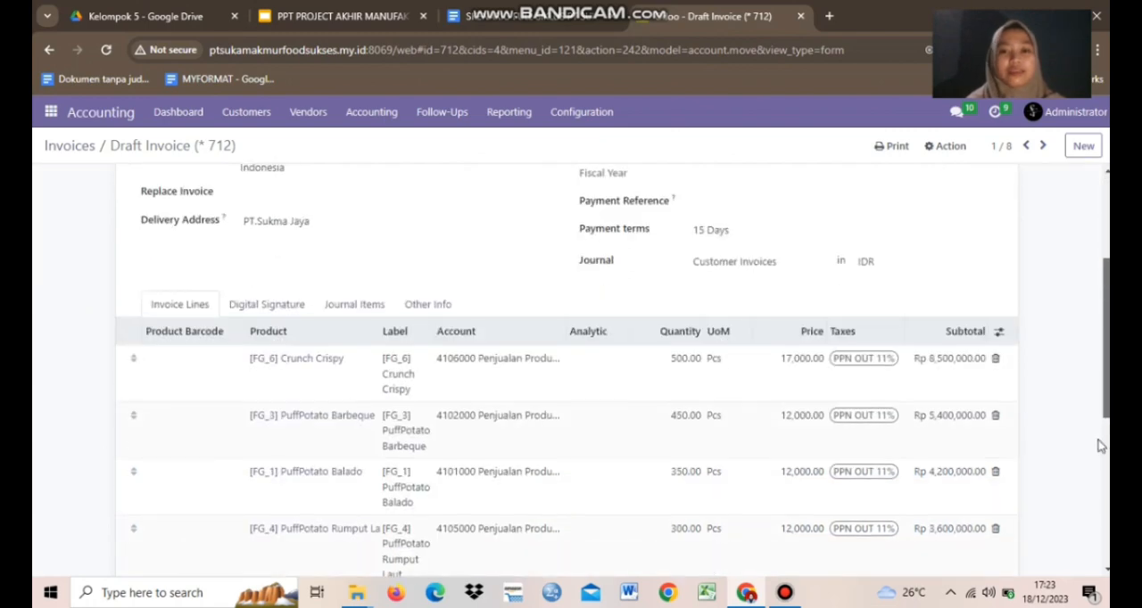
pyautogui.scroll(5, 1106, 223)
pyautogui.scroll(3, 1106, 223)
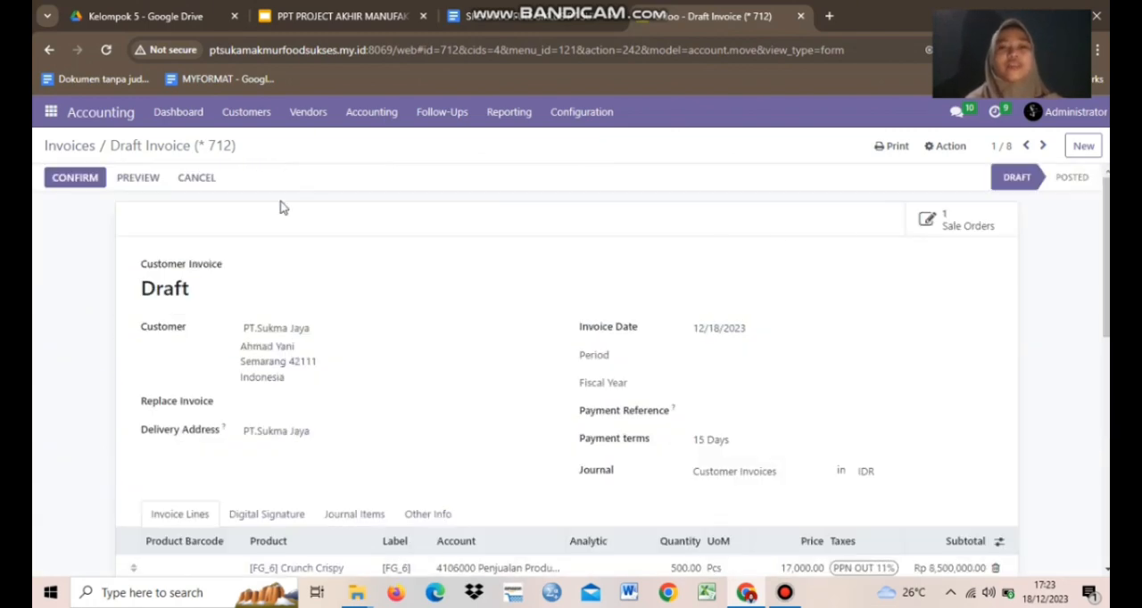
pyautogui.click(57, 176)
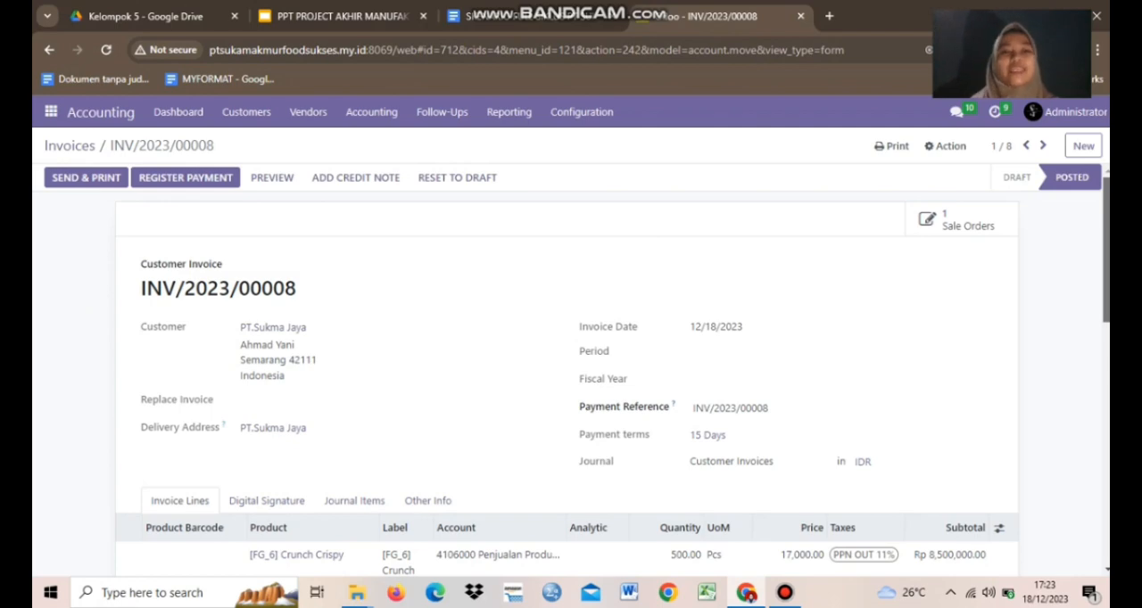
# Register the payment of PT.Sukma Jaya's posted invoice through the Bank Mandiri journal with the Manual payment method.
pyautogui.click(188, 178)
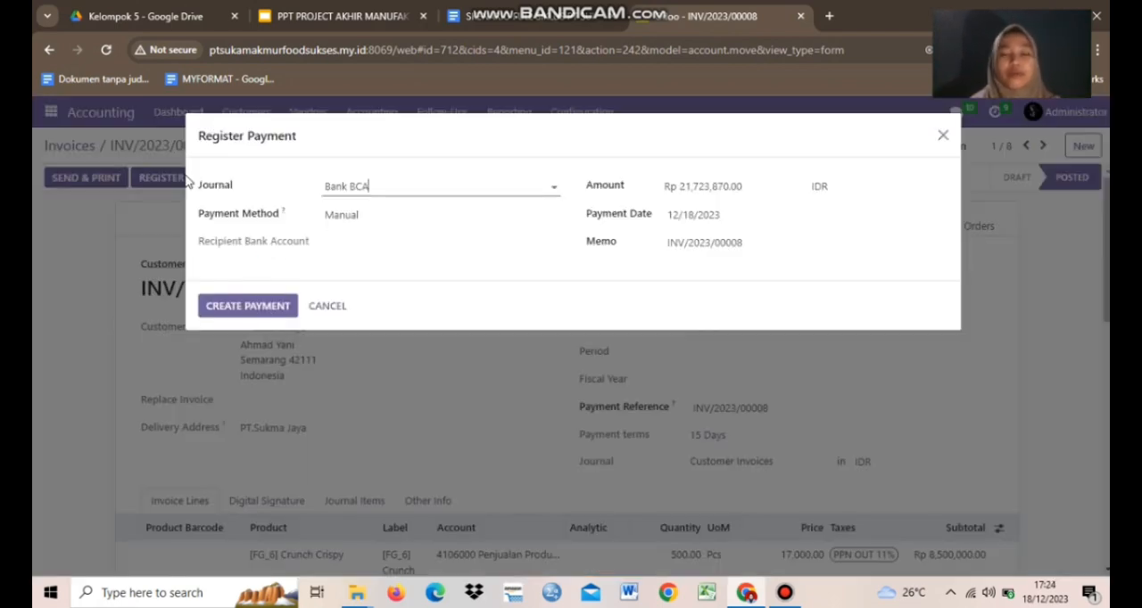
pyautogui.click(392, 186)
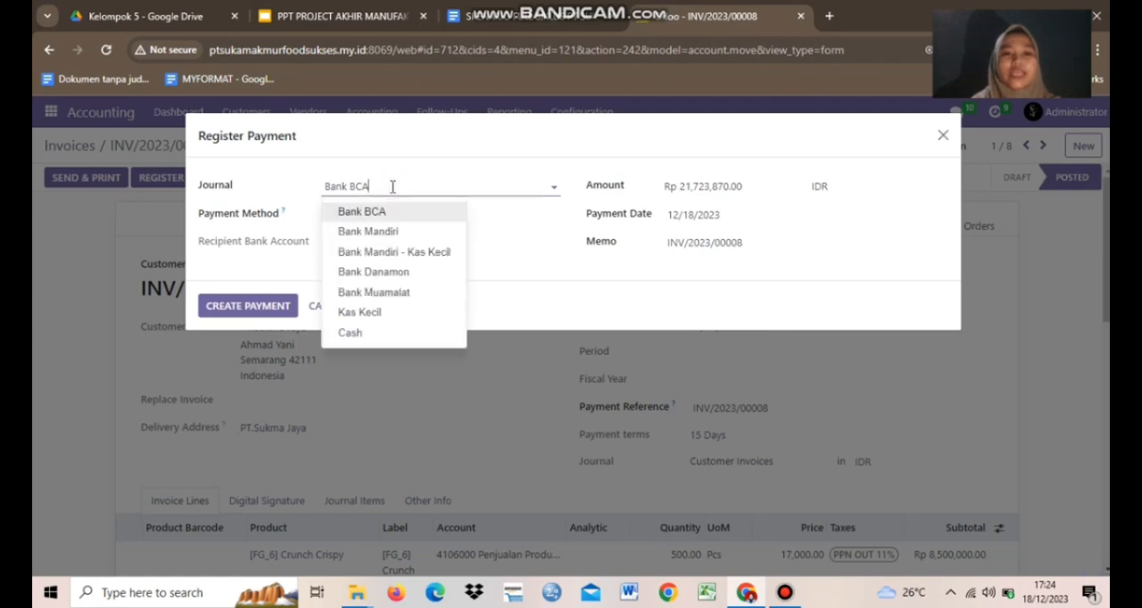
pyautogui.click(391, 233)
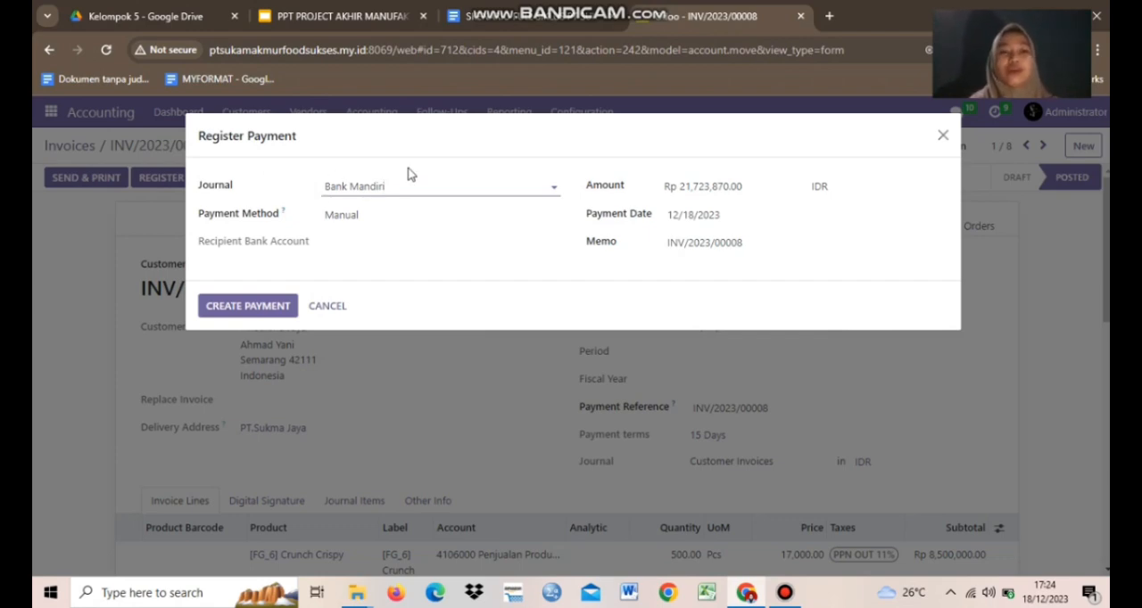
pyautogui.click(353, 216)
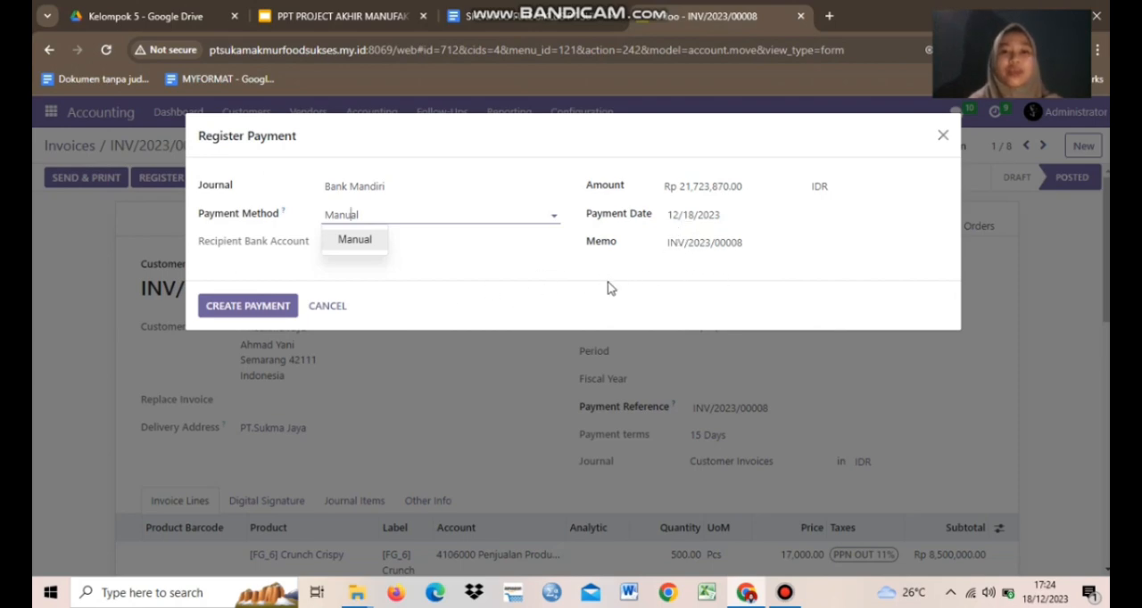
pyautogui.click(258, 306)
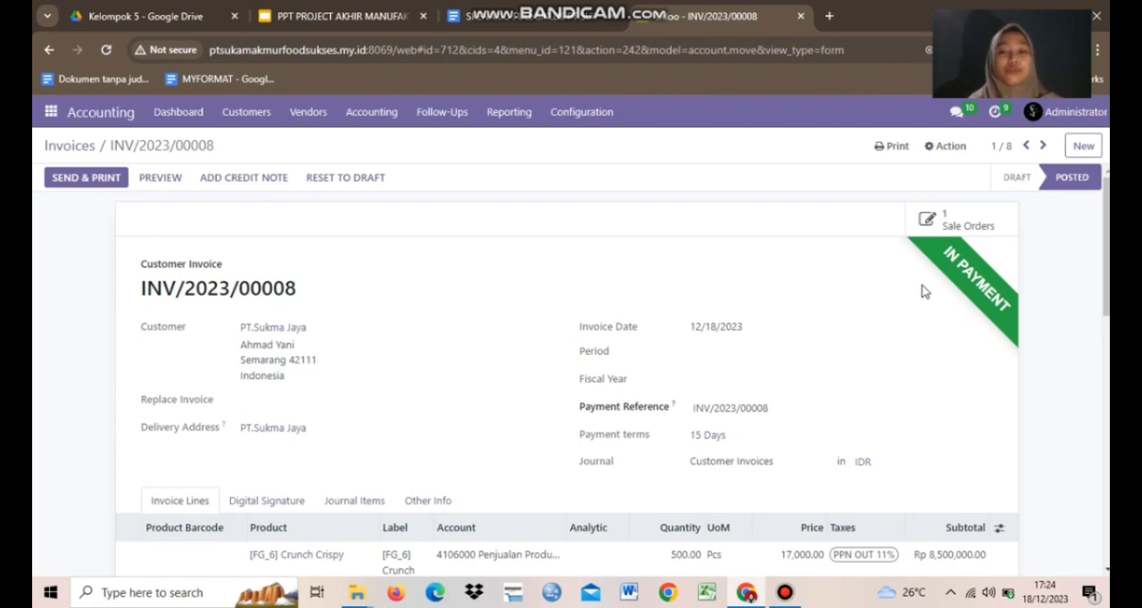
pyautogui.scroll(-1, 923, 317)
pyautogui.scroll(1, 923, 317)
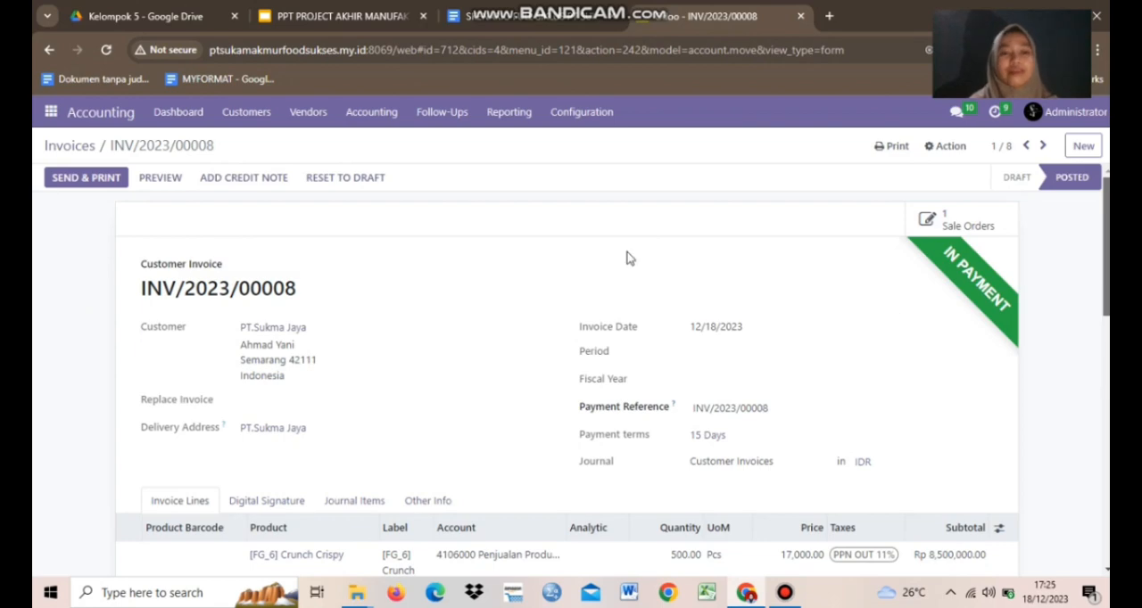
# Copy the invoice number and open the Bank Mandiri journal's transactions from the accounting dashboard.
pyautogui.tripleClick(158, 287)
pyautogui.hotkey('ctrl', 'c')
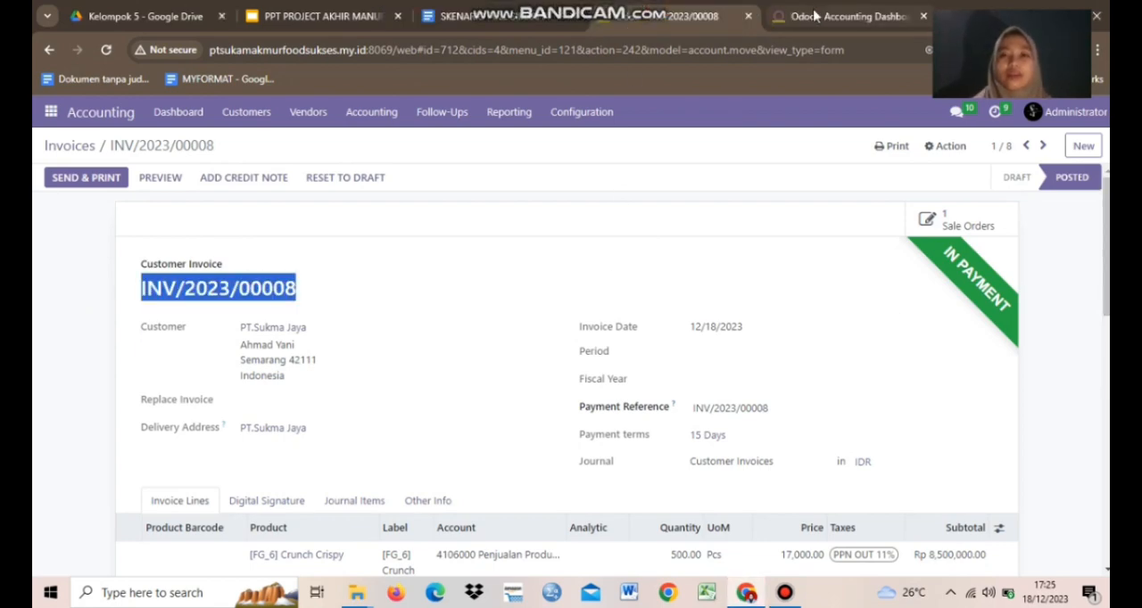
pyautogui.click(843, 16)
pyautogui.click(696, 10)
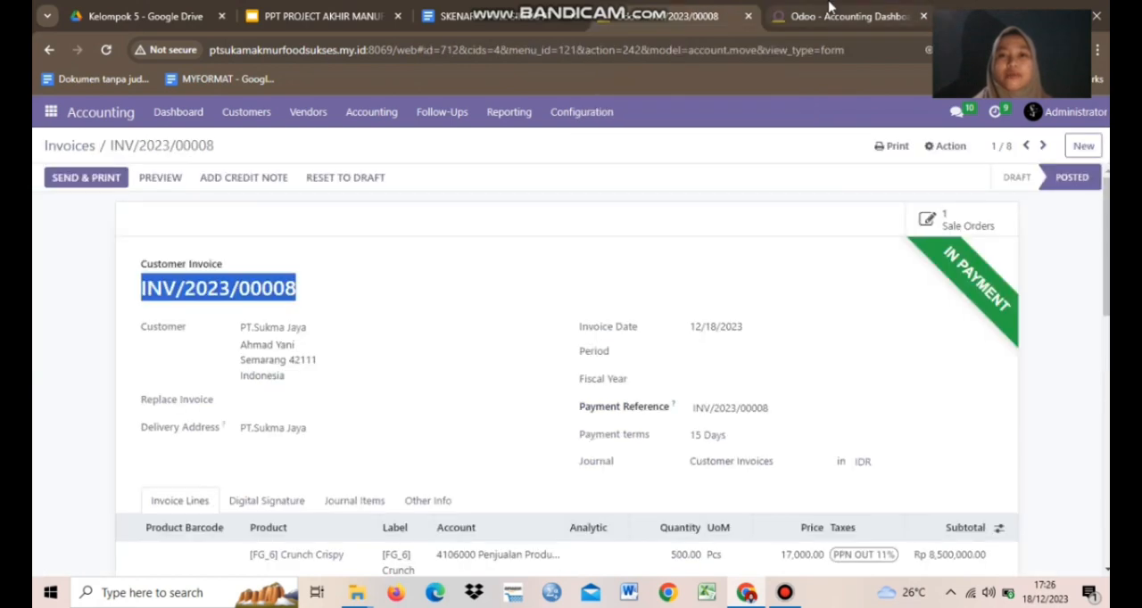
pyautogui.click(830, 7)
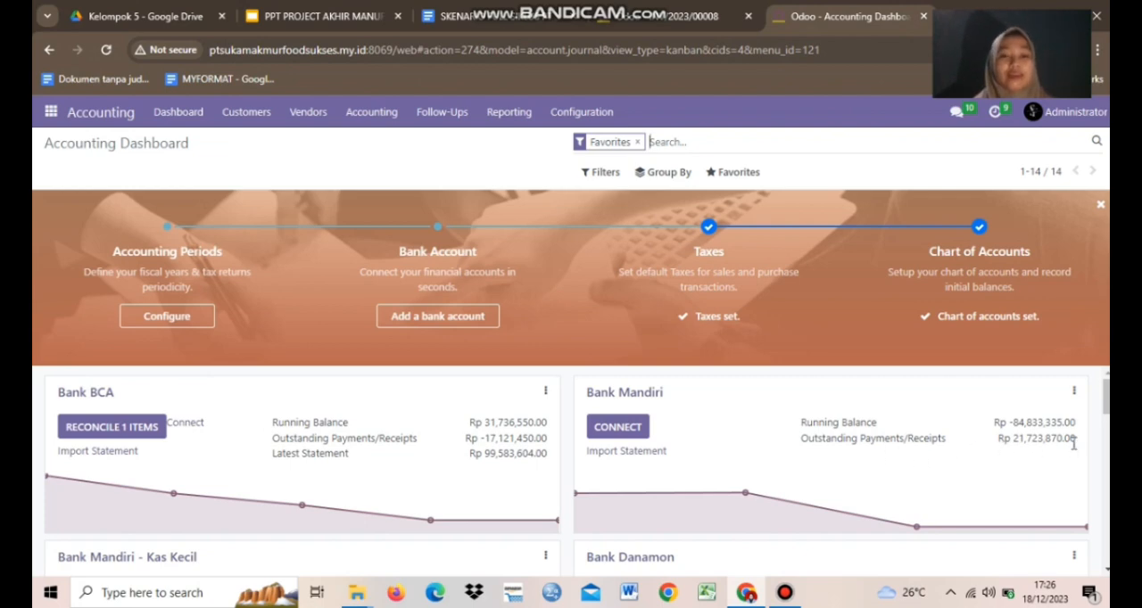
pyautogui.click(1073, 393)
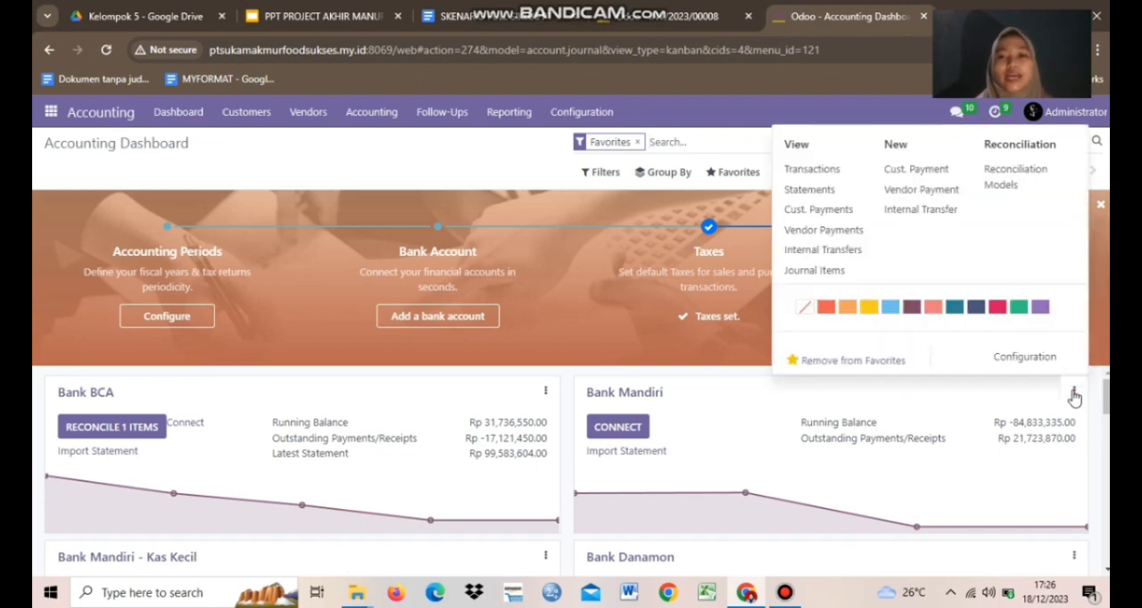
pyautogui.click(810, 171)
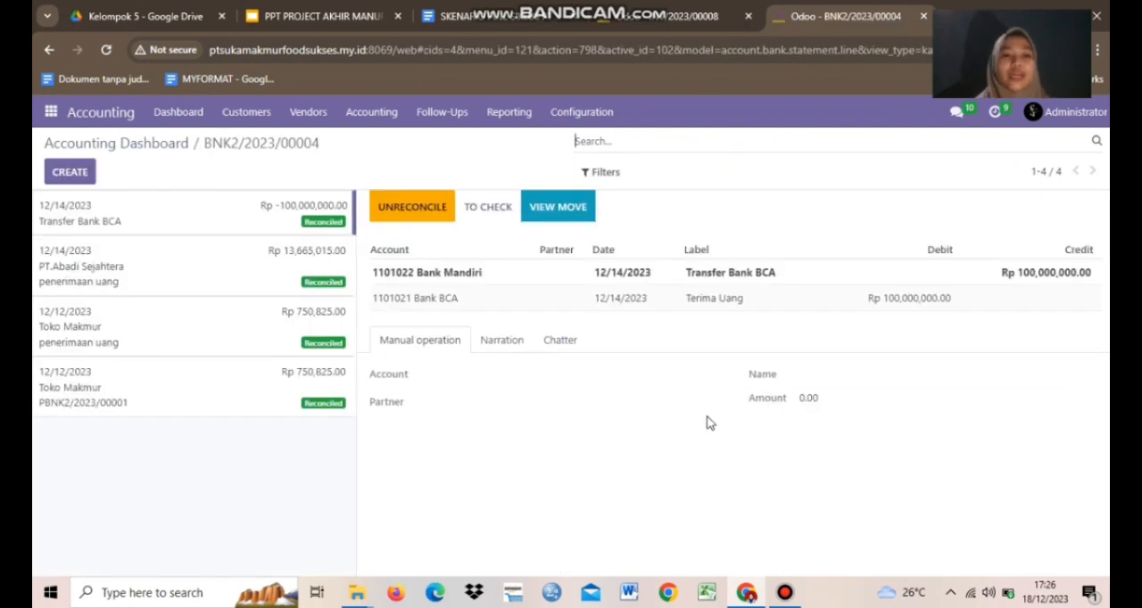
# Start a new bank statement line for Bank Mandiri with the copied invoice number as its label.
pyautogui.click(75, 175)
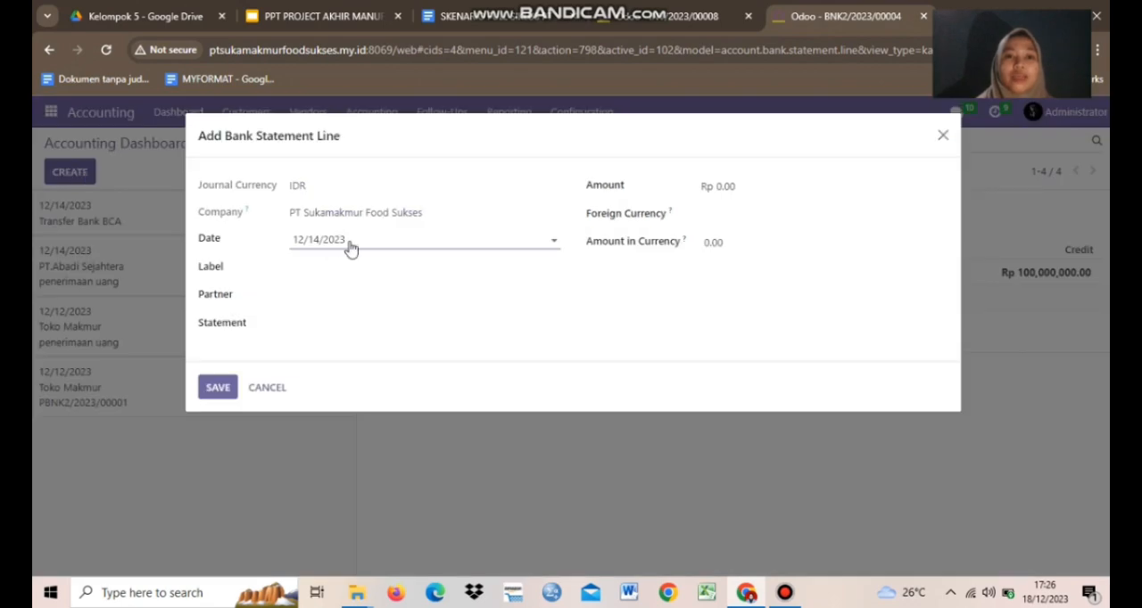
pyautogui.click(323, 265)
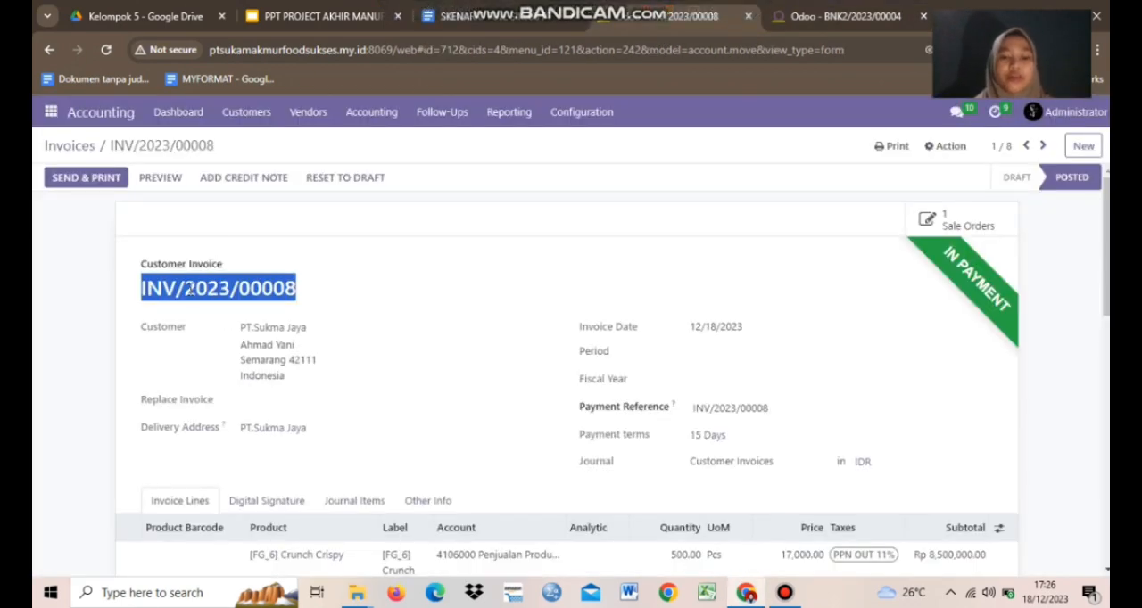
pyautogui.click(786, 18)
pyautogui.hotkey('ctrl', 'v')
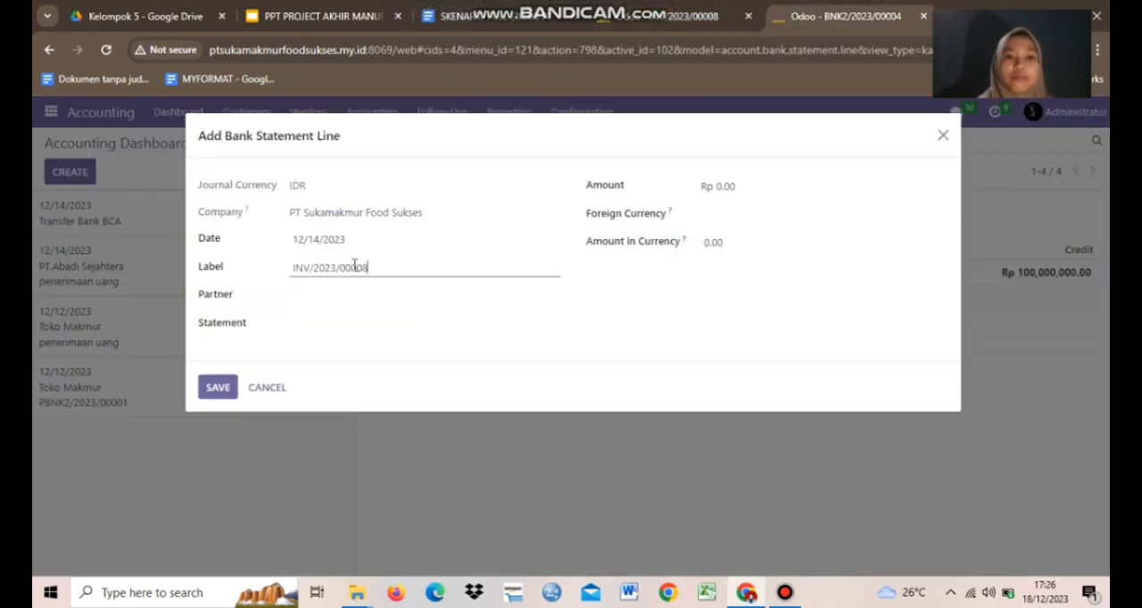
# Set the statement line's partner to PT.Sukma Jaya and its amount to the invoice total of Rp 21,723,870.00.
pyautogui.click(667, 16)
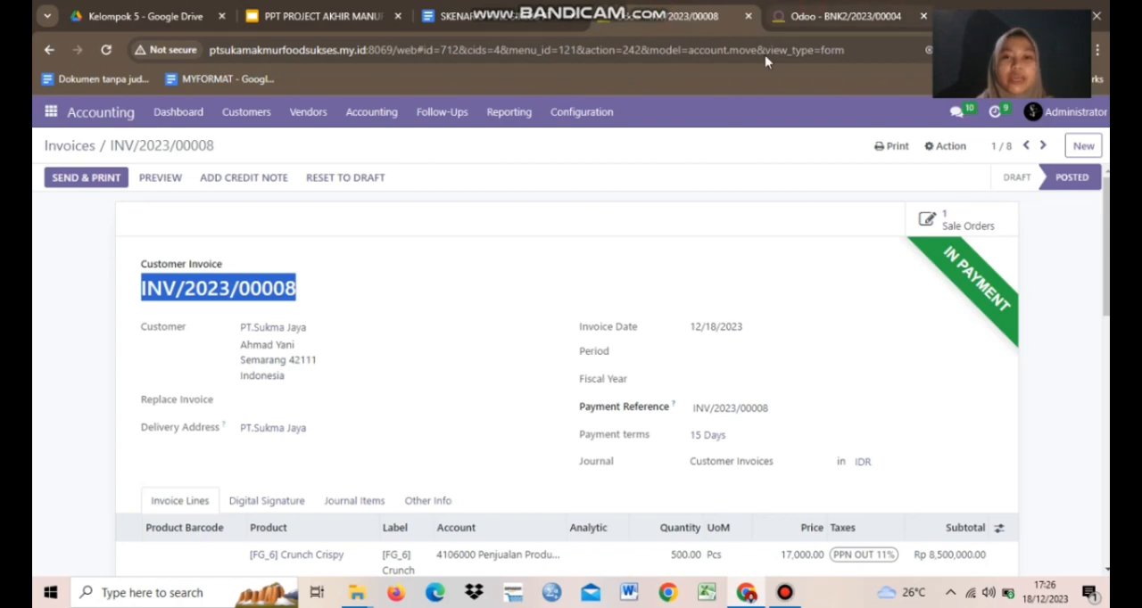
pyautogui.moveTo(846, 16); pyautogui.dragTo(723, 53)
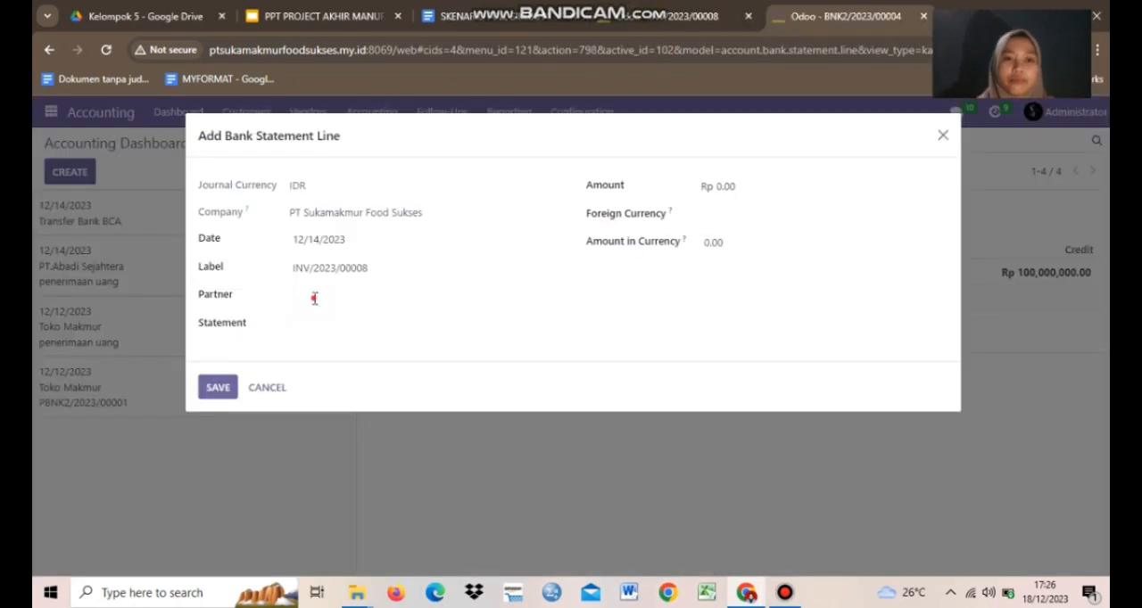
pyautogui.click(312, 296)
pyautogui.write('suk')
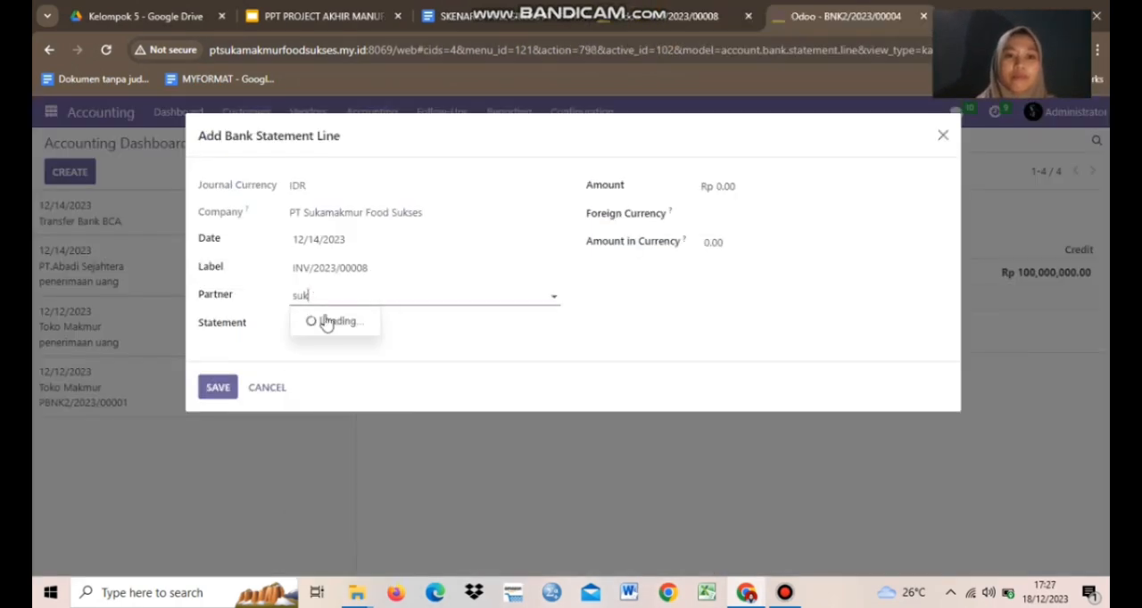
pyautogui.click(344, 425)
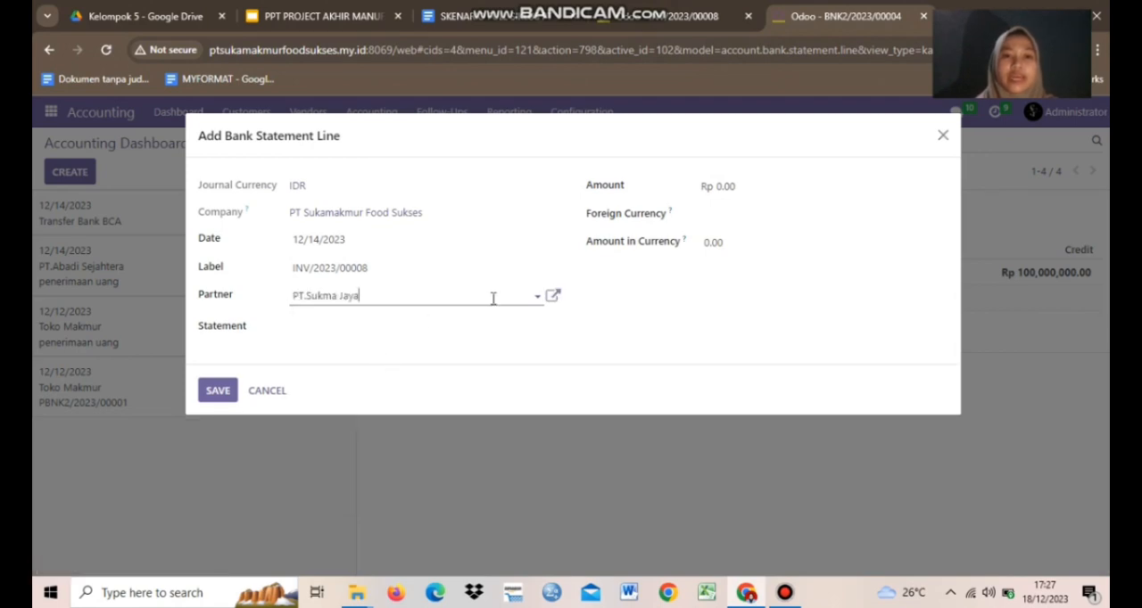
pyautogui.click(711, 187)
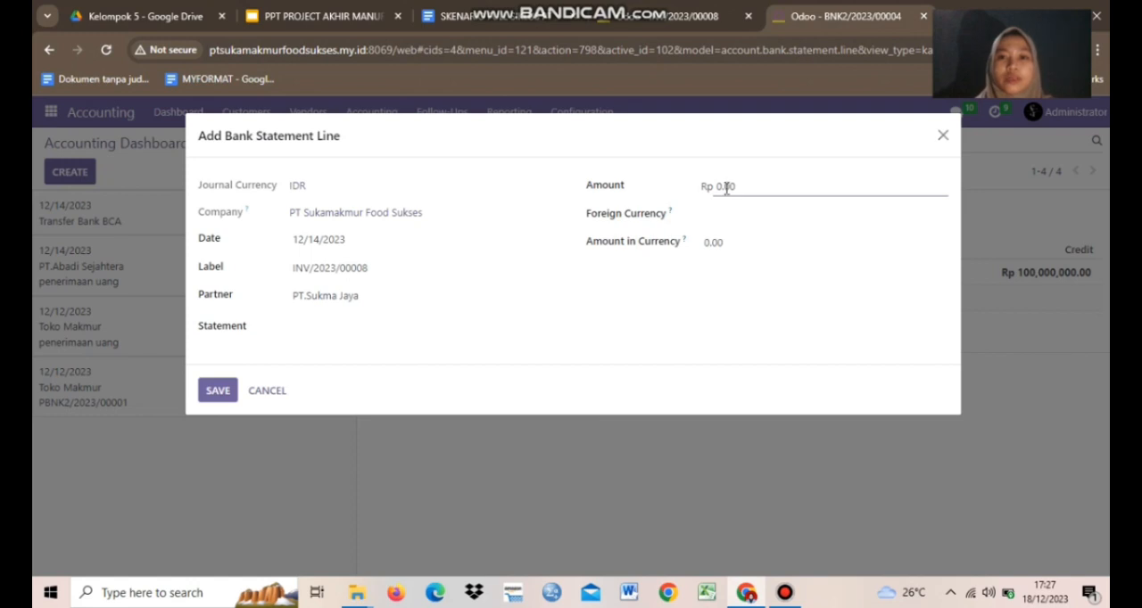
pyautogui.doubleClick(727, 187)
pyautogui.write('21,723,870.00')
# Create the statement "Penerimaan Penjualan PT. Sukma Jaya (12/18/2023)" for the line and save the line.
pyautogui.click(347, 326)
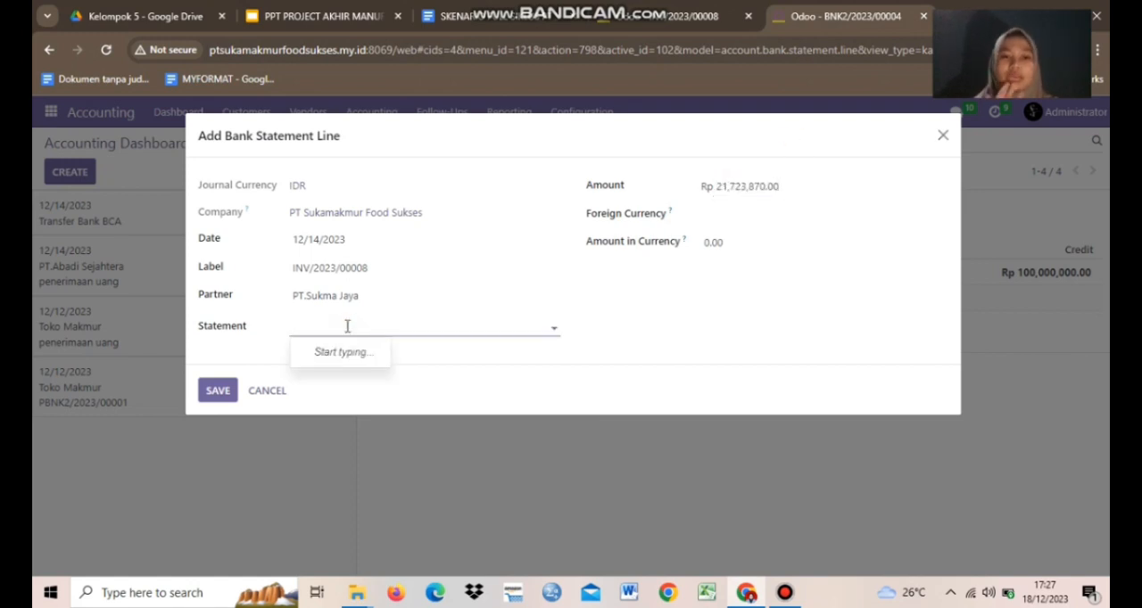
pyautogui.press('capslock')
pyautogui.write('P')
pyautogui.press('capslock')
pyautogui.write('enerimaan Penjualan PT. Sukma Jaya (12/14')
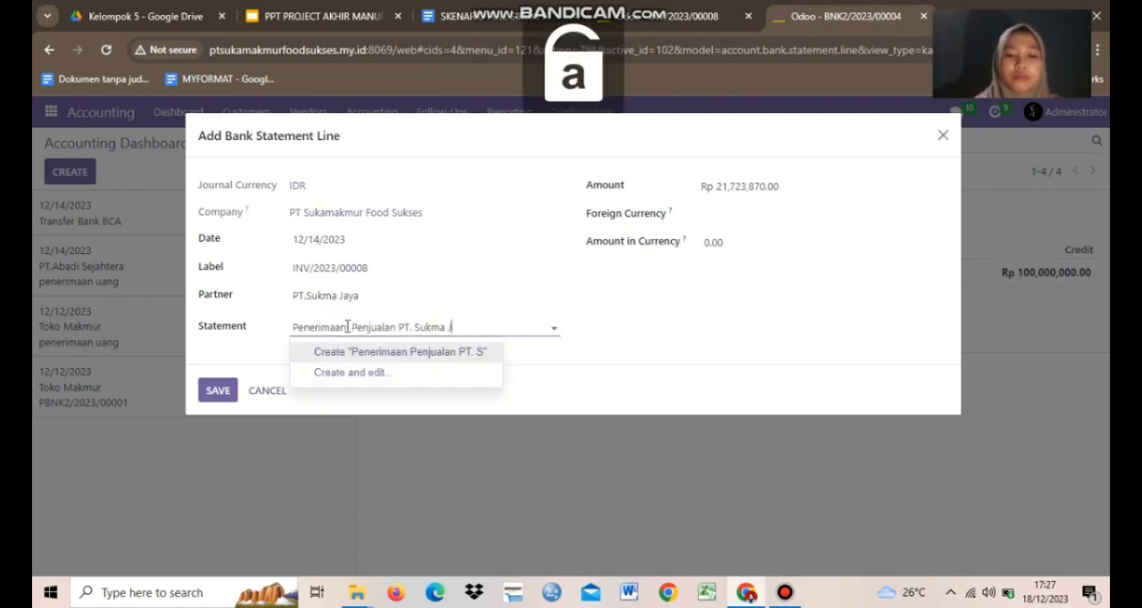
pyautogui.press('BackSpace')
pyautogui.write('8/2023)')
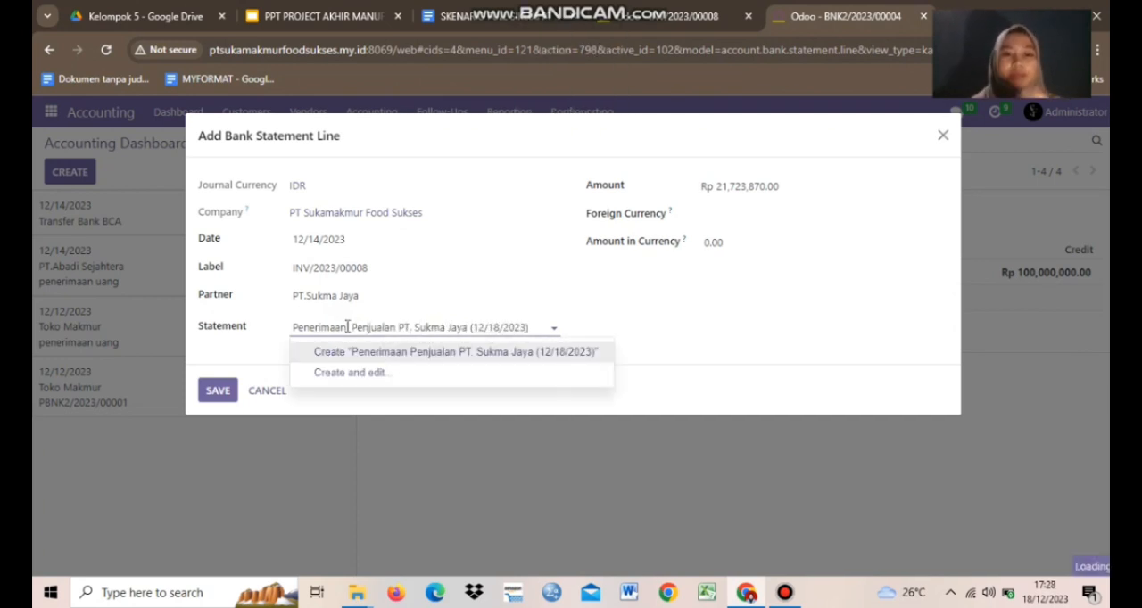
pyautogui.click(357, 355)
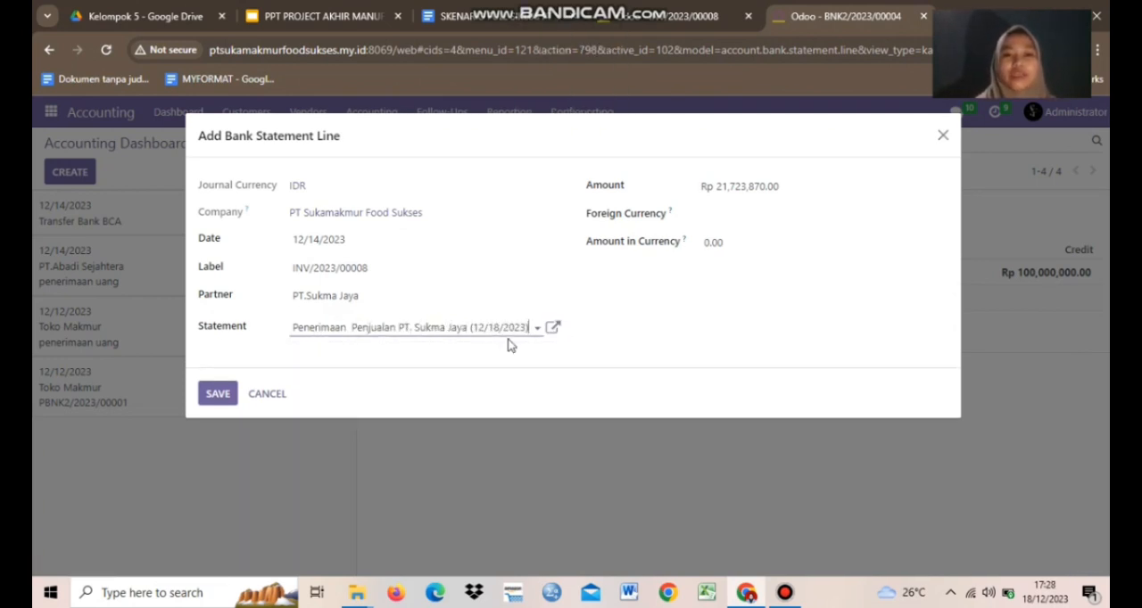
pyautogui.click(217, 394)
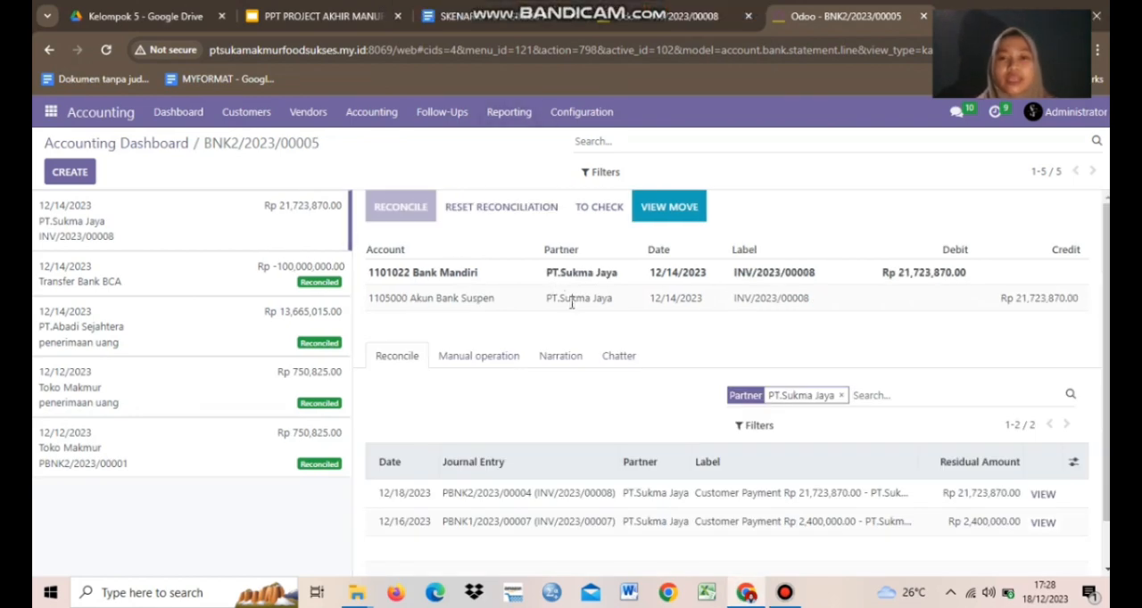
# Match the transaction with PT.Sukma Jaya's 12/18/2023 customer payment, remove the Akun Bank Suspen line, and validate the reconciliation.
pyautogui.click(506, 303)
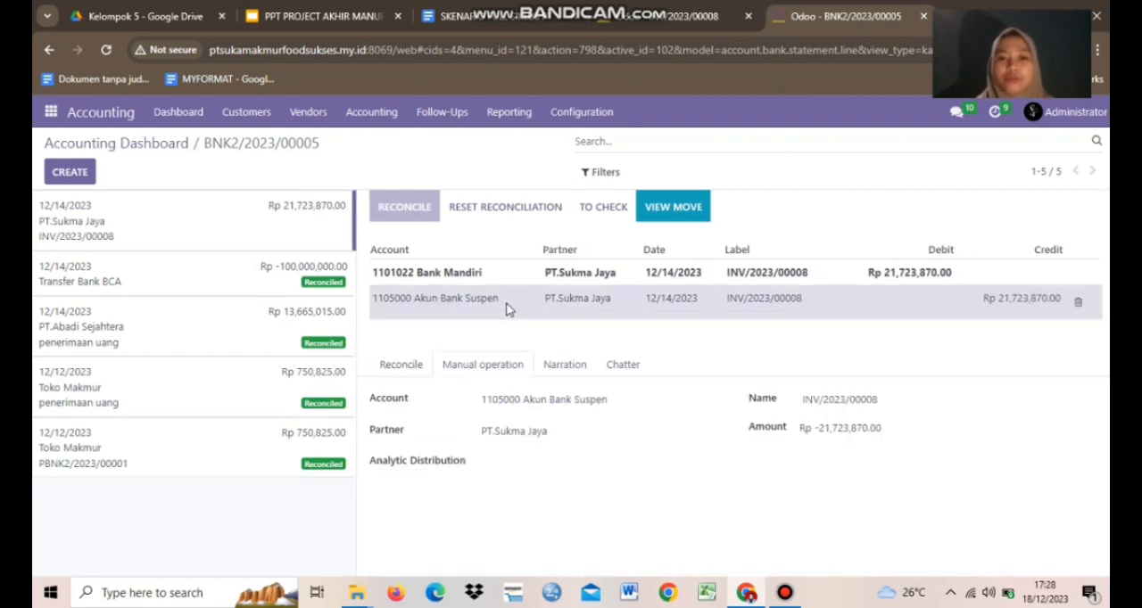
pyautogui.click(410, 368)
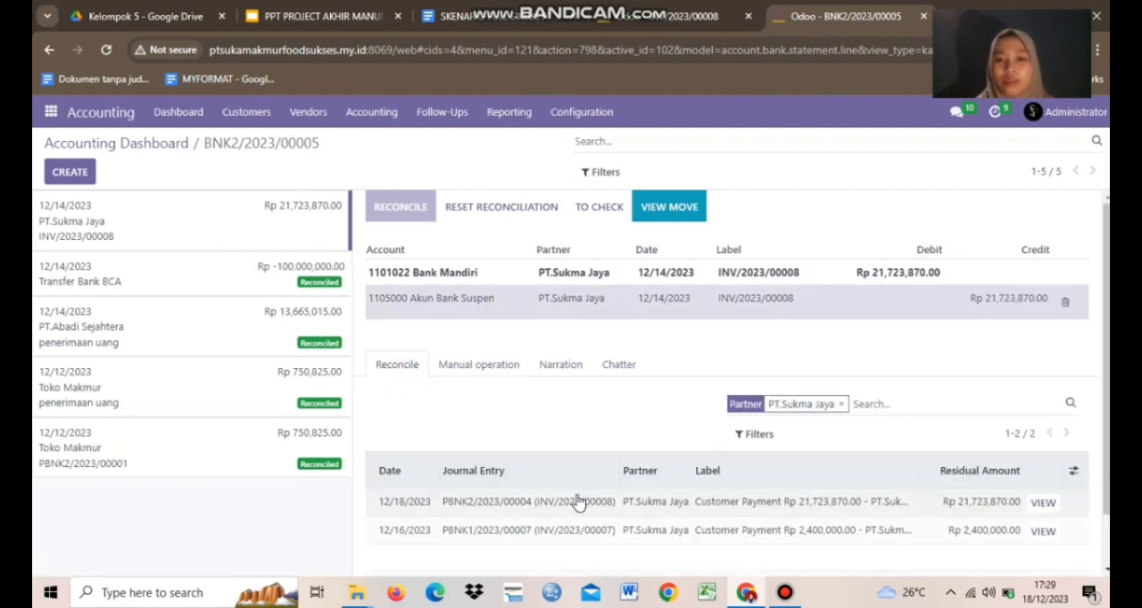
pyautogui.click(450, 507)
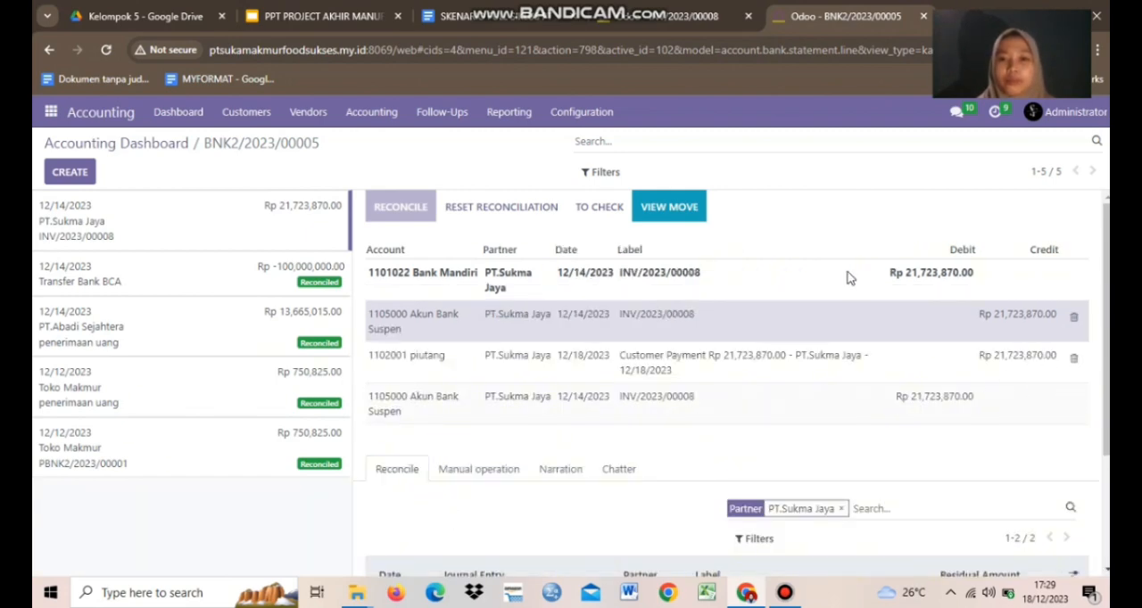
pyautogui.click(1073, 316)
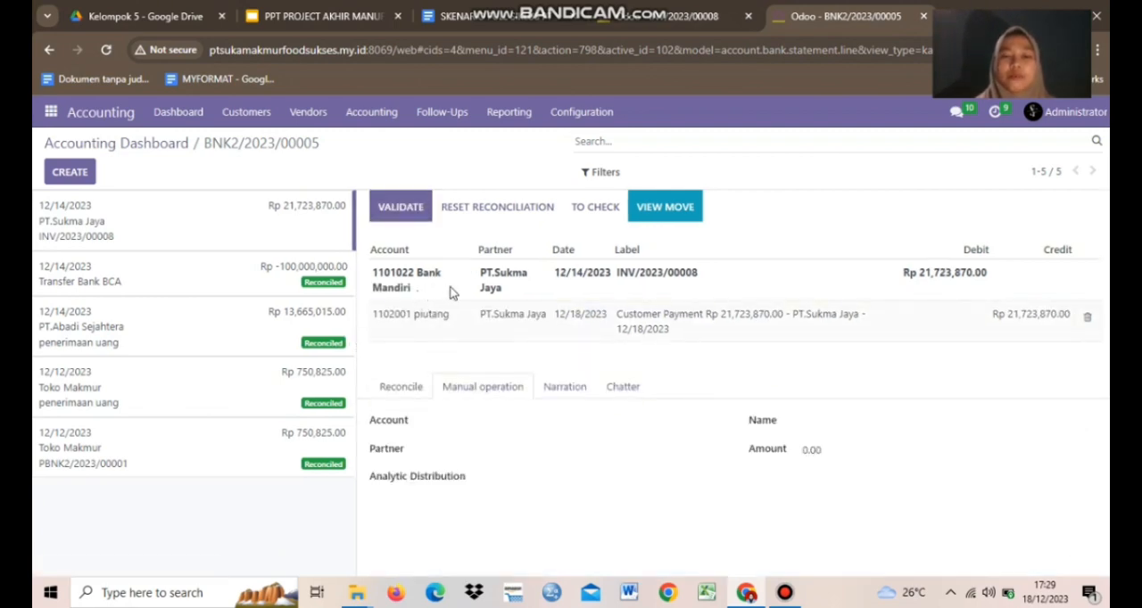
pyautogui.click(403, 208)
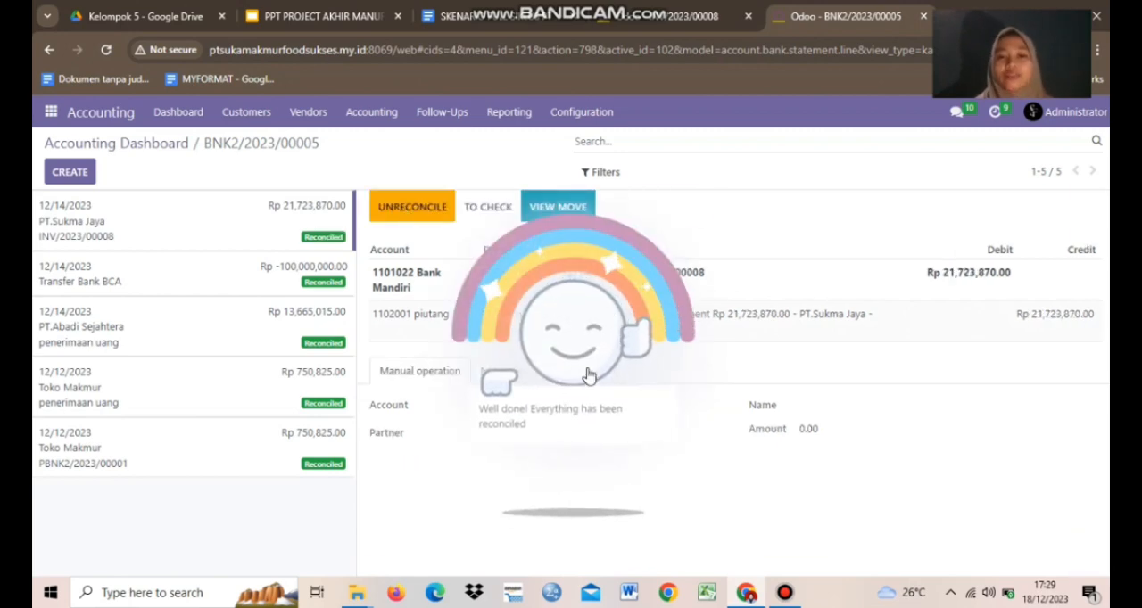
pyautogui.click(589, 376)
# Return to PT.Sukma Jaya's invoice and check its payment status and totals.
pyautogui.moveTo(693, 7)
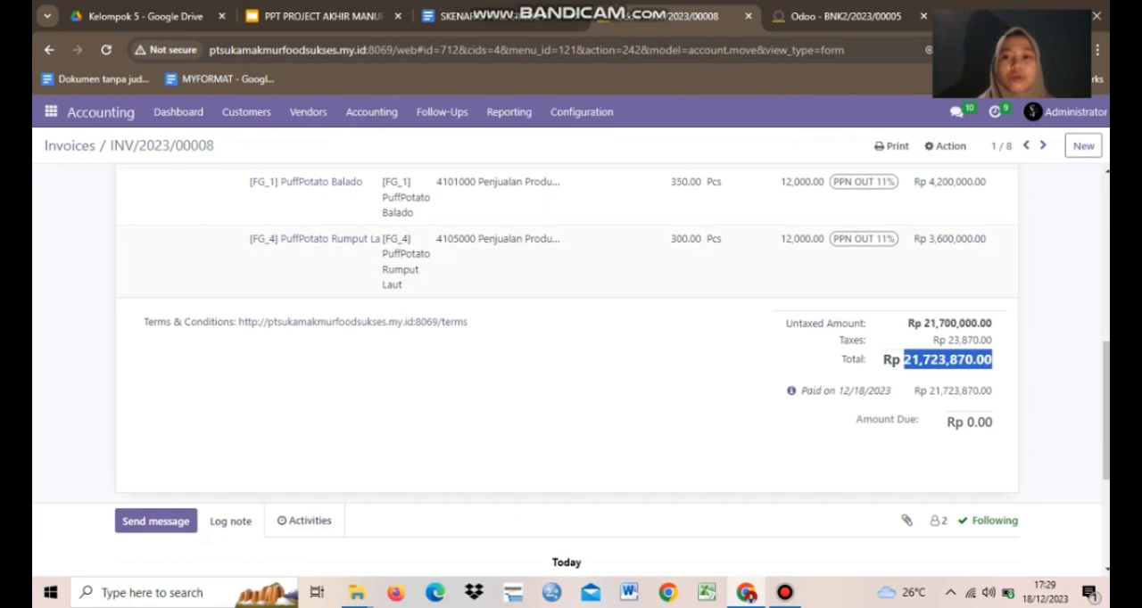
pyautogui.scroll(6, 567, 357)
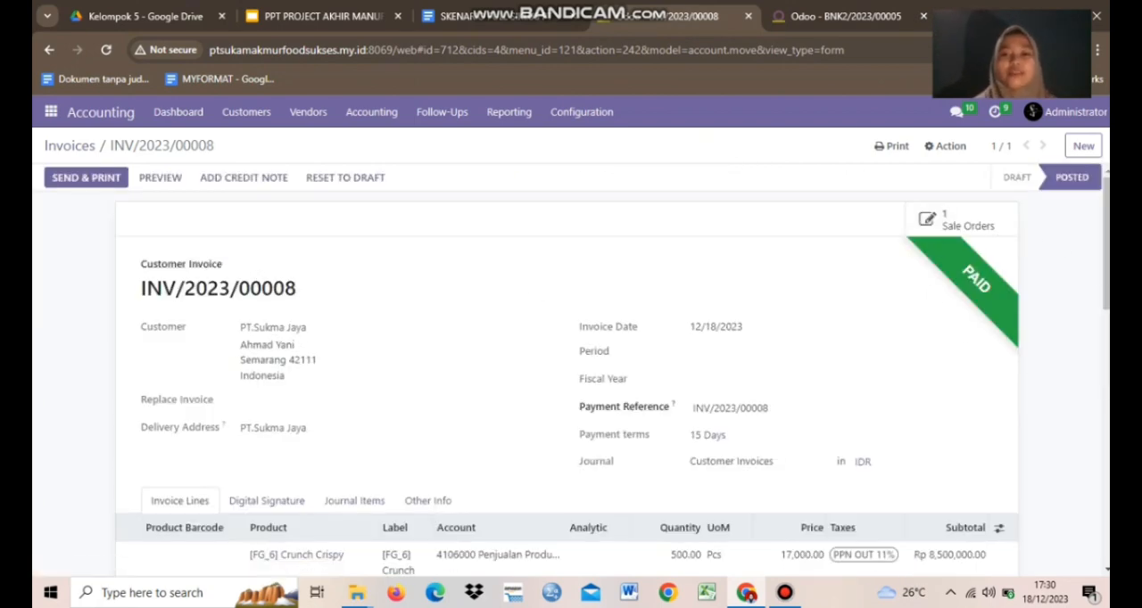
pyautogui.scroll(-5, 571, 374)
pyautogui.scroll(5, 571, 374)
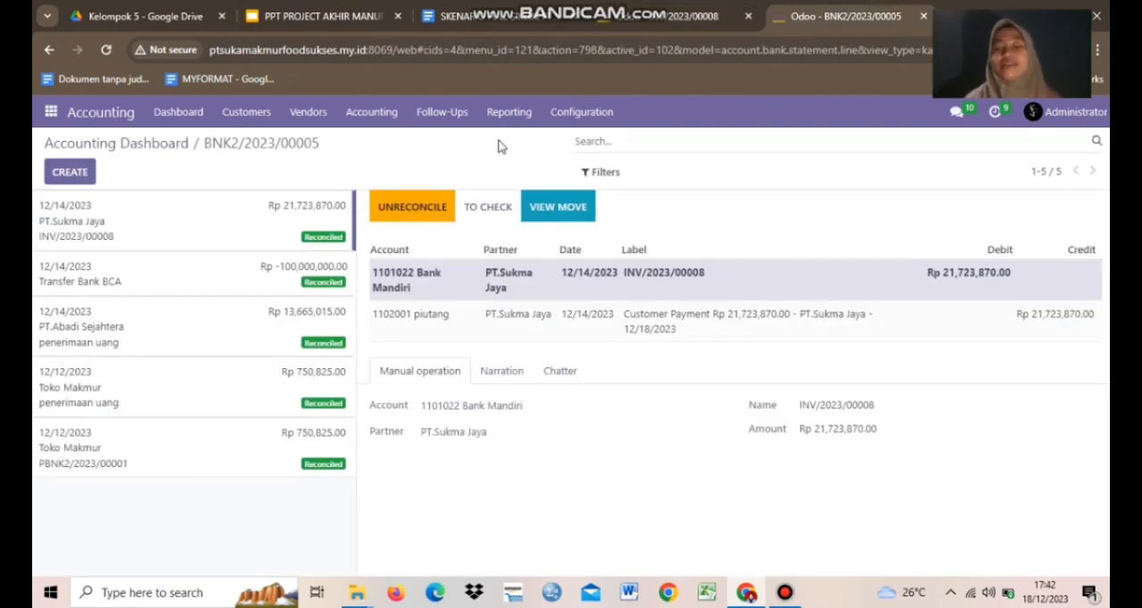
pyautogui.click(464, 11)
pyautogui.doubleClick(528, 500)
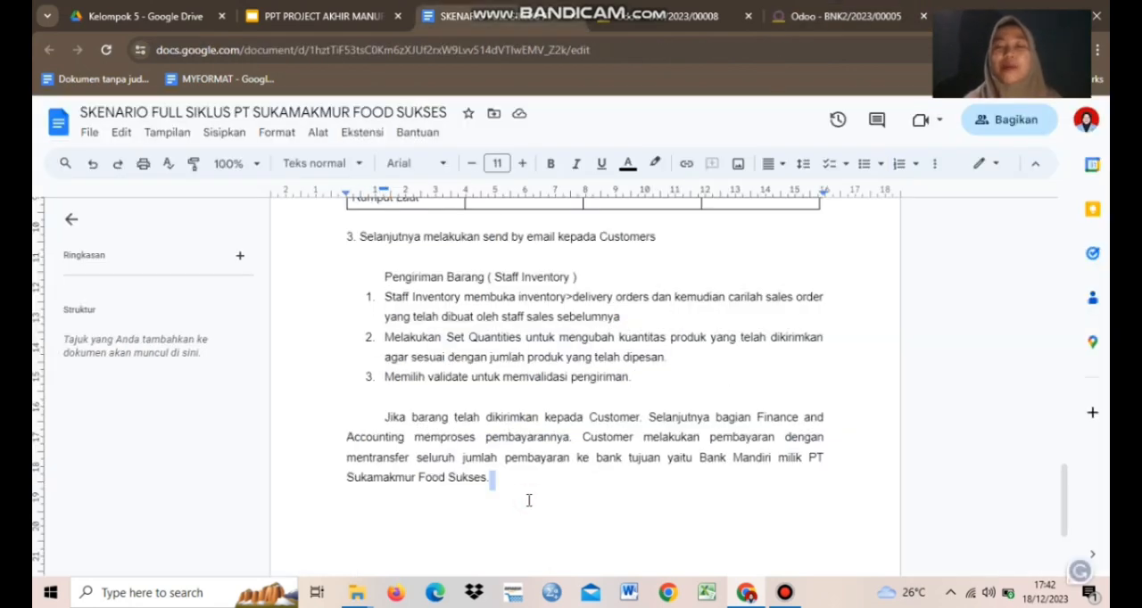
pyautogui.click(793, 11)
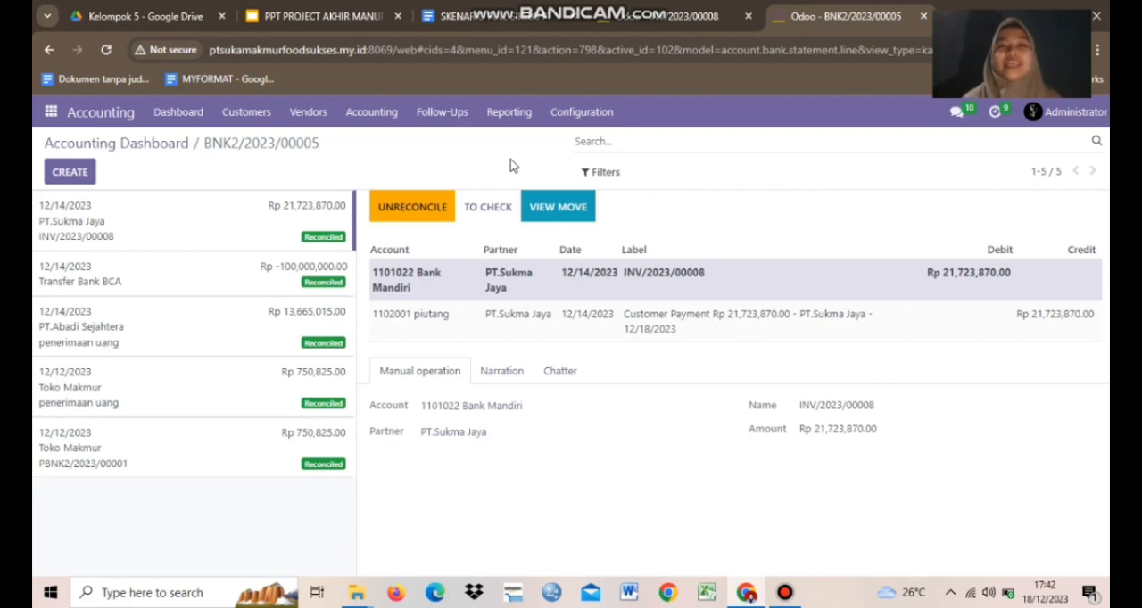
pyautogui.click(474, 8)
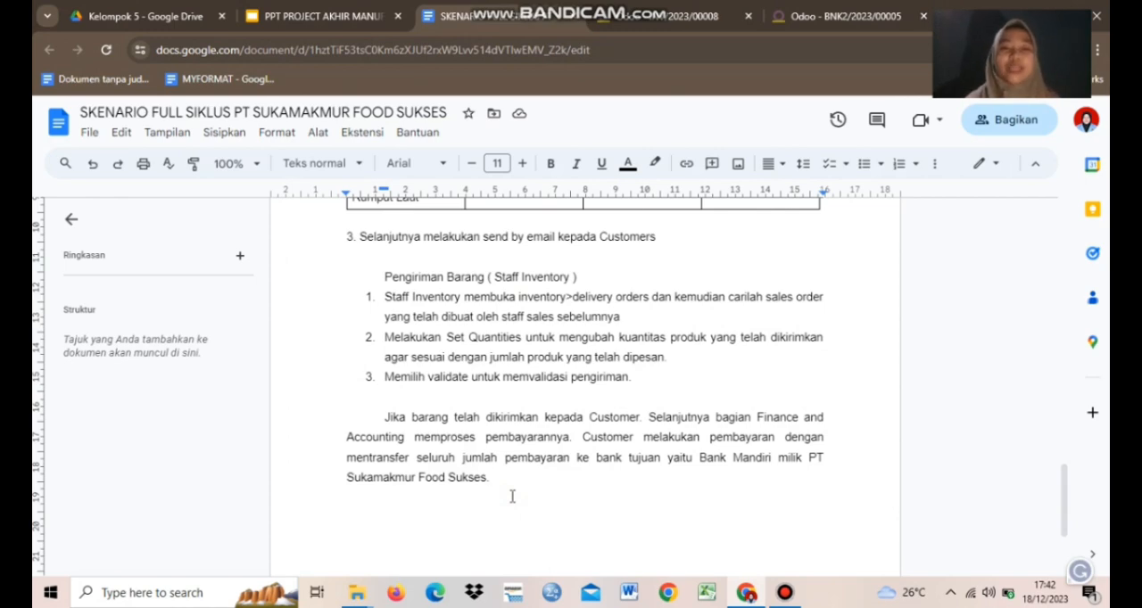
pyautogui.click(834, 9)
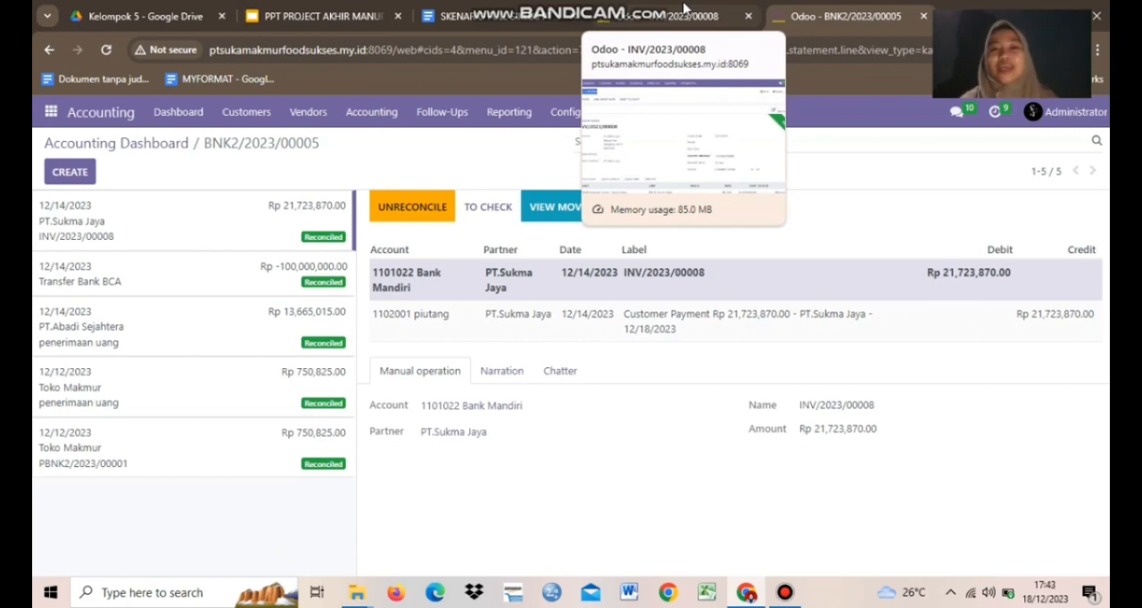
pyautogui.click(448, 9)
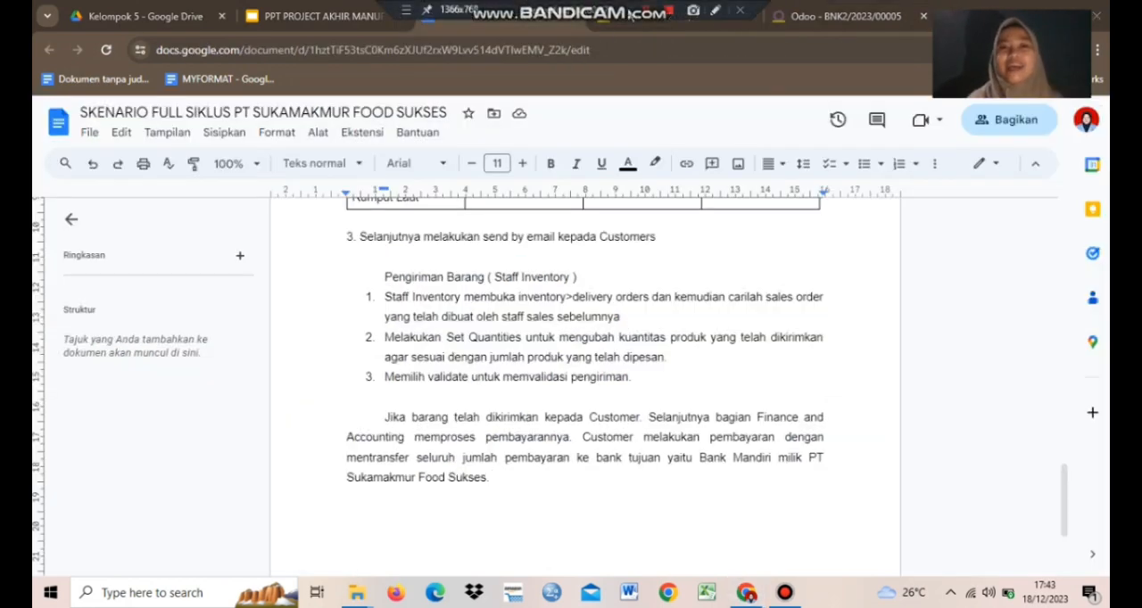
pyautogui.click(797, 22)
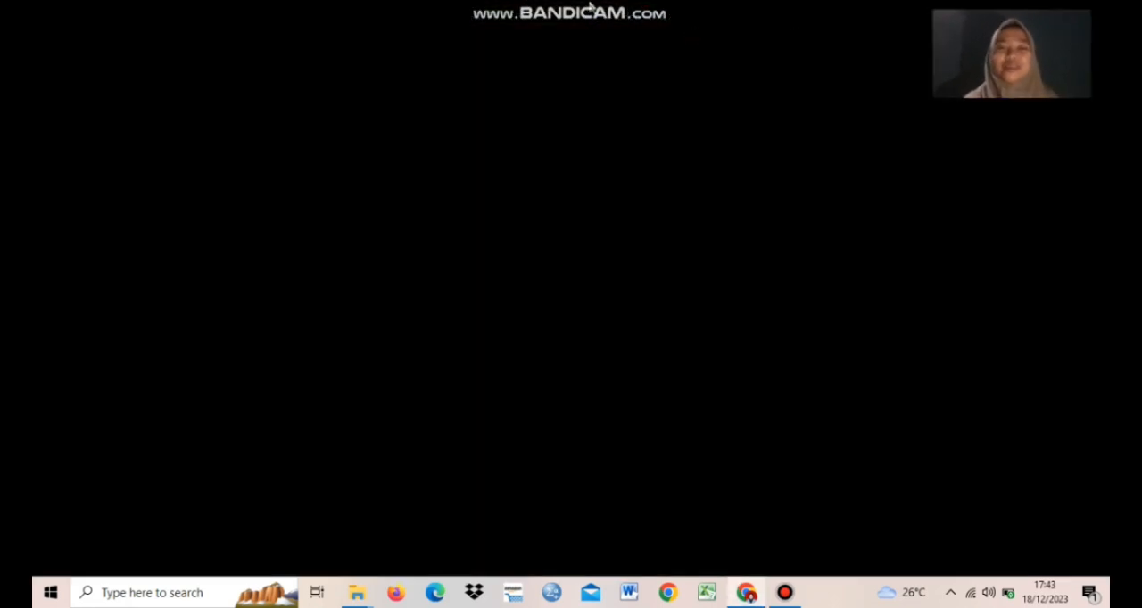